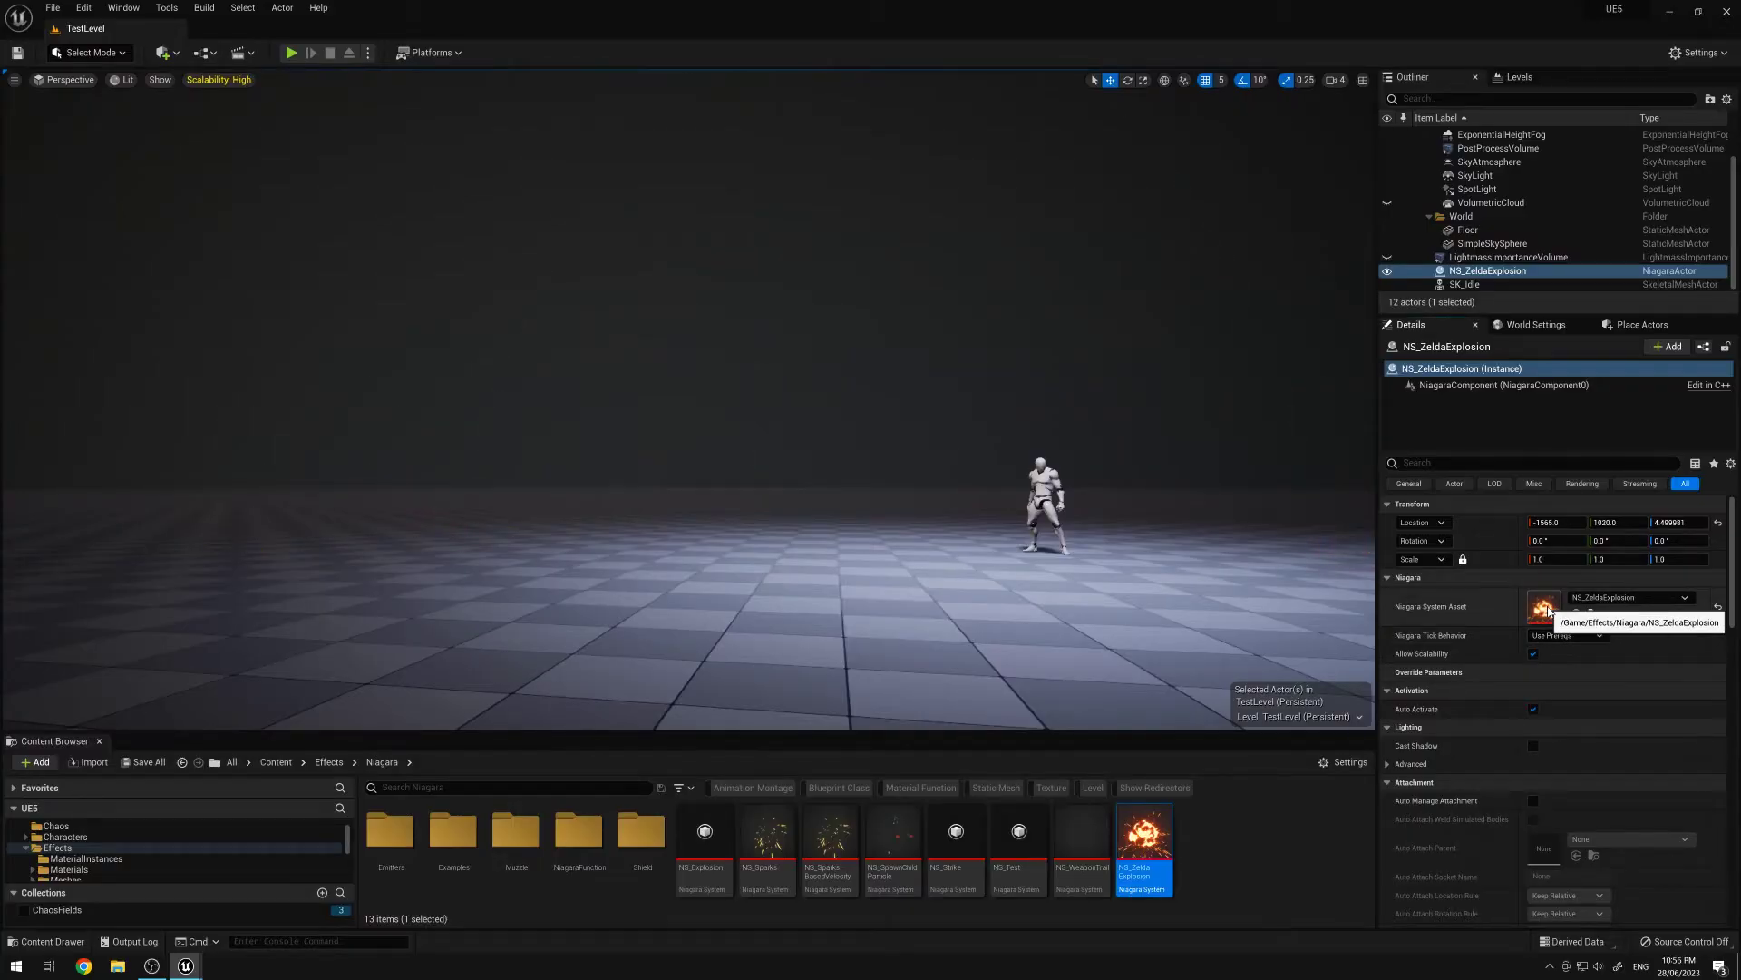
Step: Open the NS_ZeldaExplosion Niagara system for editing from the Content Browser
{"action": "double_click", "coordinate": [1542, 608]}
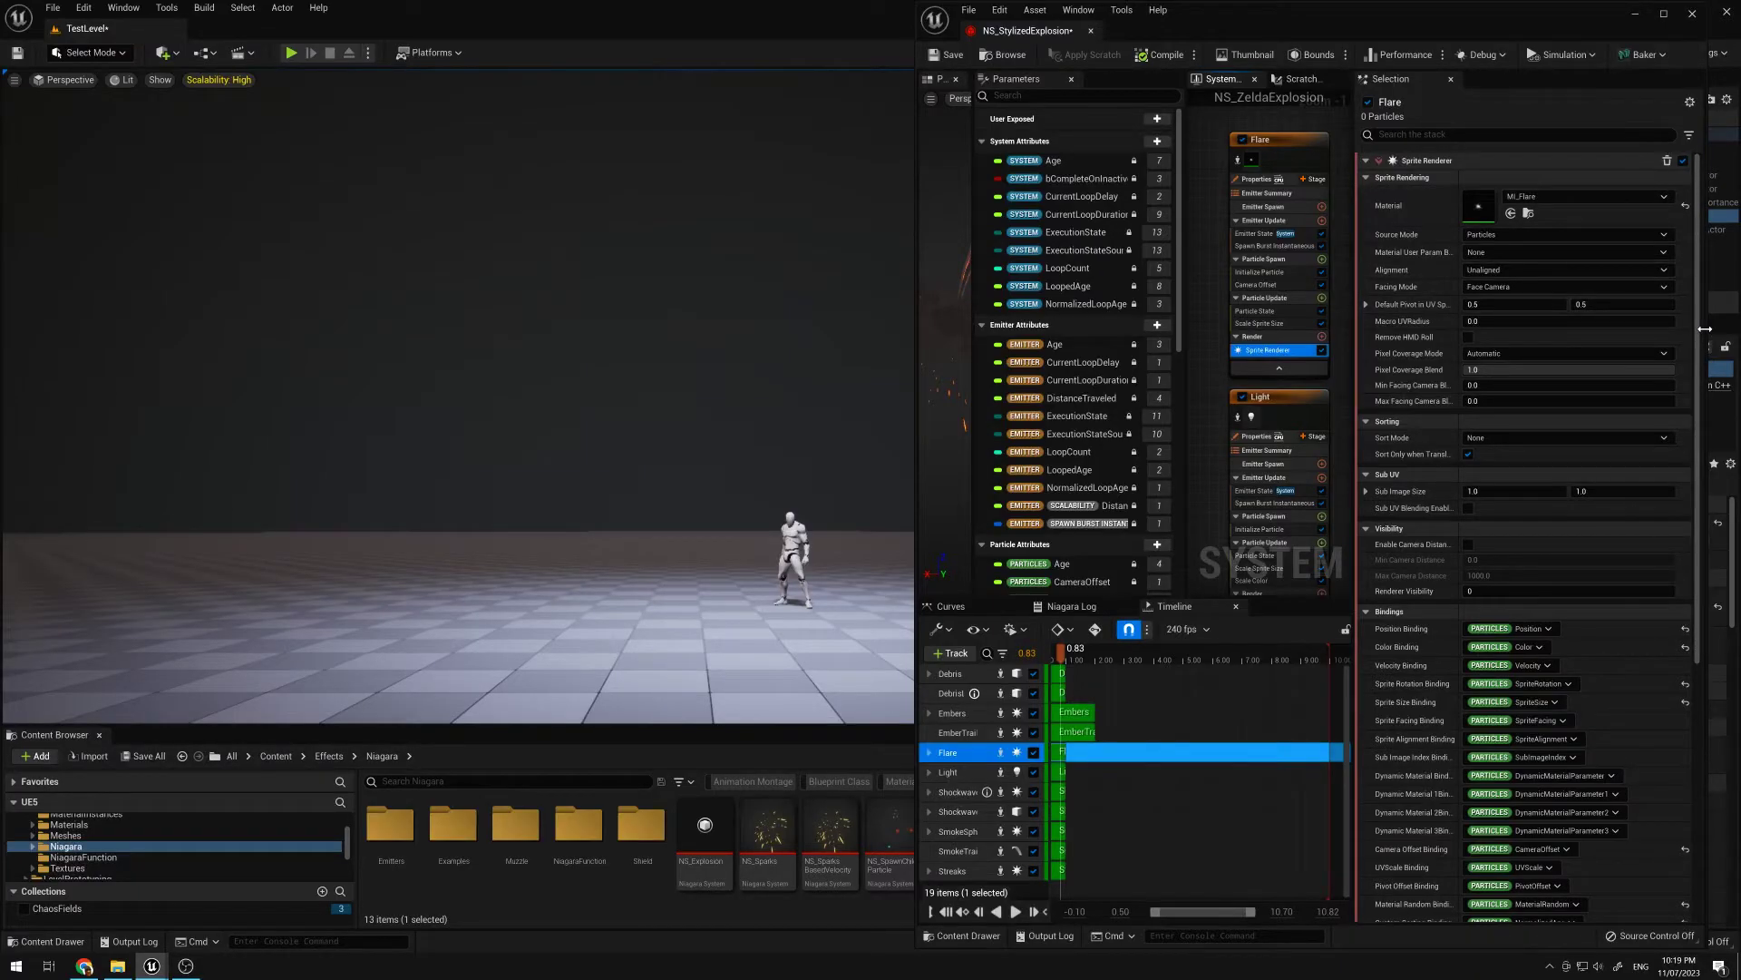
Step: Open MI_Flare and its parent M_SimpleParticle, framing the Texture Sample and Particle Color nodes
{"action": "double_click", "coordinate": [1479, 205]}
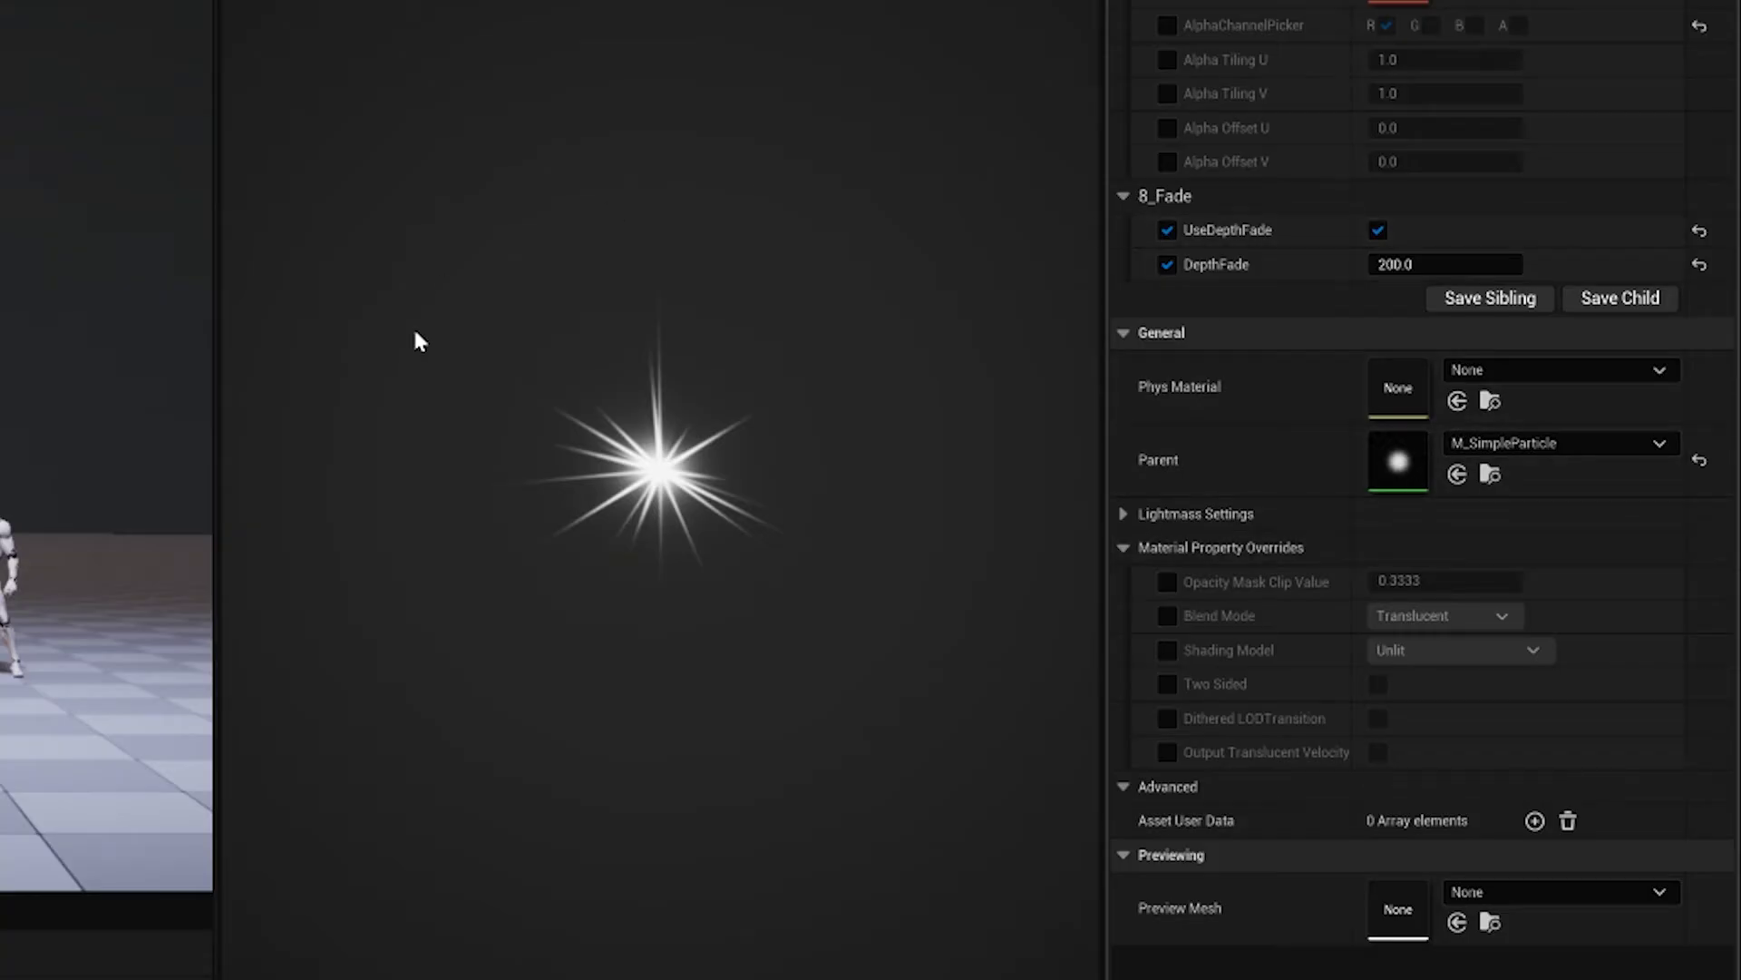
{"action": "double_click", "coordinate": [1415, 481]}
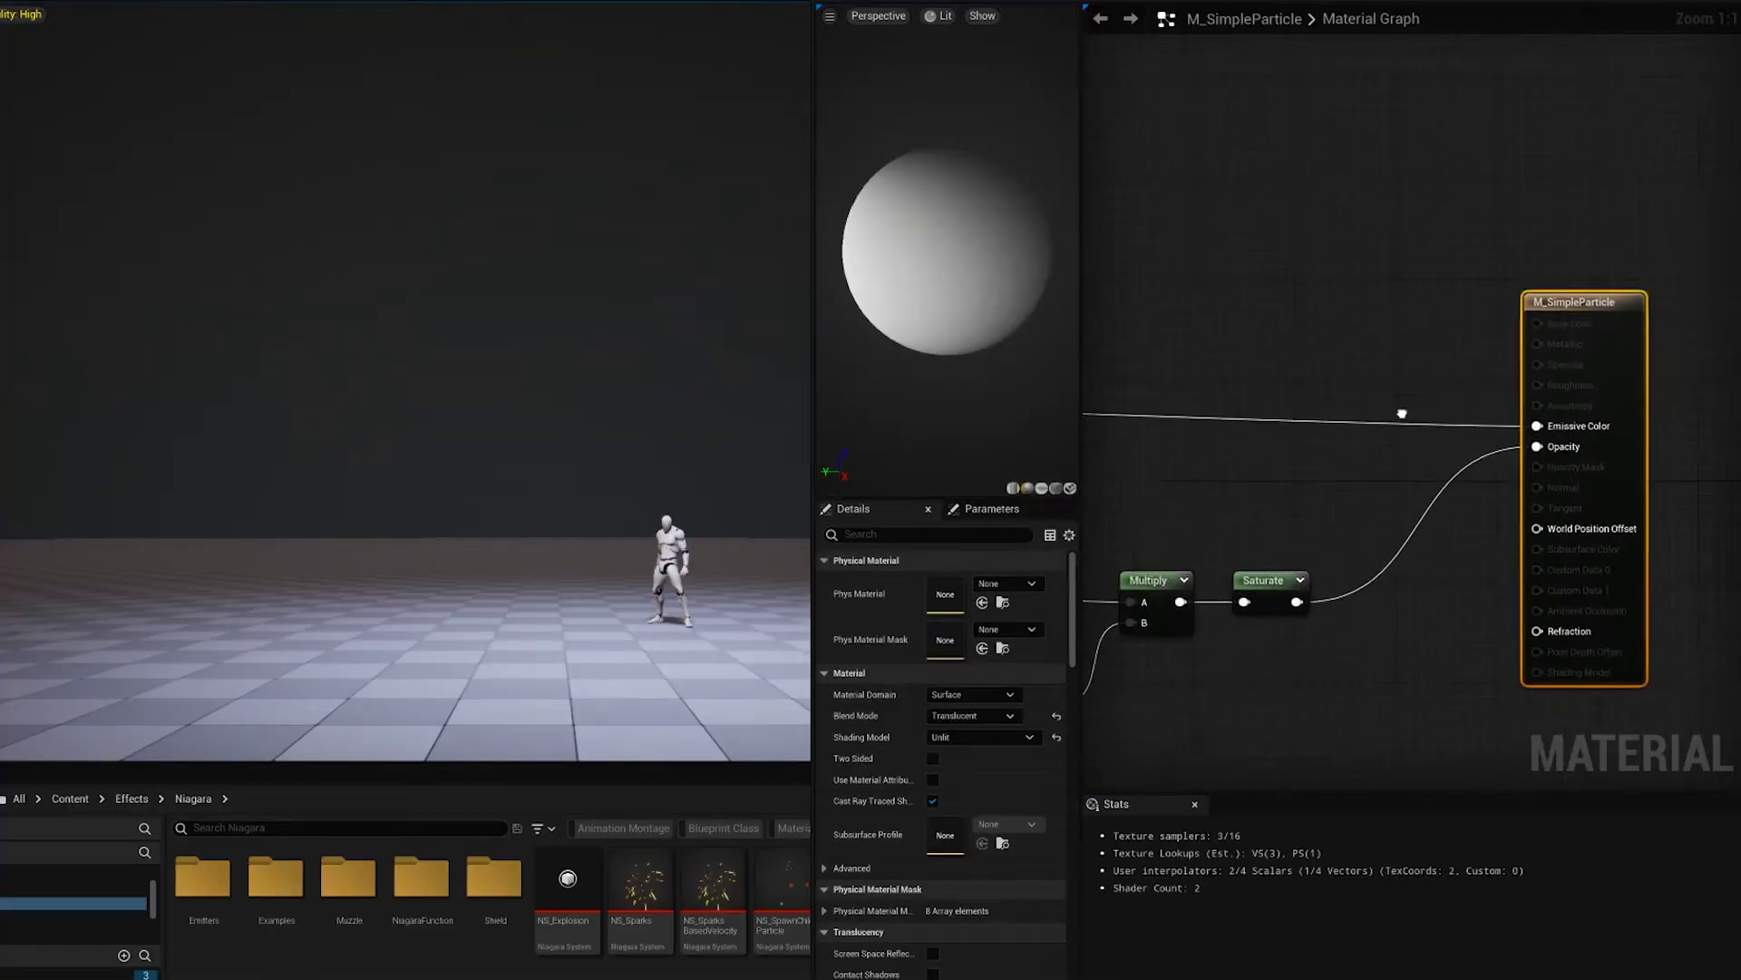
{"action": "scroll", "coordinate": [1402, 414], "scroll_direction": "down", "scroll_amount": 2}
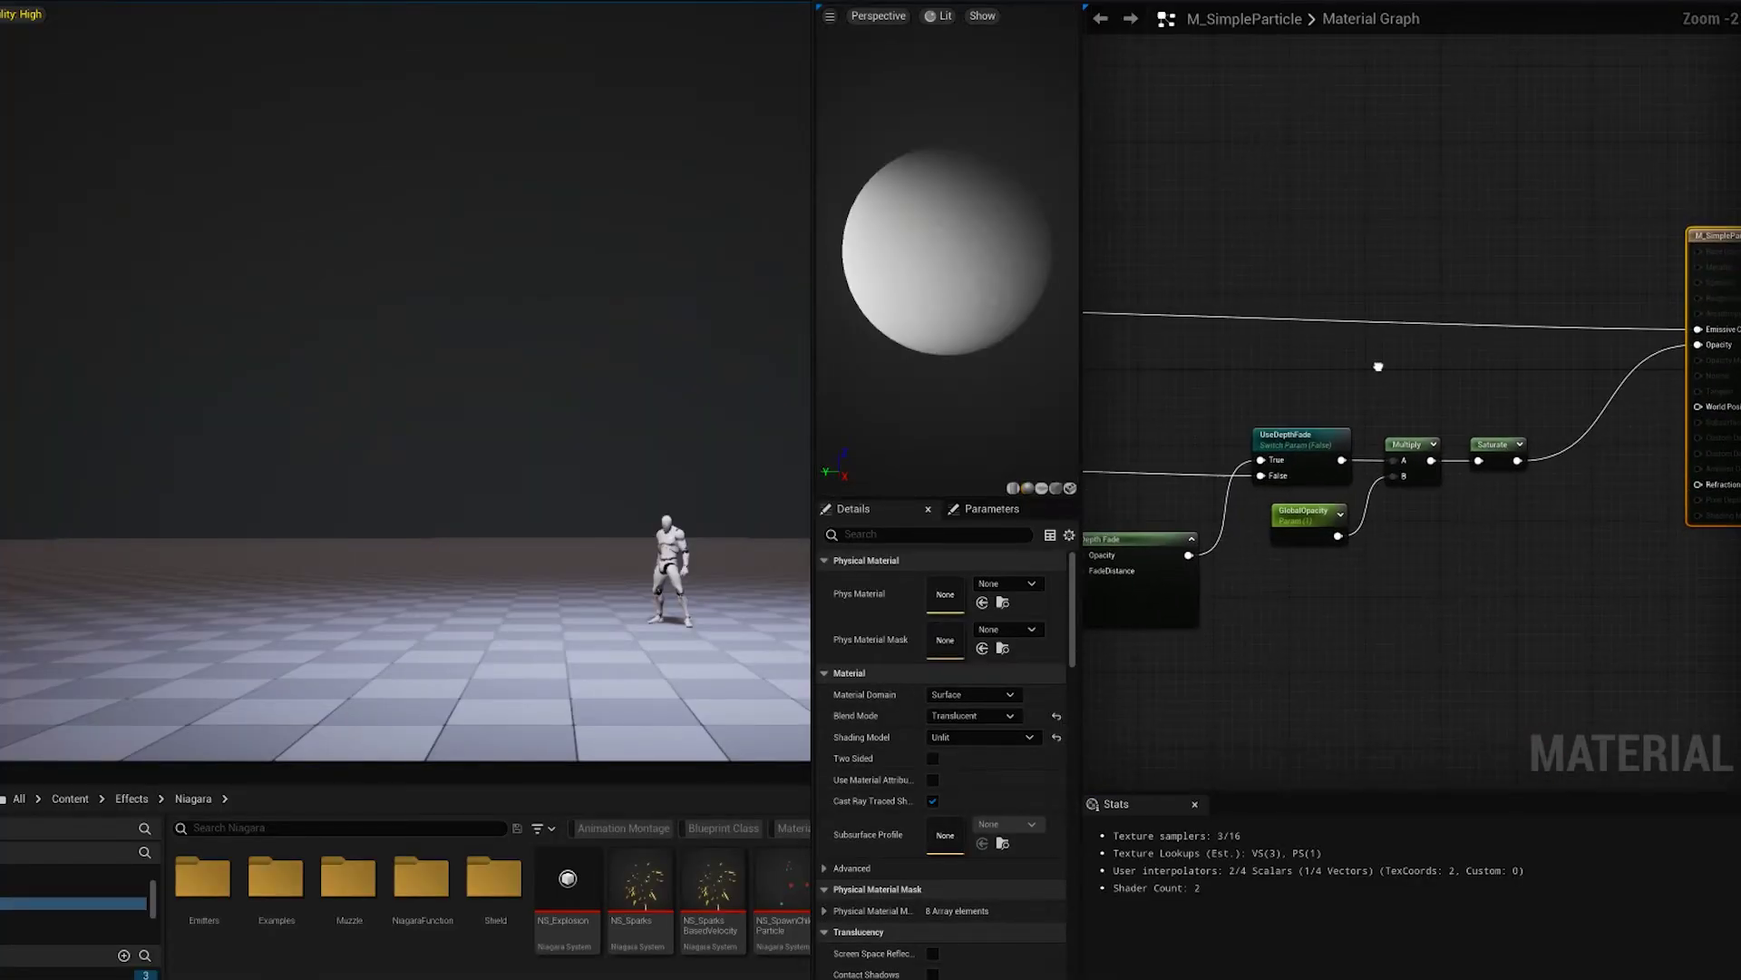
{"action": "scroll", "coordinate": [1406, 374], "scroll_direction": "down", "scroll_amount": 2}
{"action": "right_click_drag", "start_coordinate": [1406, 373], "coordinate": [1244, 260]}
{"action": "right_click_drag", "start_coordinate": [1088, 300], "coordinate": [1411, 208]}
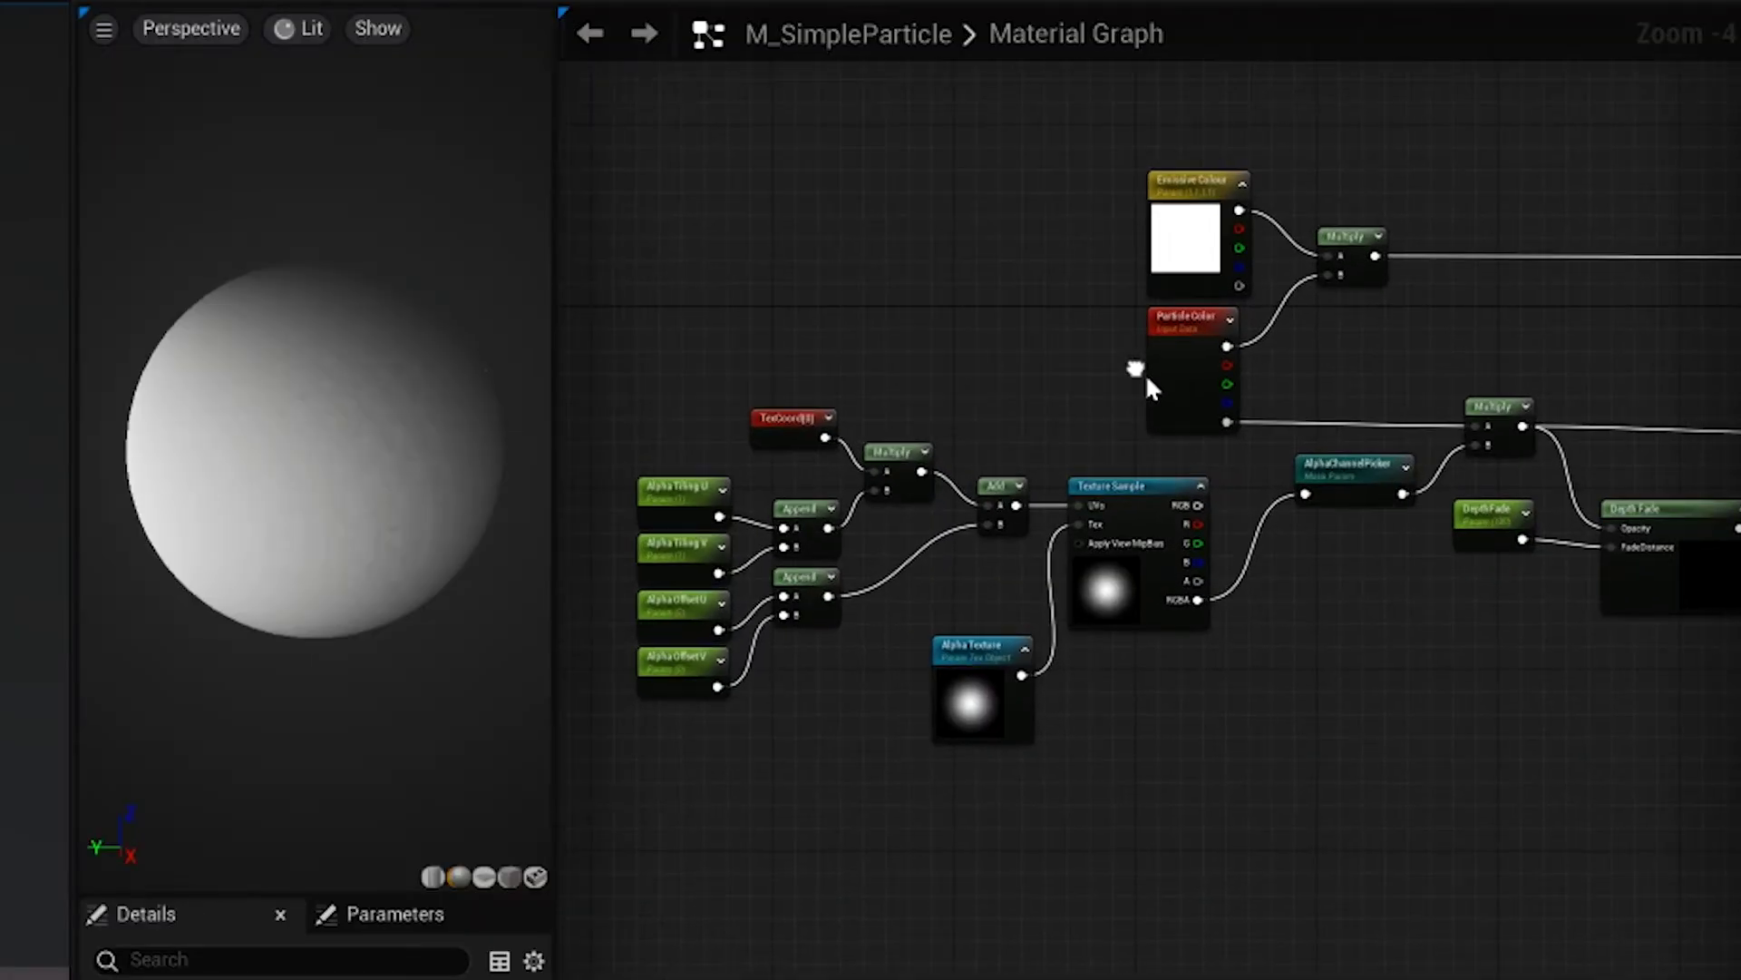
{"action": "scroll", "coordinate": [673, 471], "scroll_direction": "up", "scroll_amount": 2}
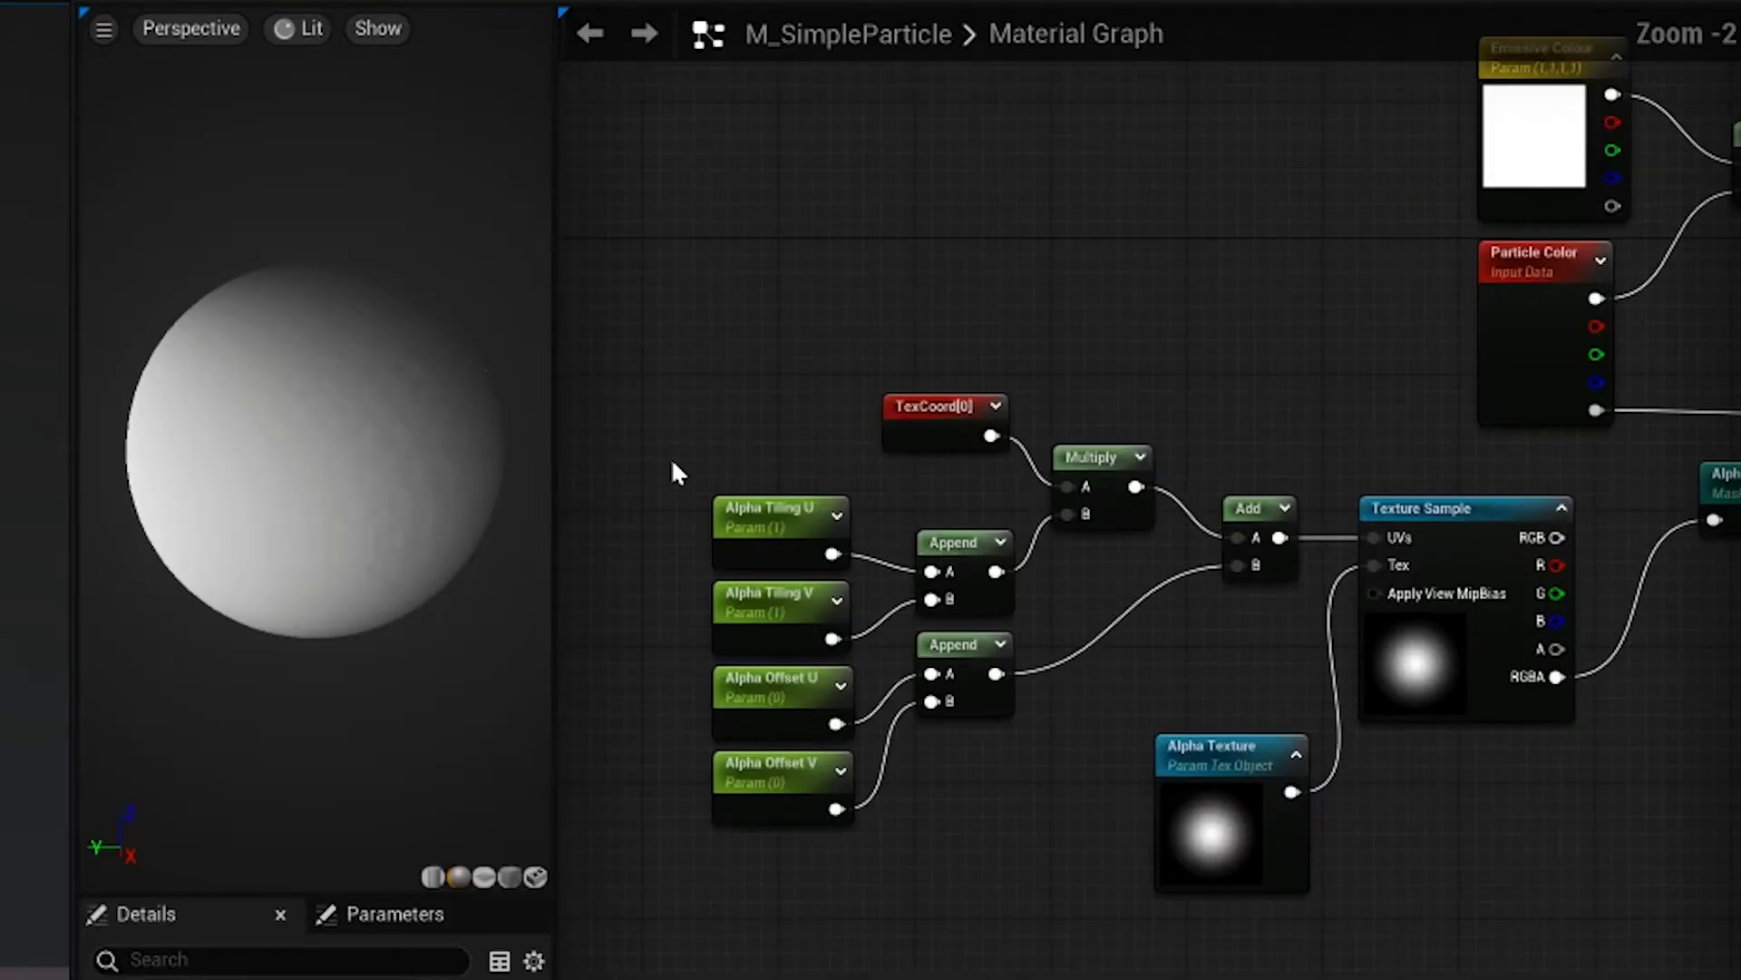
Step: Highlight the Alpha Tiling U/V, Alpha Offset Append and AlphaChannelPicker nodes
{"action": "left_click_drag", "start_coordinate": [655, 437], "coordinate": [809, 625]}
{"action": "left_click", "coordinate": [917, 793]}
{"action": "left_click_drag", "start_coordinate": [916, 794], "coordinate": [912, 707]}
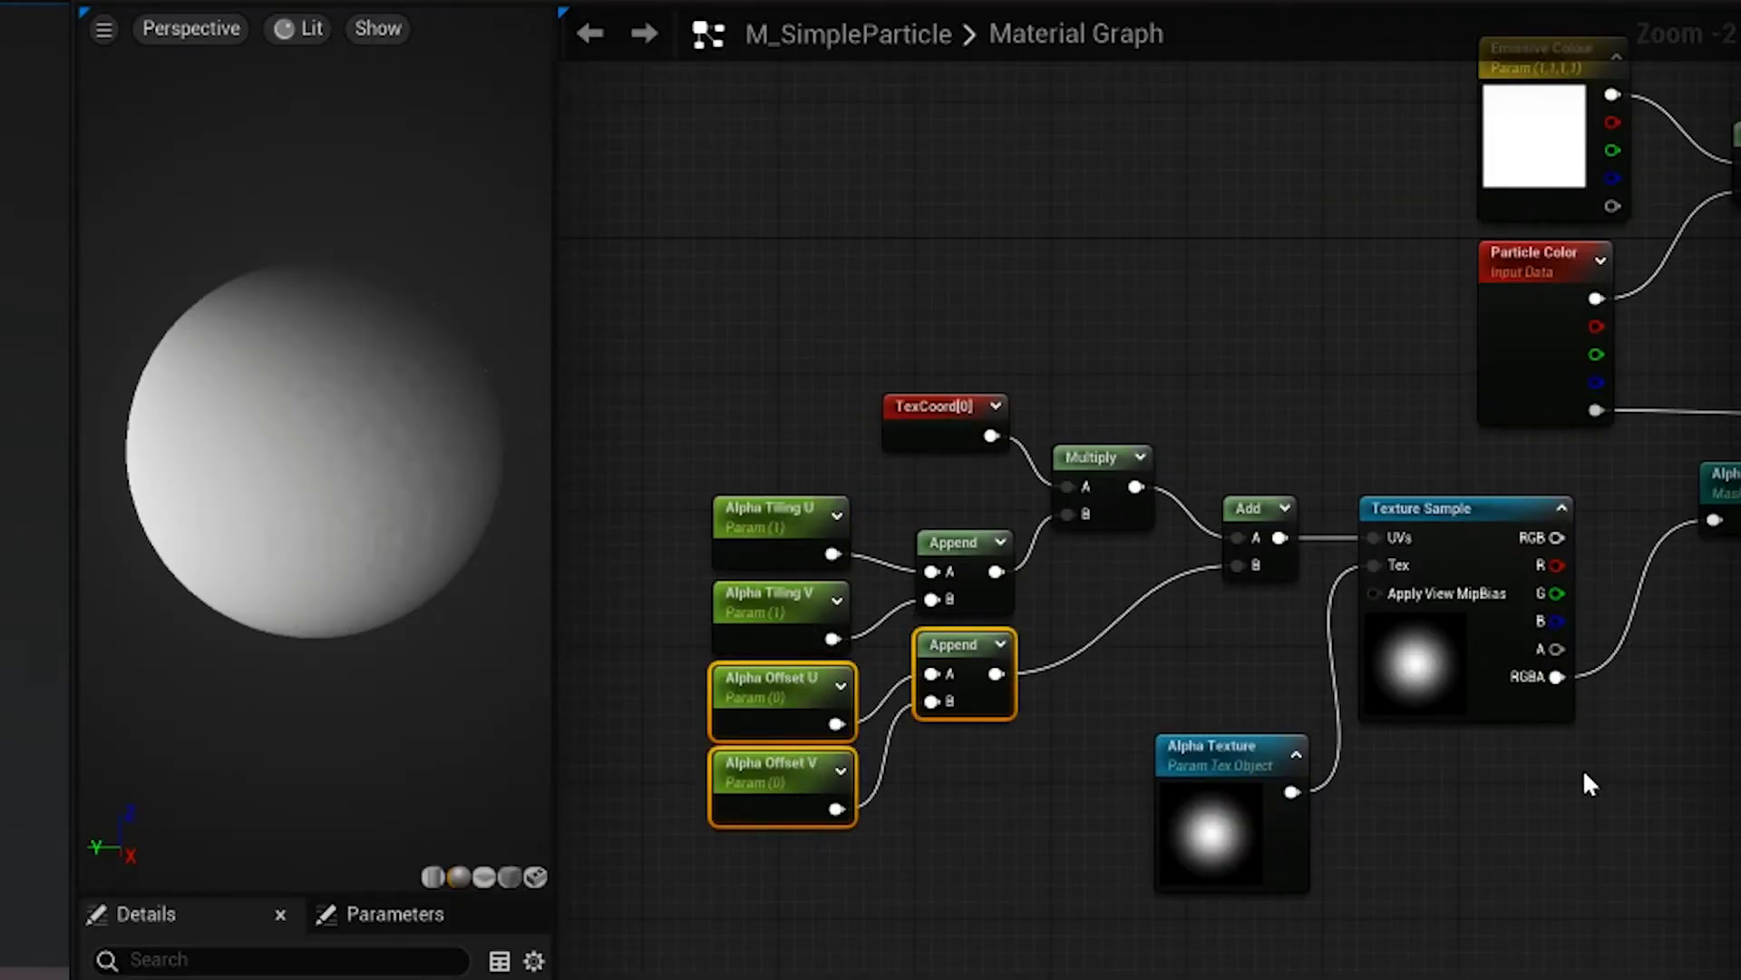
{"action": "right_click_drag", "start_coordinate": [1589, 782], "coordinate": [962, 821]}
{"action": "left_click_drag", "start_coordinate": [998, 694], "coordinate": [957, 560]}
{"action": "right_click_drag", "start_coordinate": [843, 696], "coordinate": [960, 700]}
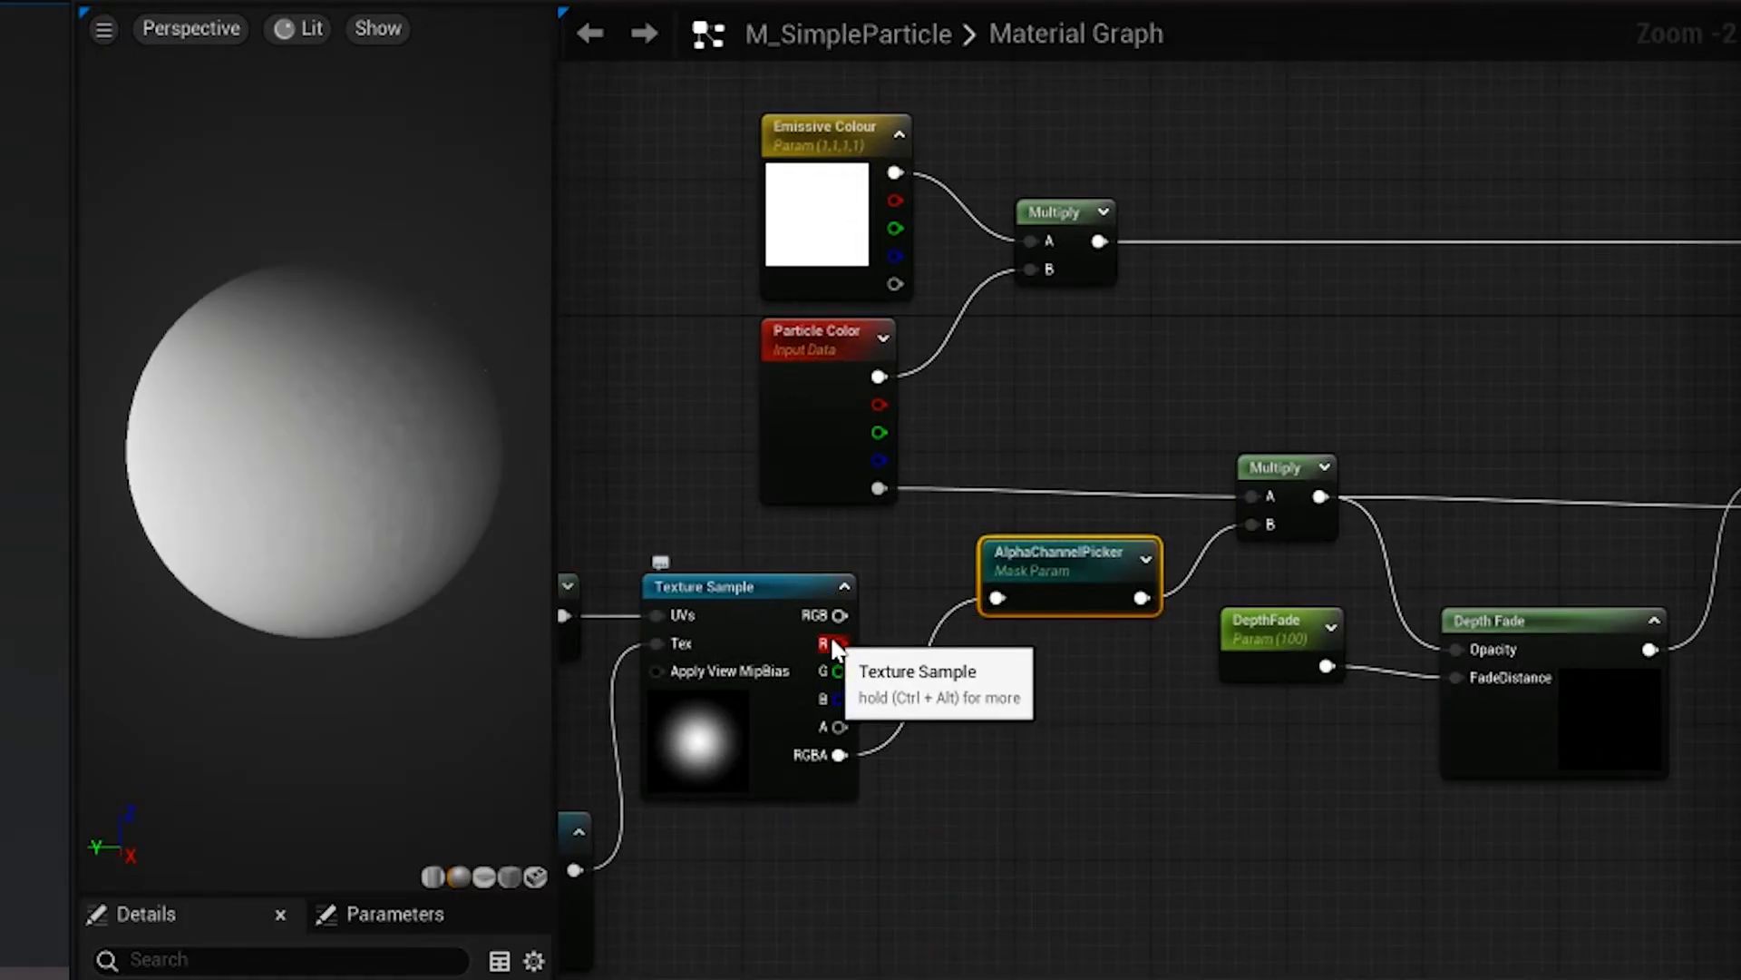
Step: Highlight the Depth Fade node, the opacity chain and the GlobalOpacity parameter
{"action": "right_click_drag", "start_coordinate": [1621, 869], "coordinate": [996, 963]}
{"action": "left_click_drag", "start_coordinate": [1155, 975], "coordinate": [866, 766]}
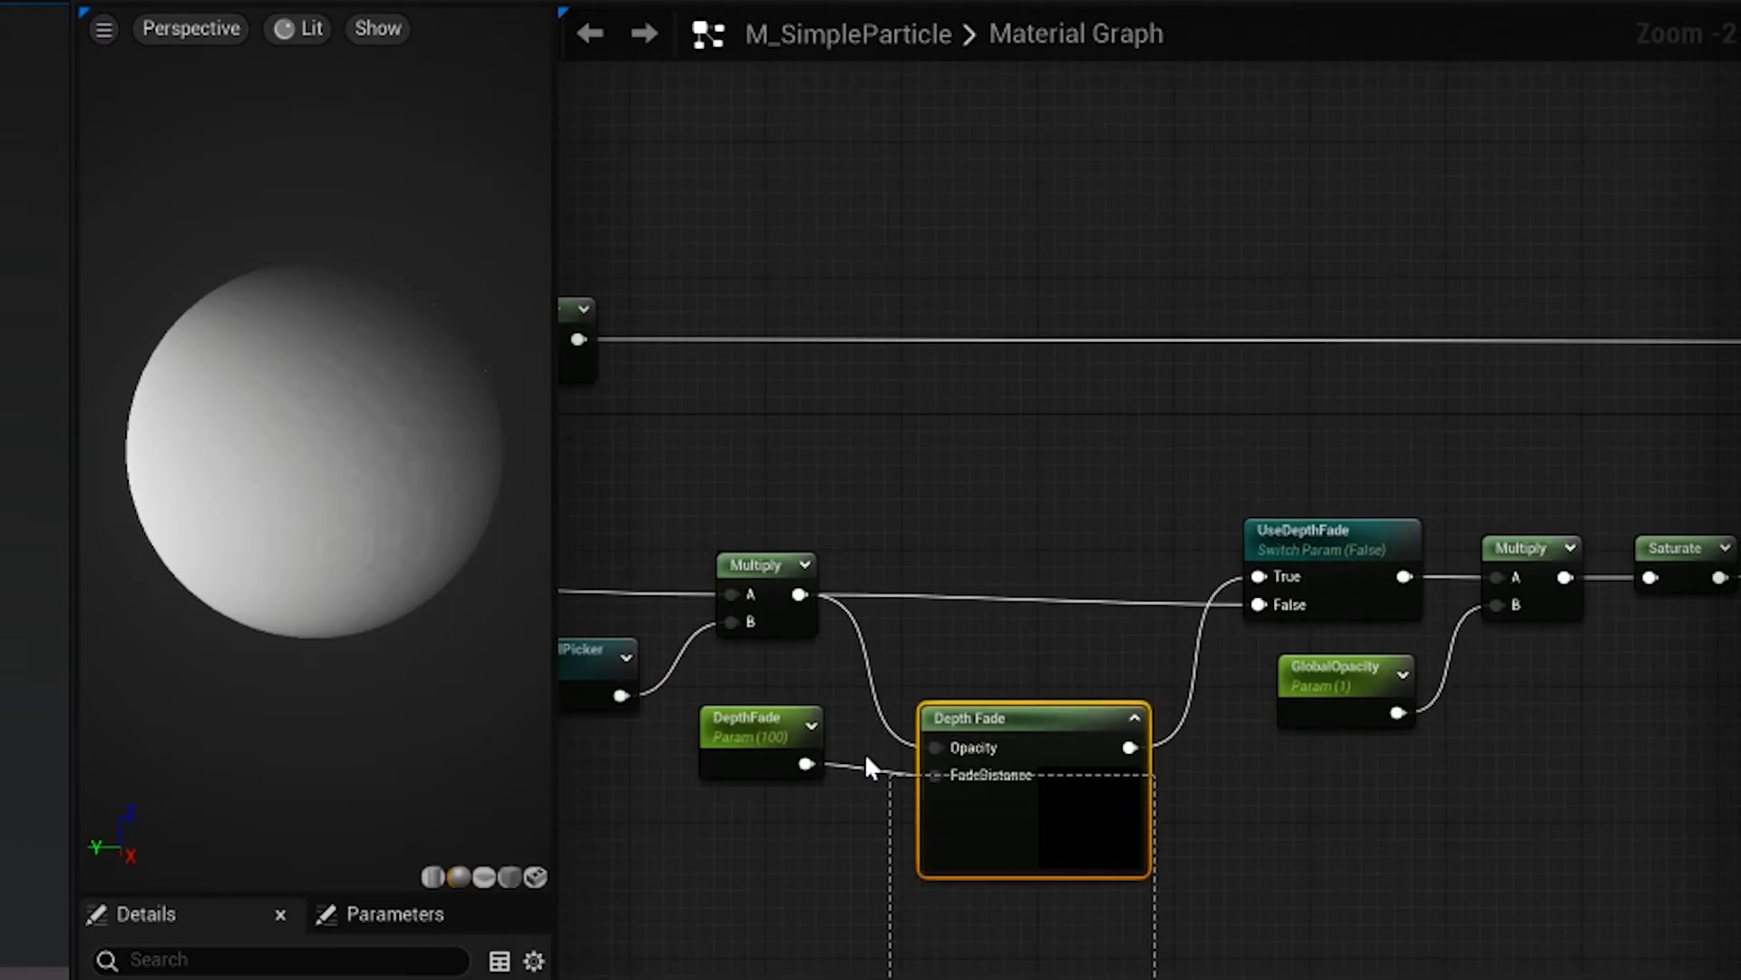
{"action": "right_click_drag", "start_coordinate": [1449, 889], "coordinate": [969, 927]}
{"action": "left_click_drag", "start_coordinate": [1188, 921], "coordinate": [971, 680]}
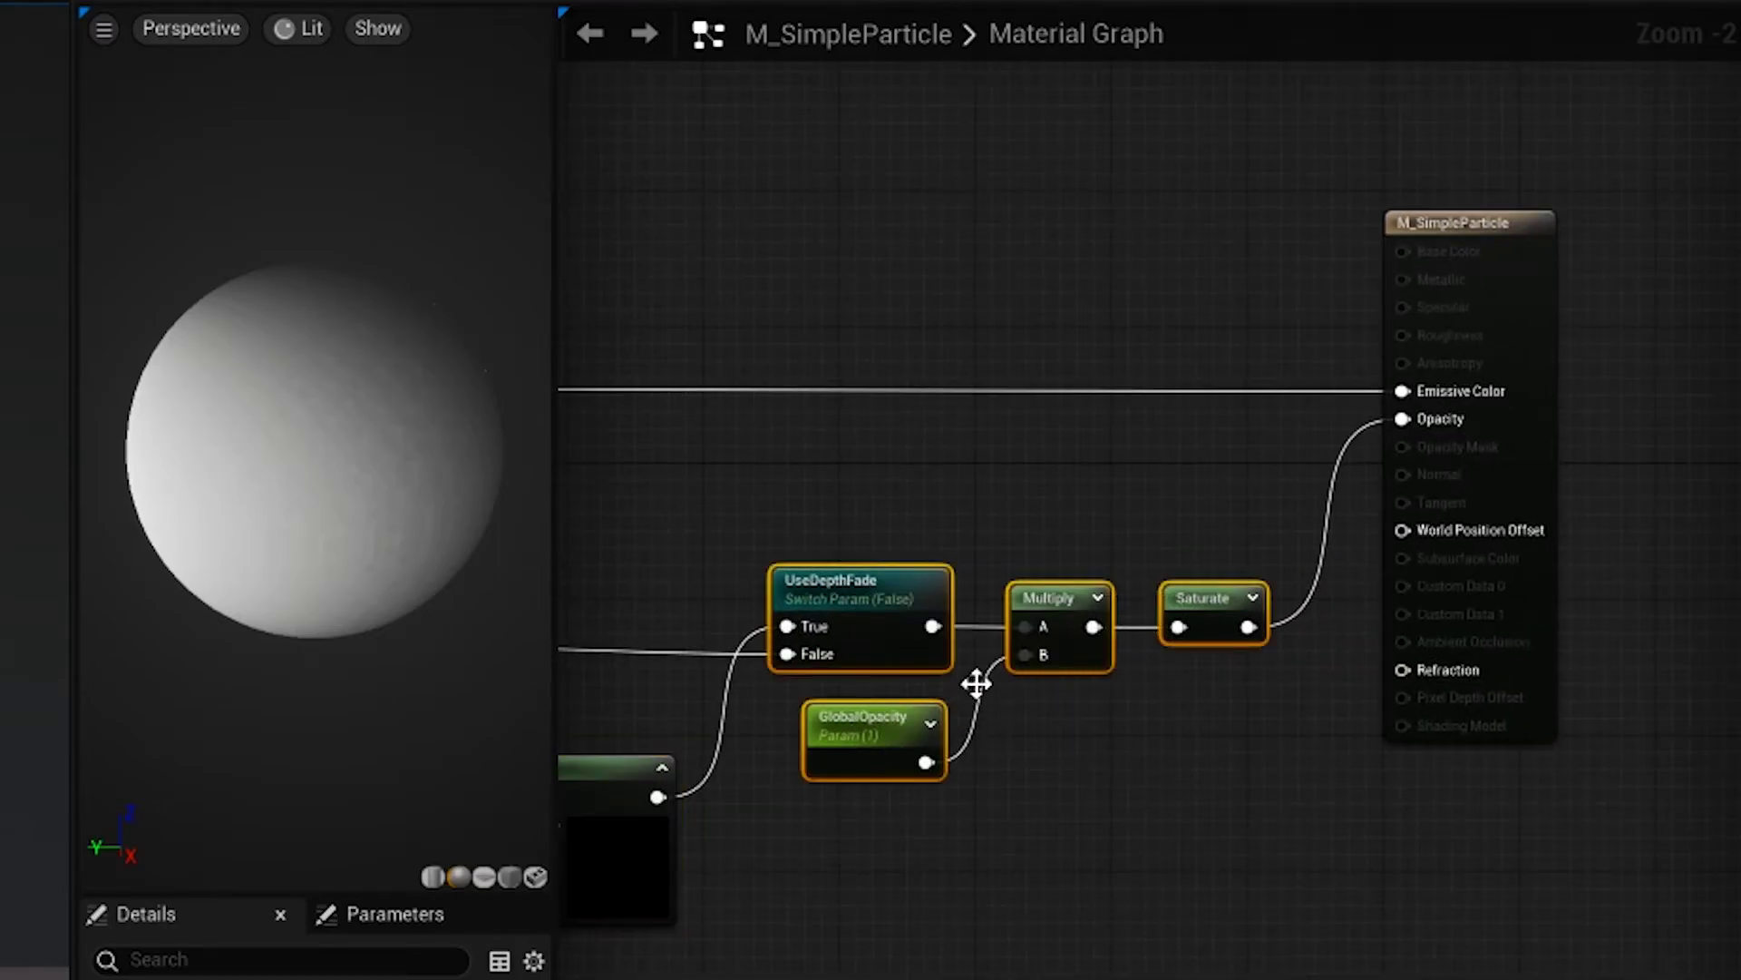
{"action": "left_click", "coordinate": [913, 805]}
{"action": "left_click", "coordinate": [879, 750]}
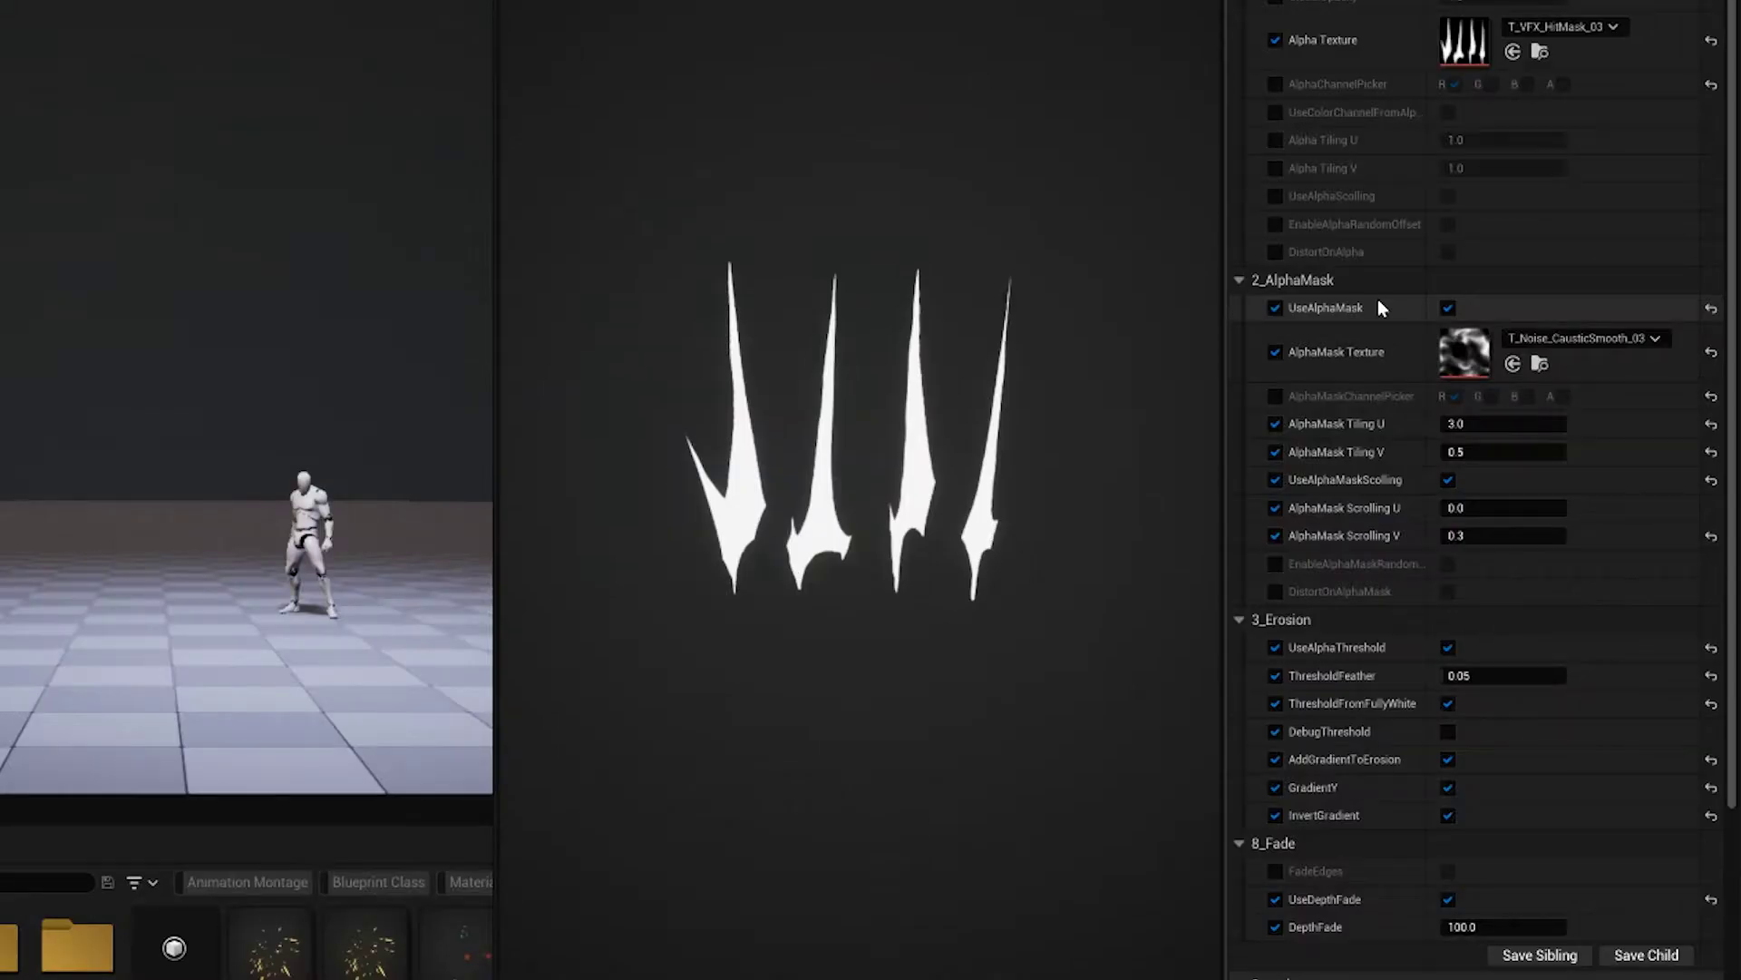
Step: Enable DebugThreshold on the MI_Streaks material instance
{"action": "scroll", "coordinate": [1452, 635], "scroll_direction": "down", "scroll_amount": 3}
{"action": "left_click", "coordinate": [1449, 599]}
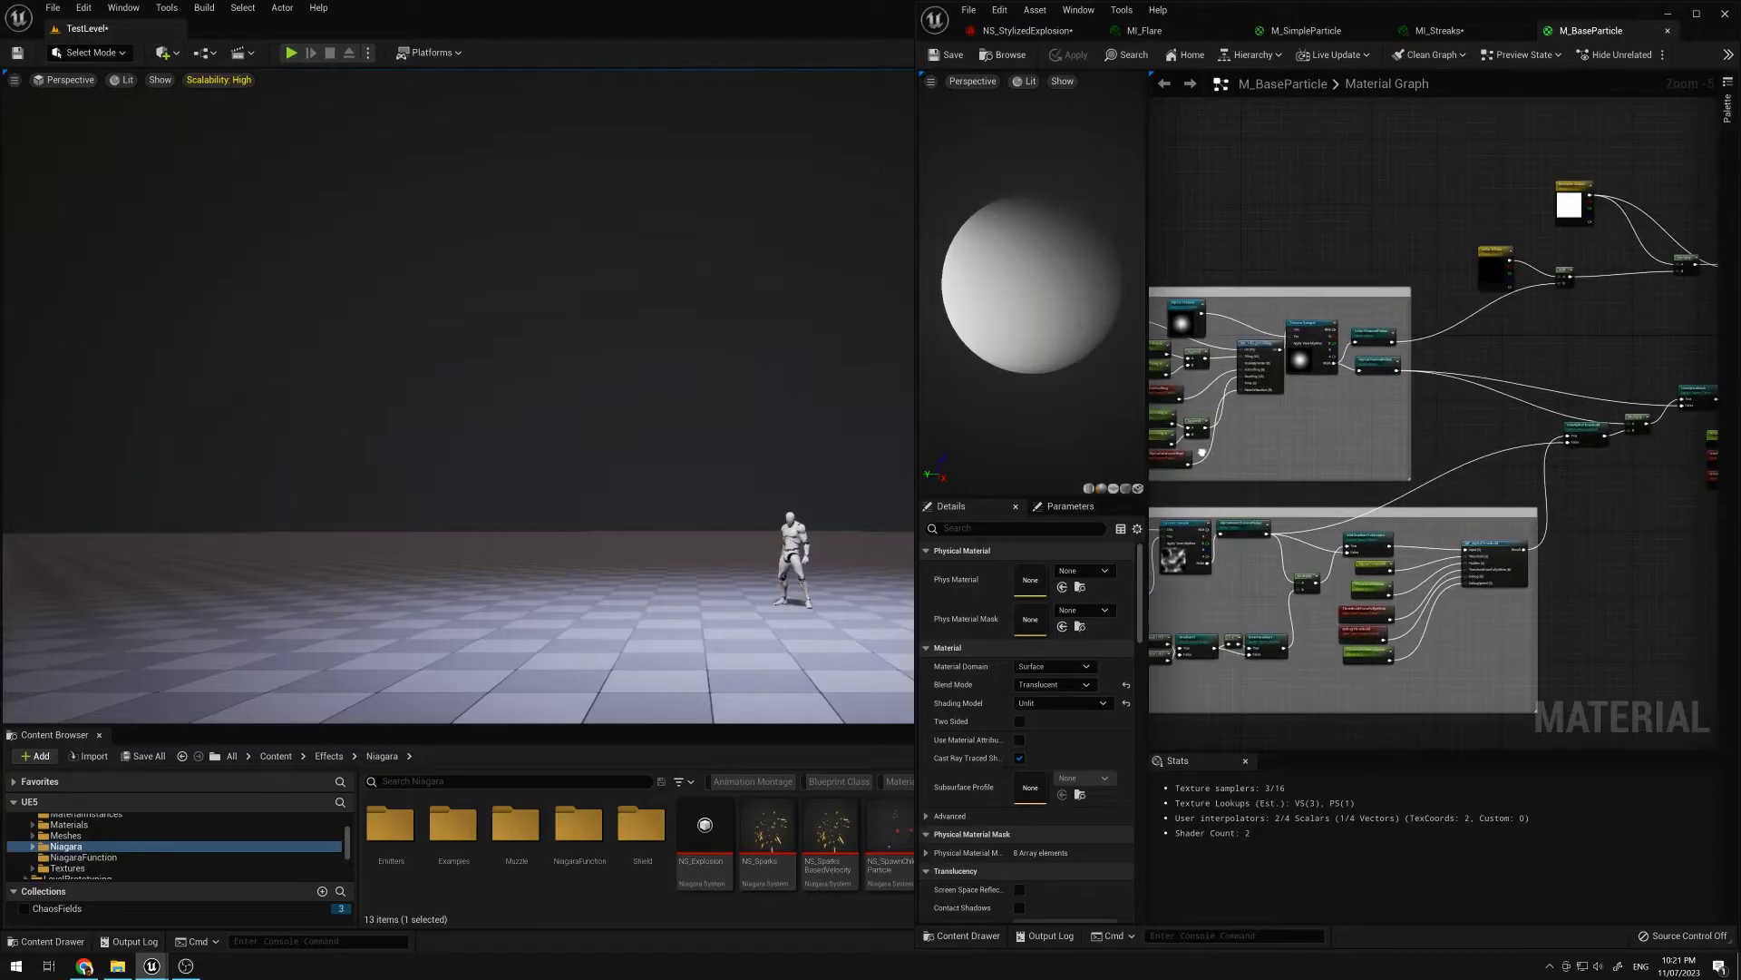
{"action": "scroll", "coordinate": [1445, 464], "scroll_direction": "up", "scroll_amount": 4}
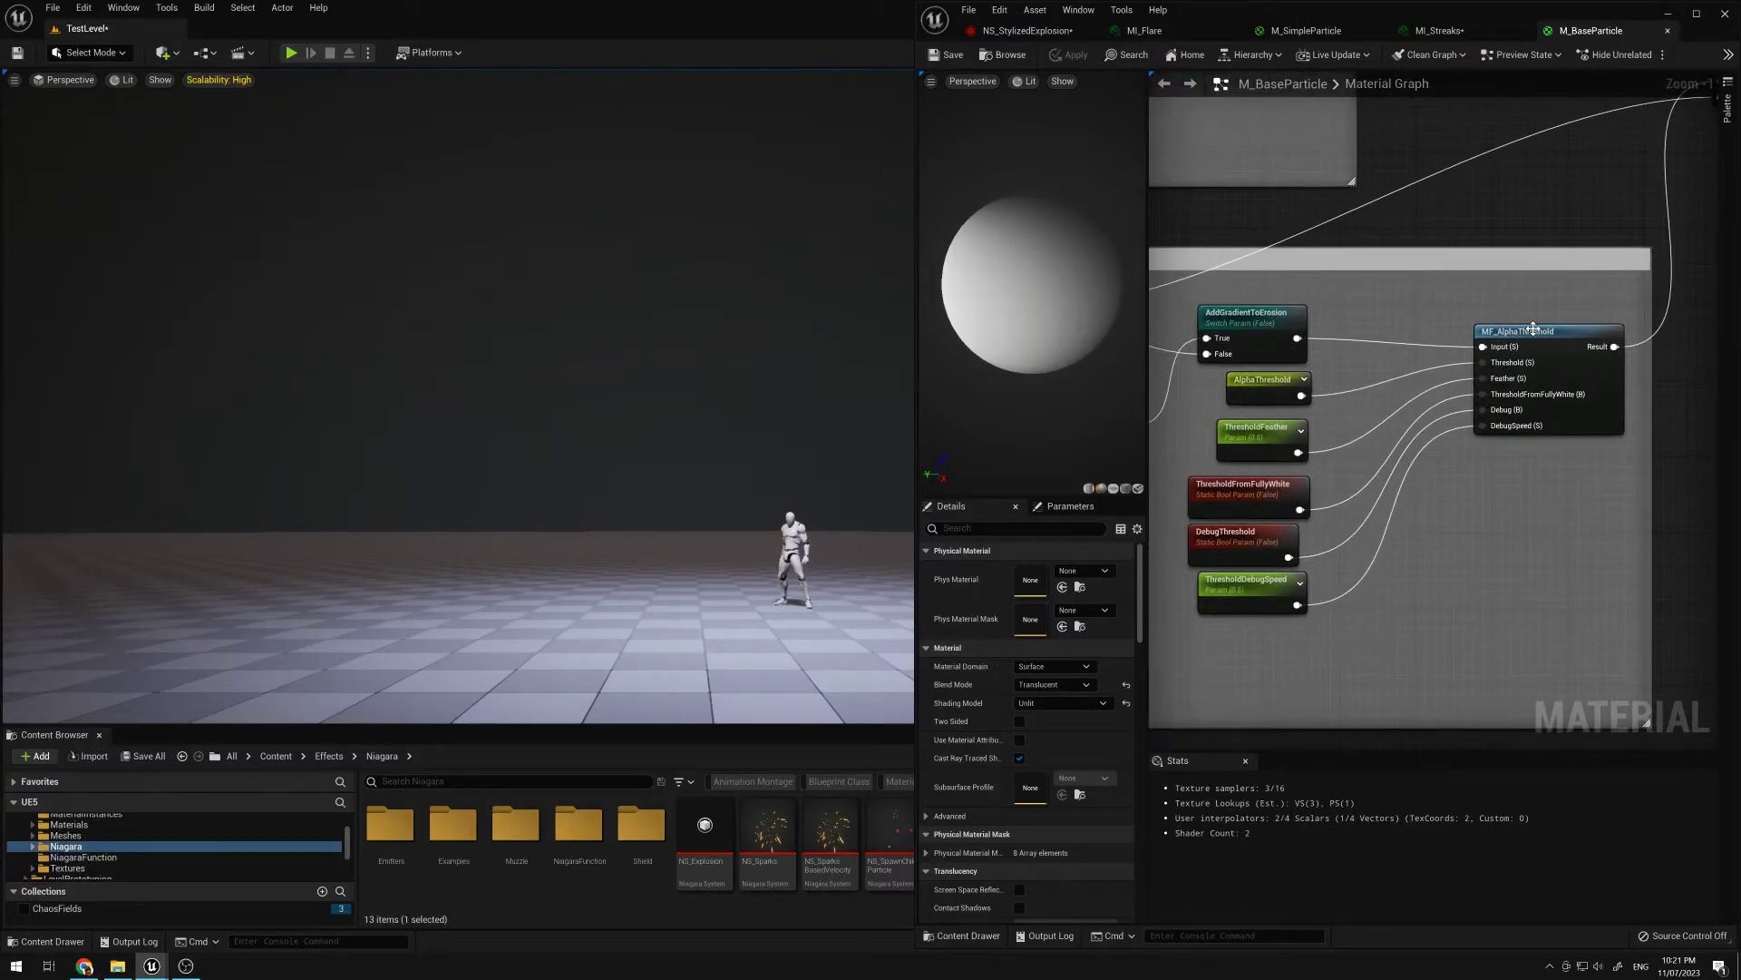
Step: Open the MF_AlphaThreshold function and highlight its Debug comment group
{"action": "double_click", "coordinate": [1539, 332]}
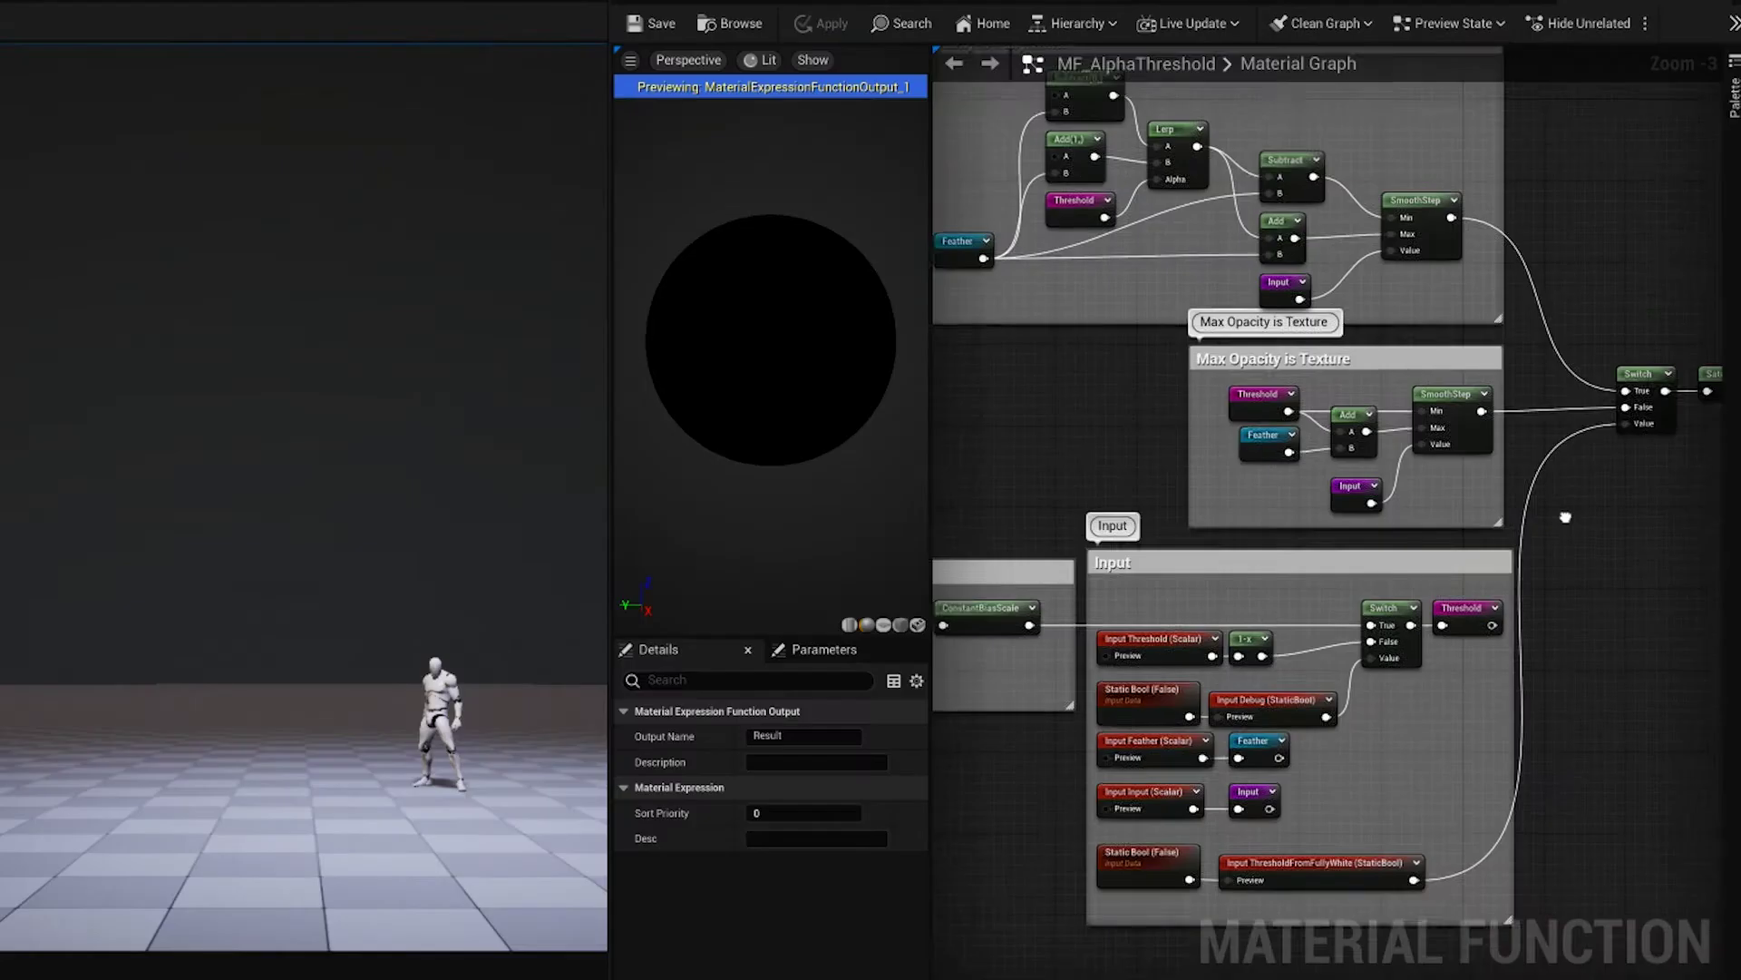
{"action": "scroll", "coordinate": [1572, 448], "scroll_direction": "down", "scroll_amount": 1}
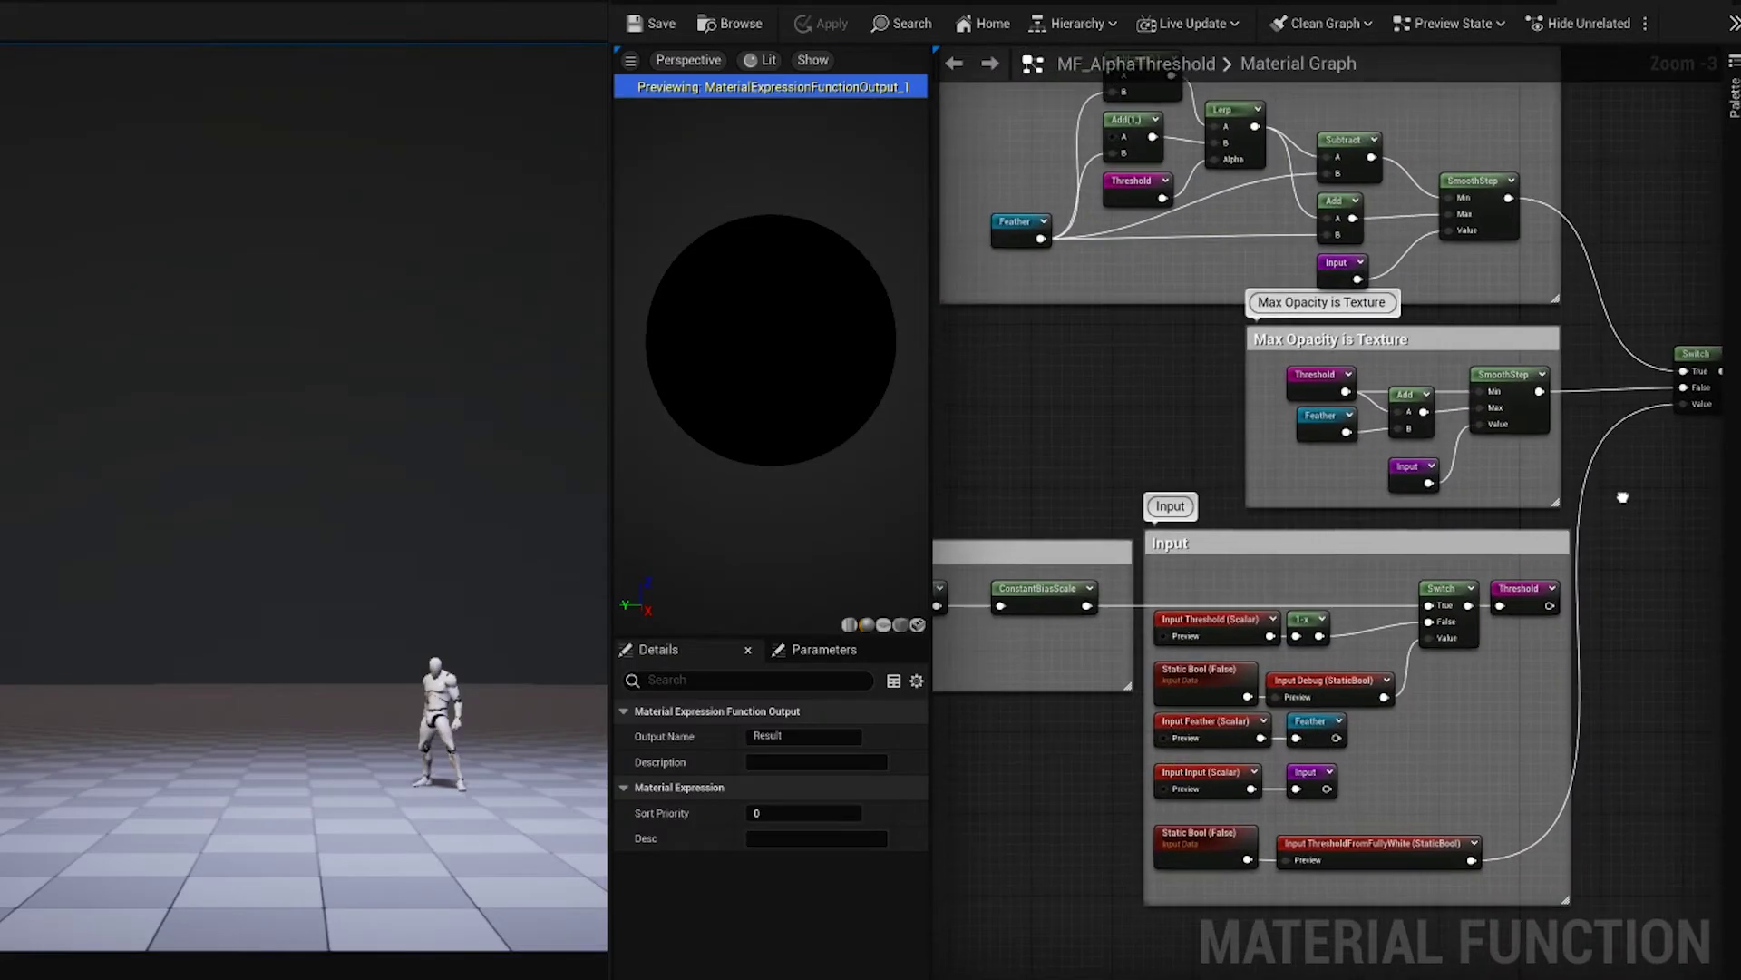
{"action": "scroll", "coordinate": [1566, 471], "scroll_direction": "up", "scroll_amount": 1}
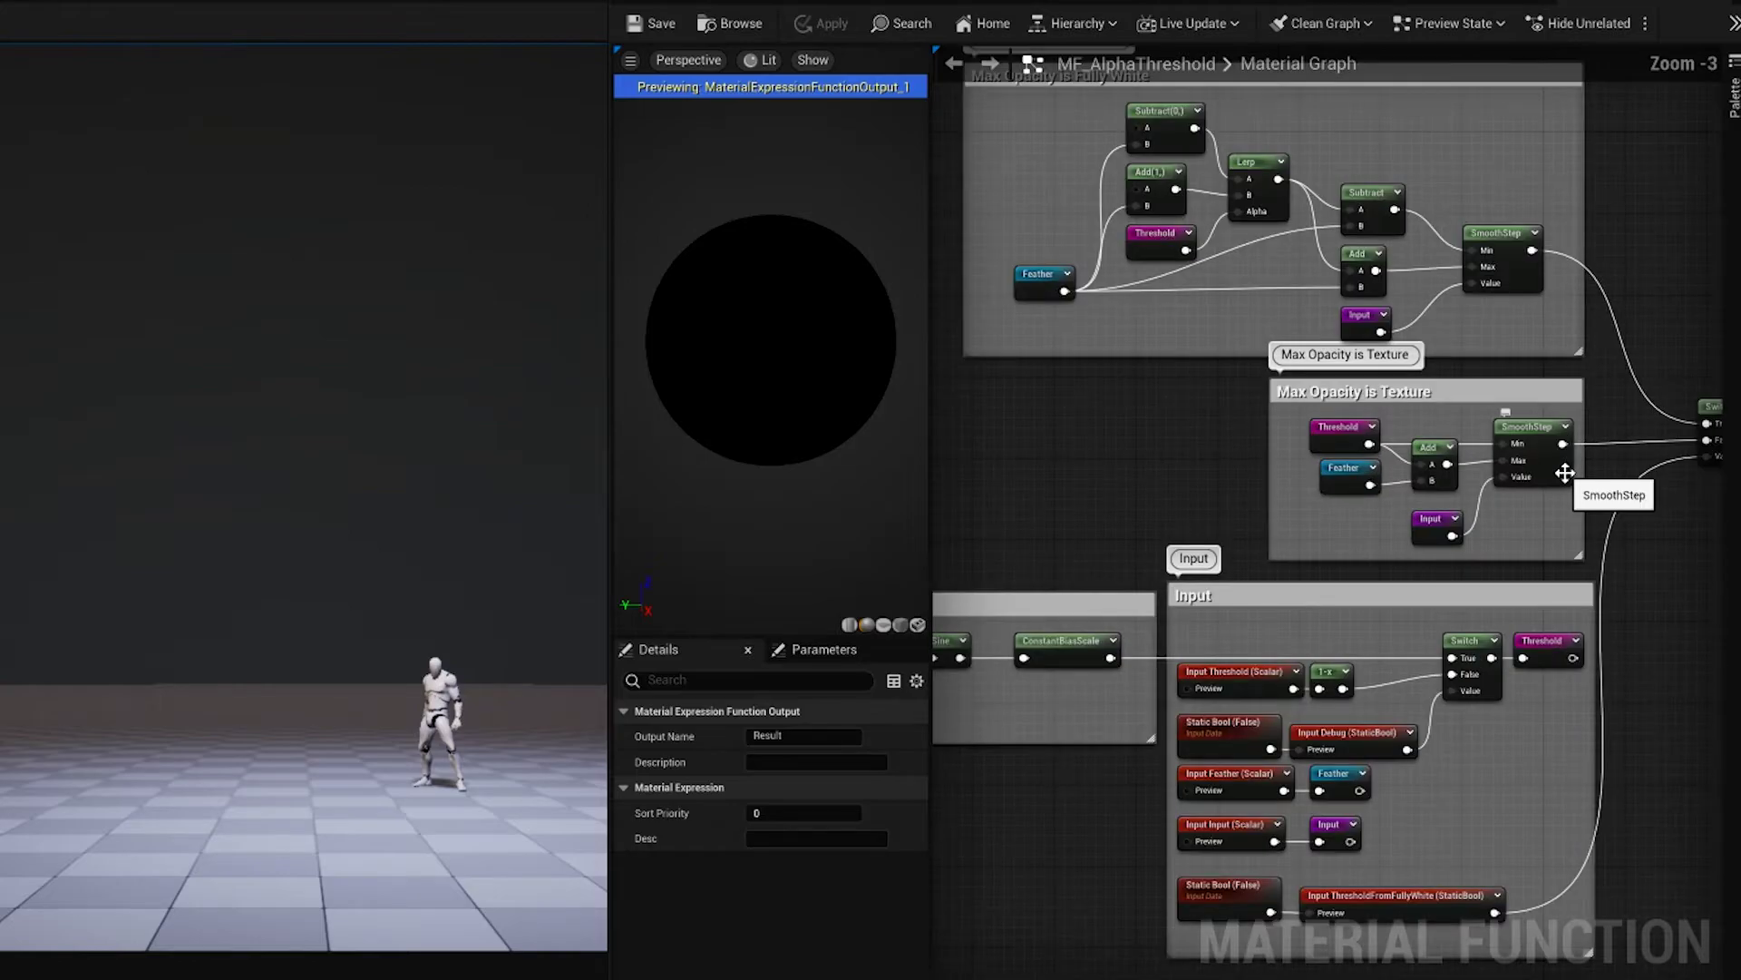
{"action": "right_click_drag", "start_coordinate": [1534, 424], "coordinate": [1357, 546]}
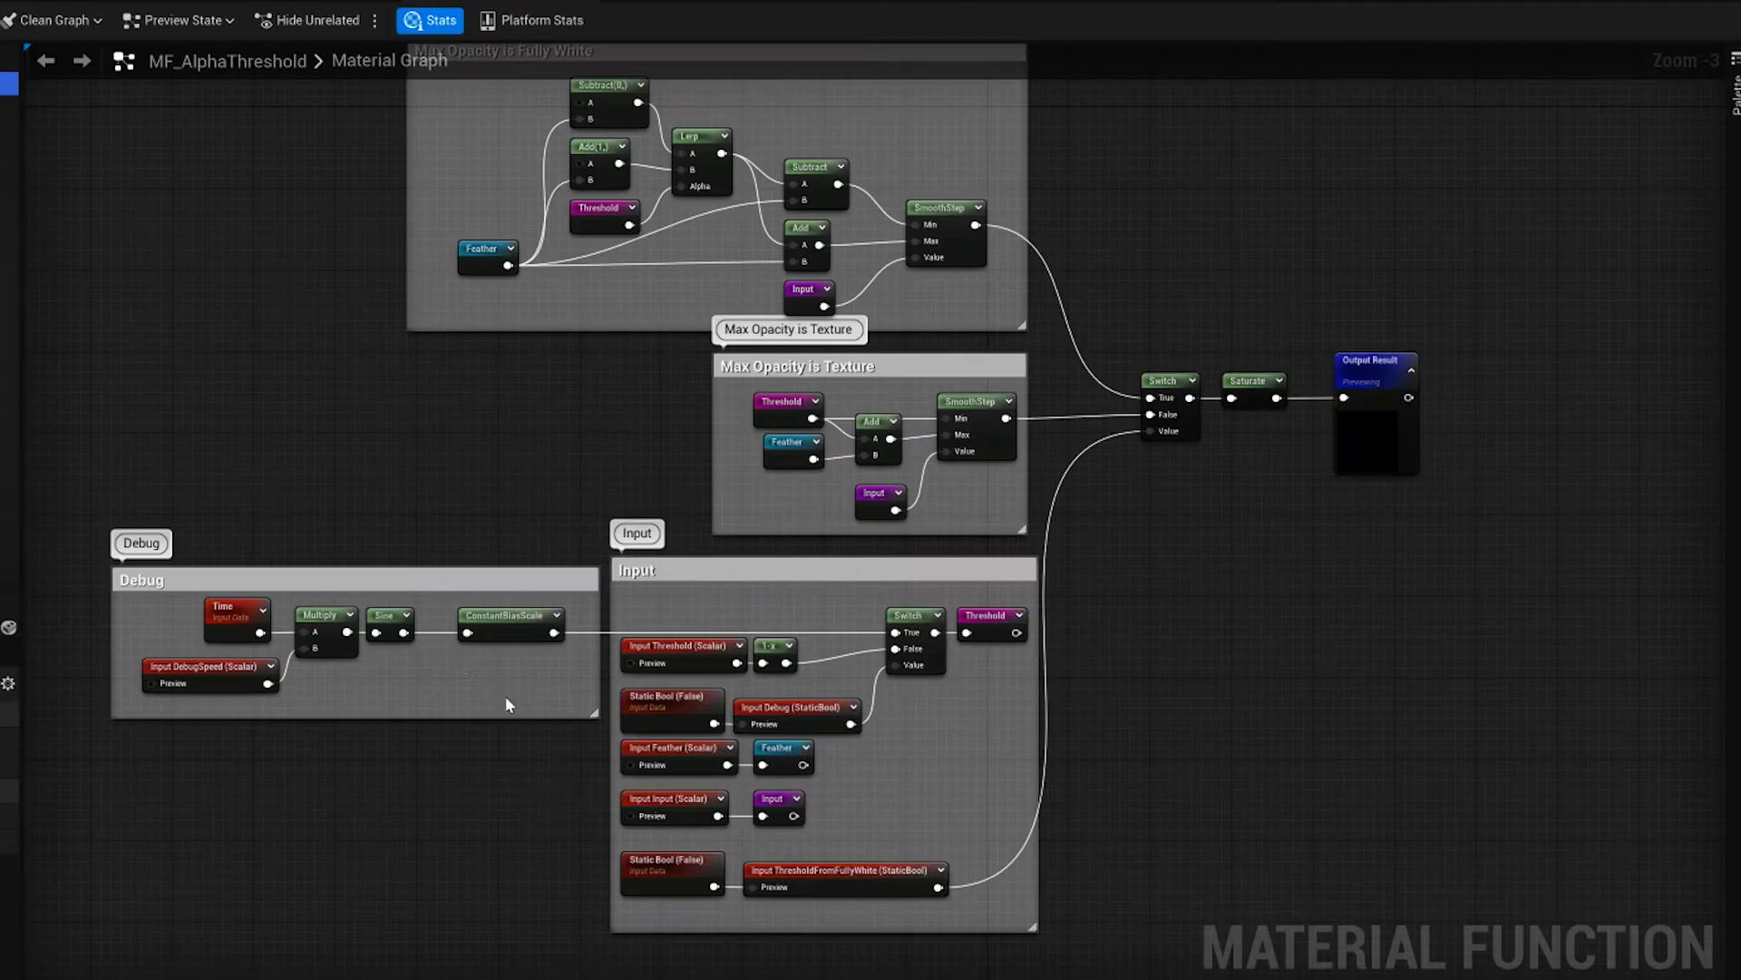
{"action": "left_click_drag", "start_coordinate": [617, 789], "coordinate": [62, 537]}
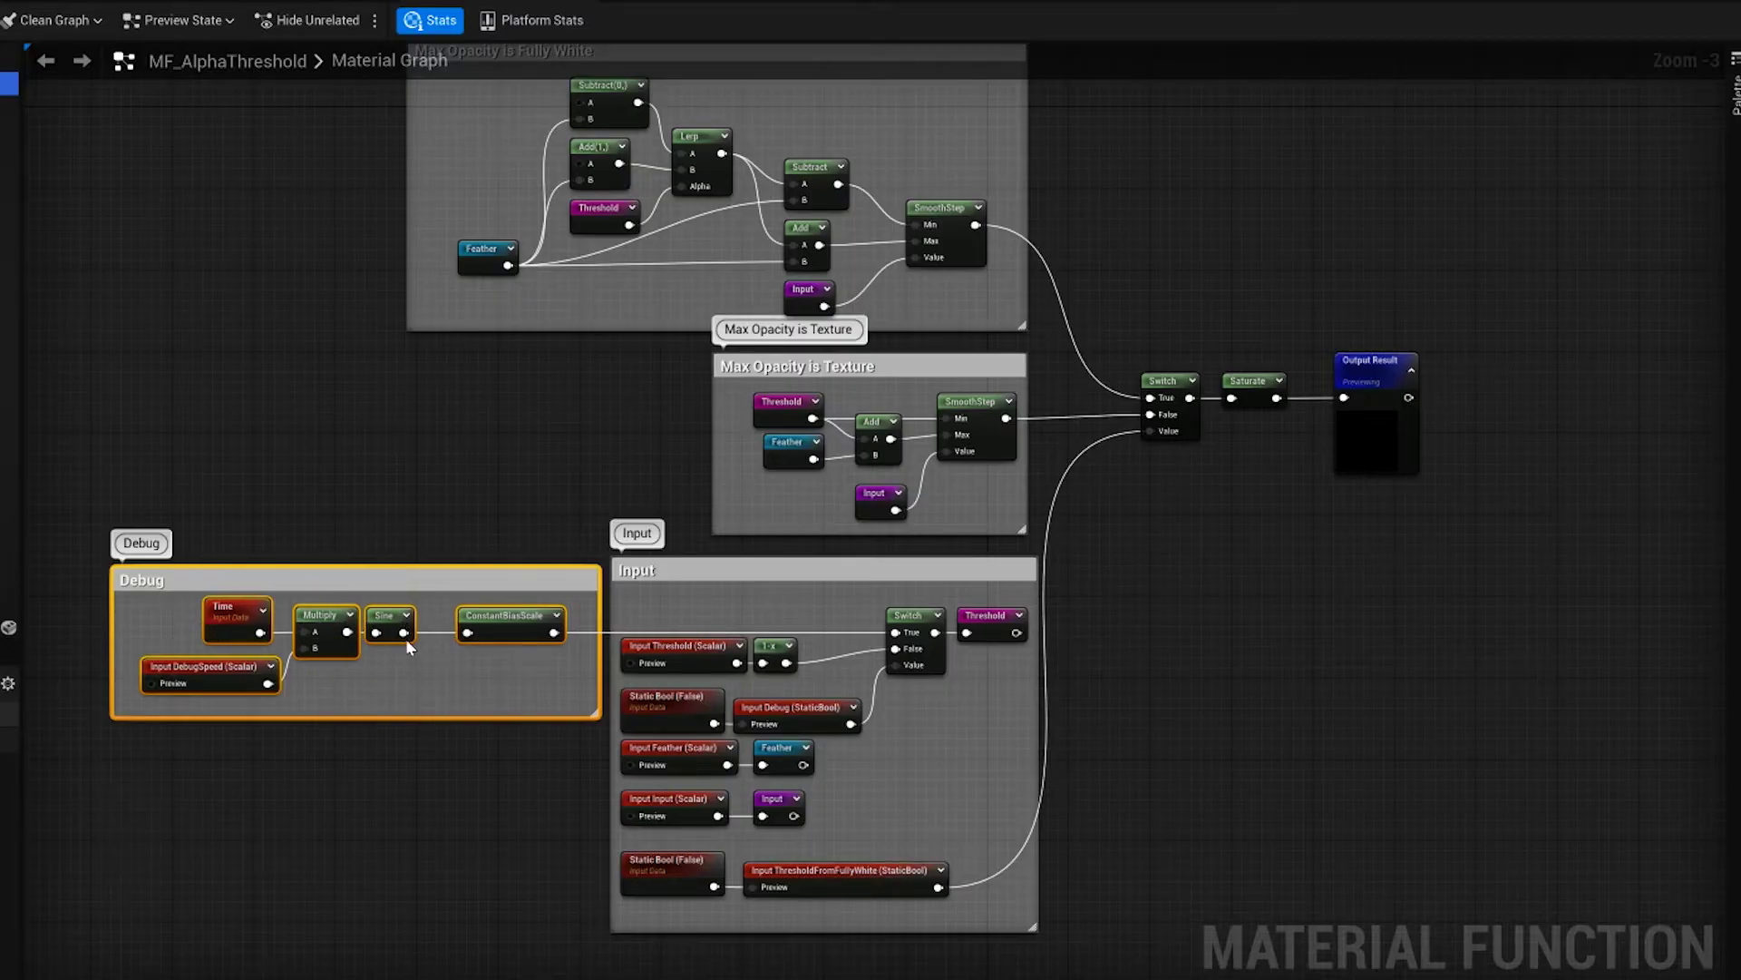
Step: Highlight the Input comment group and its Threshold node
{"action": "right_click_drag", "start_coordinate": [1071, 723], "coordinate": [880, 671]}
{"action": "left_click", "coordinate": [818, 737]}
{"action": "scroll", "coordinate": [713, 748], "scroll_direction": "up", "scroll_amount": 1}
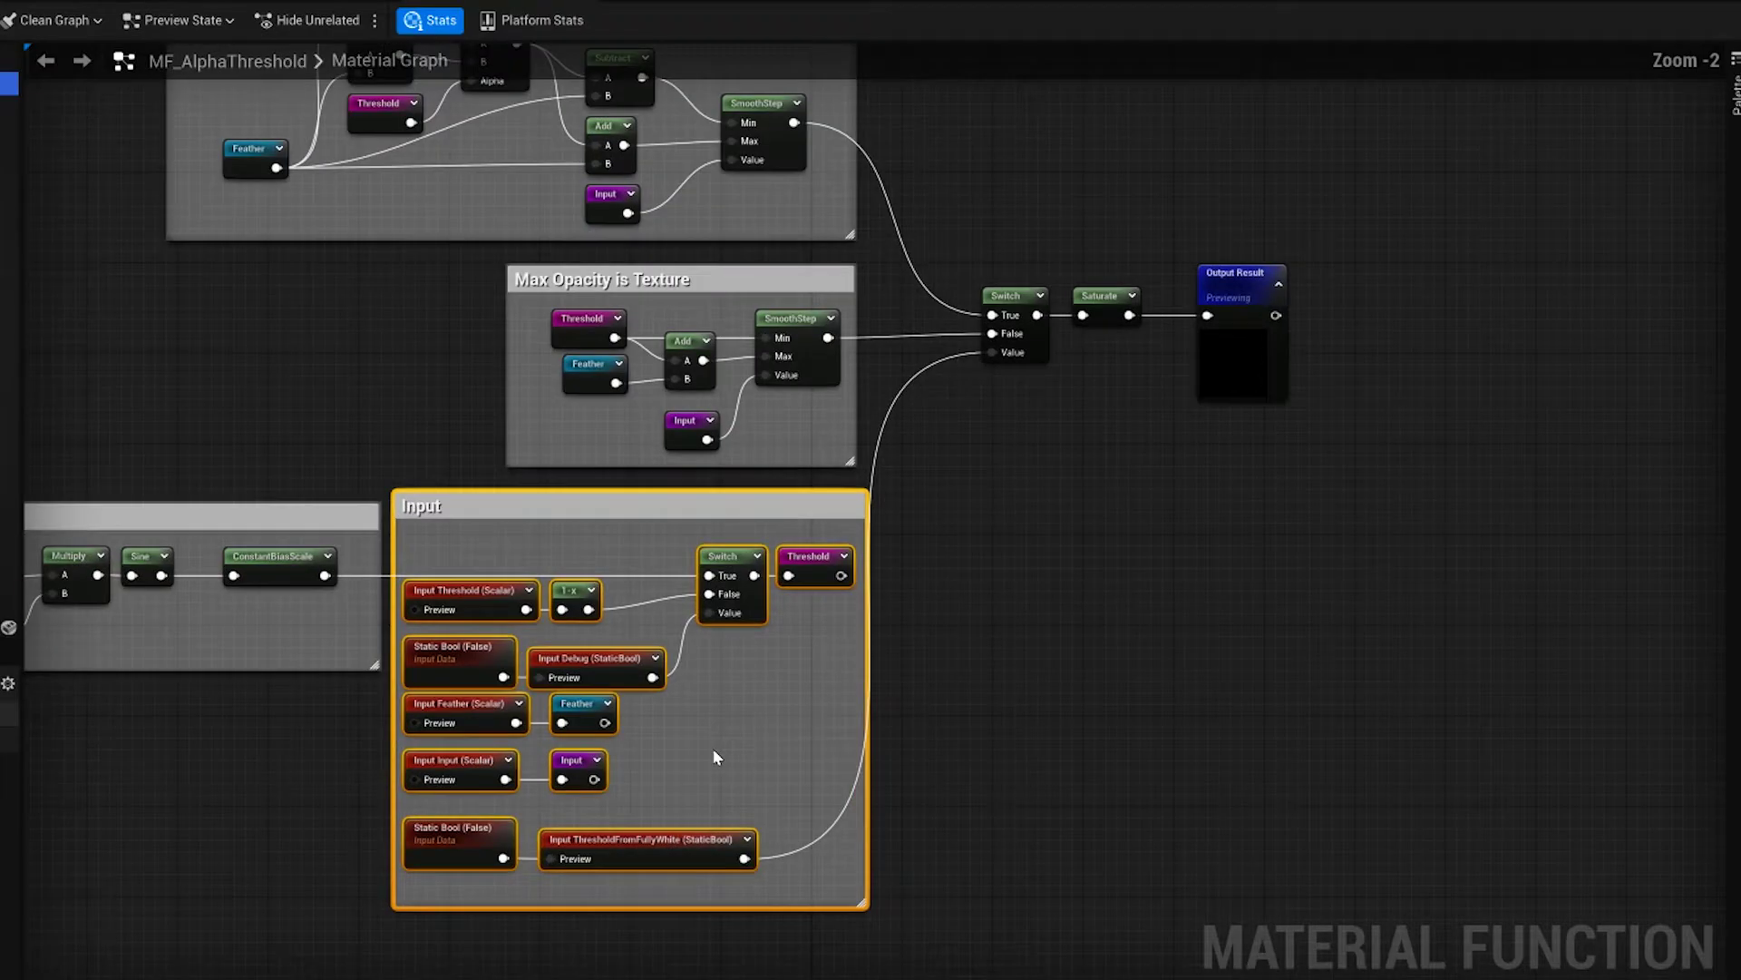
{"action": "scroll", "coordinate": [793, 571], "scroll_direction": "up", "scroll_amount": 2}
{"action": "left_click", "coordinate": [793, 576]}
{"action": "right_click_drag", "start_coordinate": [749, 697], "coordinate": [778, 541]}
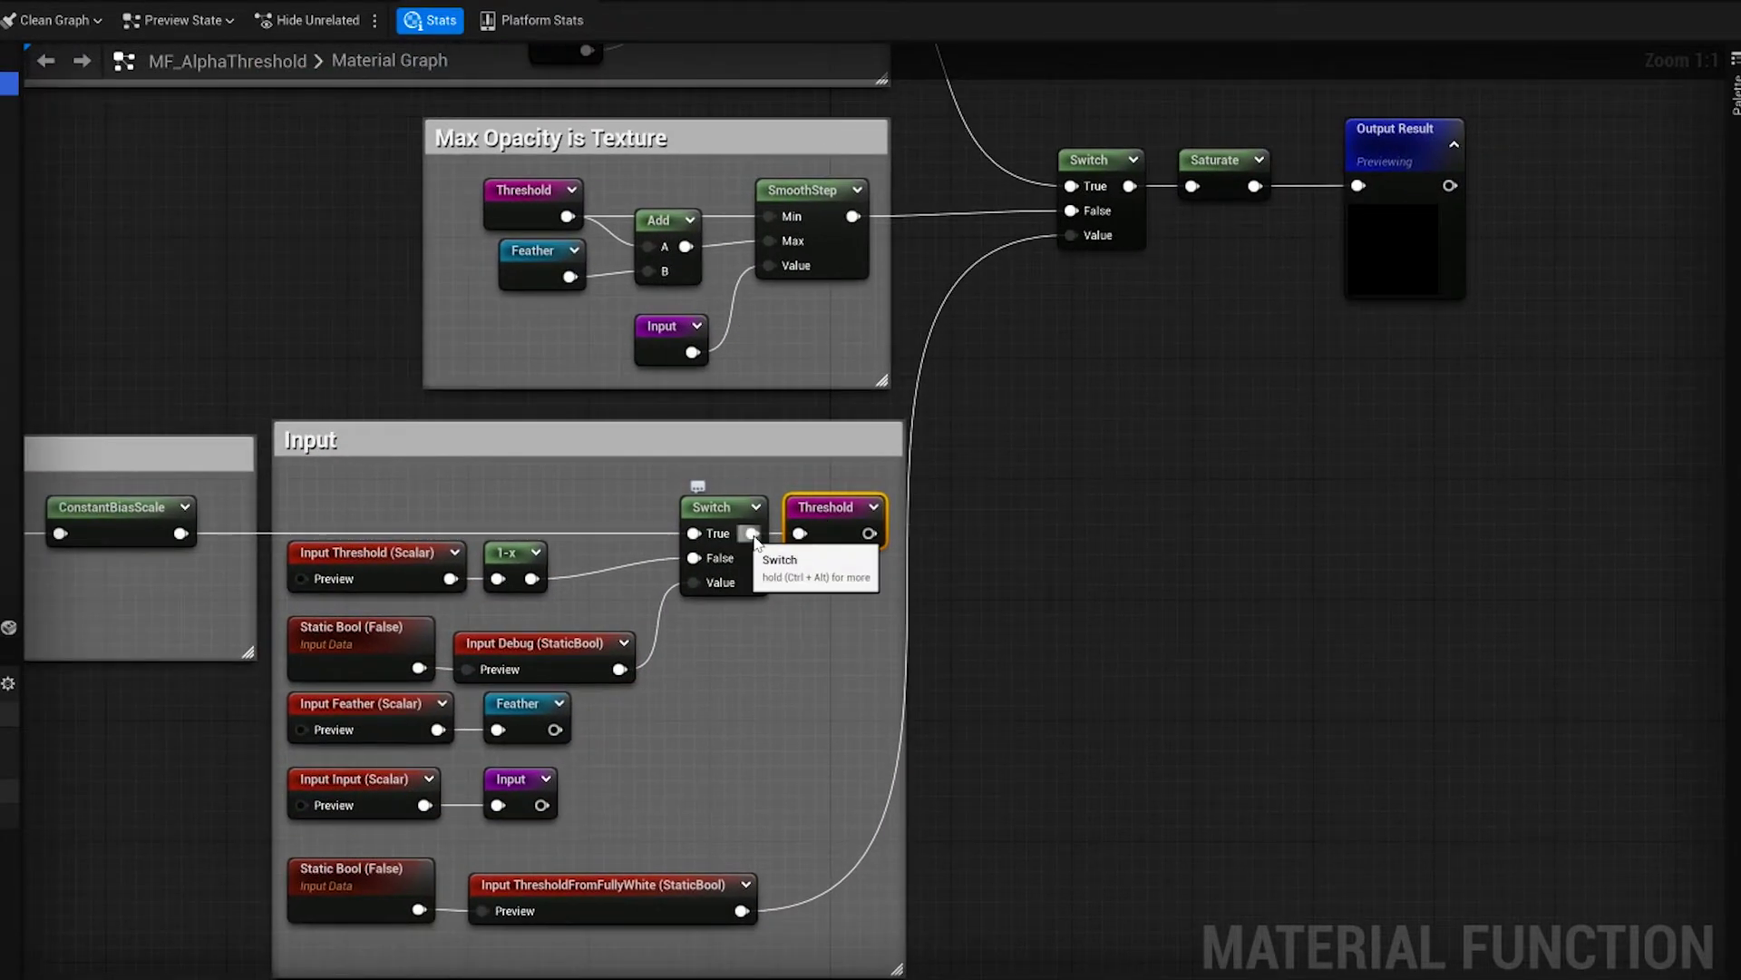
Step: Add a Named Reroute node wired from the Switch output via a 'reroute' search
{"action": "left_click_drag", "start_coordinate": [753, 534], "coordinate": [981, 633]}
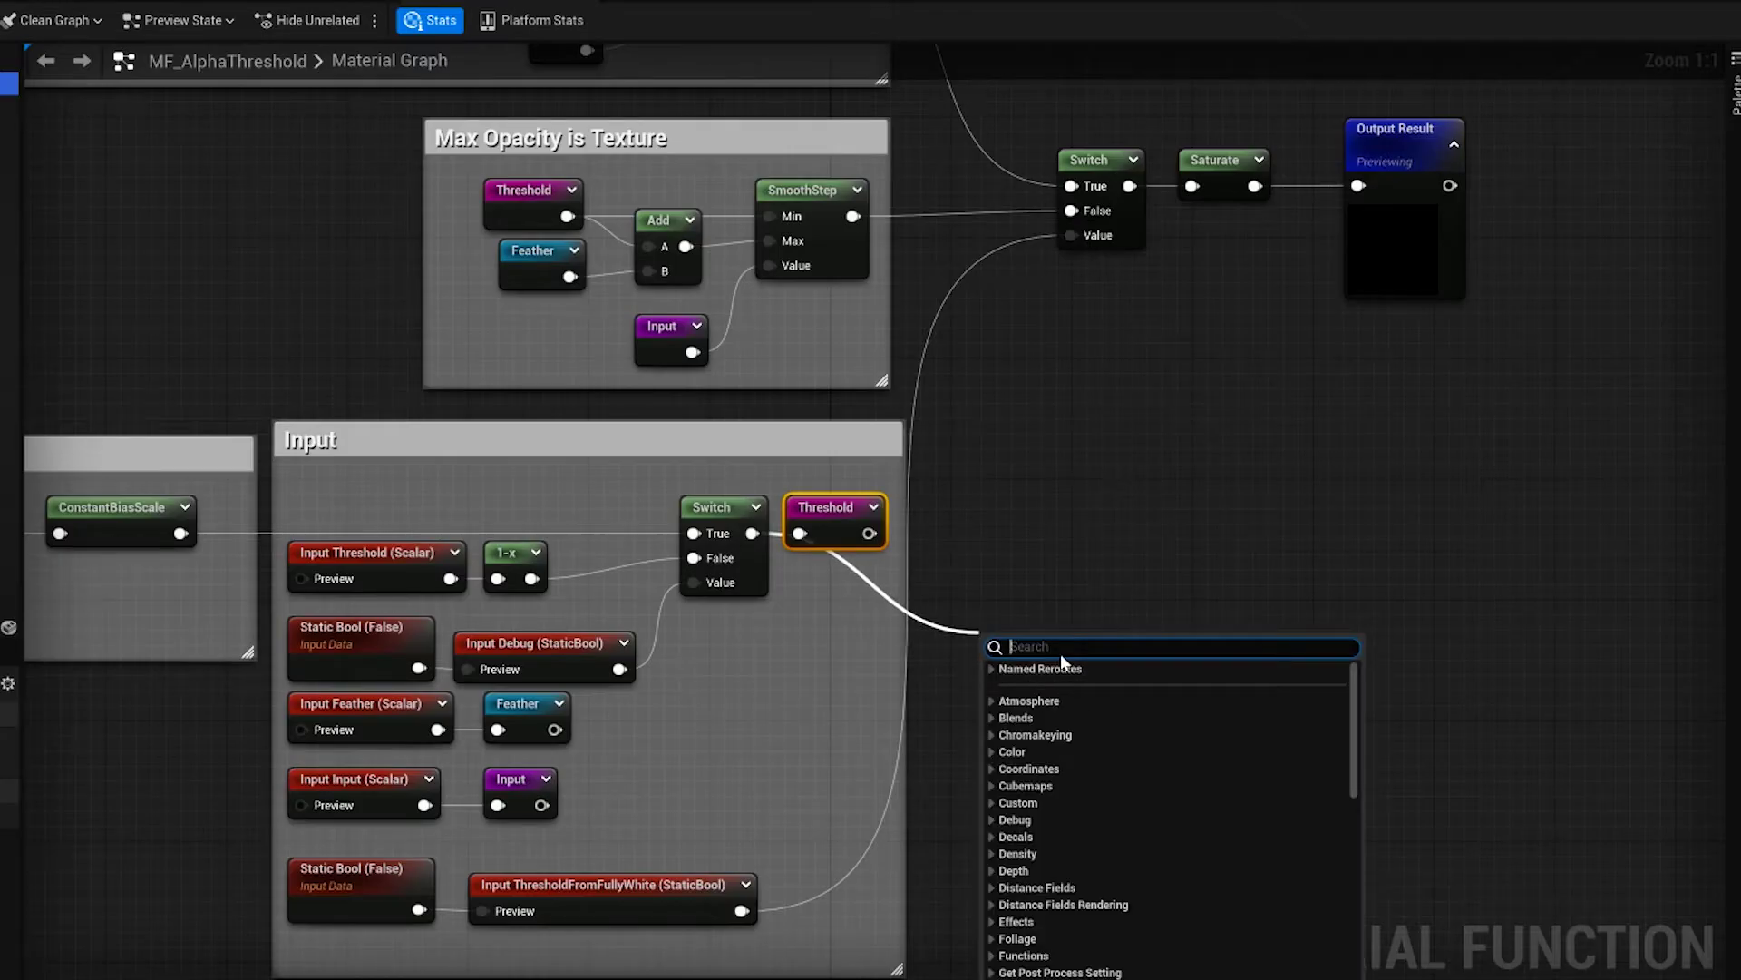
{"action": "type", "text": "rerou"}
{"action": "left_click", "coordinate": [1113, 773]}
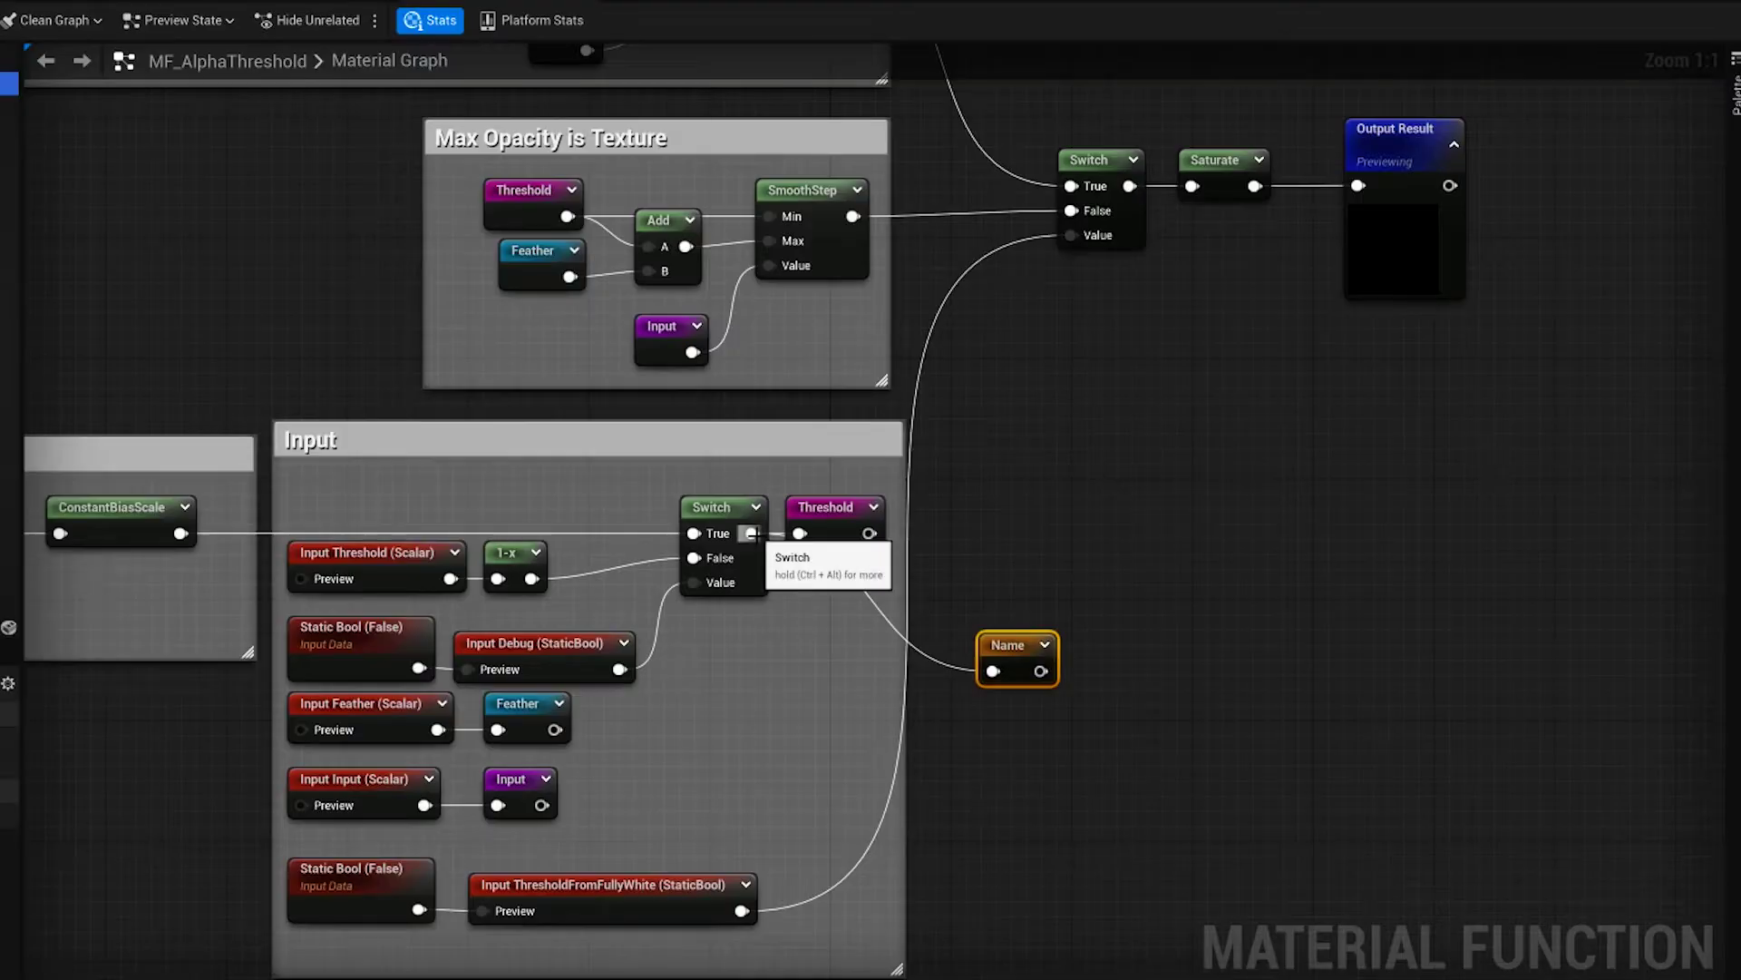
{"action": "left_click_drag", "start_coordinate": [752, 533], "coordinate": [1064, 568]}
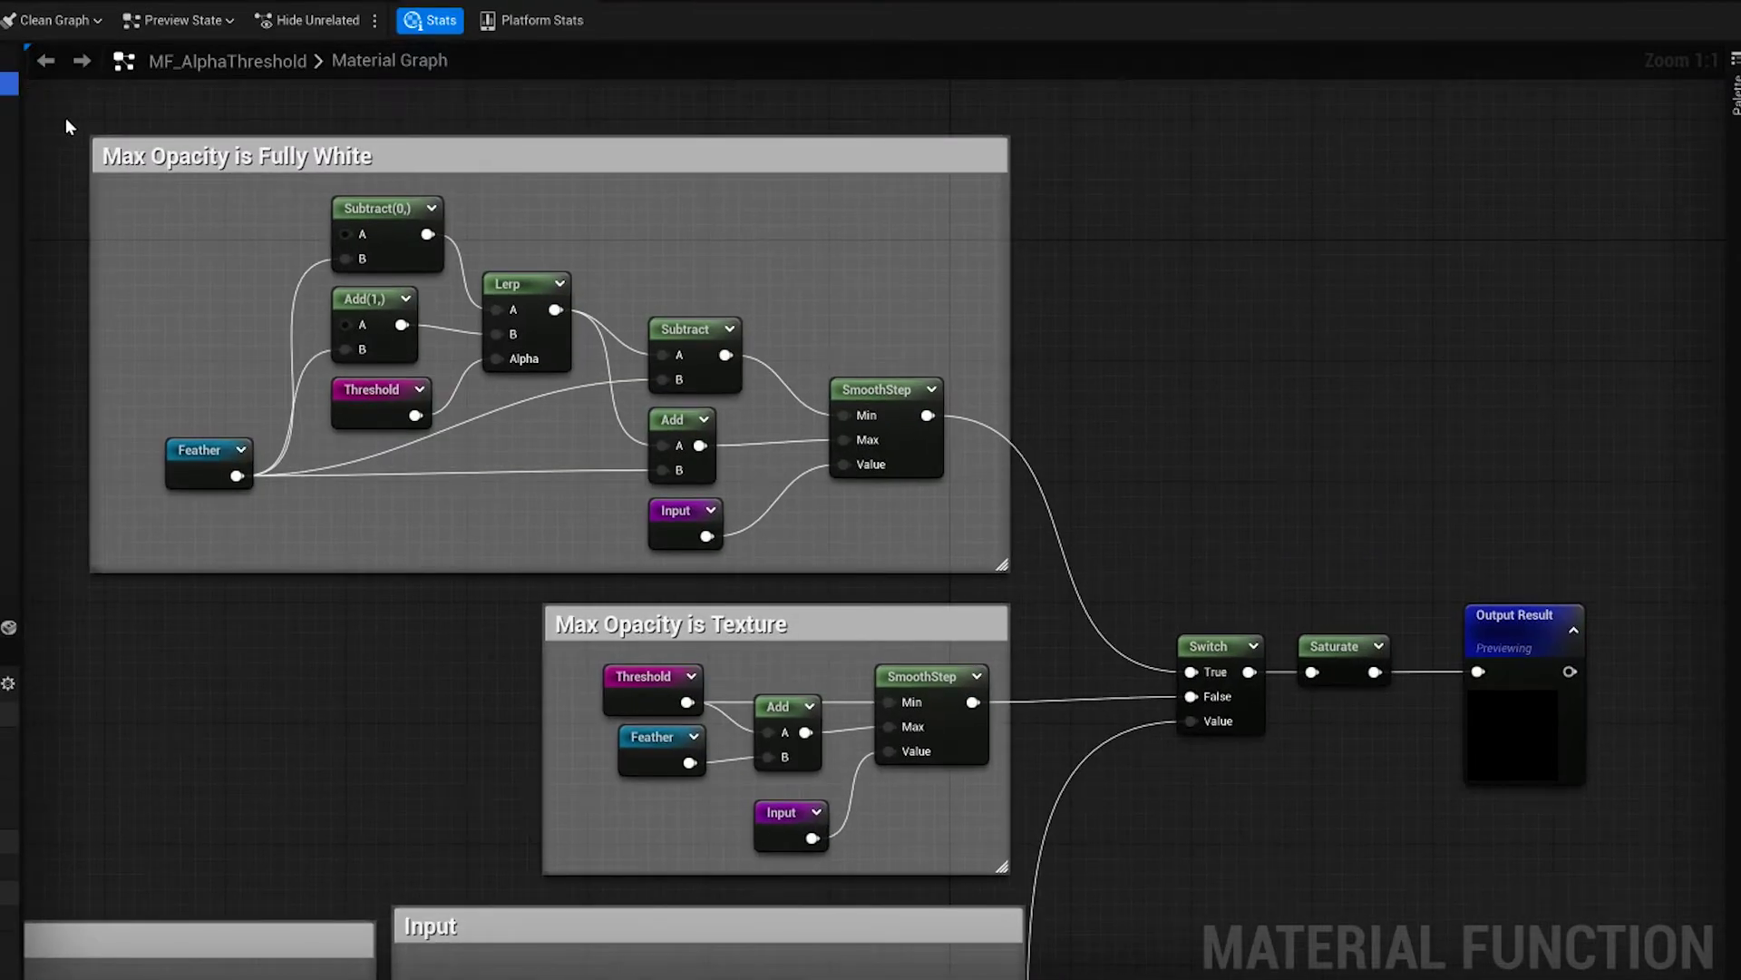
Step: Highlight both Max Opacity comment groups and the upper SmoothStep node, then return to MI_Streaks
{"action": "left_click_drag", "start_coordinate": [65, 117], "coordinate": [1625, 886]}
{"action": "right_click_drag", "start_coordinate": [1147, 846], "coordinate": [1127, 884]}
{"action": "left_click", "coordinate": [880, 508]}
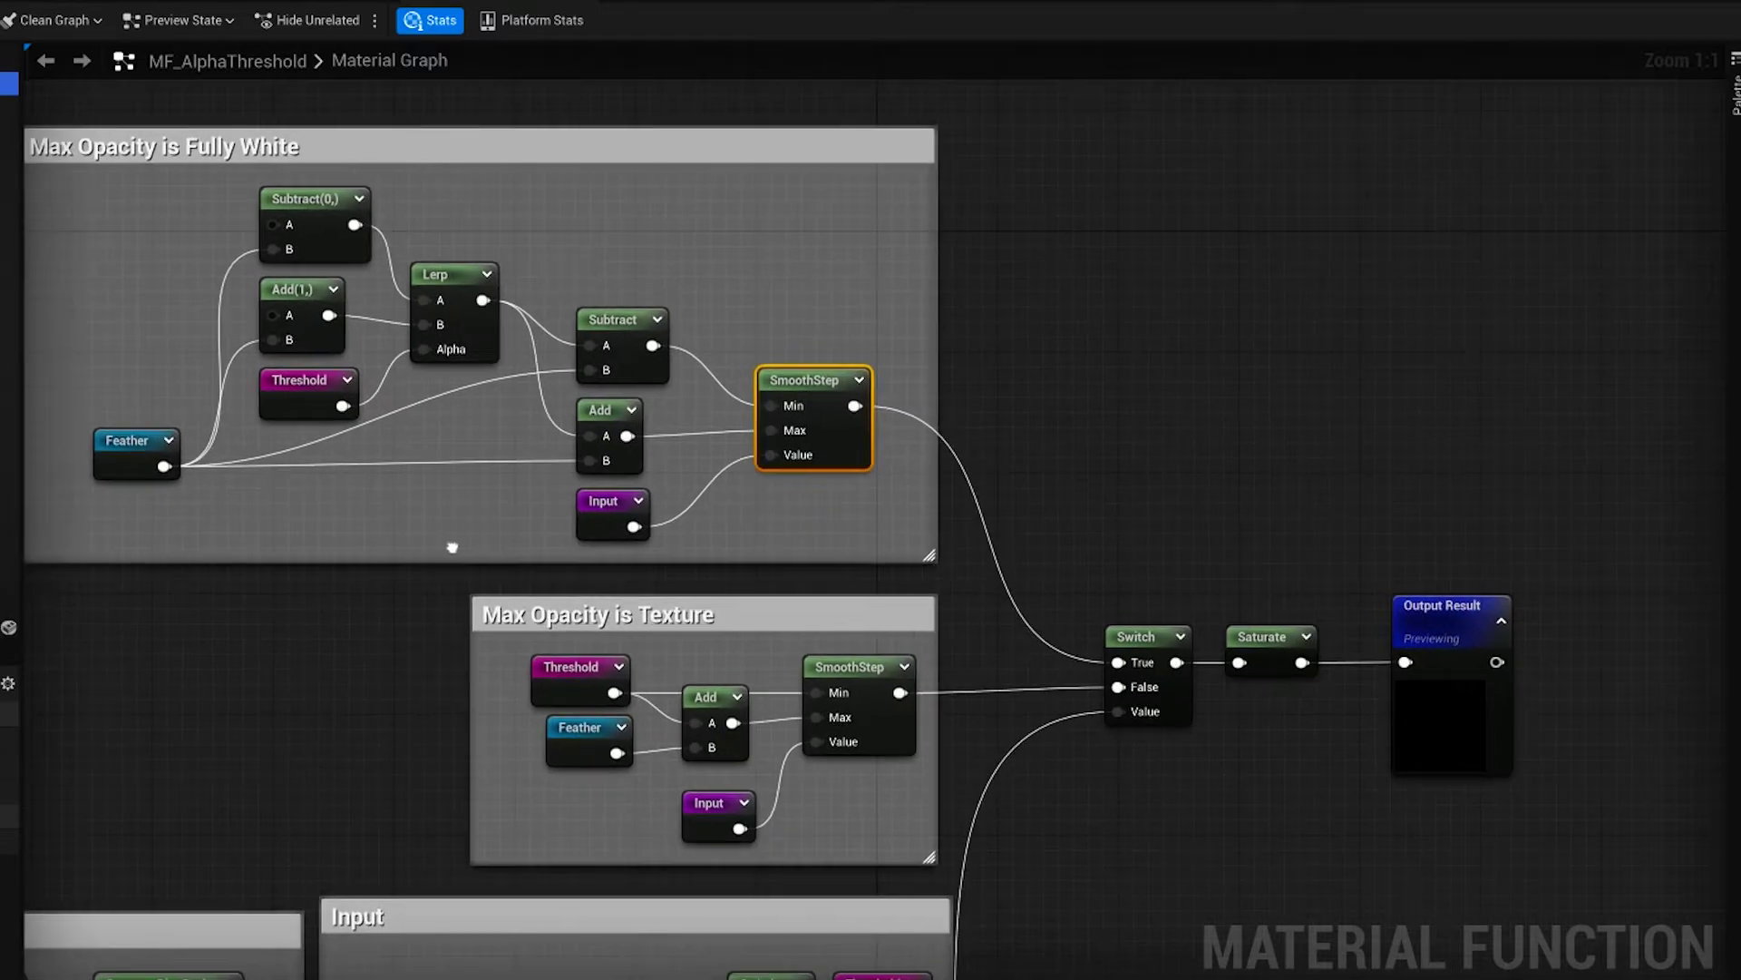
{"action": "left_click_drag", "start_coordinate": [1041, 194], "coordinate": [1134, 128]}
{"action": "left_click_drag", "start_coordinate": [598, 357], "coordinate": [53, 617]}
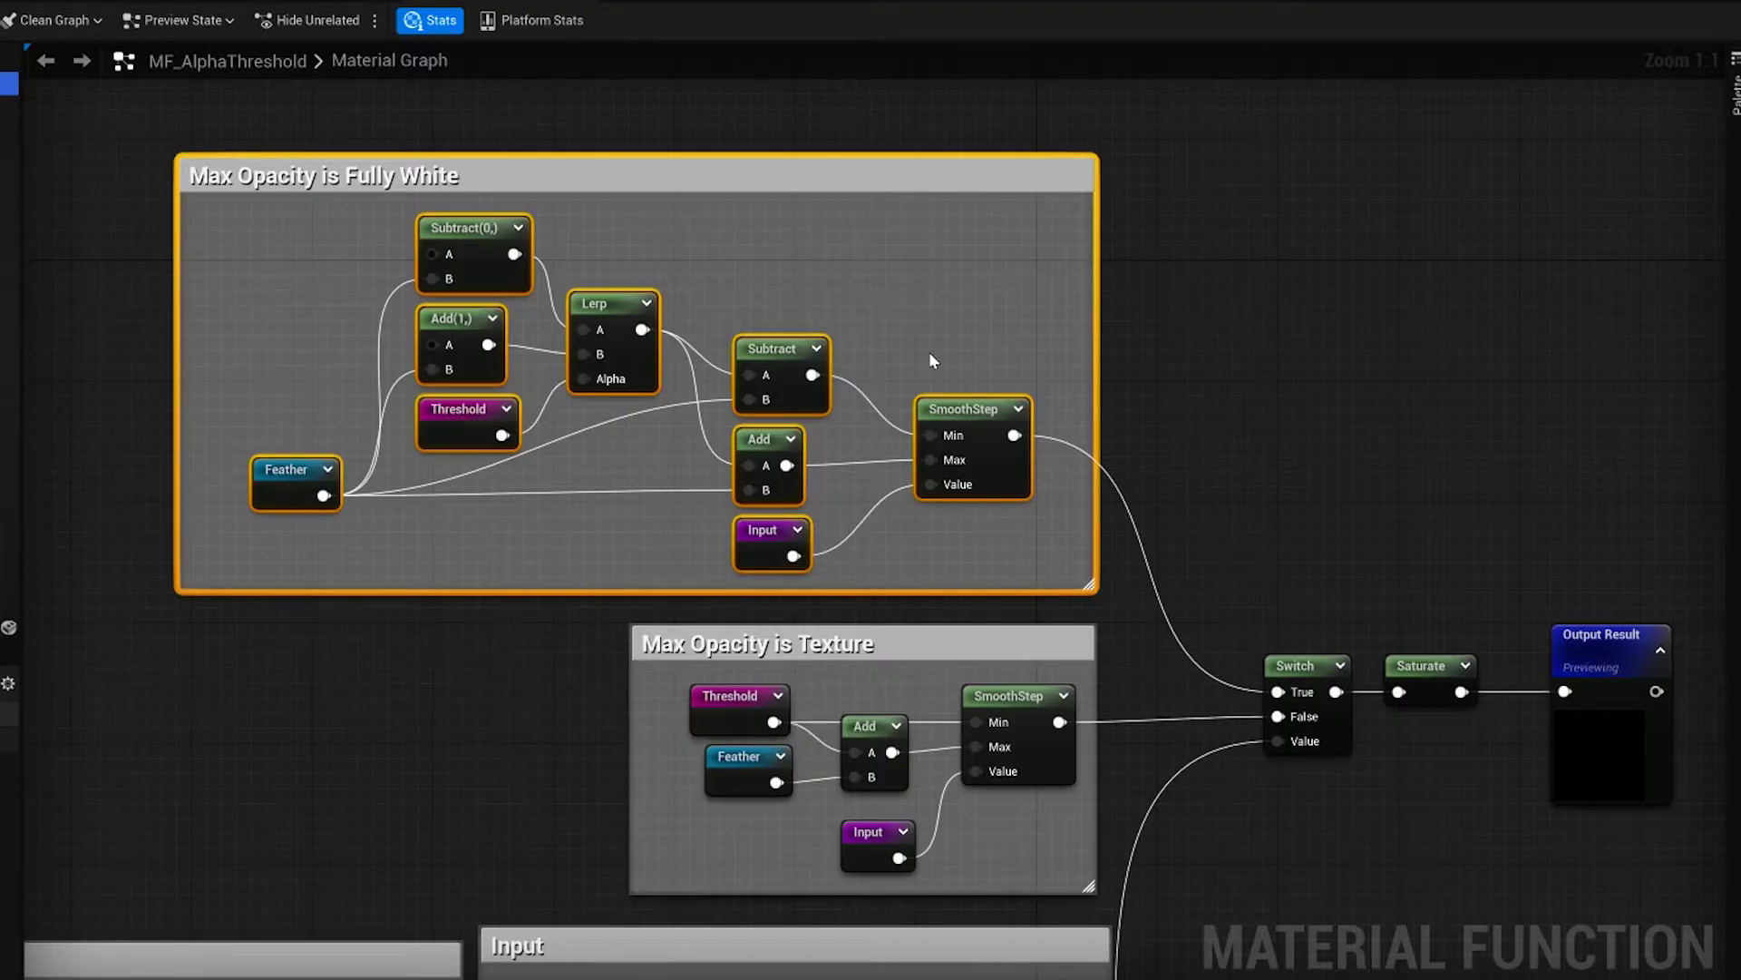
{"action": "right_click_drag", "start_coordinate": [1158, 115], "coordinate": [1164, 136]}
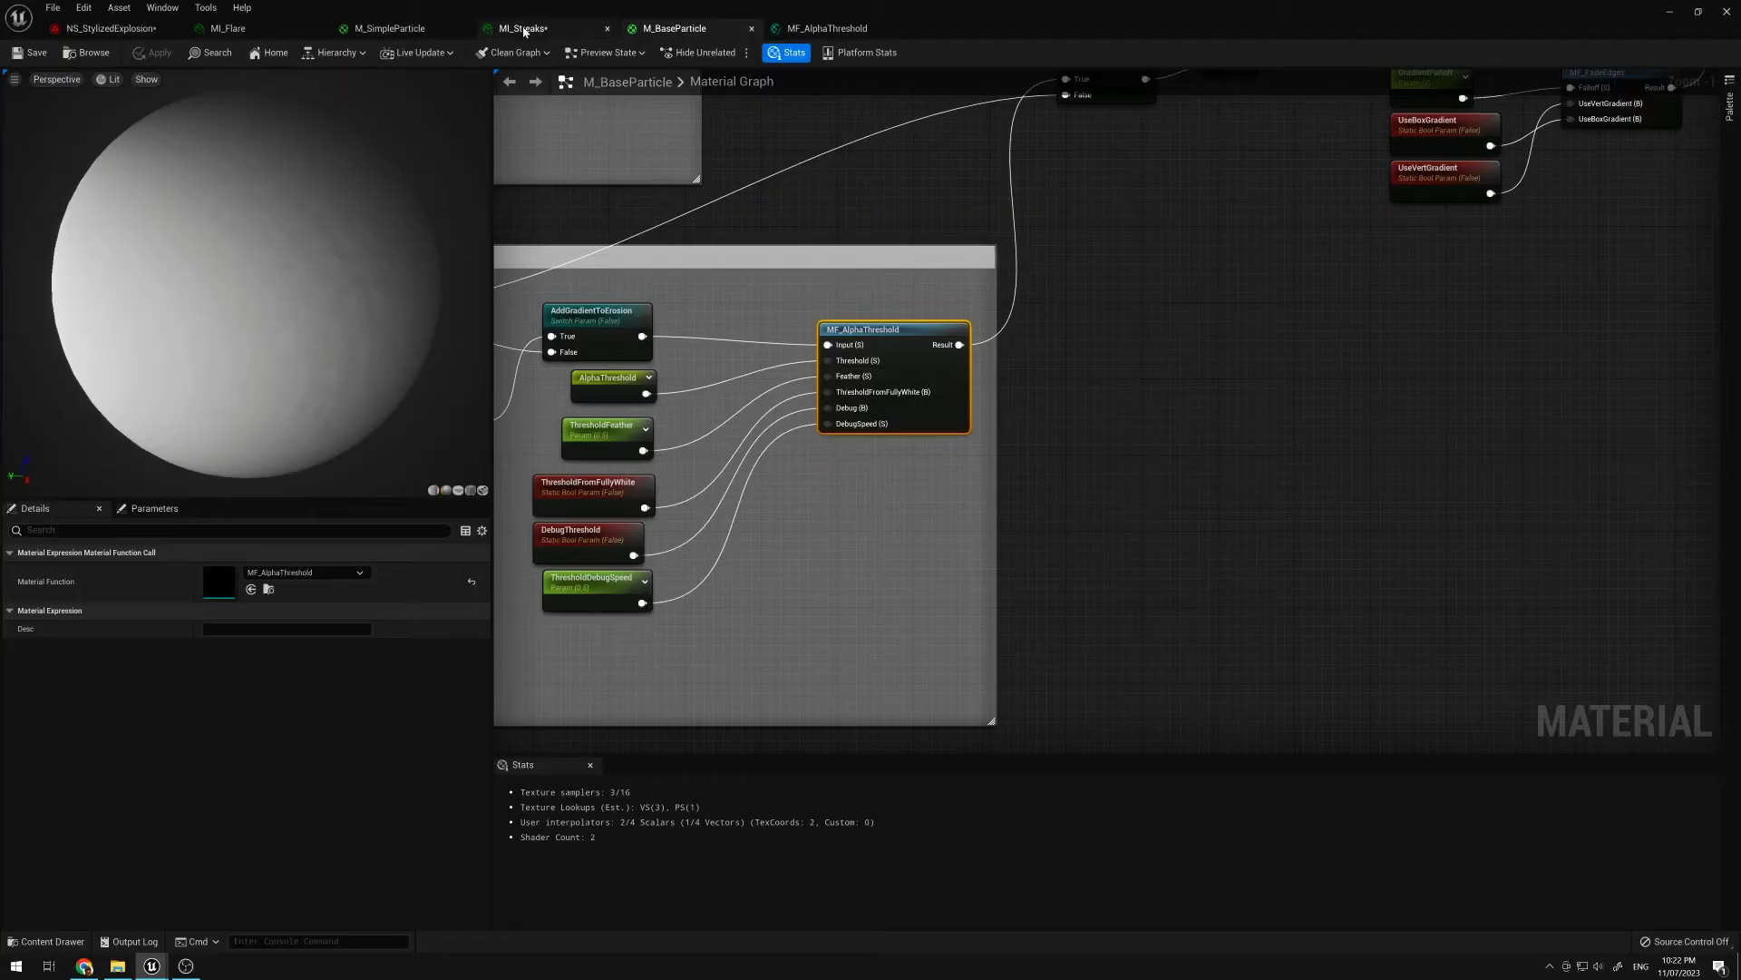
{"action": "left_click", "coordinate": [525, 28]}
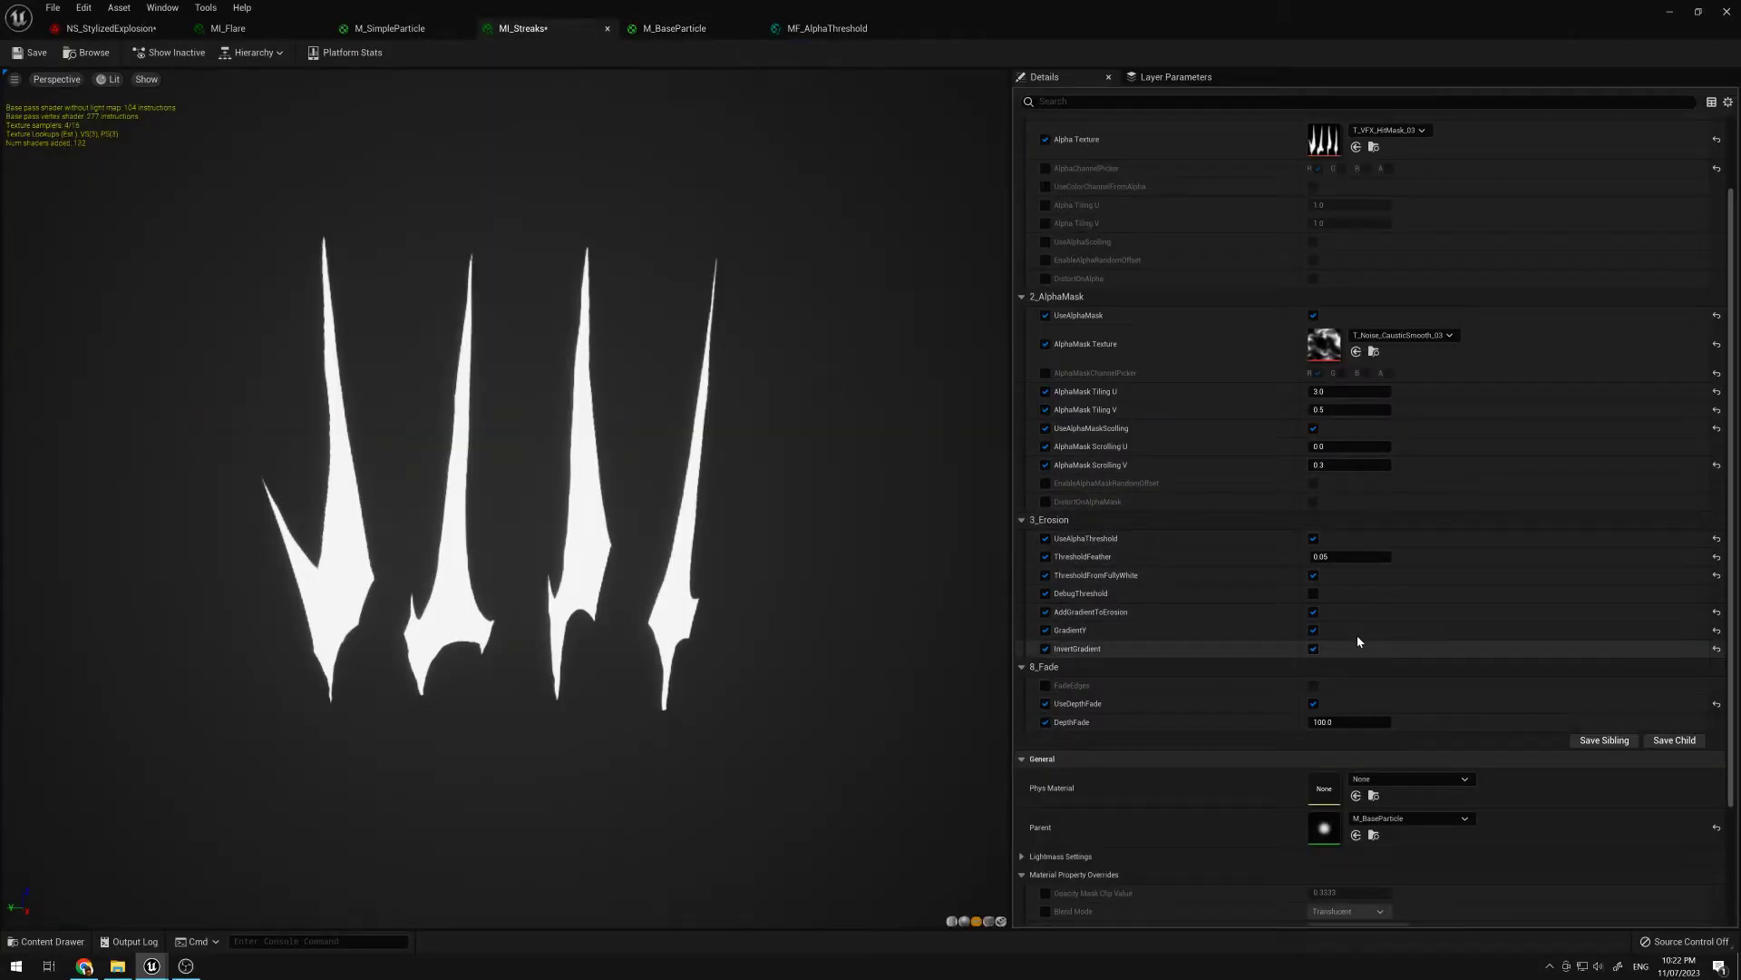
Step: Enable DebugThreshold, set ThresholdDebugSpeed to 0.2, and turn off ThresholdFromFullyWhite
{"action": "left_click", "coordinate": [1313, 594]}
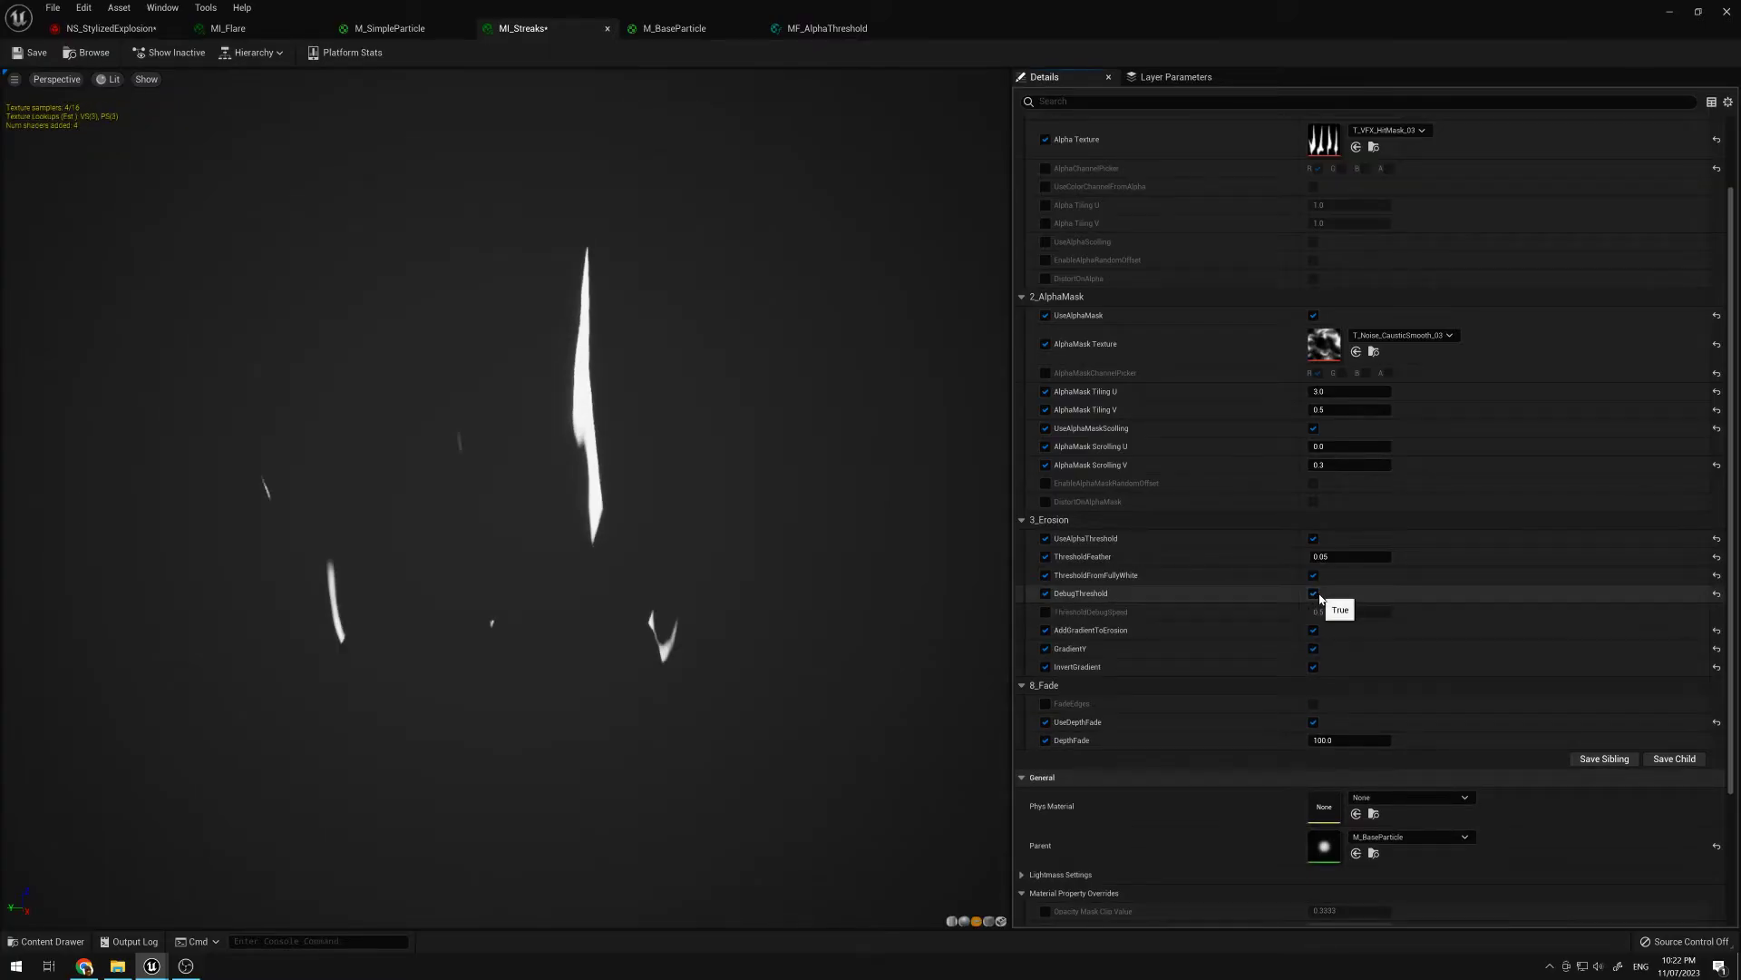
{"action": "left_click", "coordinate": [1045, 611]}
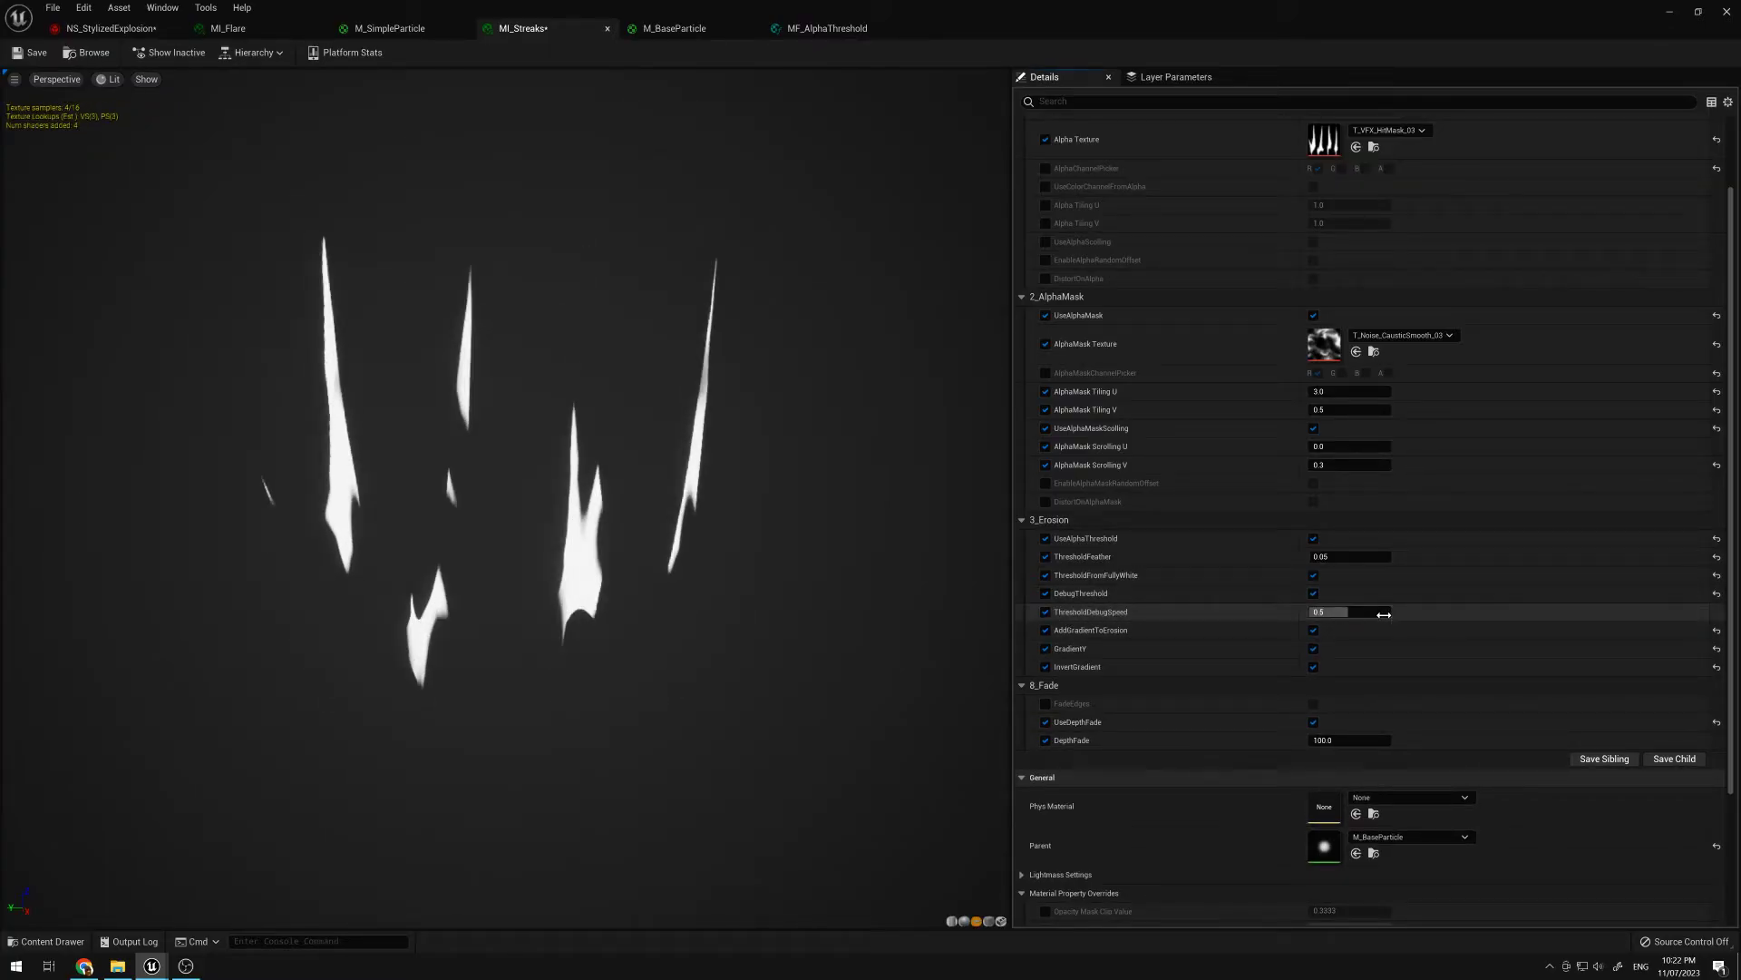
{"action": "left_click", "coordinate": [1349, 612]}
{"action": "type", "text": "0.1"}
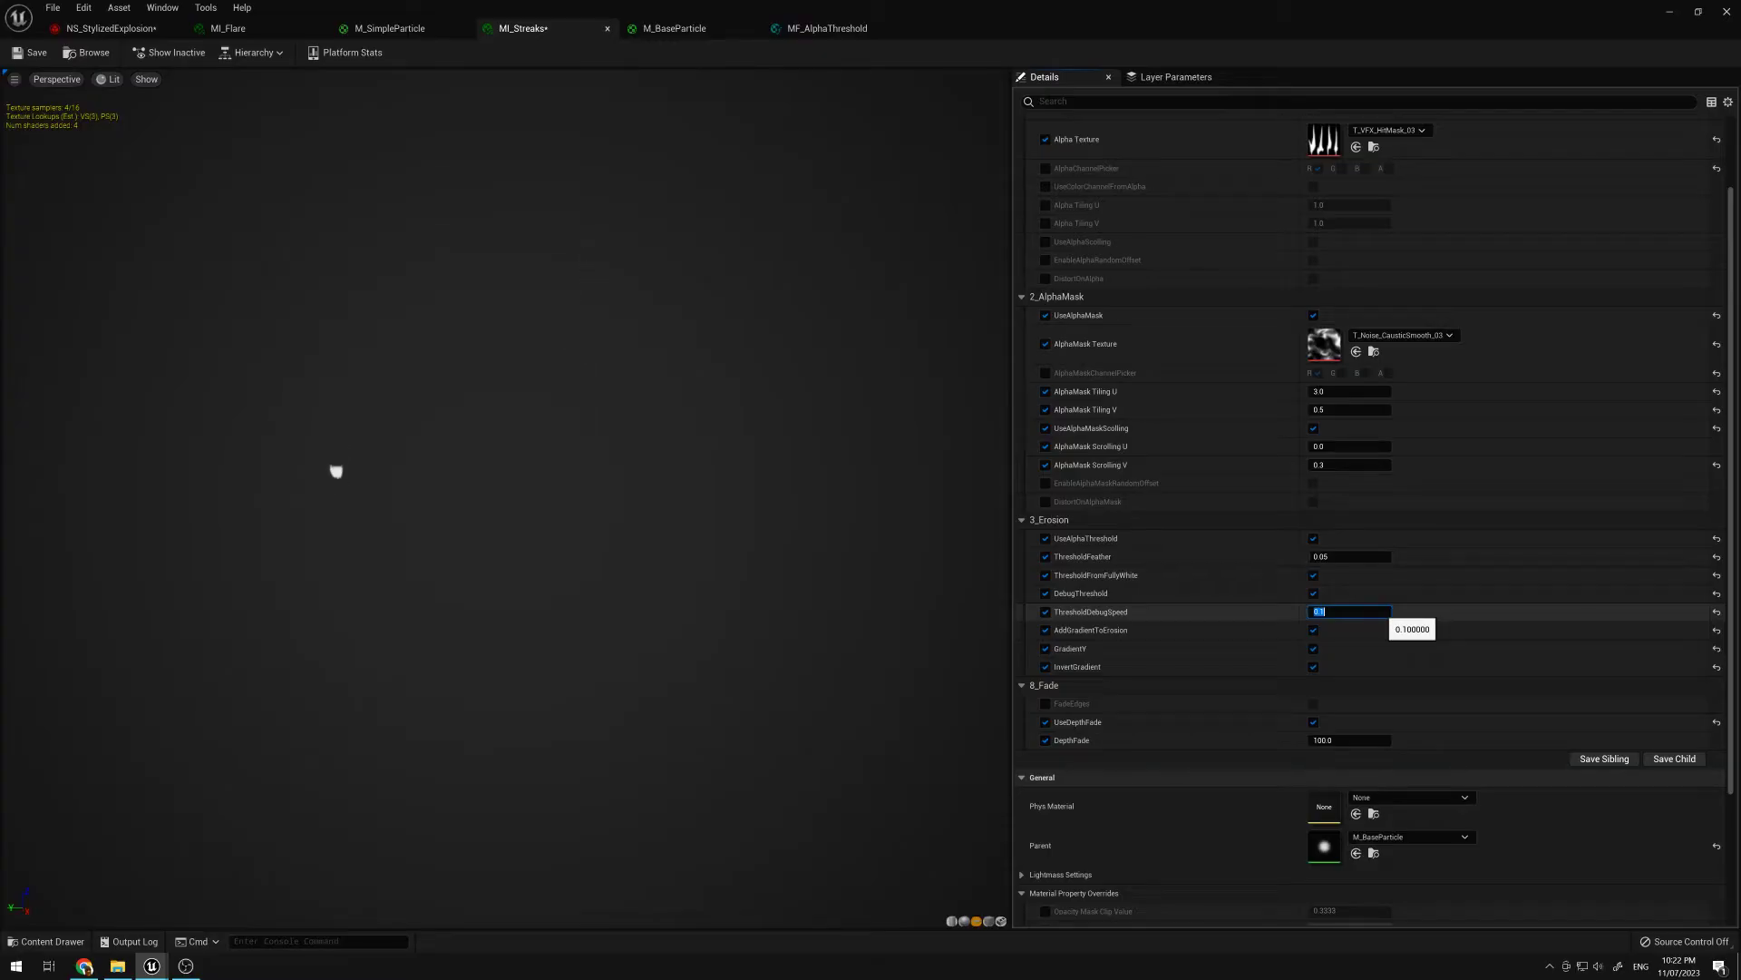
{"action": "left_click", "coordinate": [1314, 576]}
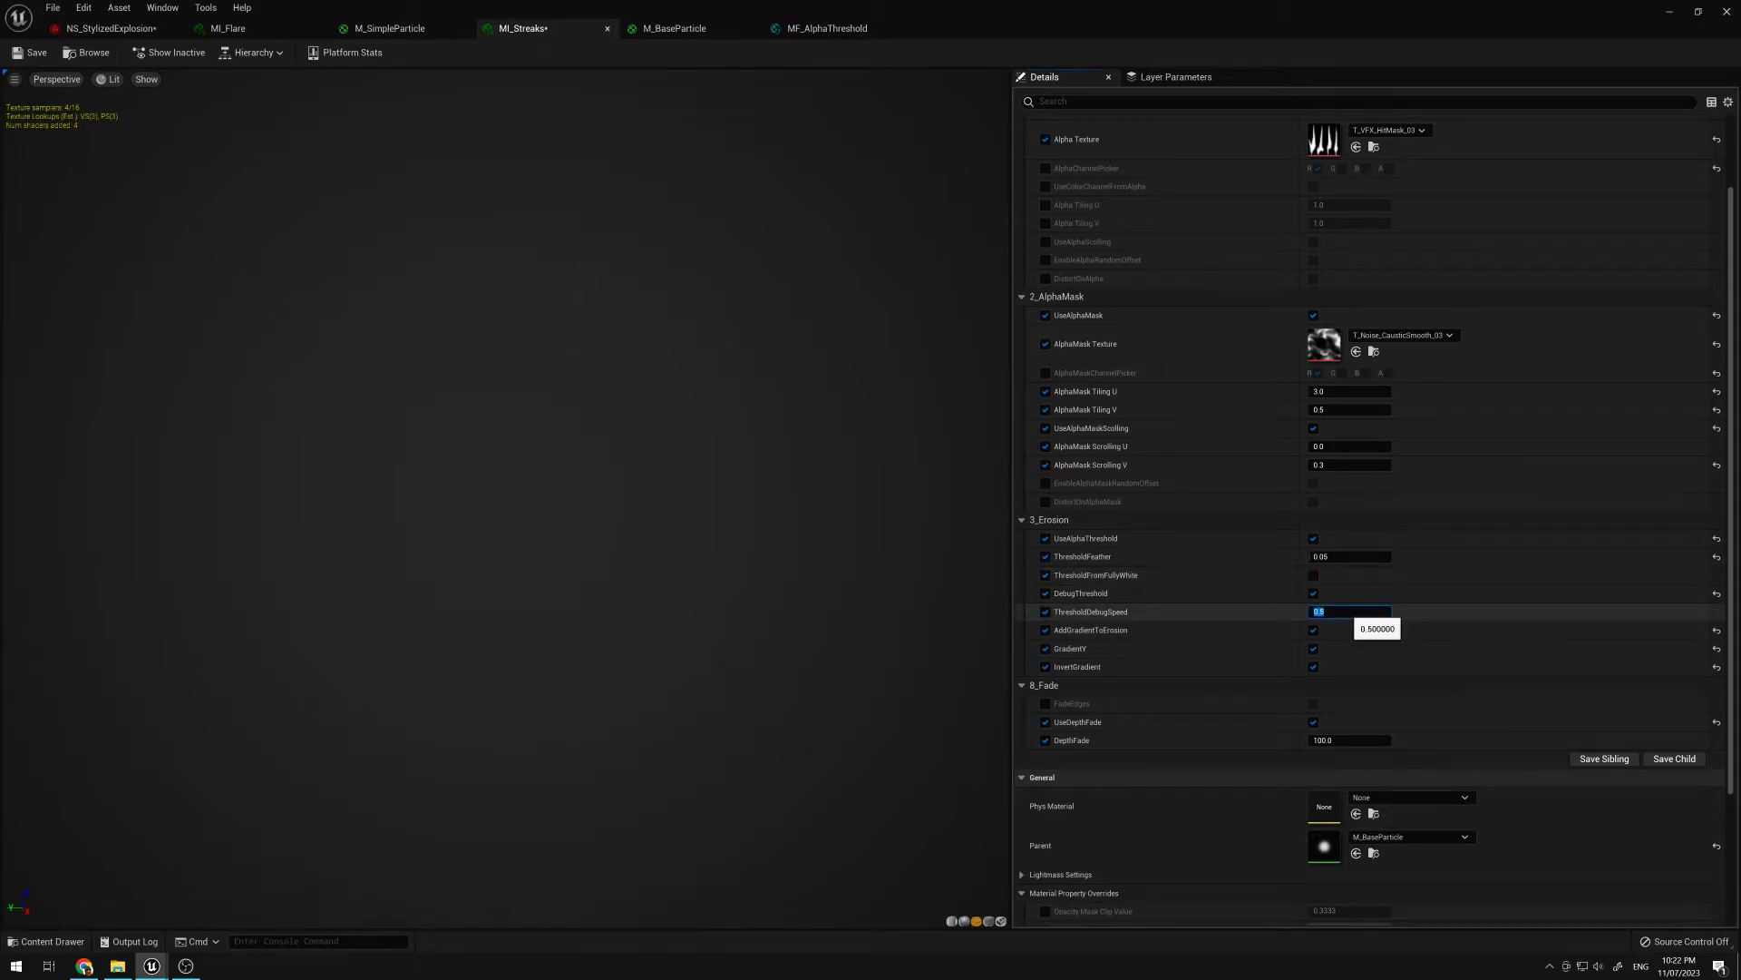
{"action": "type", "text": "0.2"}
{"action": "key", "text": "Return"}
Step: Reset debug speed to 0, re-enable ThresholdFromFullyWhite and disable DebugThreshold
{"action": "type", "text": "0"}
{"action": "left_click", "coordinate": [1313, 575]}
{"action": "left_click", "coordinate": [1313, 593]}
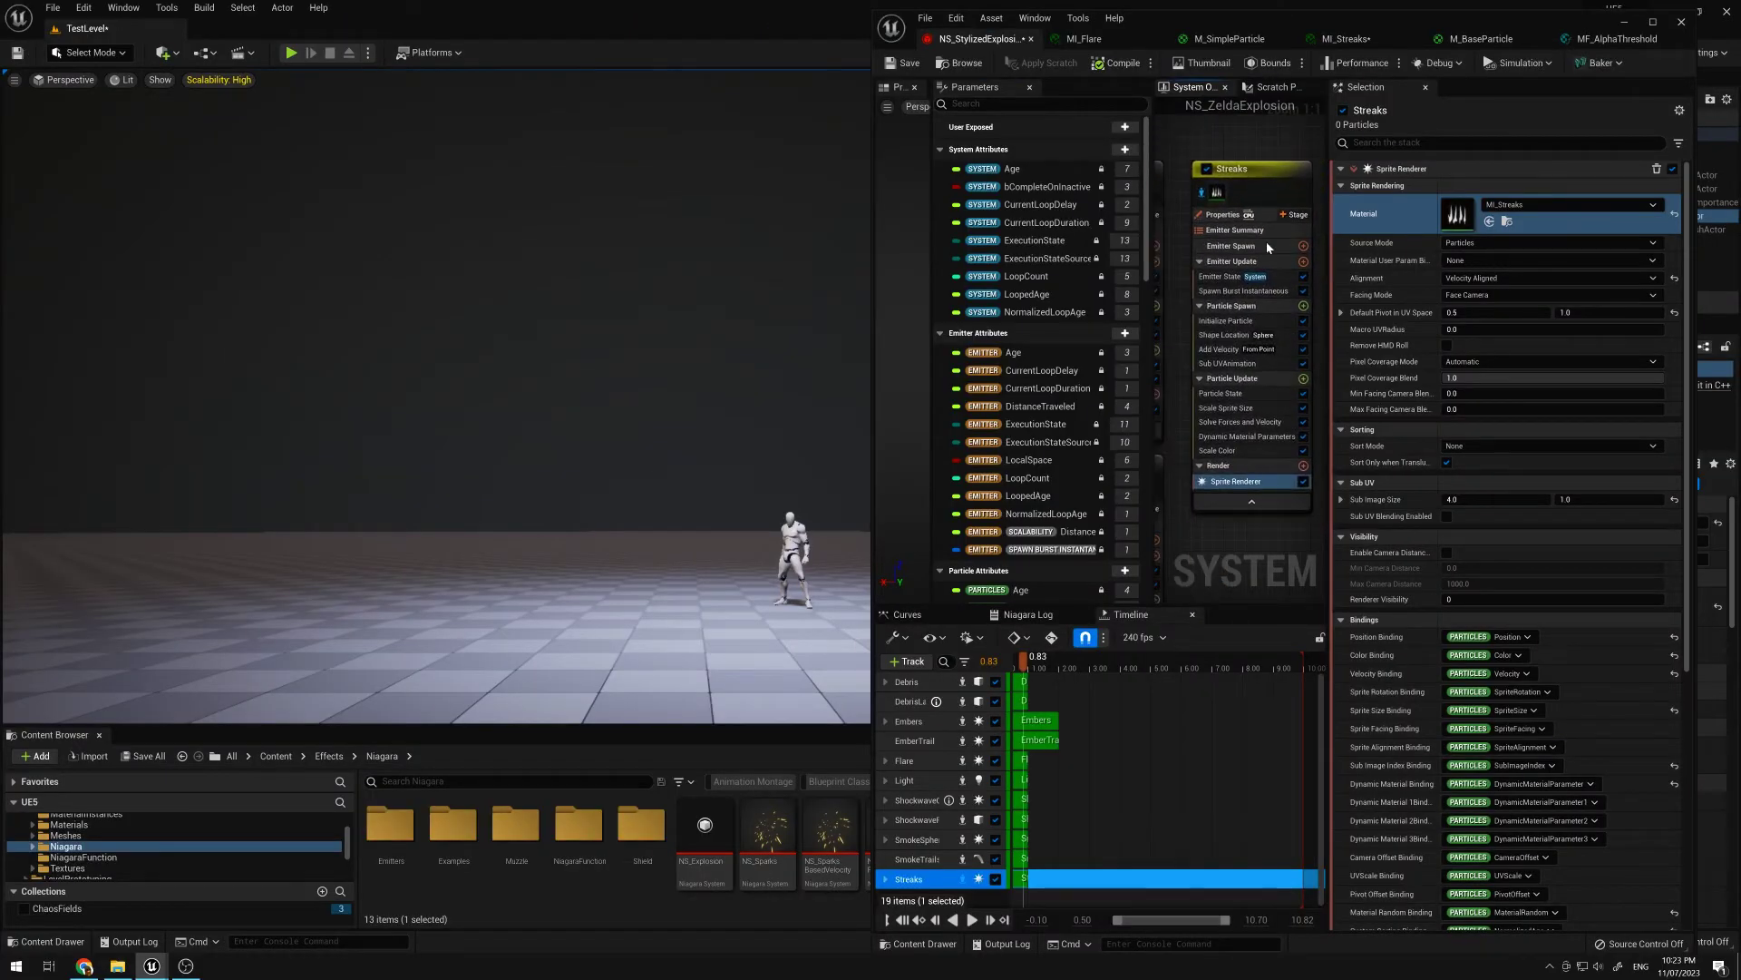
Step: Inspect the Streaks emitter's Shape Location, Add Velocity, Sprite Renderer and Sub UVAnimation modules
{"action": "left_click", "coordinate": [1275, 334]}
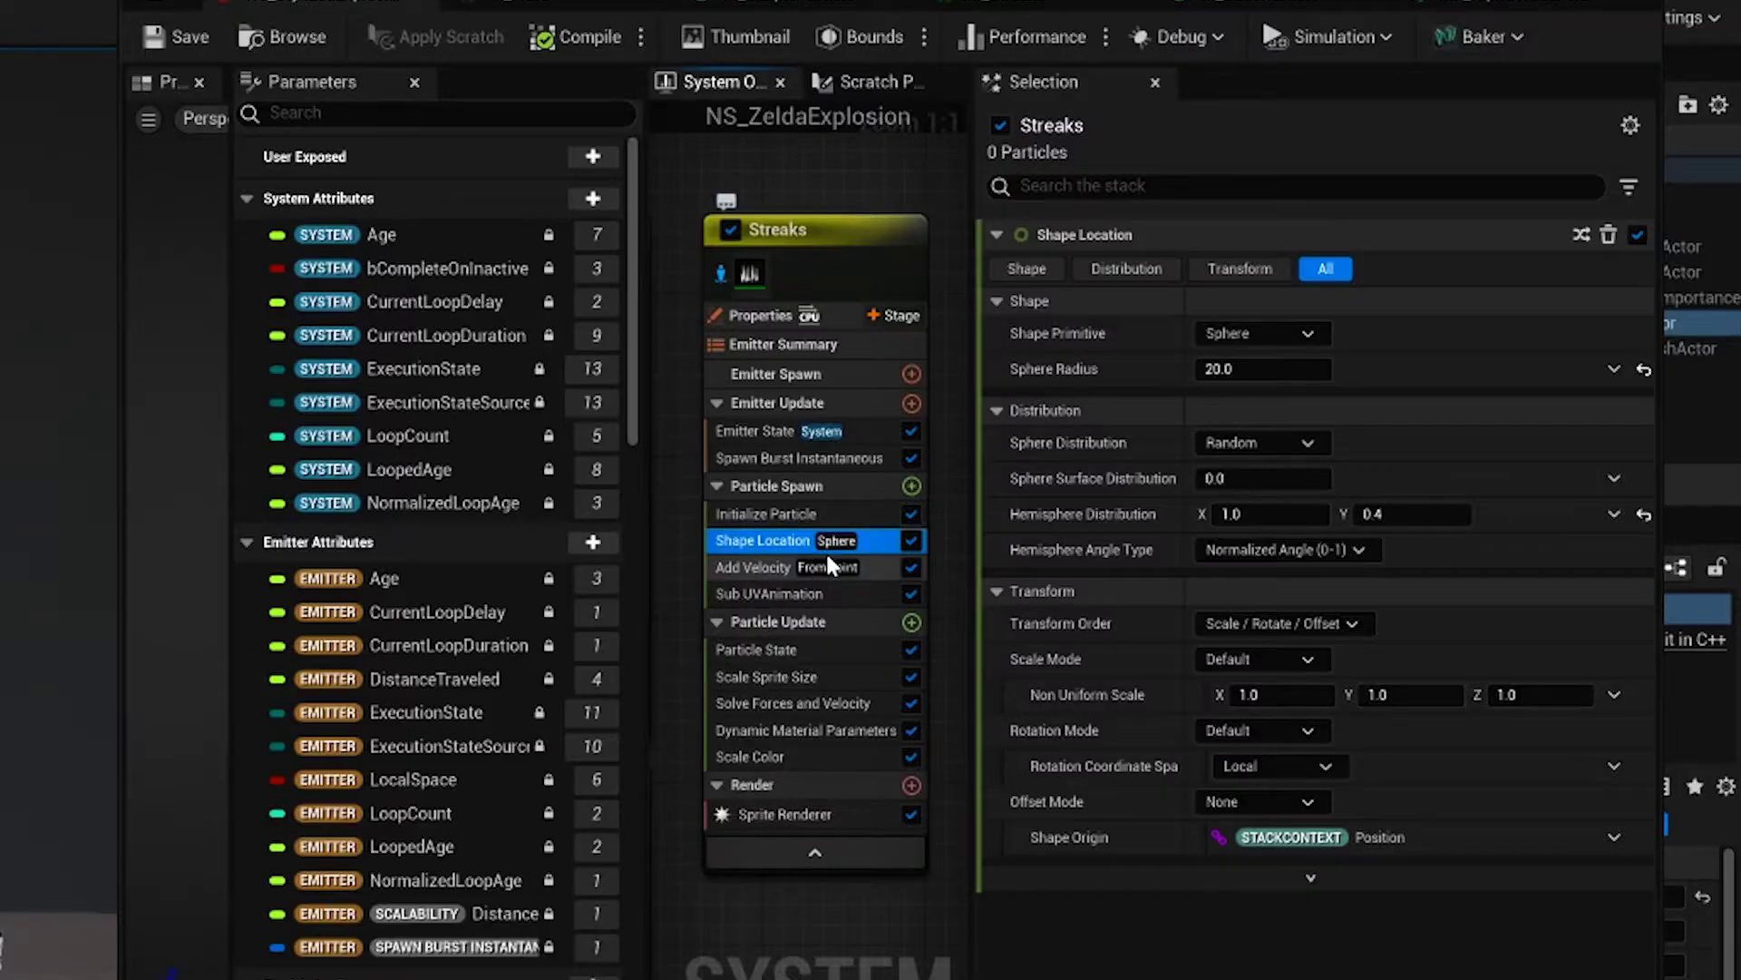
{"action": "left_click", "coordinate": [1273, 349]}
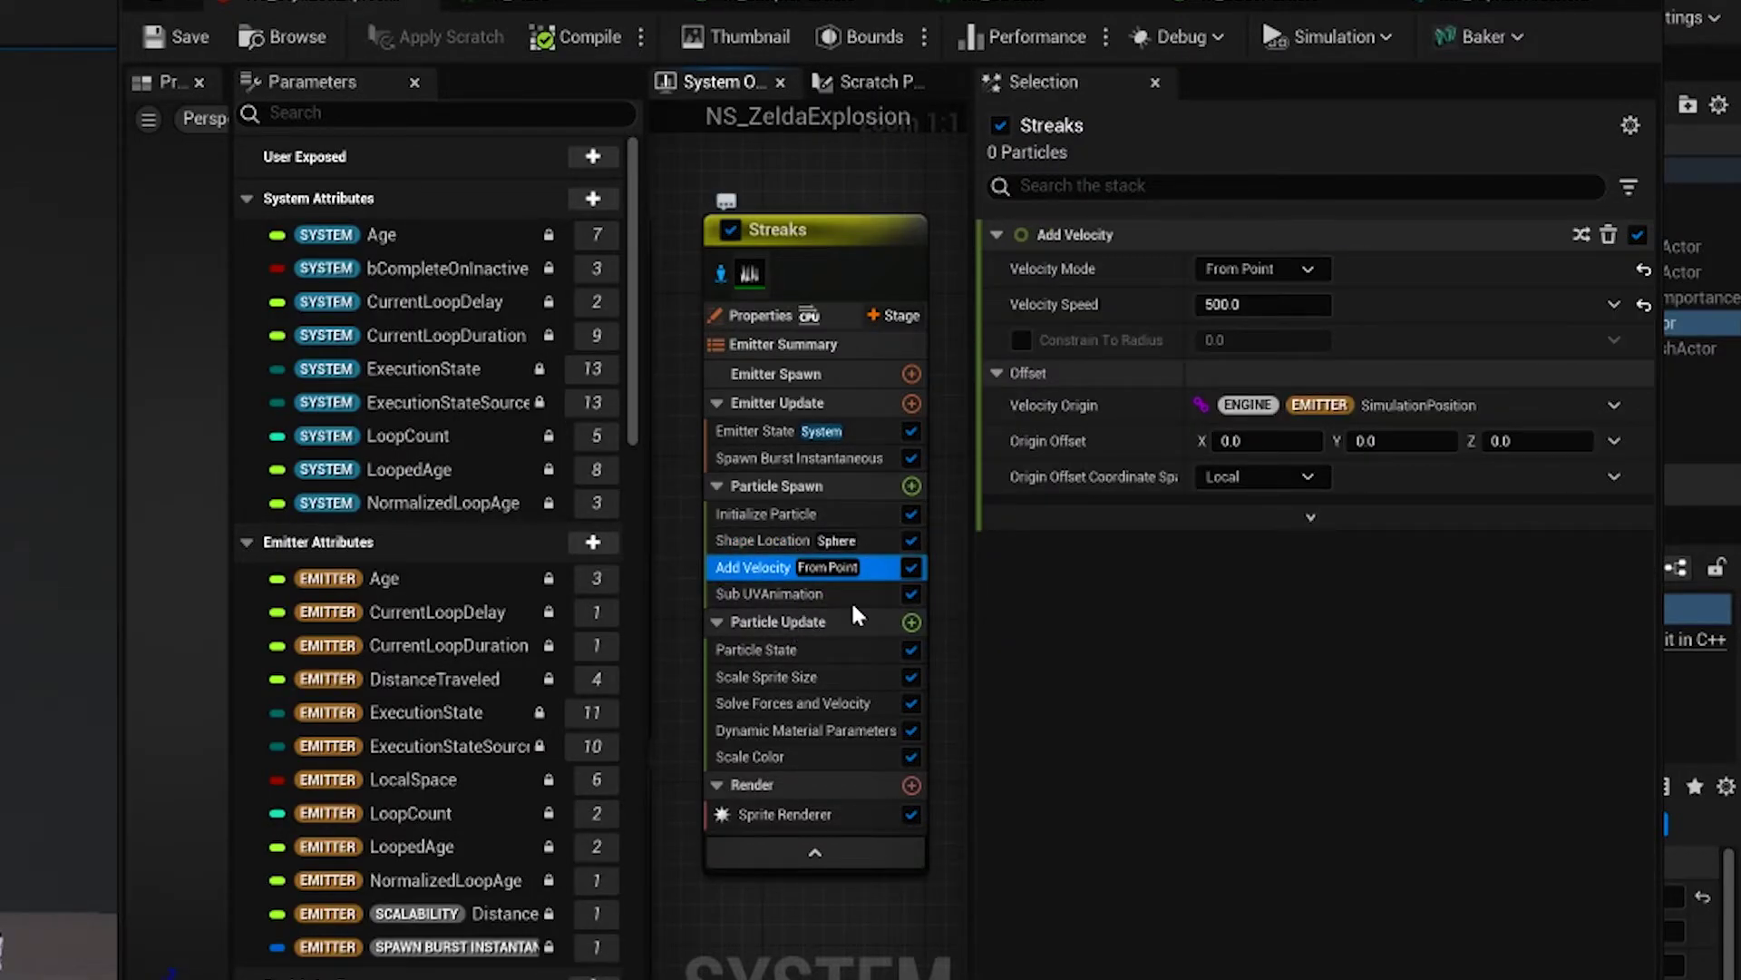
{"action": "right_click_drag", "start_coordinate": [821, 970], "coordinate": [785, 979]}
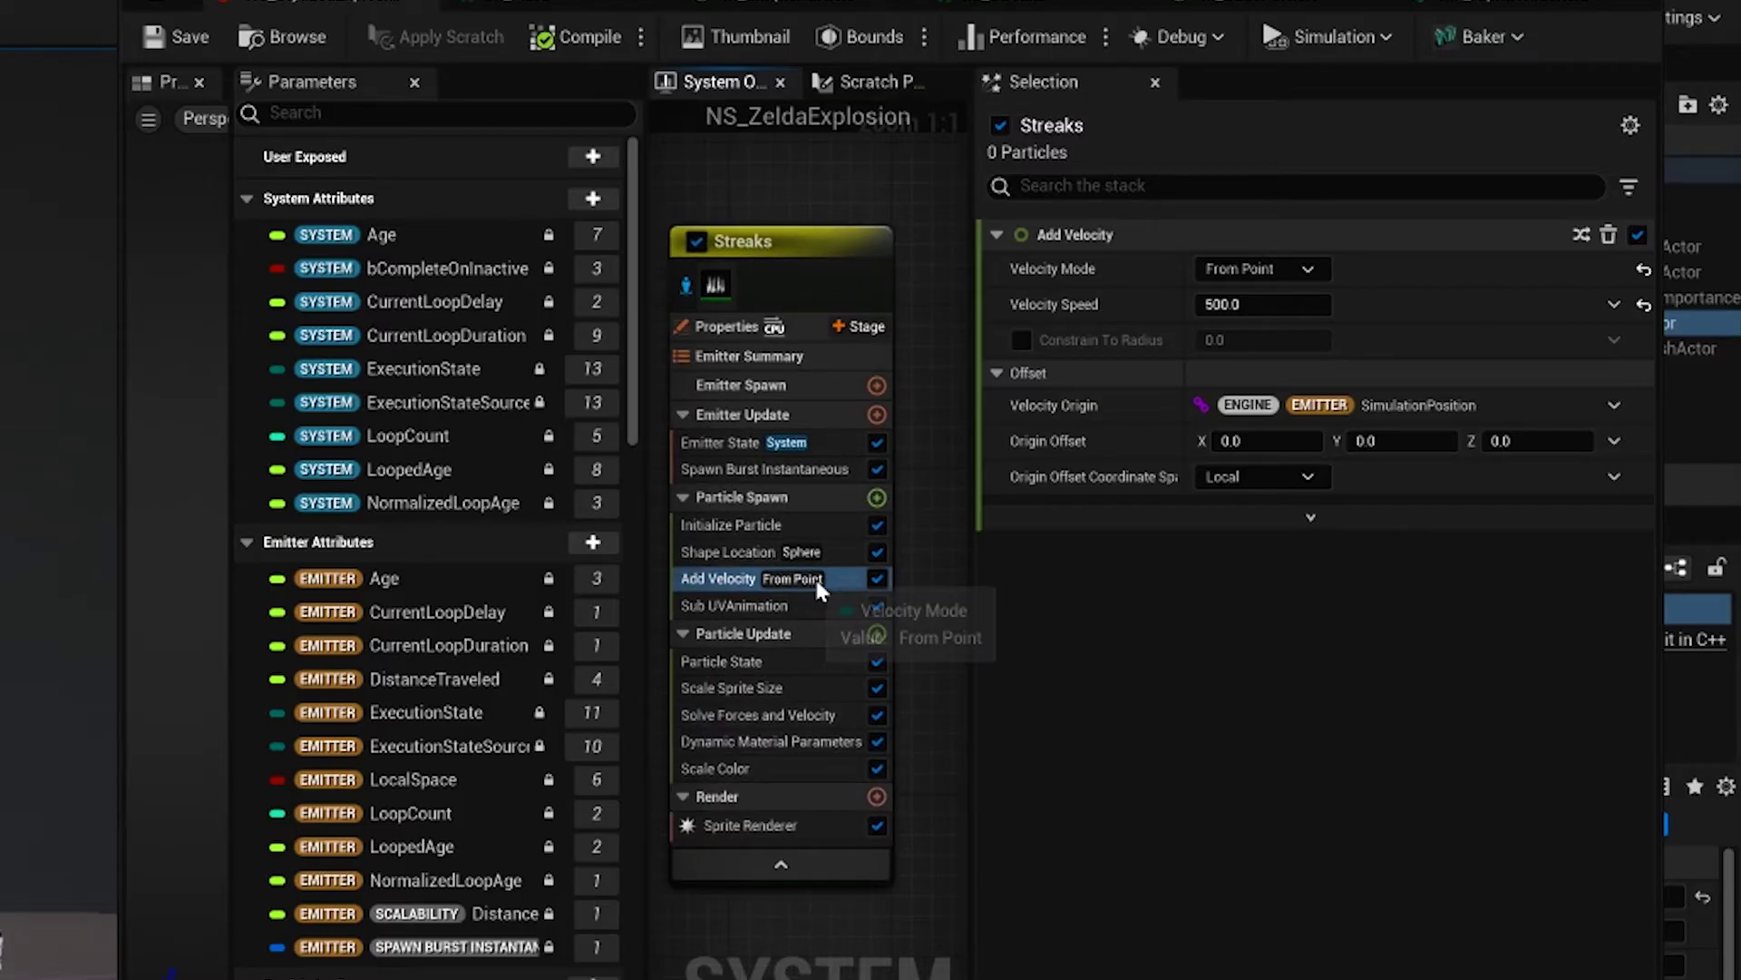
{"action": "left_click", "coordinate": [788, 827]}
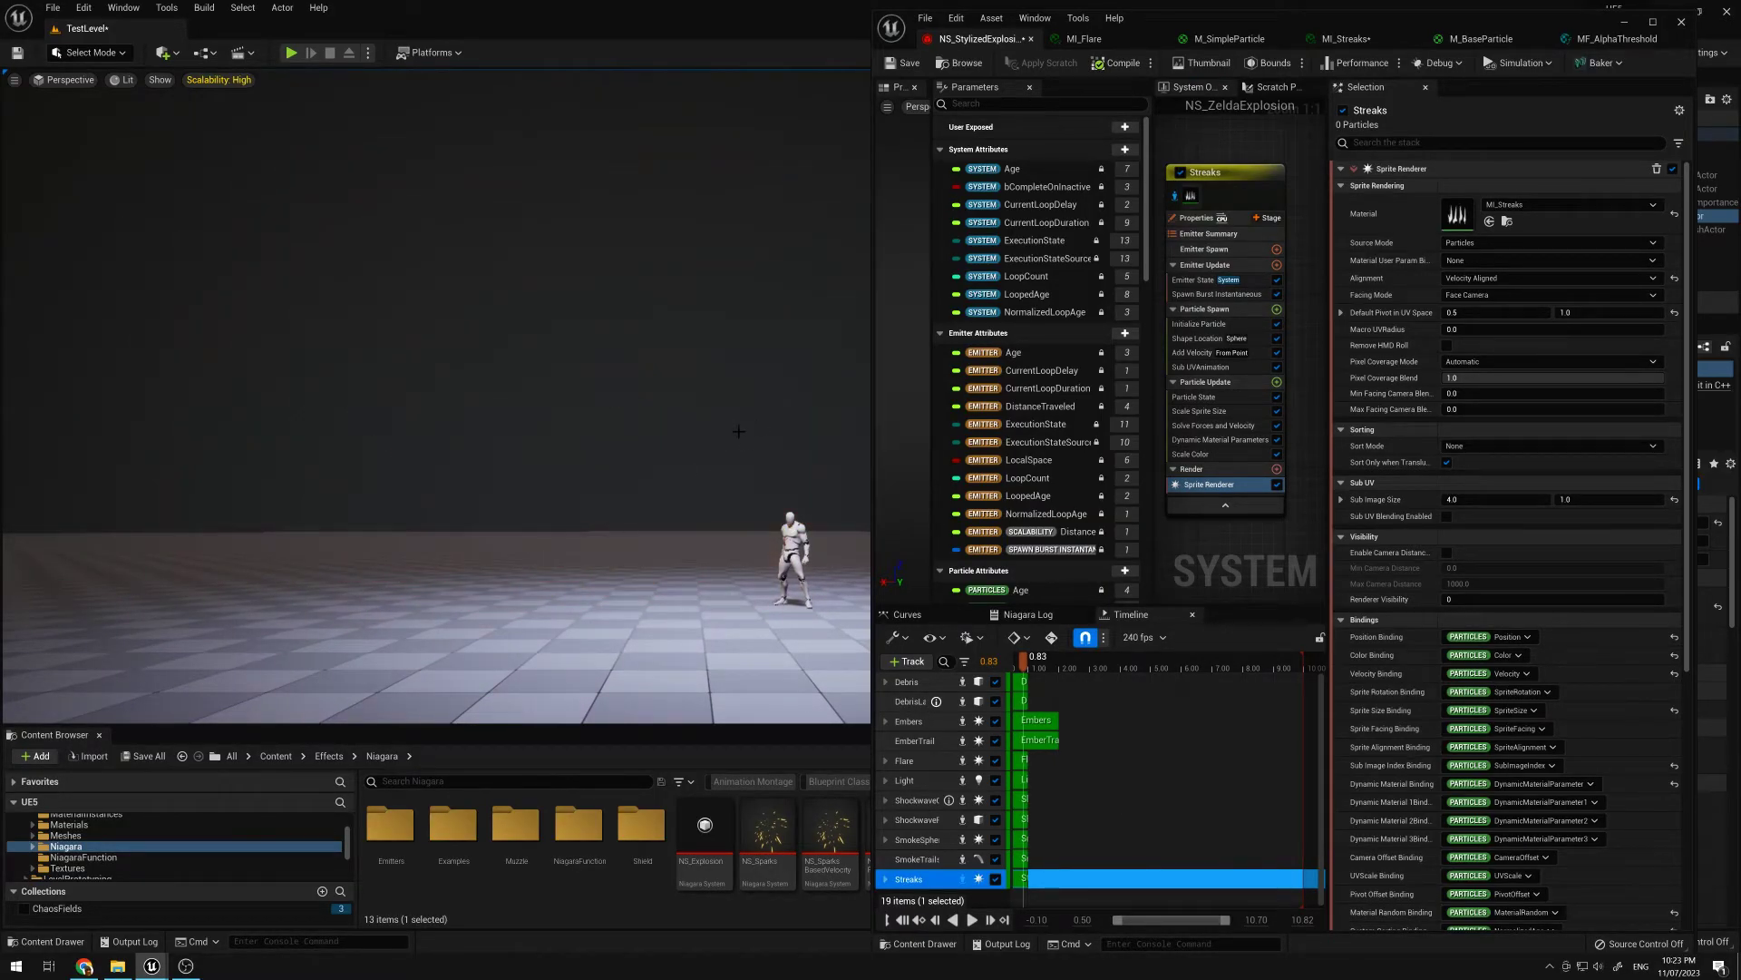
{"action": "left_click", "coordinate": [1248, 366]}
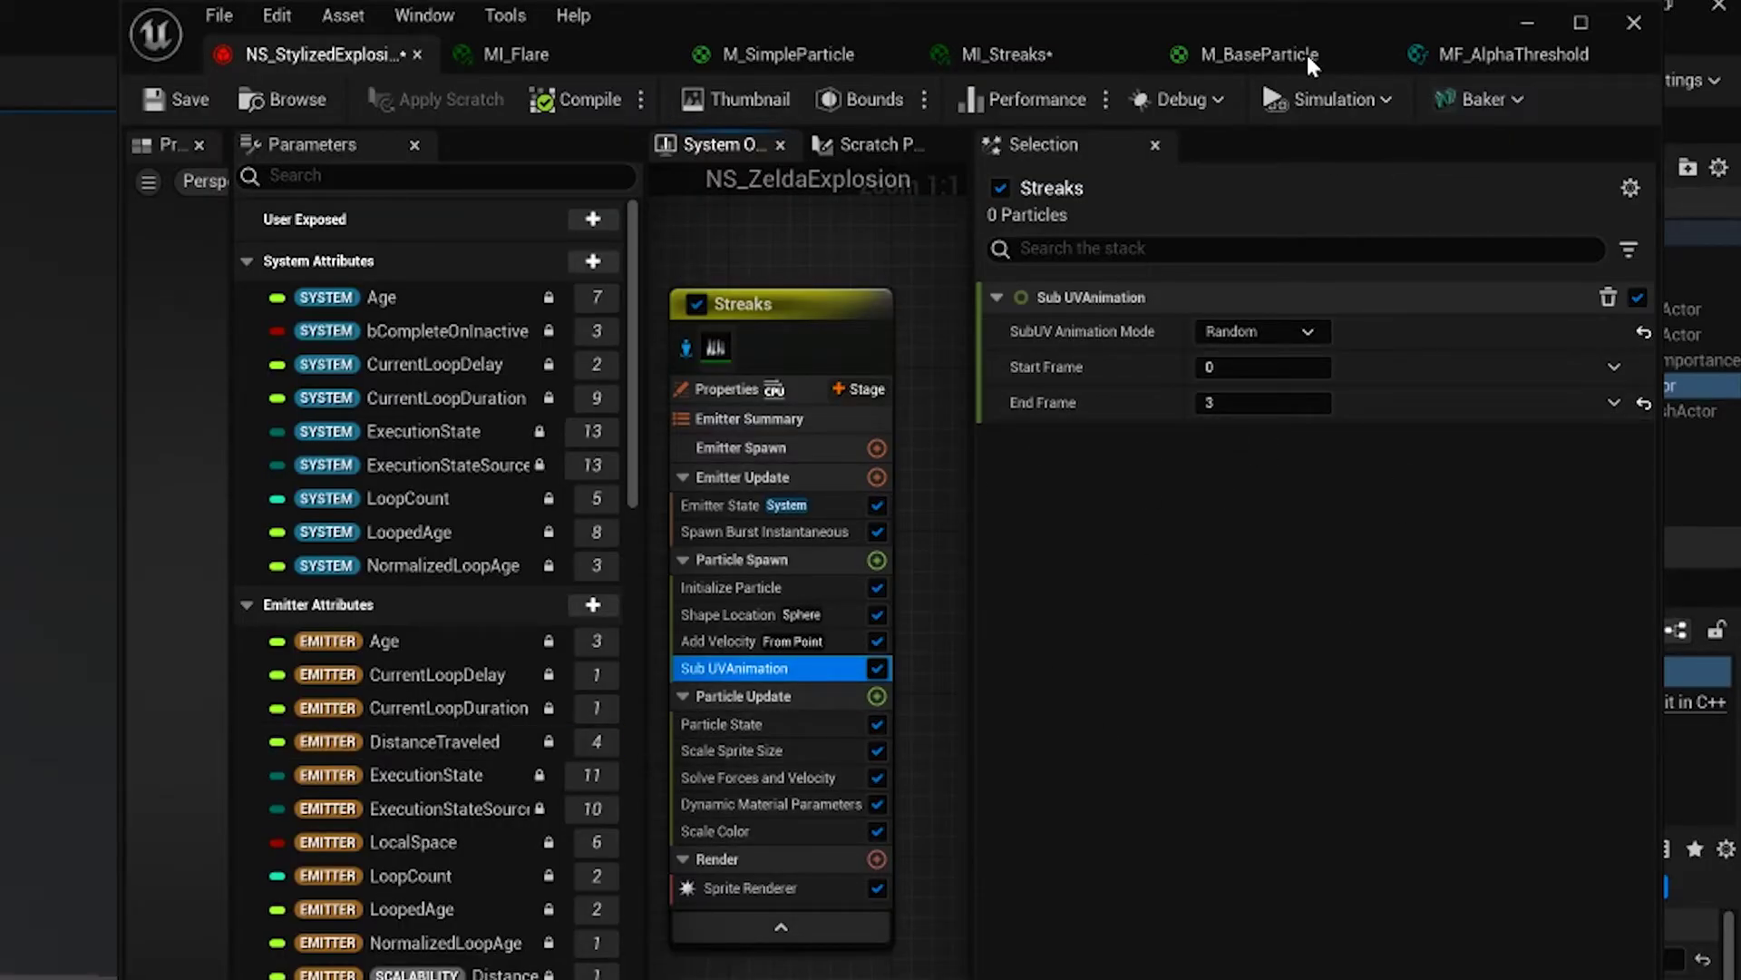
Step: Check MI_Streaks, then view the Streaks Dynamic Material Parameters AlphaThreshold curve
{"action": "left_click", "coordinate": [1007, 54]}
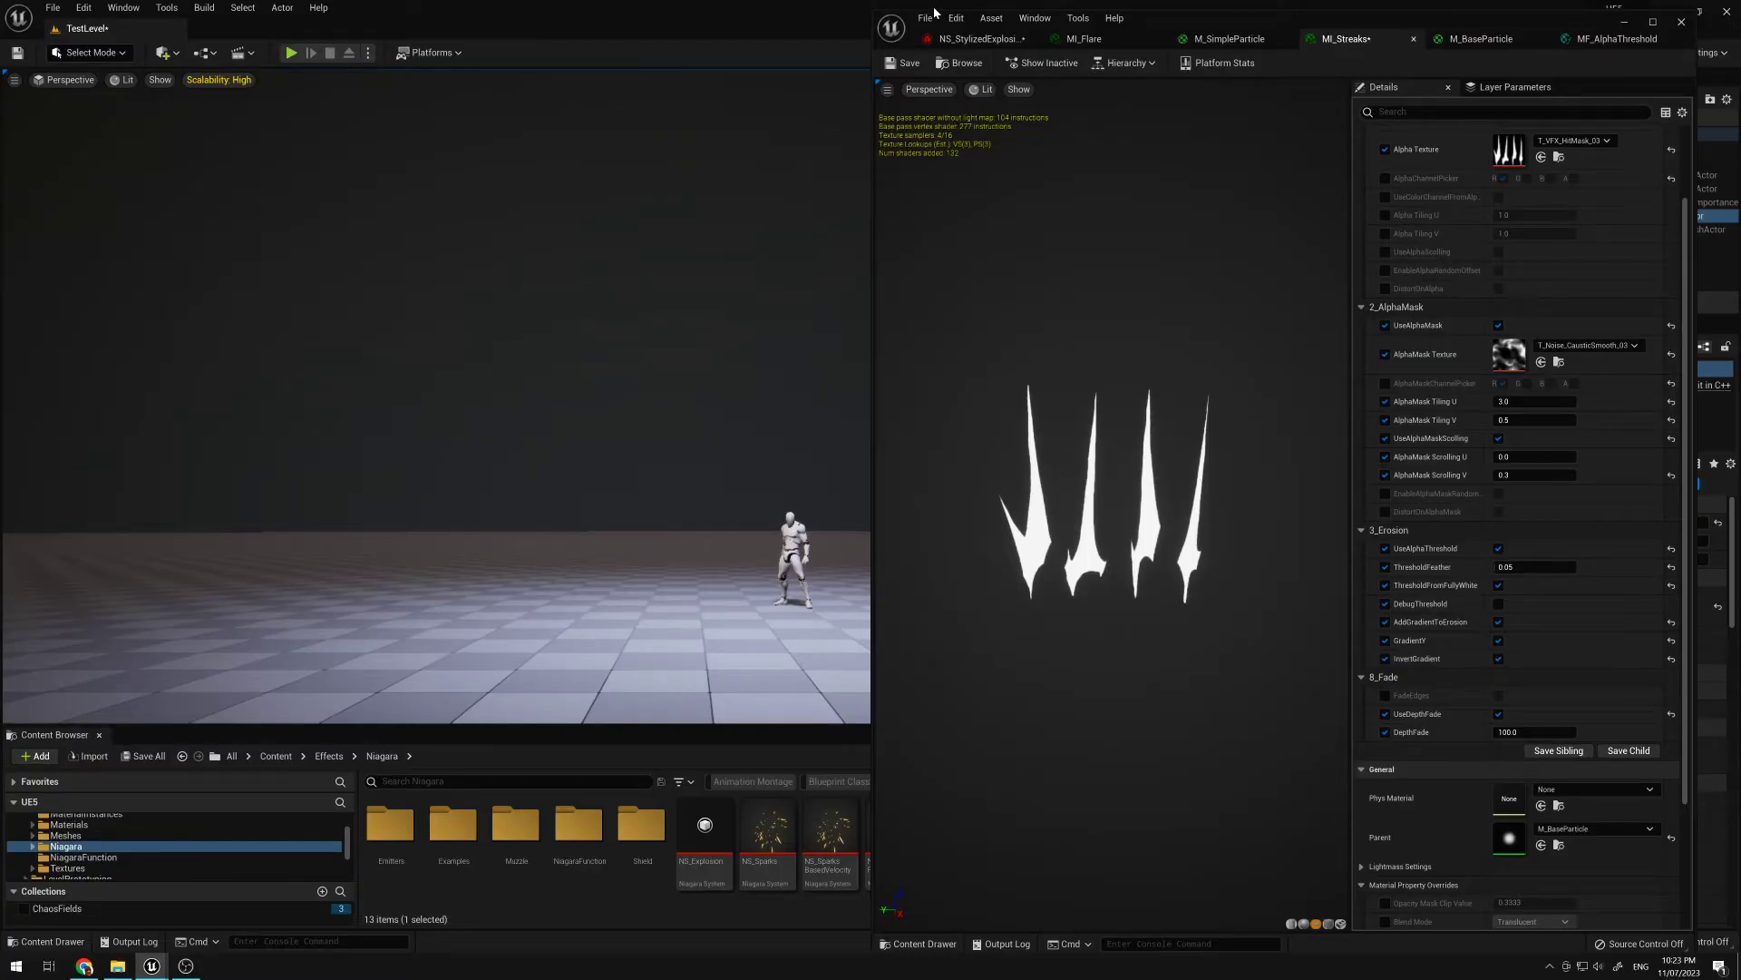
{"action": "left_click", "coordinate": [975, 41]}
{"action": "left_click", "coordinate": [1219, 439]}
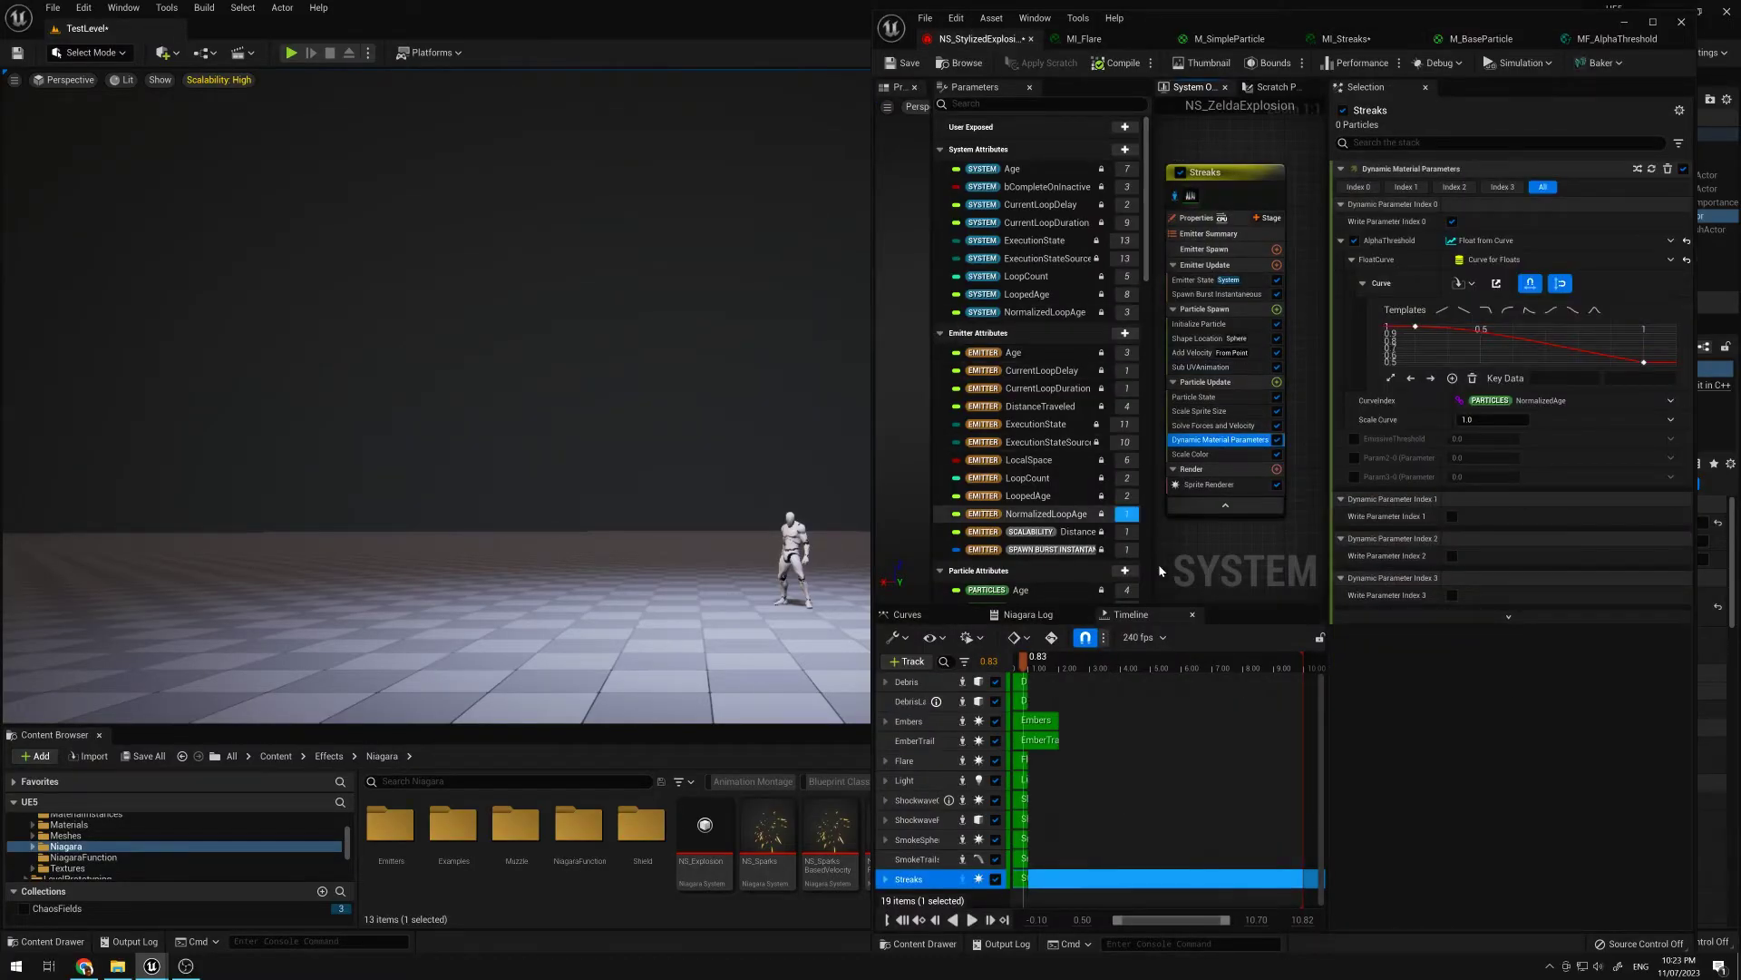
{"action": "mouse_move", "coordinate": [608, 578]}
{"action": "right_mouse_down"}
{"action": "mouse_move", "coordinate": [634, 569]}
{"action": "mouse_move", "coordinate": [607, 579]}
{"action": "right_mouse_up"}
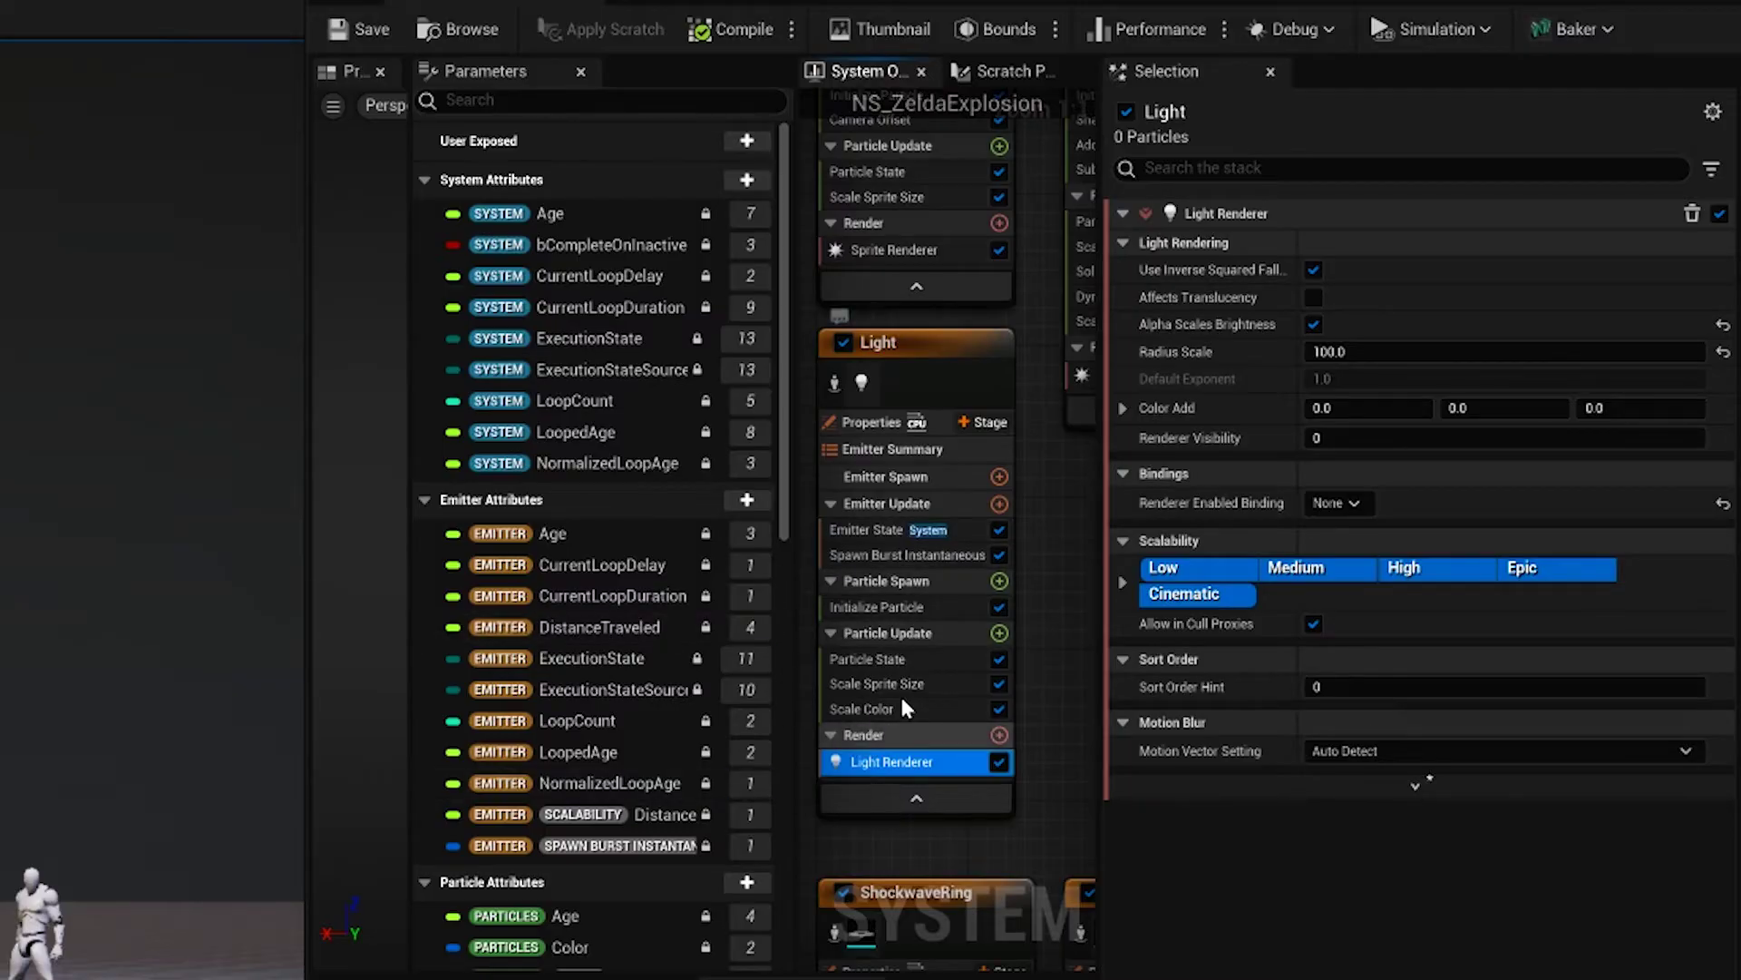
Step: Inspect the Light emitter's Scale Color alpha curve and its Light Renderer settings
{"action": "left_click", "coordinate": [901, 707]}
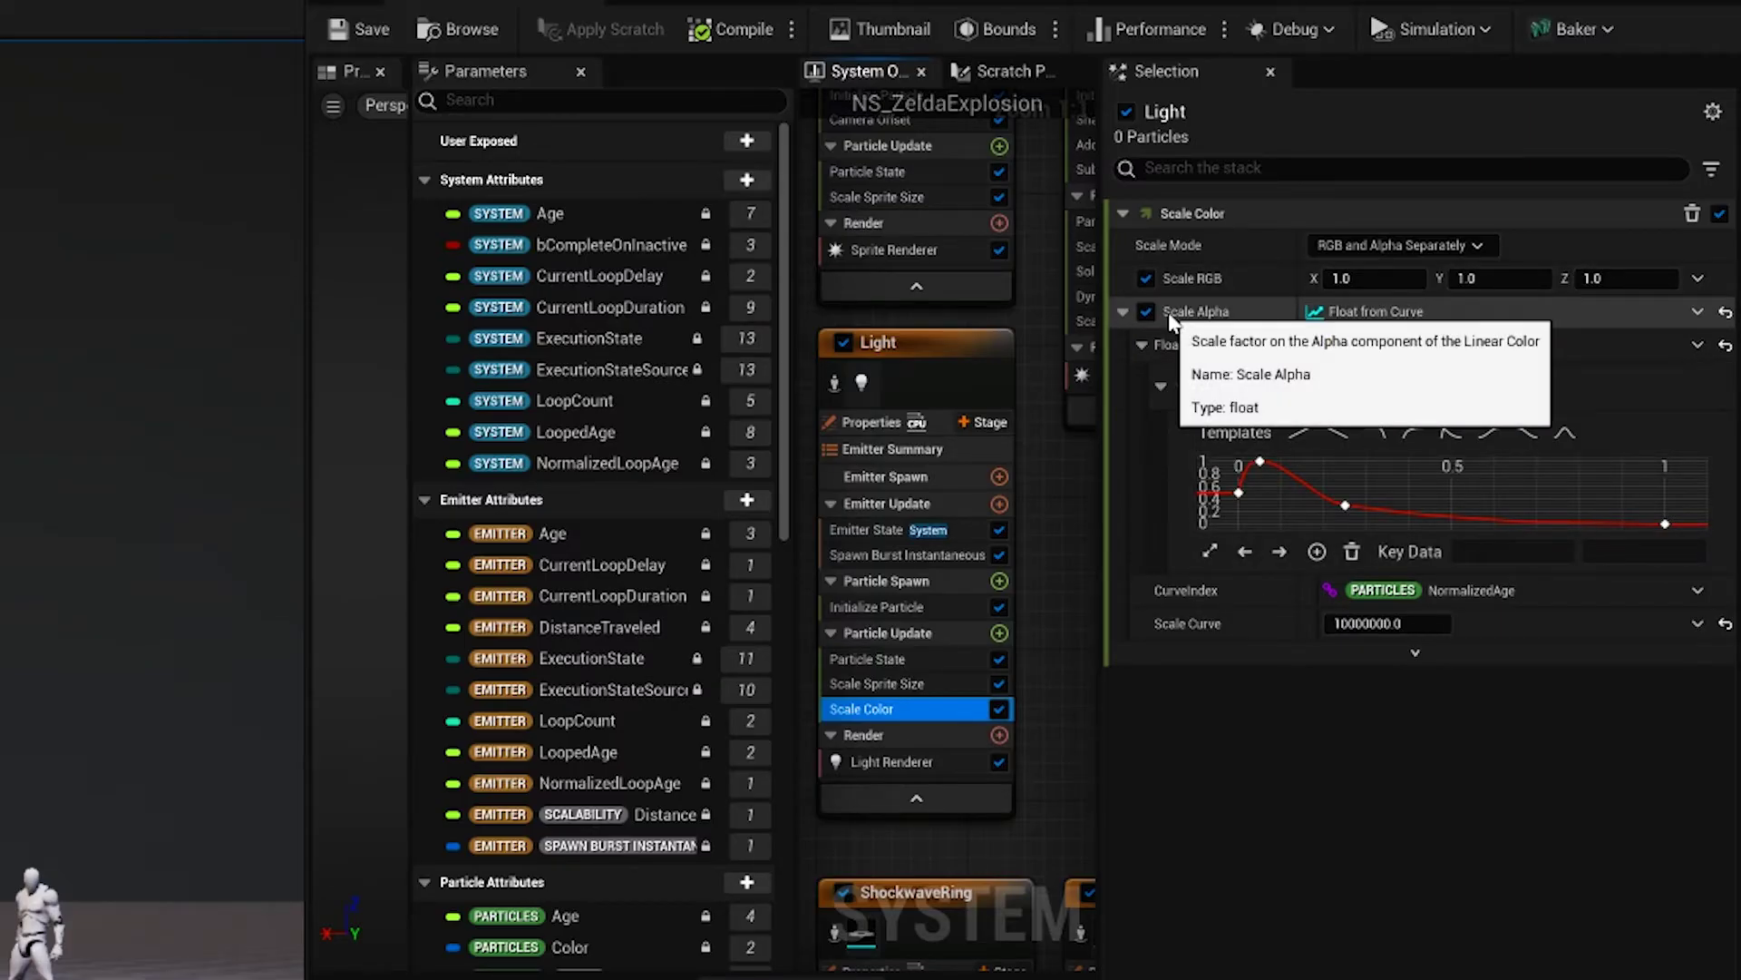
{"action": "left_click", "coordinate": [907, 764]}
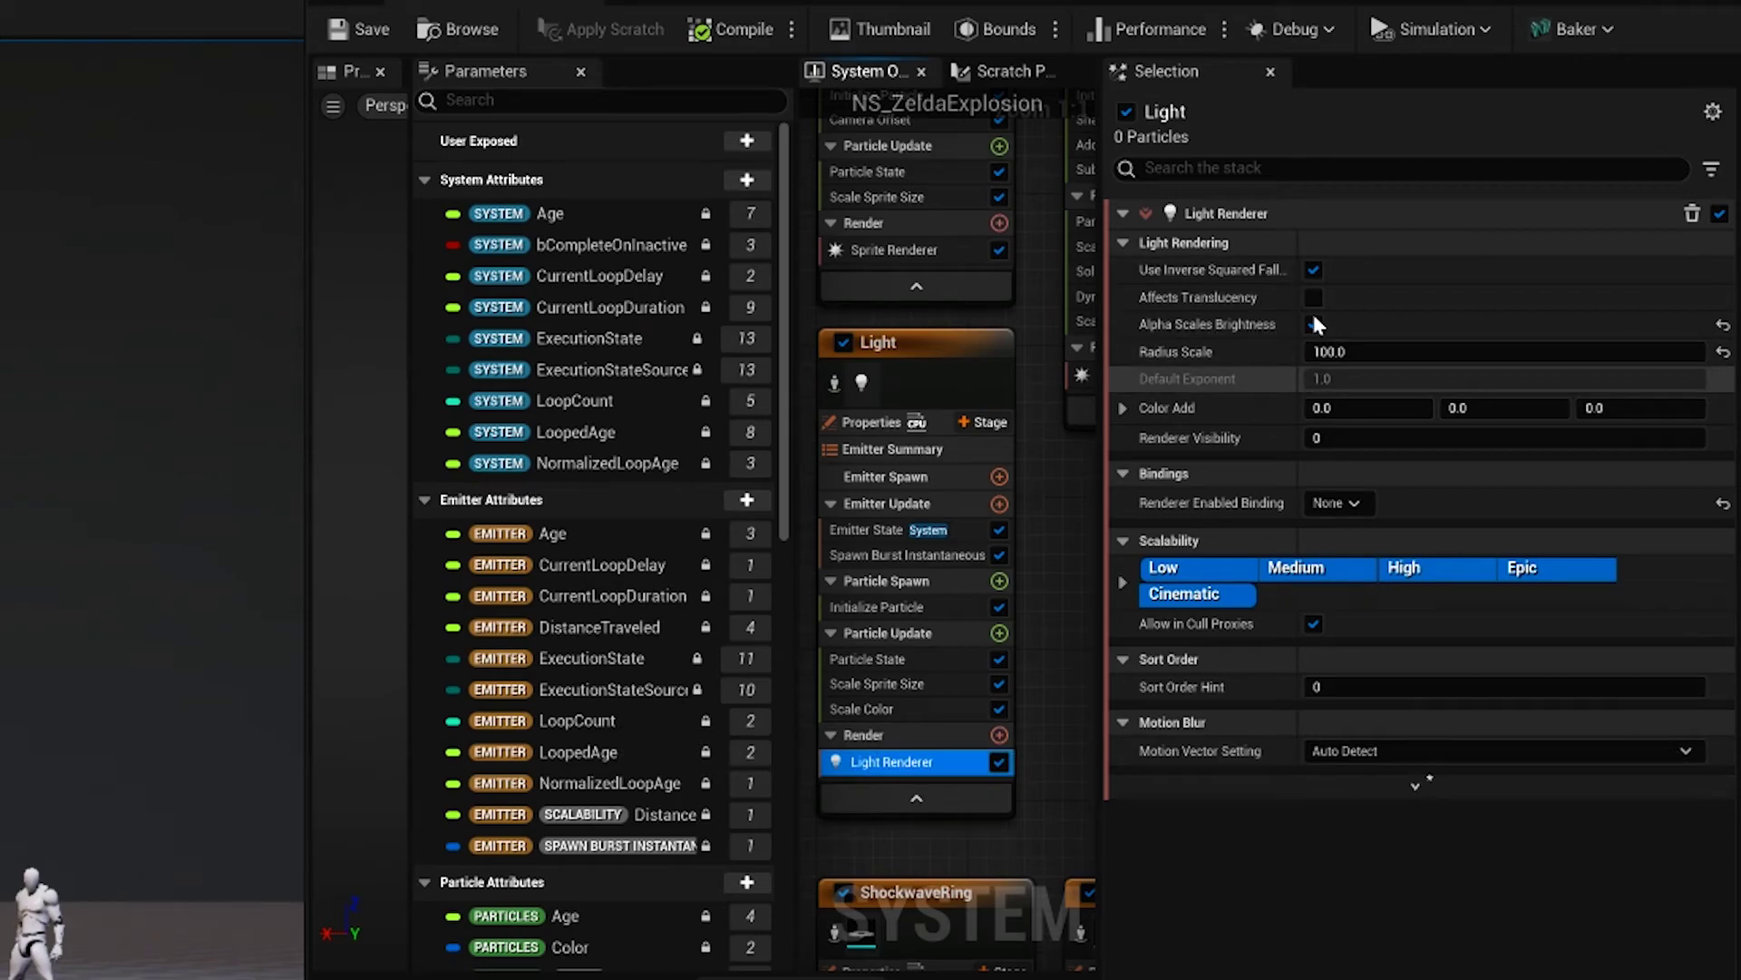
{"action": "left_click", "coordinate": [914, 707]}
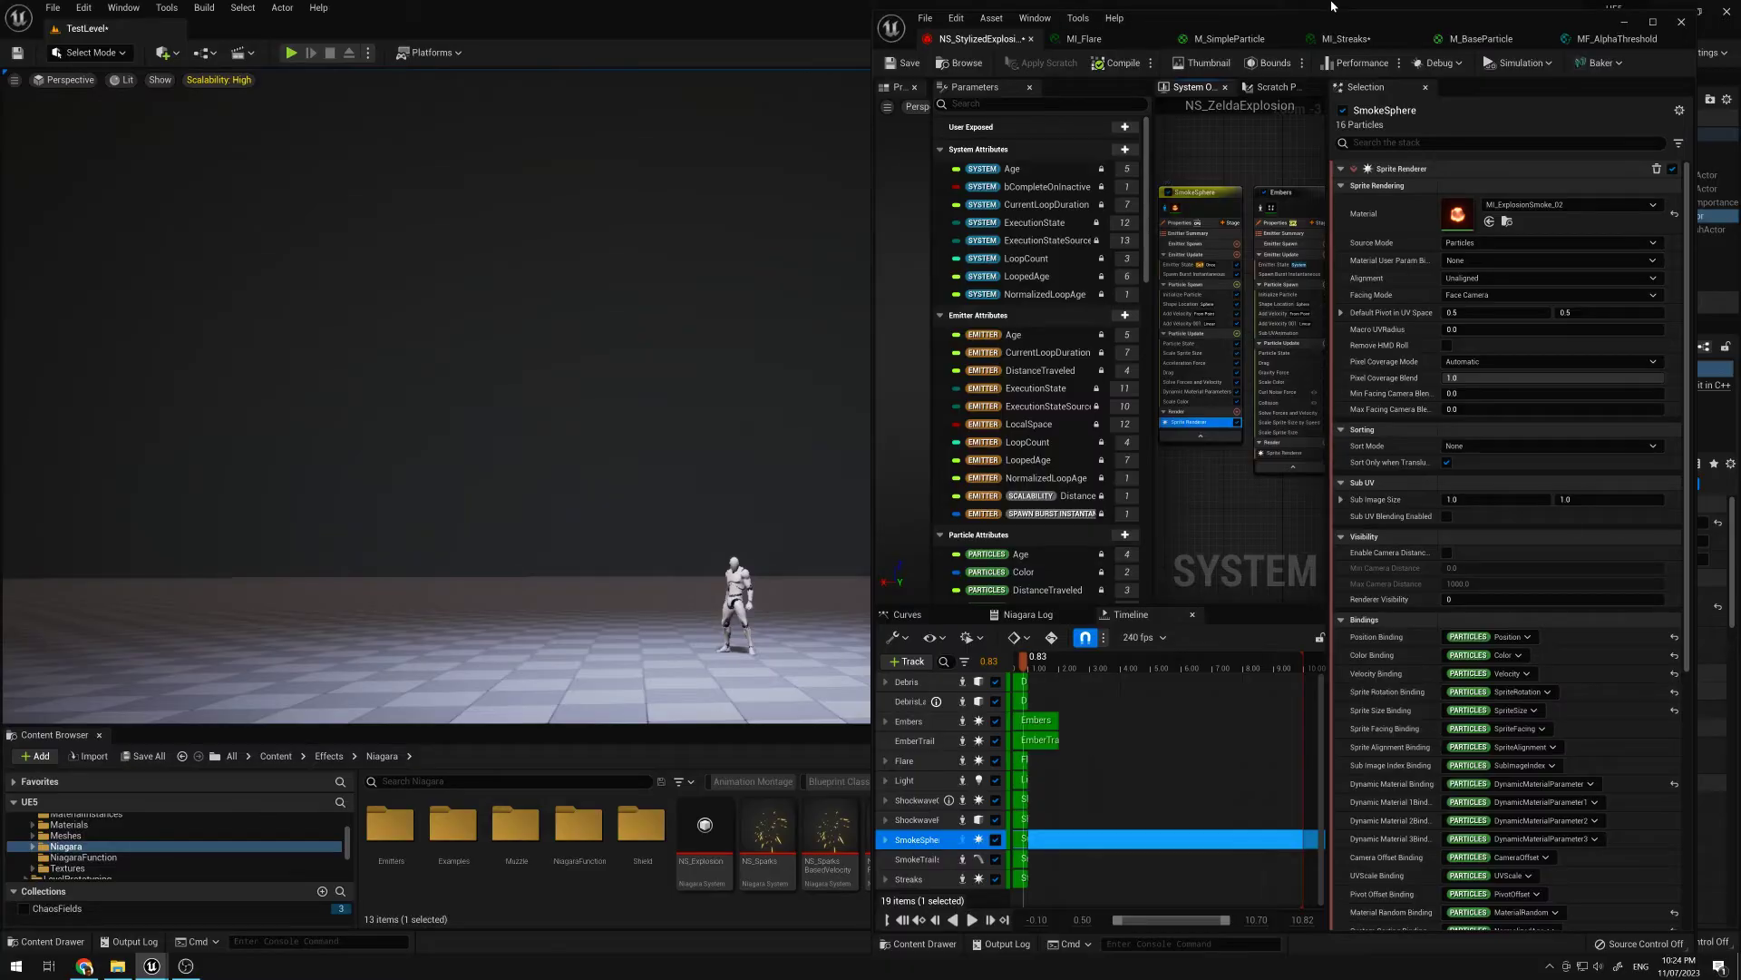
Step: Open SmokeSphere's MI_ExplosionSmoke and view its T_SmokeThreshold_02 alpha mask texture
{"action": "double_click", "coordinate": [1458, 214]}
{"action": "scroll", "coordinate": [1576, 635], "scroll_direction": "down", "scroll_amount": 8}
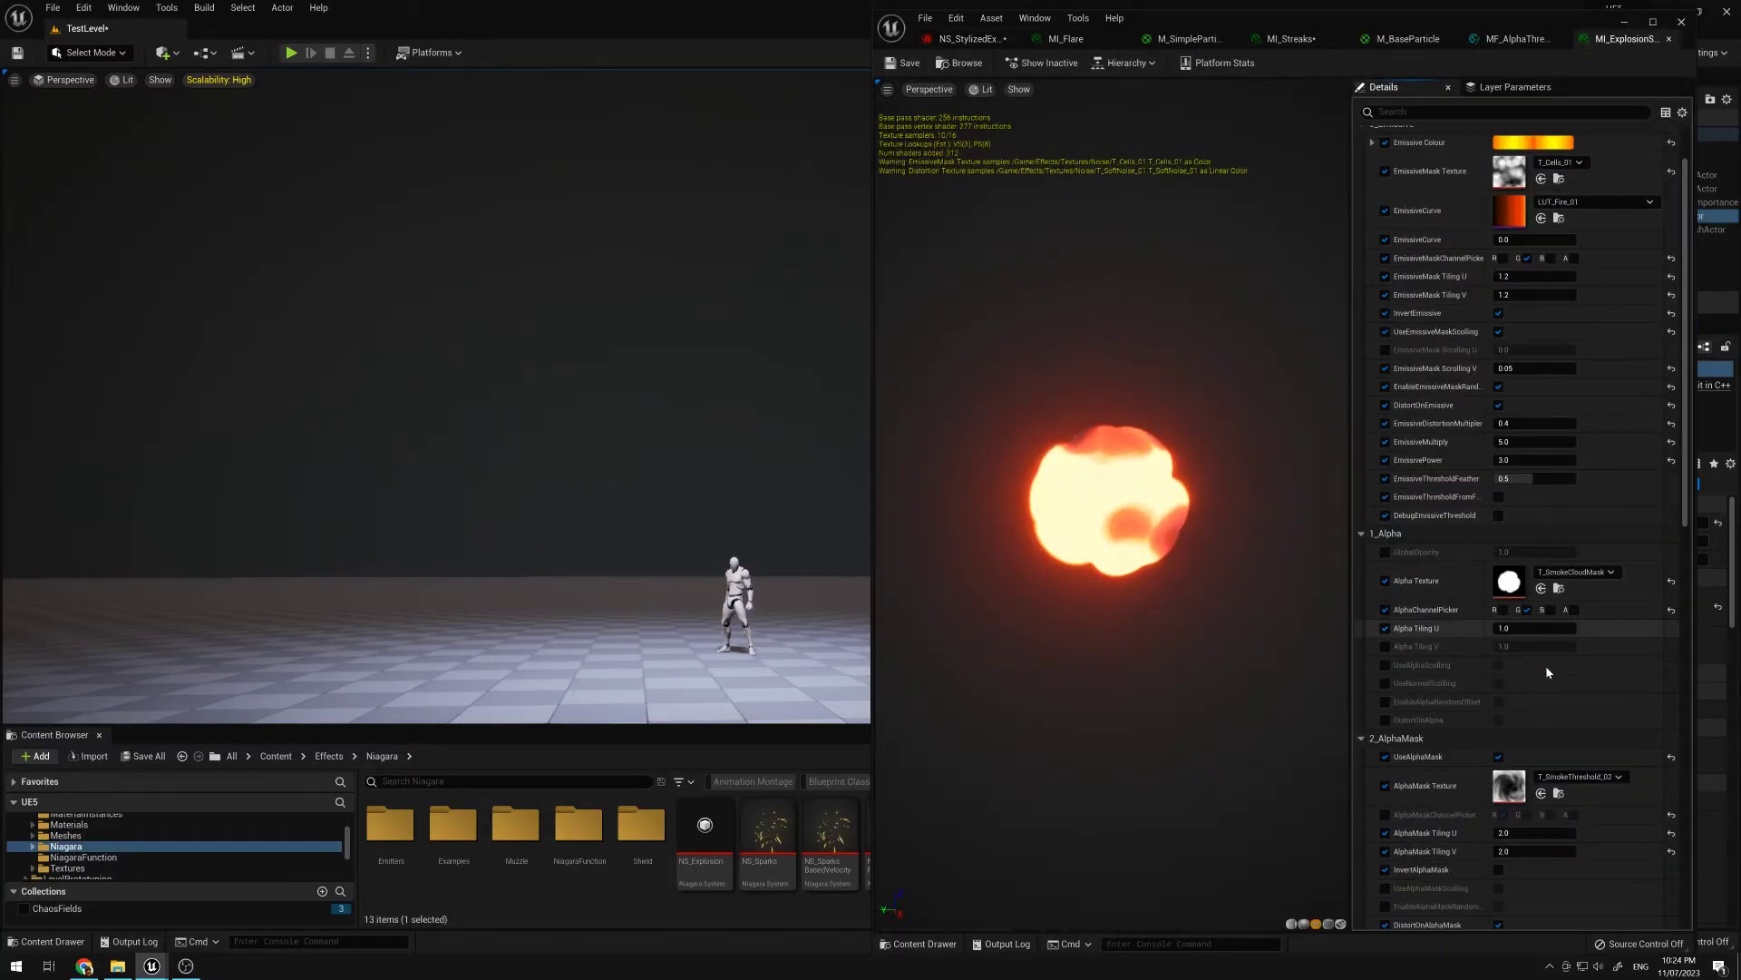
{"action": "scroll", "coordinate": [1577, 635], "scroll_direction": "down", "scroll_amount": 4}
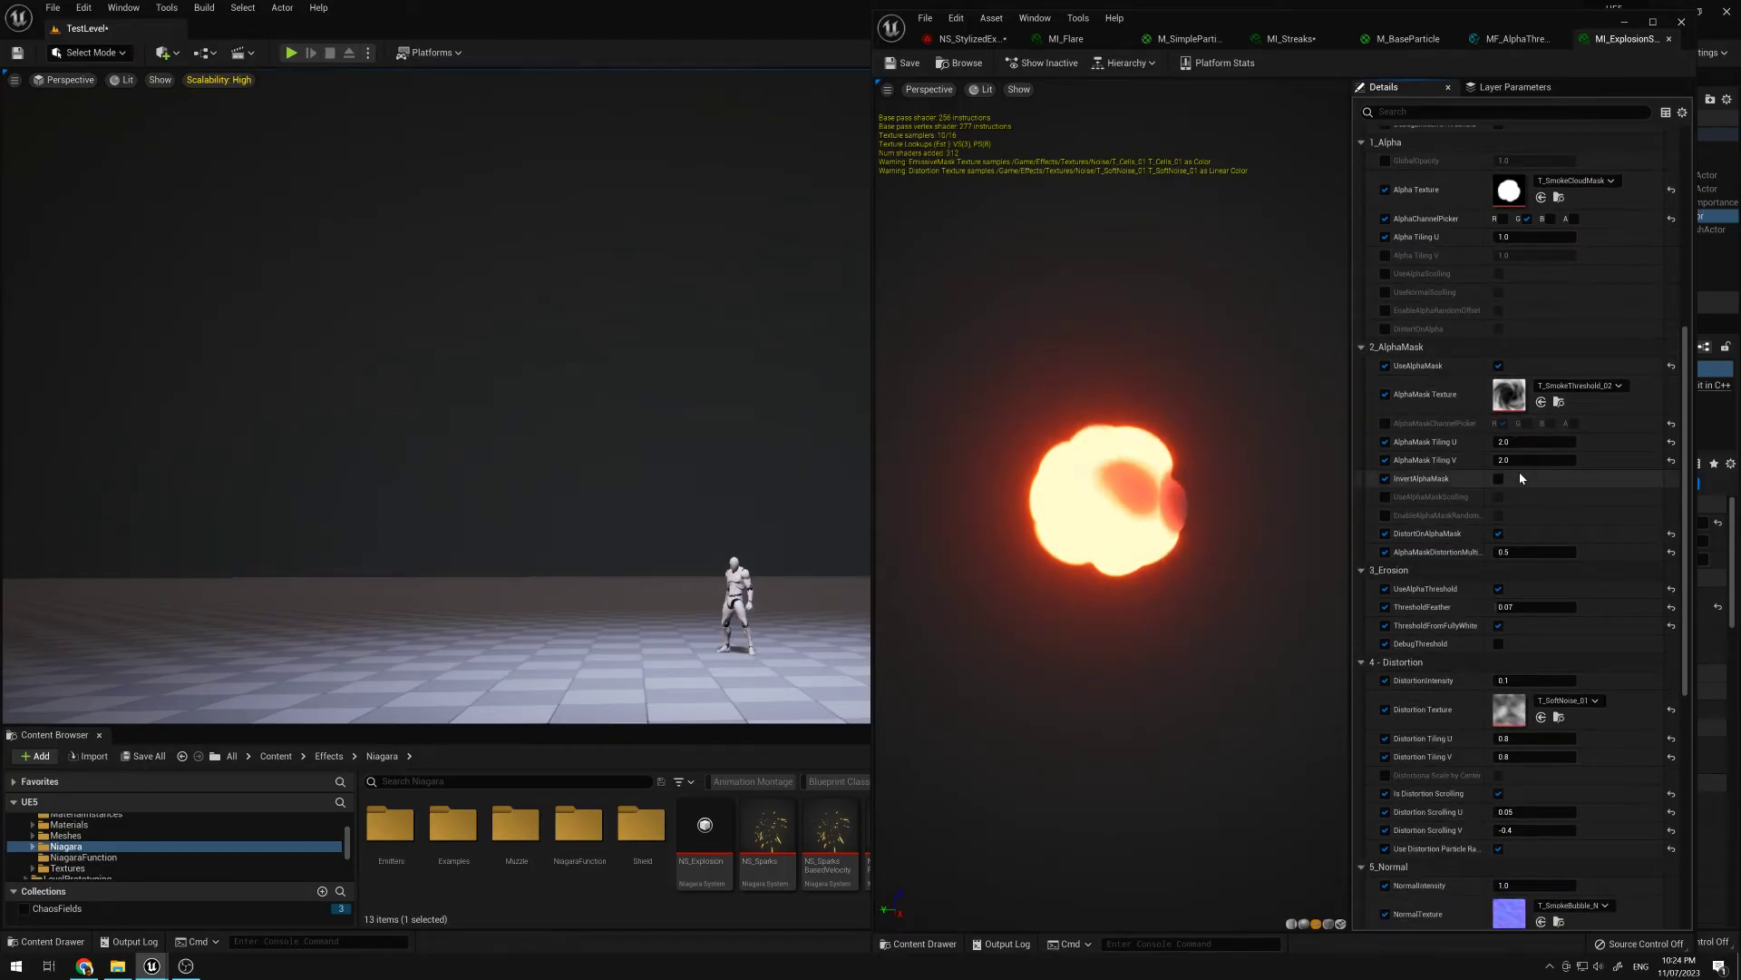
{"action": "double_click", "coordinate": [1519, 397]}
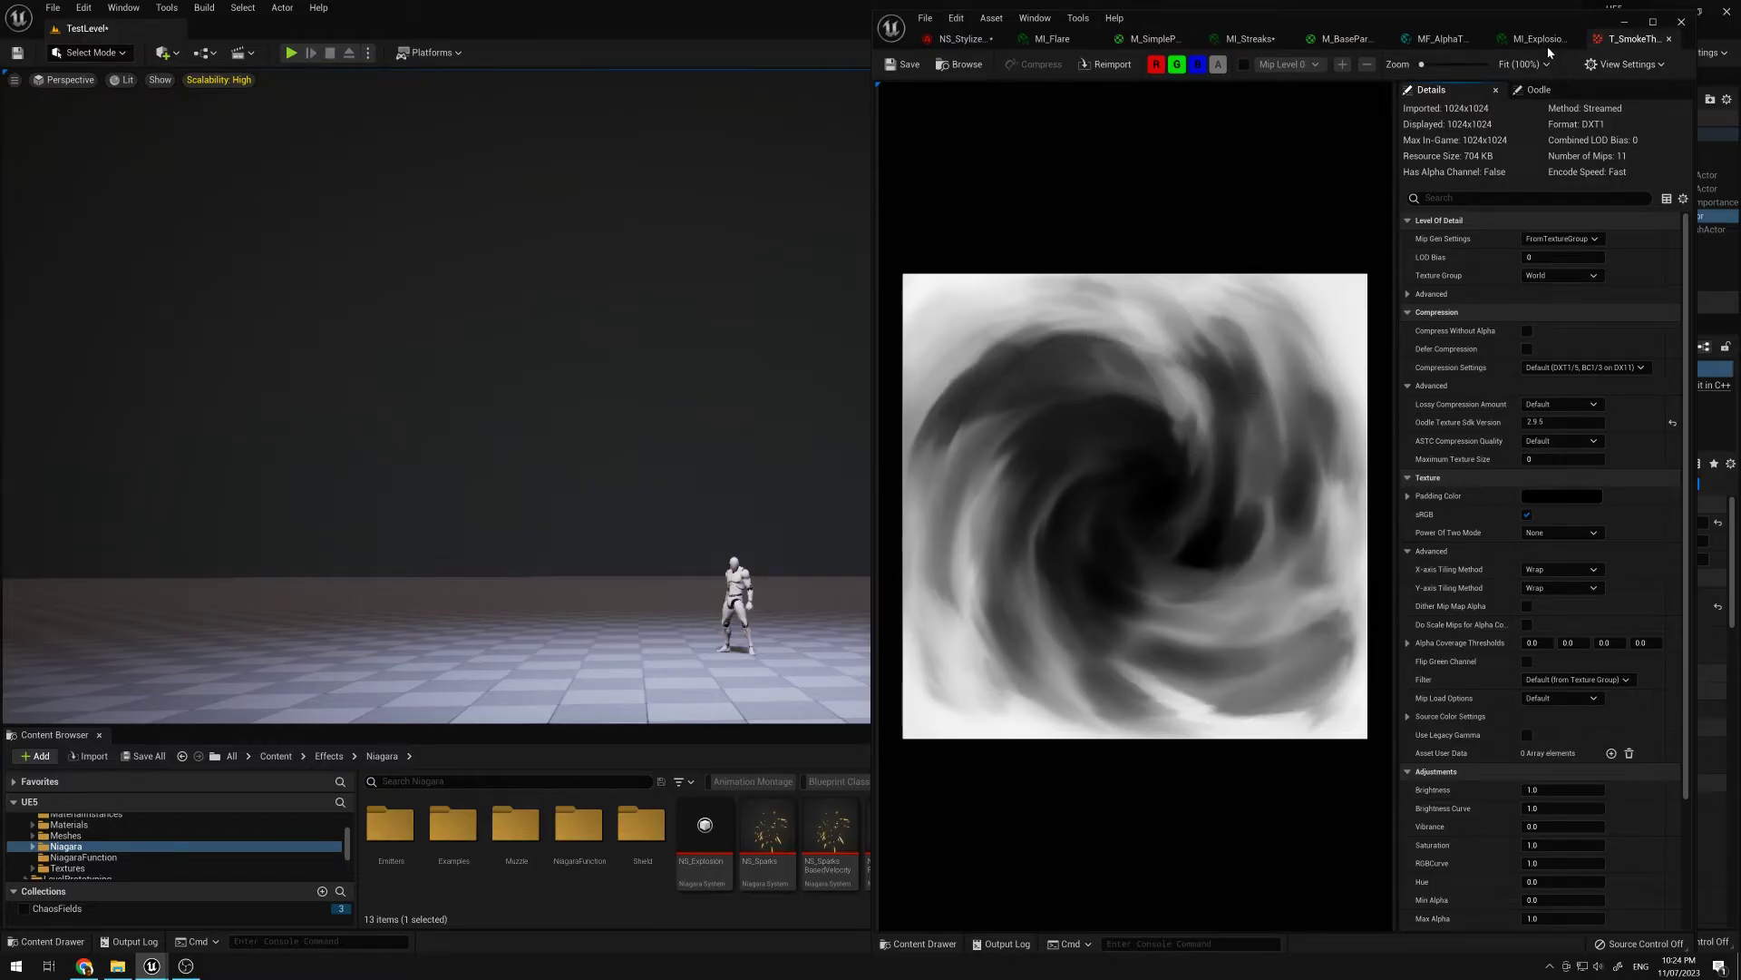
{"action": "left_click", "coordinate": [1539, 38]}
Step: Turn on DebugThreshold, and toggle DebugEmissiveThreshold on then off in MI_ExplosionSmoke
{"action": "left_click", "coordinate": [1499, 601]}
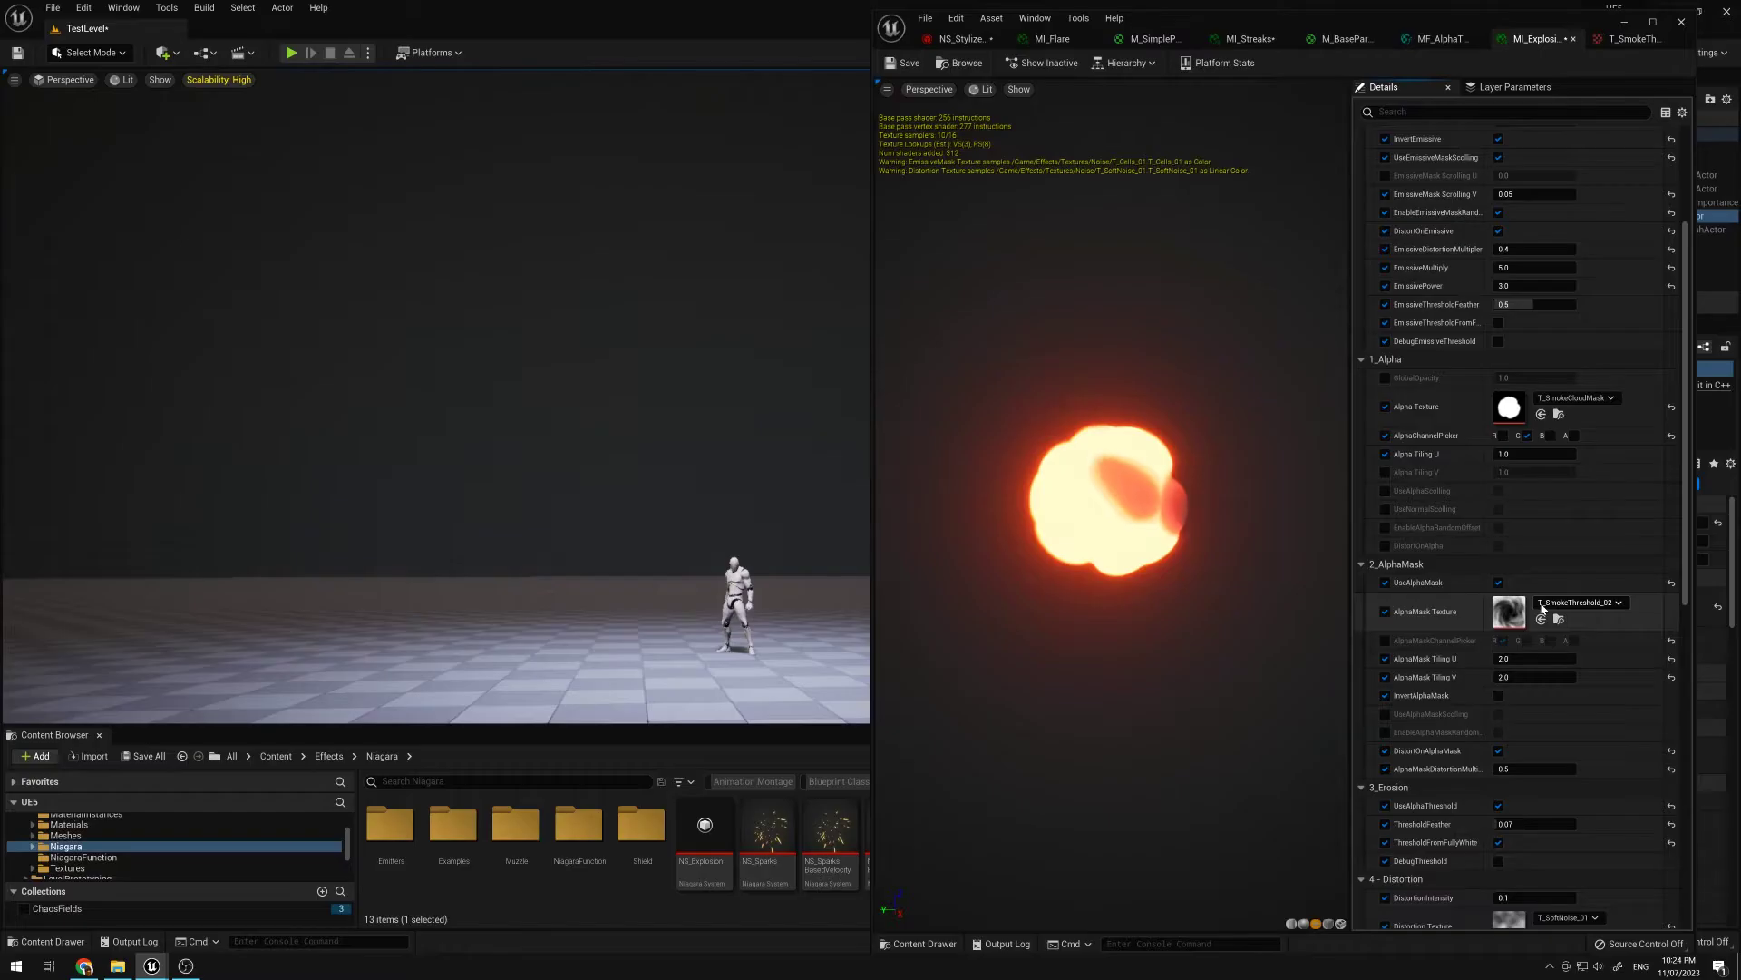
{"action": "scroll", "coordinate": [1585, 602], "scroll_direction": "up", "scroll_amount": 4}
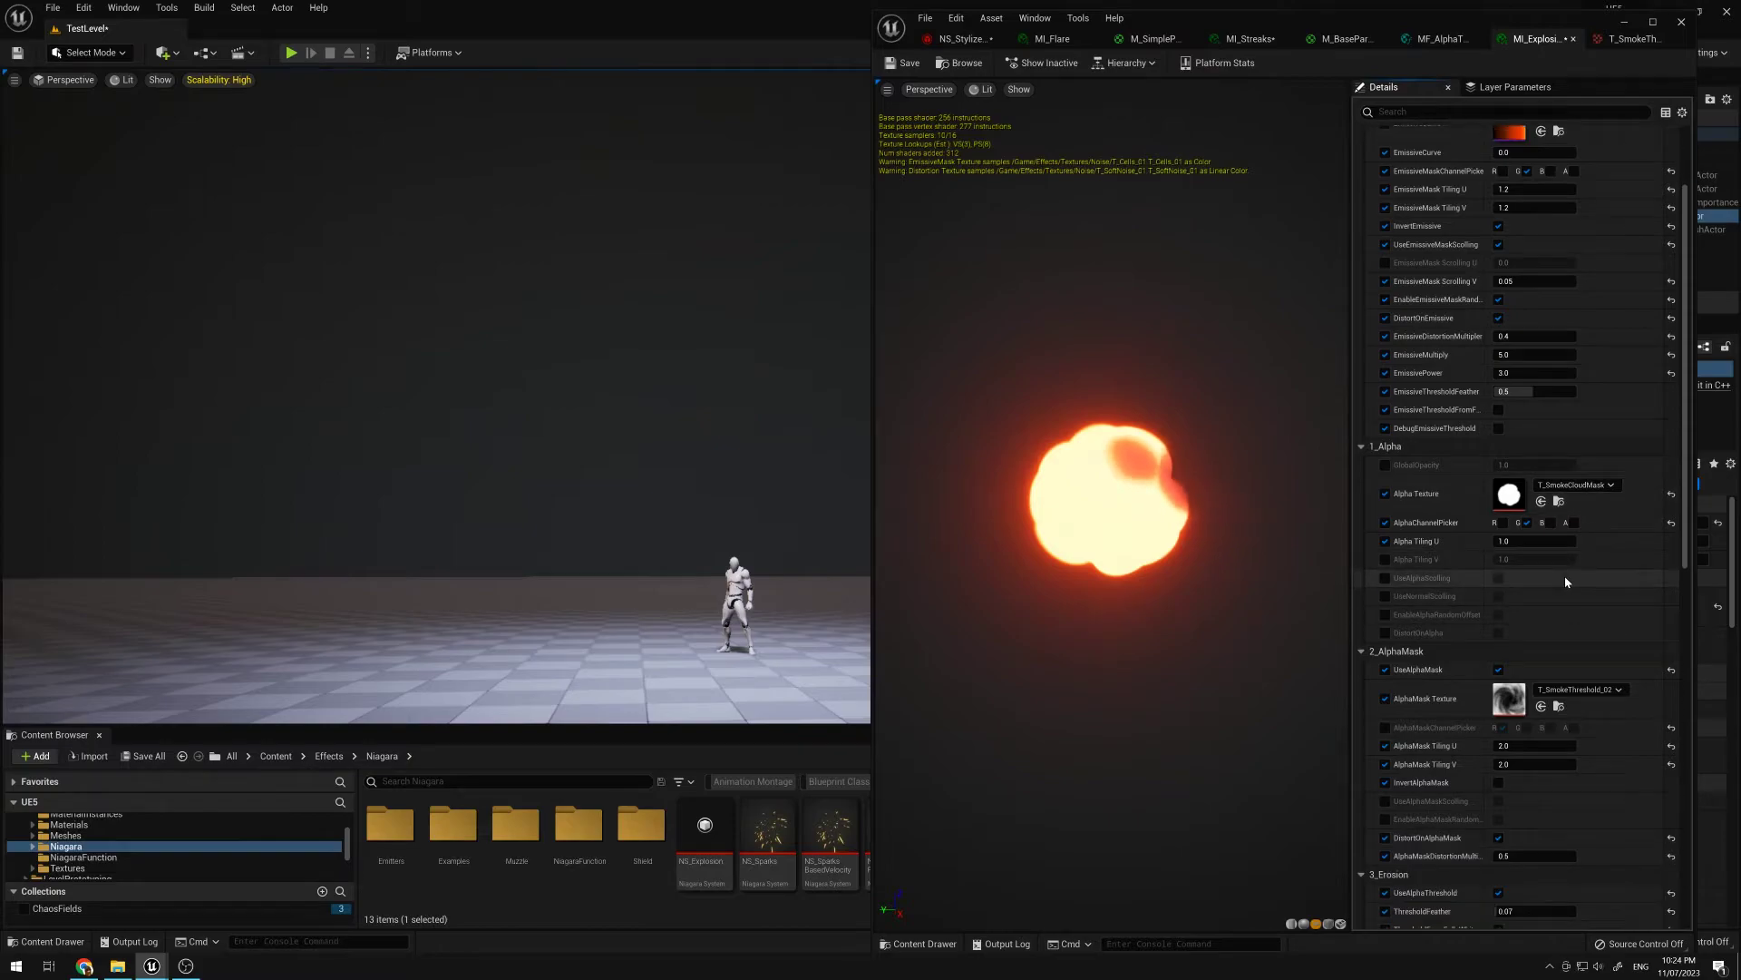
{"action": "scroll", "coordinate": [1565, 575], "scroll_direction": "up", "scroll_amount": 2}
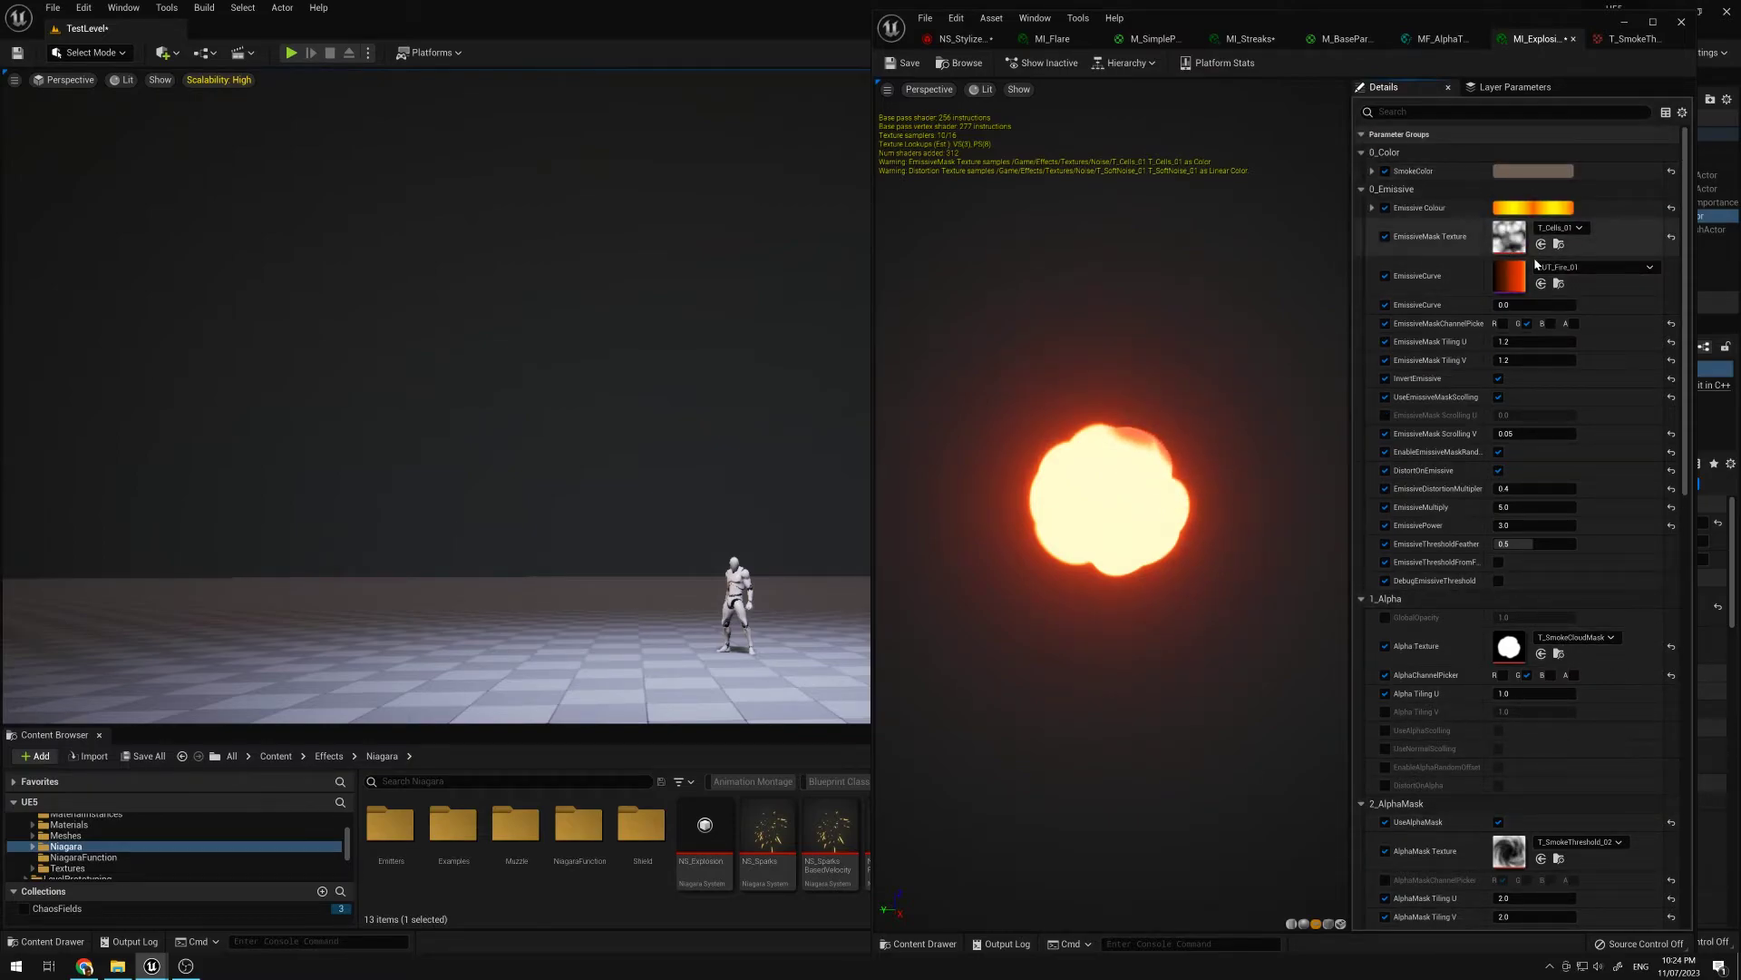
{"action": "left_click", "coordinate": [1499, 581]}
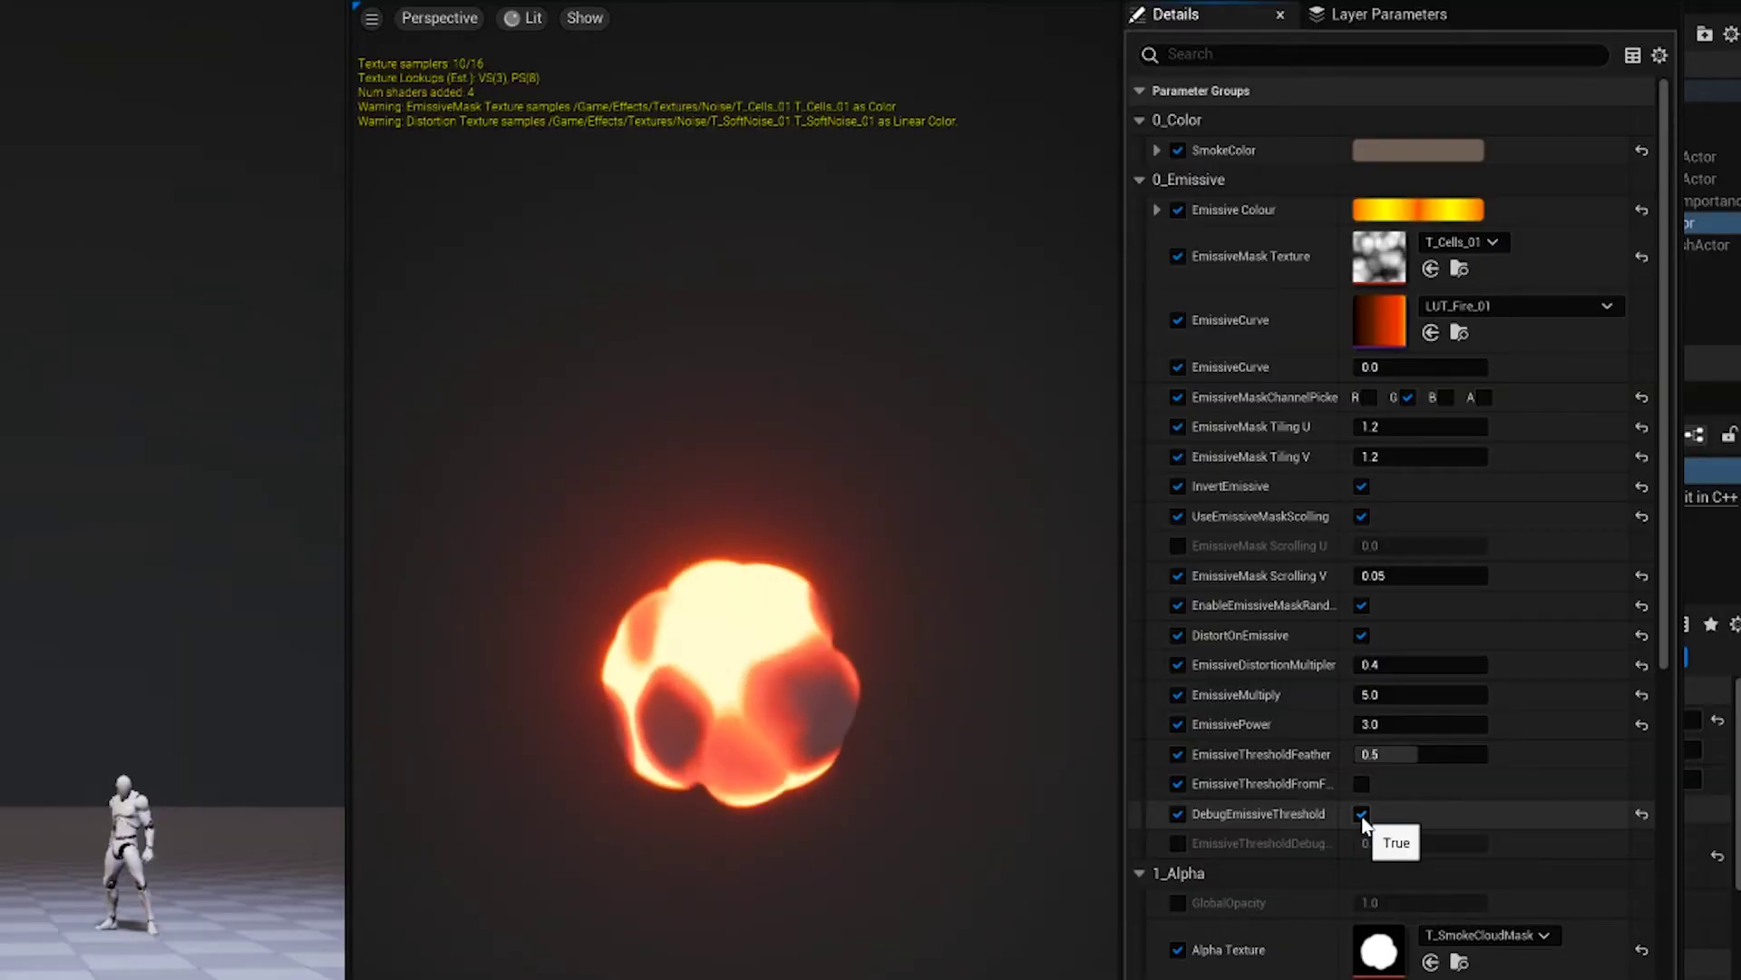
{"action": "left_click", "coordinate": [1362, 814]}
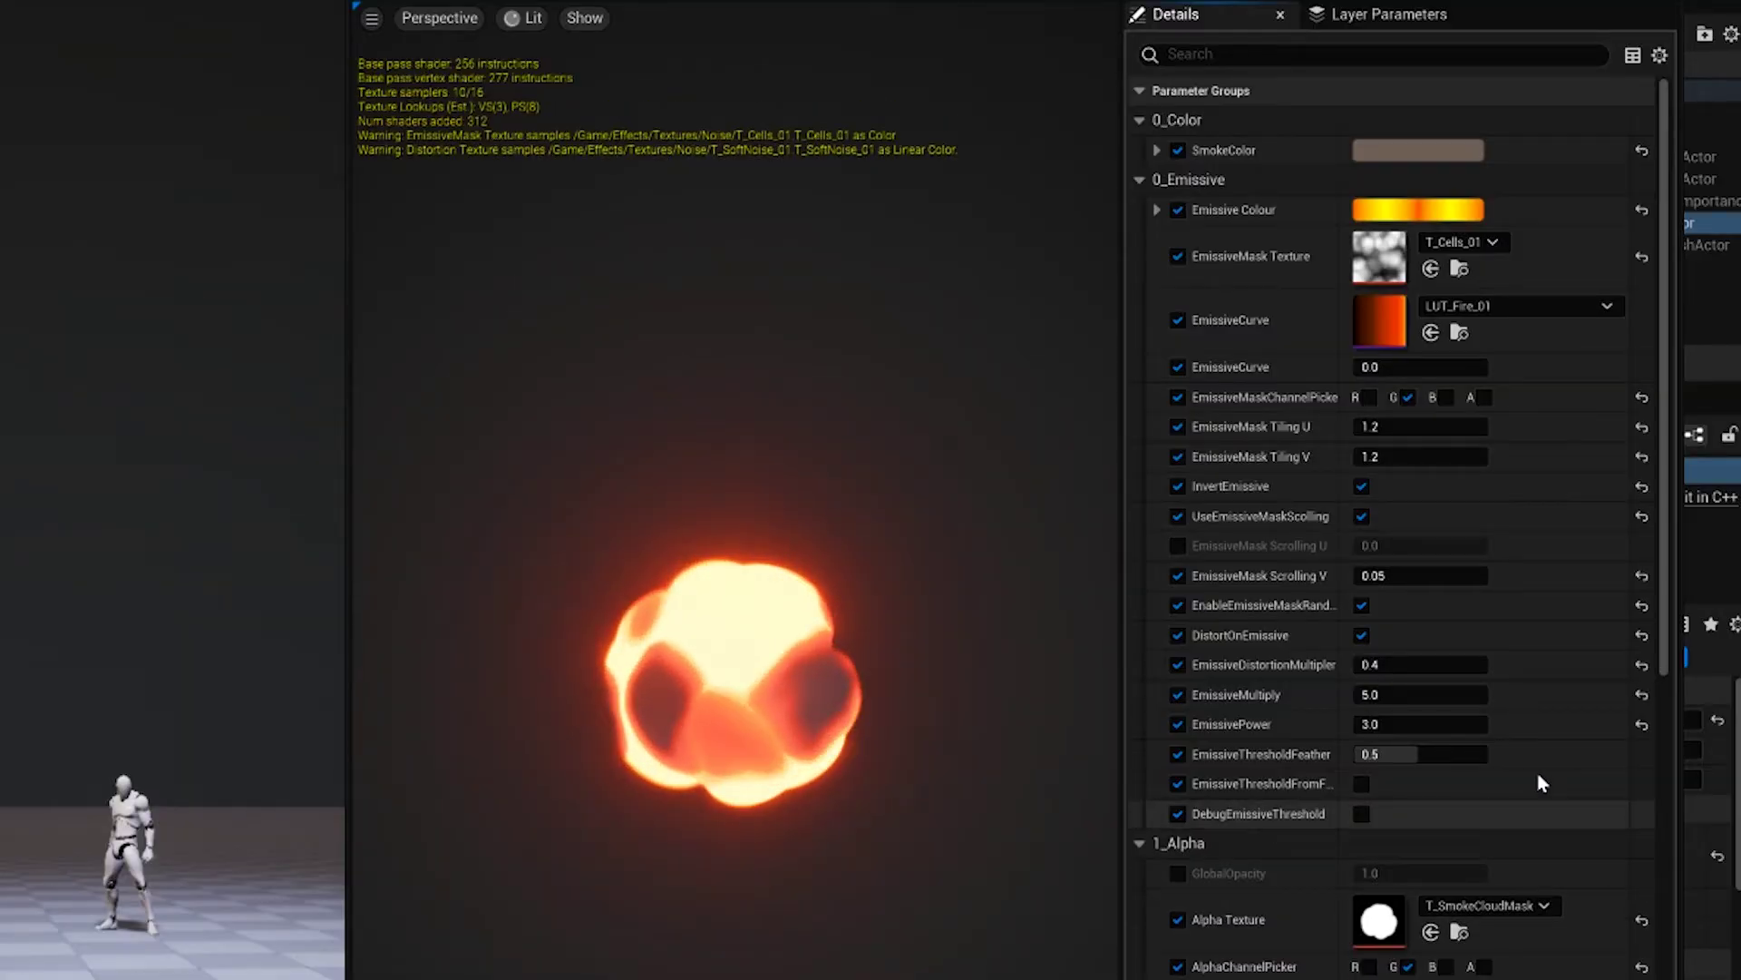
{"action": "scroll", "coordinate": [1375, 705], "scroll_direction": "down", "scroll_amount": 15}
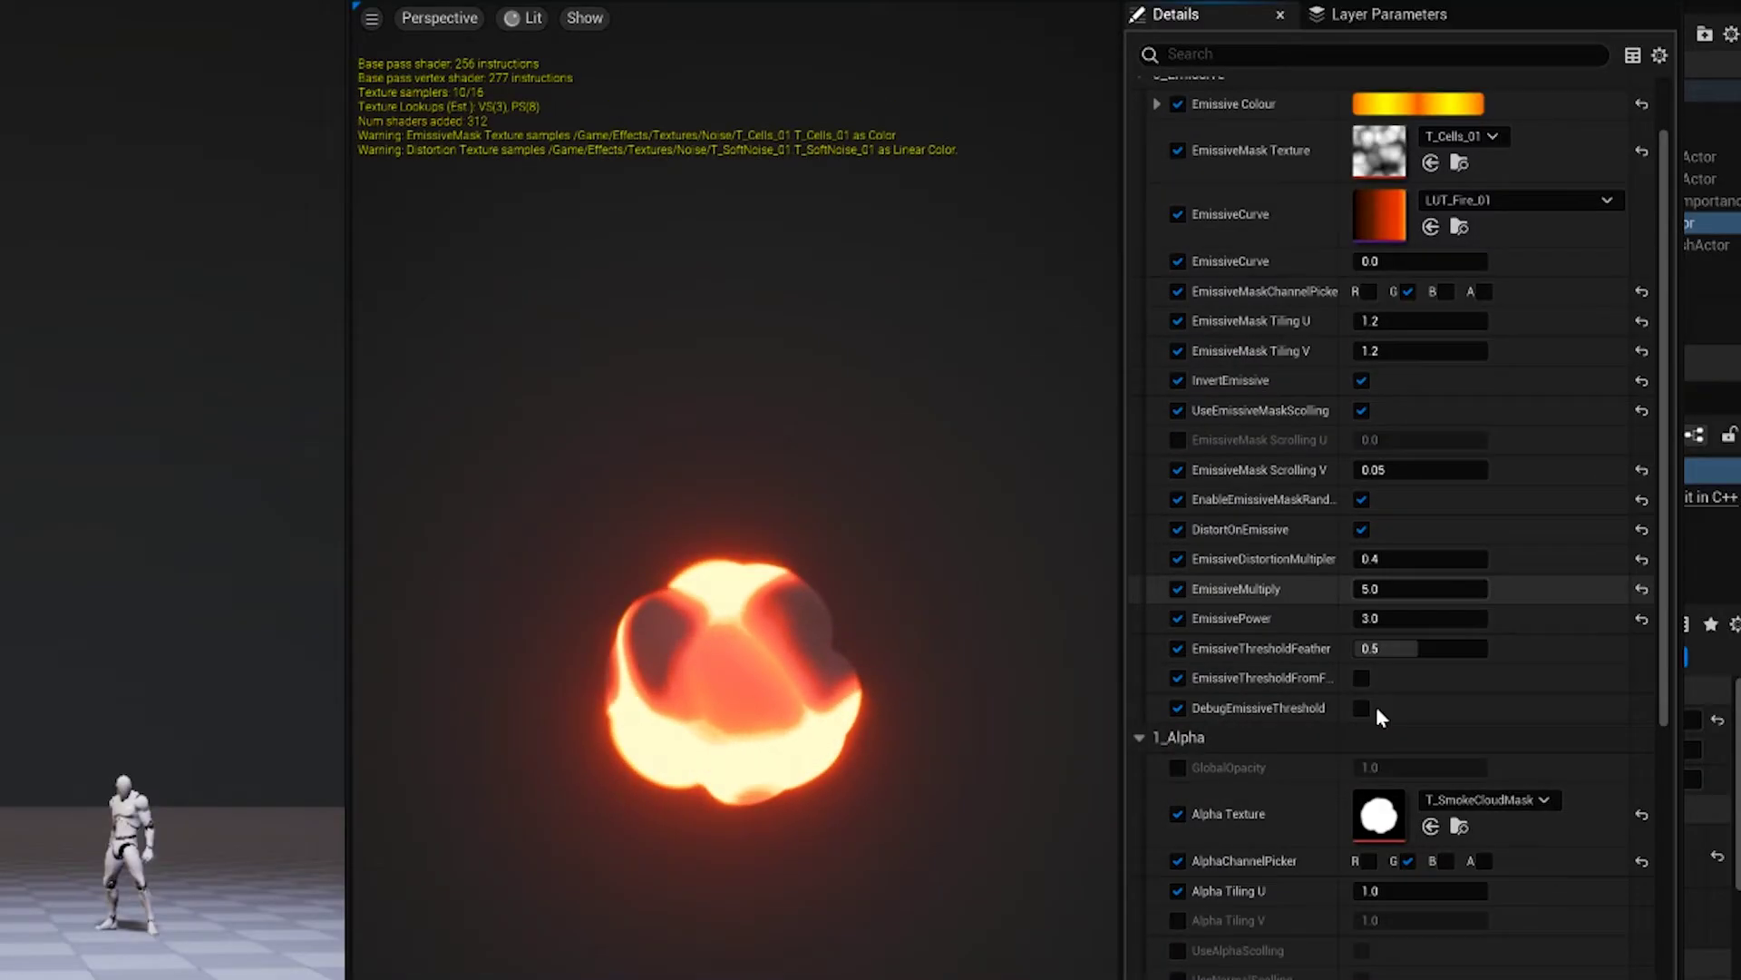
{"action": "scroll", "coordinate": [1372, 740], "scroll_direction": "down", "scroll_amount": 5}
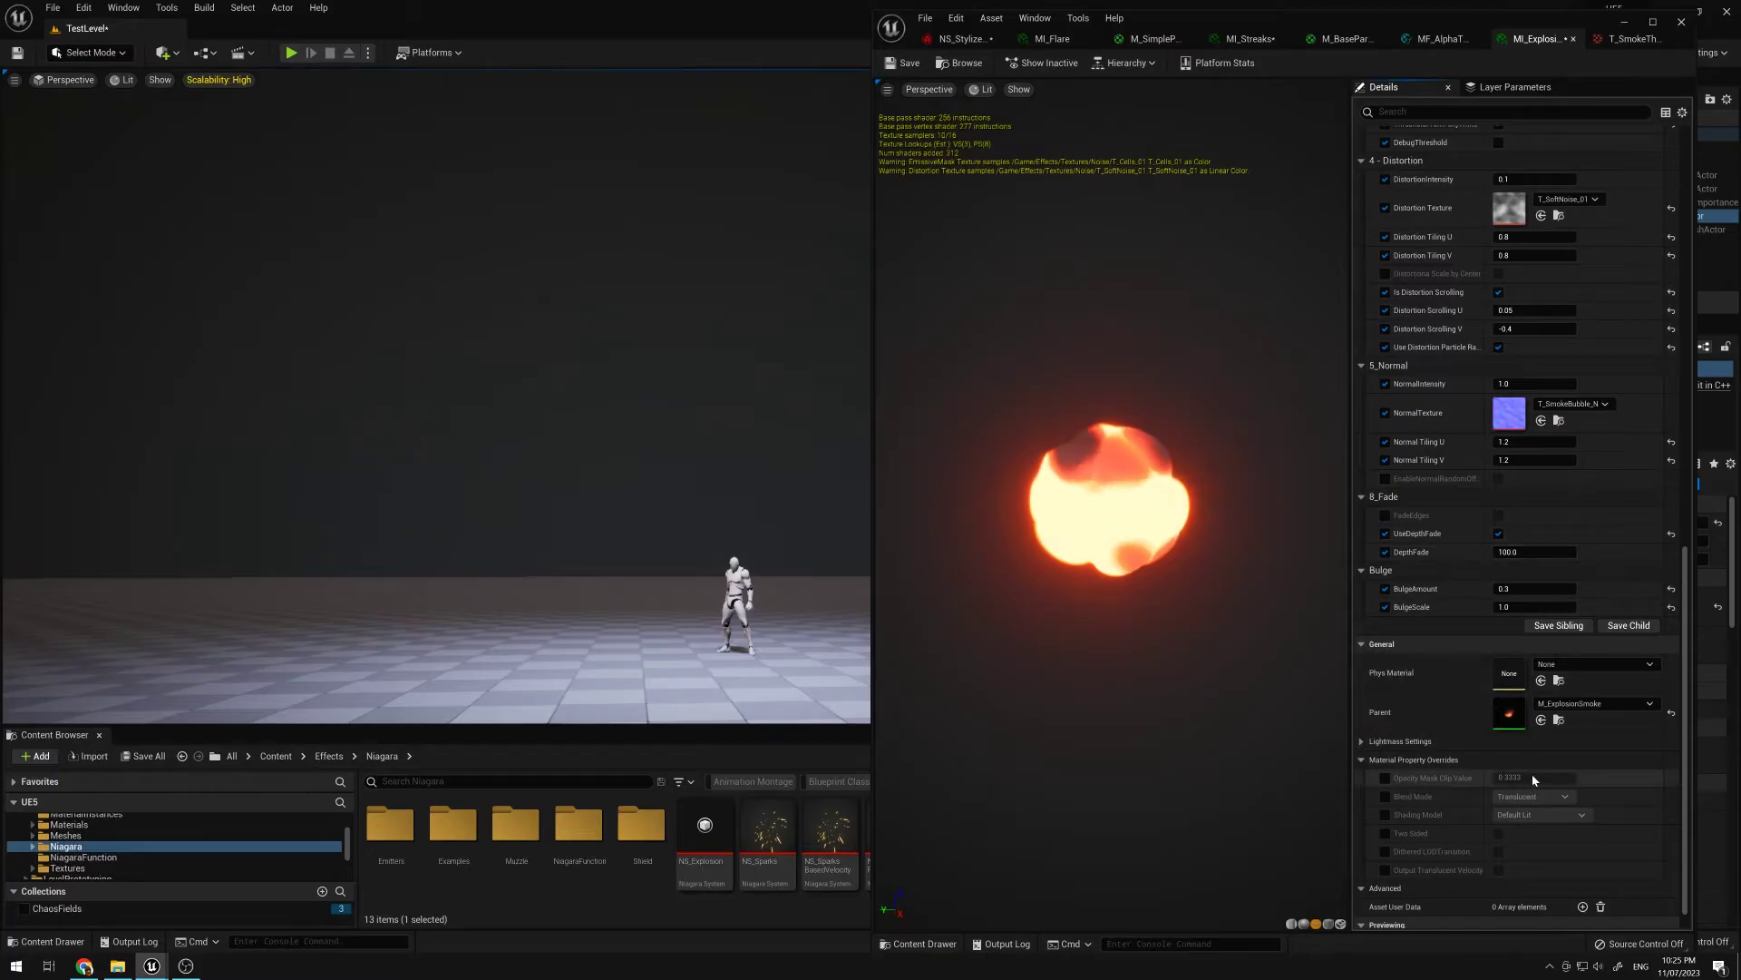
Step: Open M_ExplosionSmoke and MF_AlphaThreshold, then inspect the Saturate and EmissiveCurve nodes
{"action": "double_click", "coordinate": [1509, 716]}
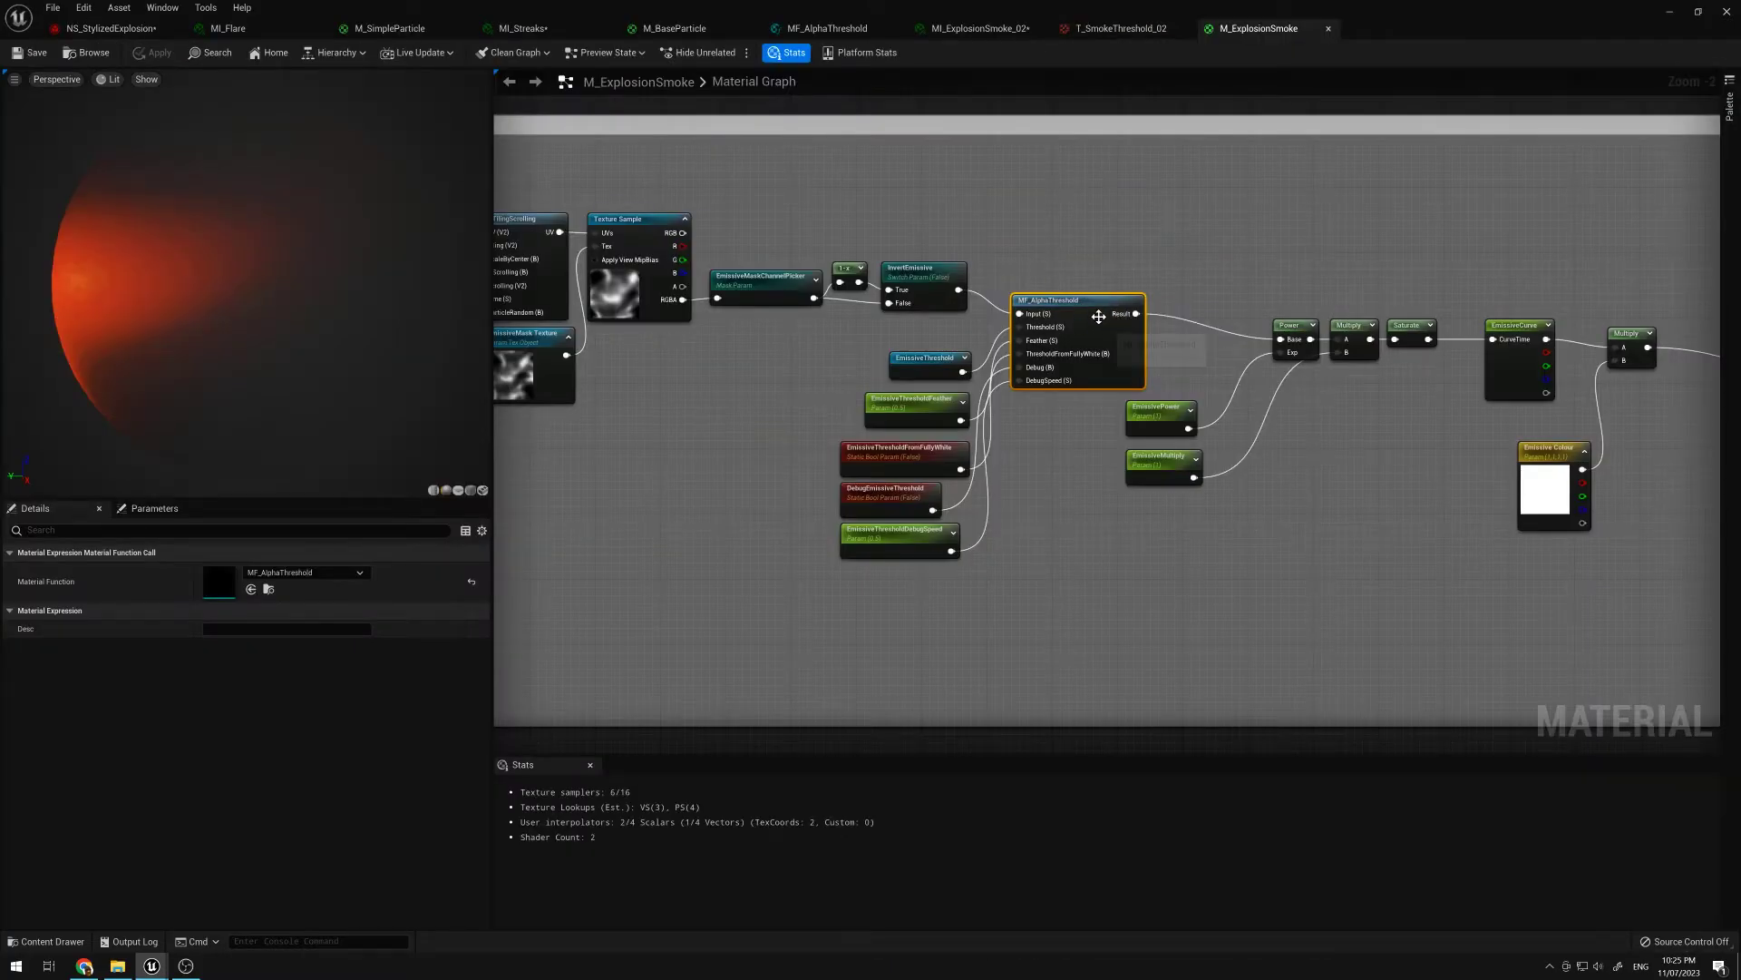
{"action": "double_click", "coordinate": [1085, 301]}
{"action": "scroll", "coordinate": [1142, 363], "scroll_direction": "down", "scroll_amount": 4}
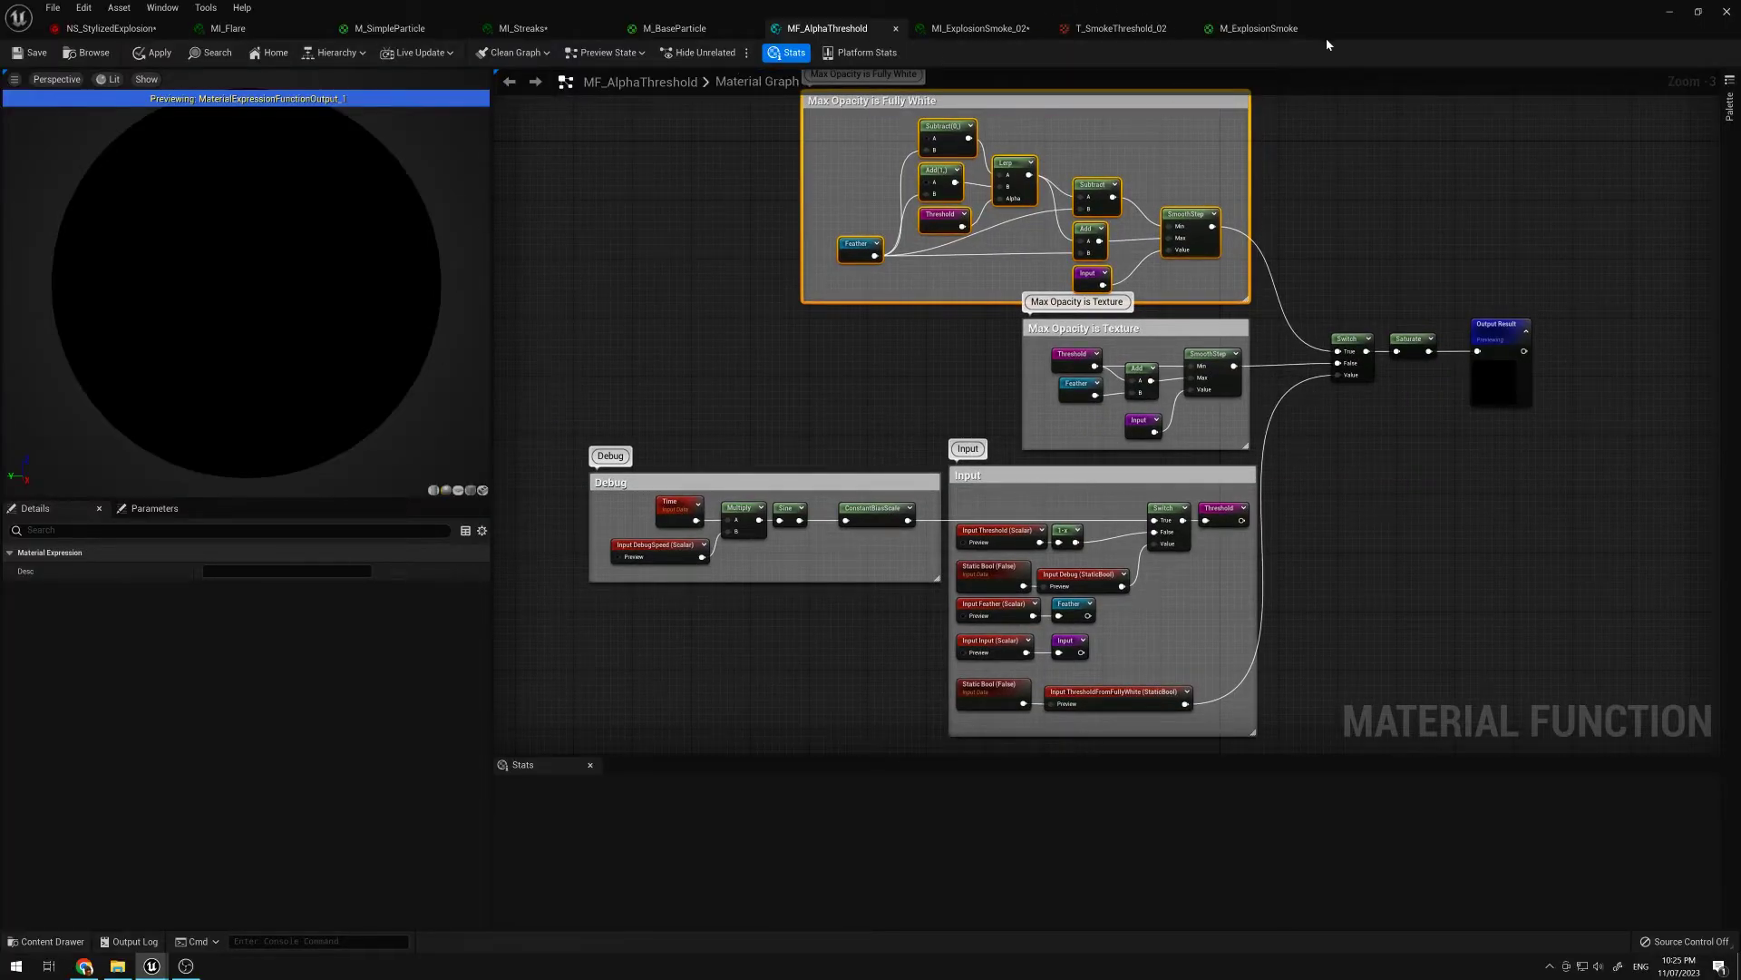
{"action": "left_click", "coordinate": [1268, 29]}
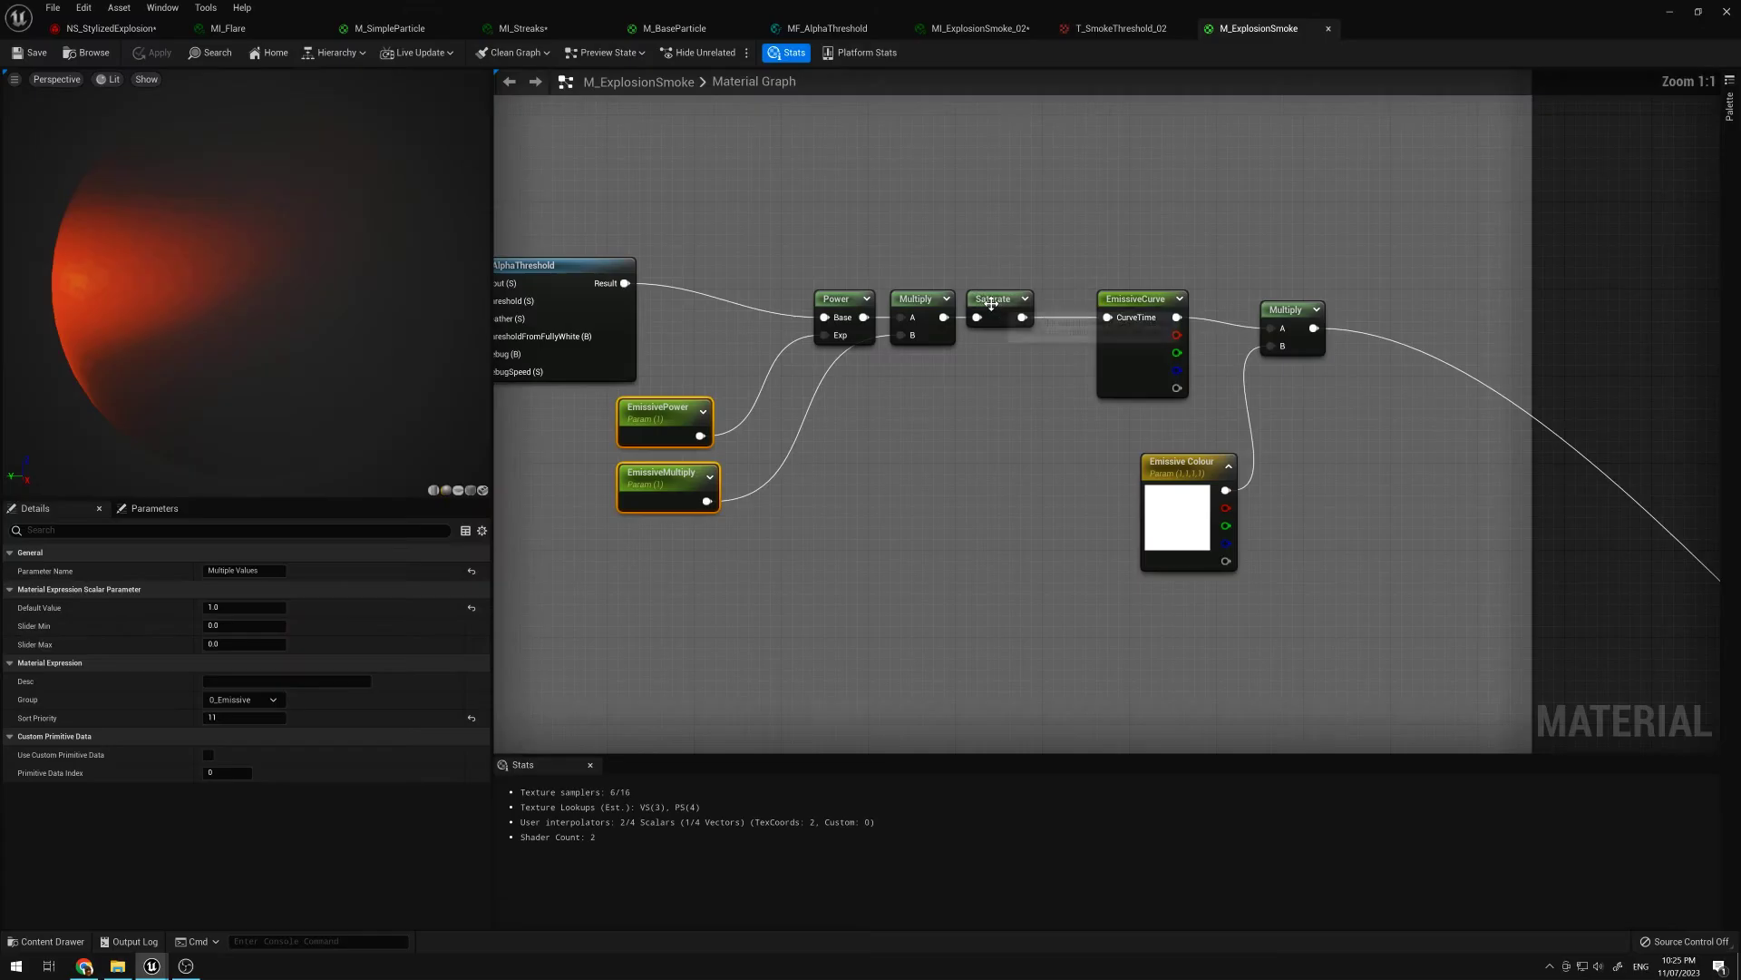
{"action": "left_click", "coordinate": [998, 307]}
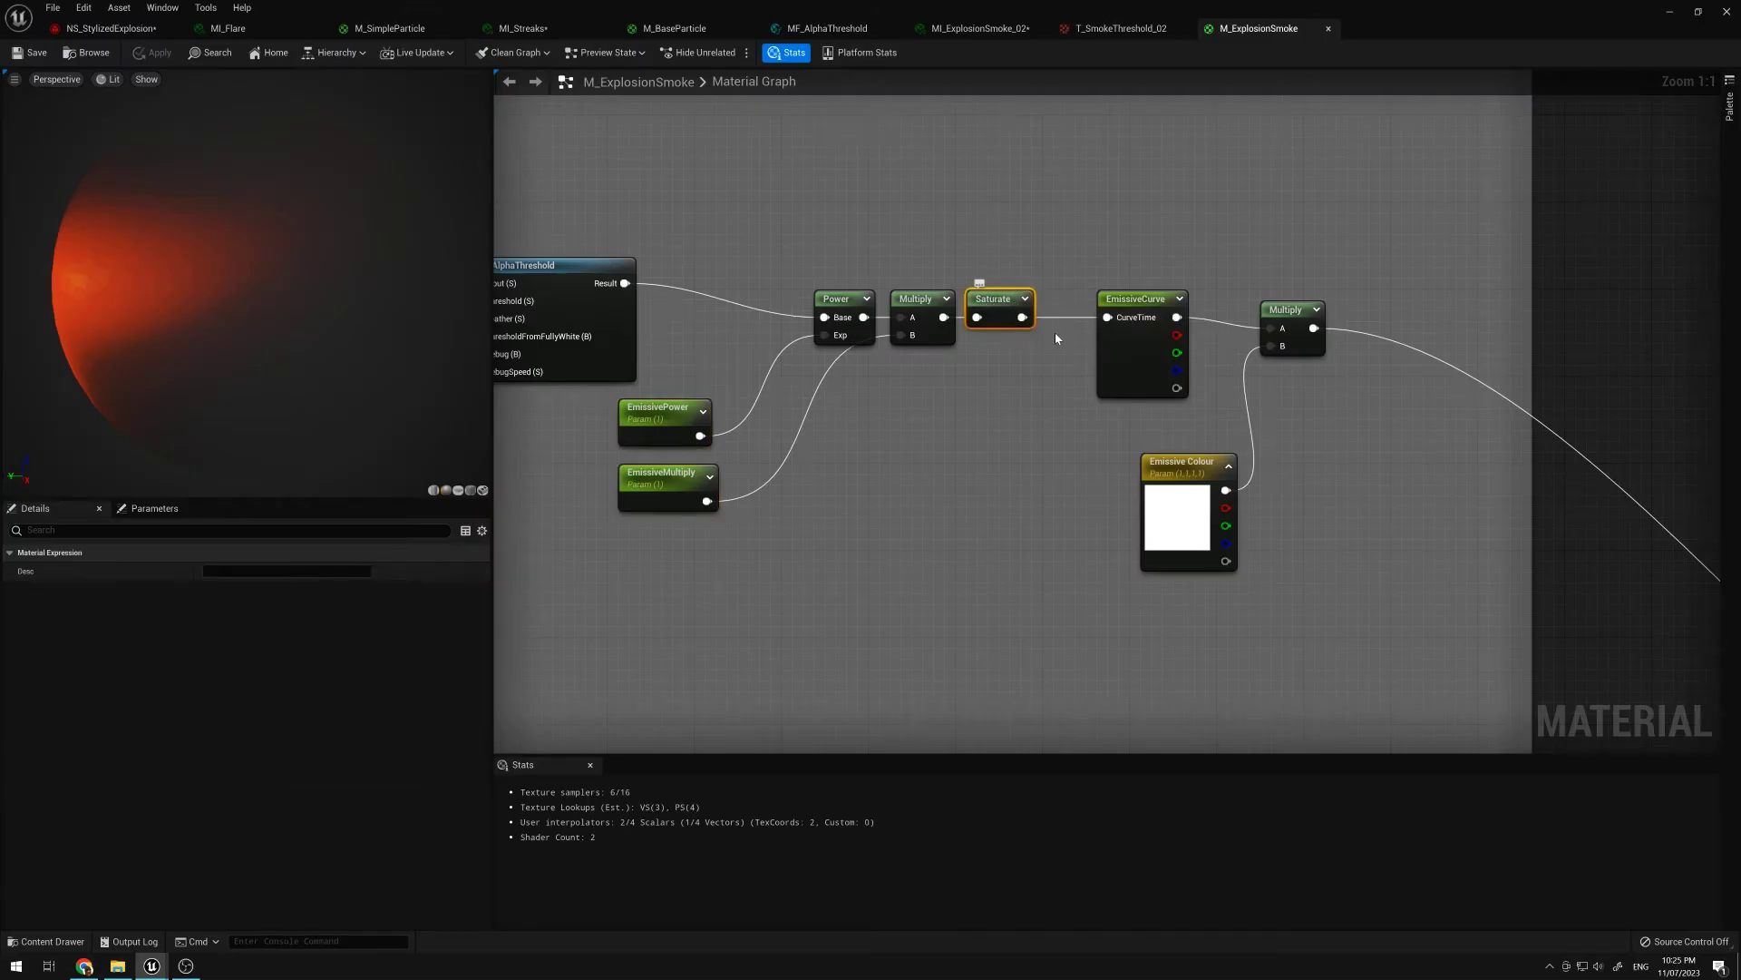
{"action": "left_click", "coordinate": [1134, 363]}
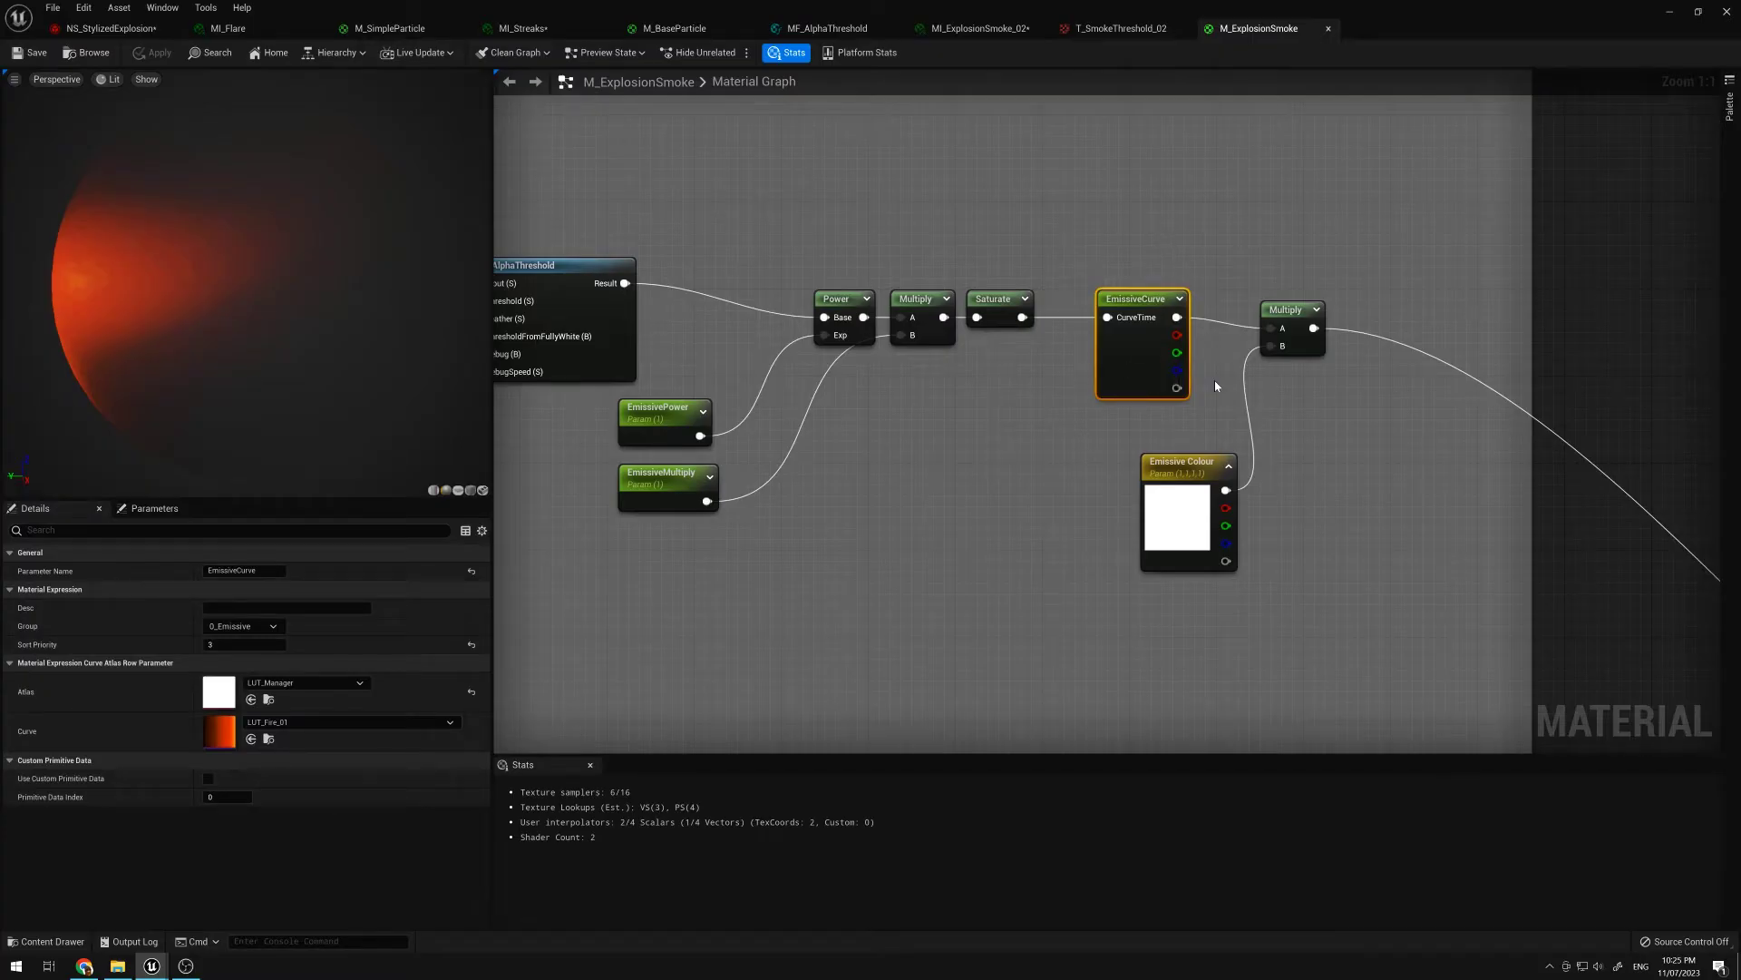
Step: Open the LUT_Manager curve atlas to view its LUT_Fire_01 and LUT_FireTrail gradient curves
{"action": "double_click", "coordinate": [218, 691]}
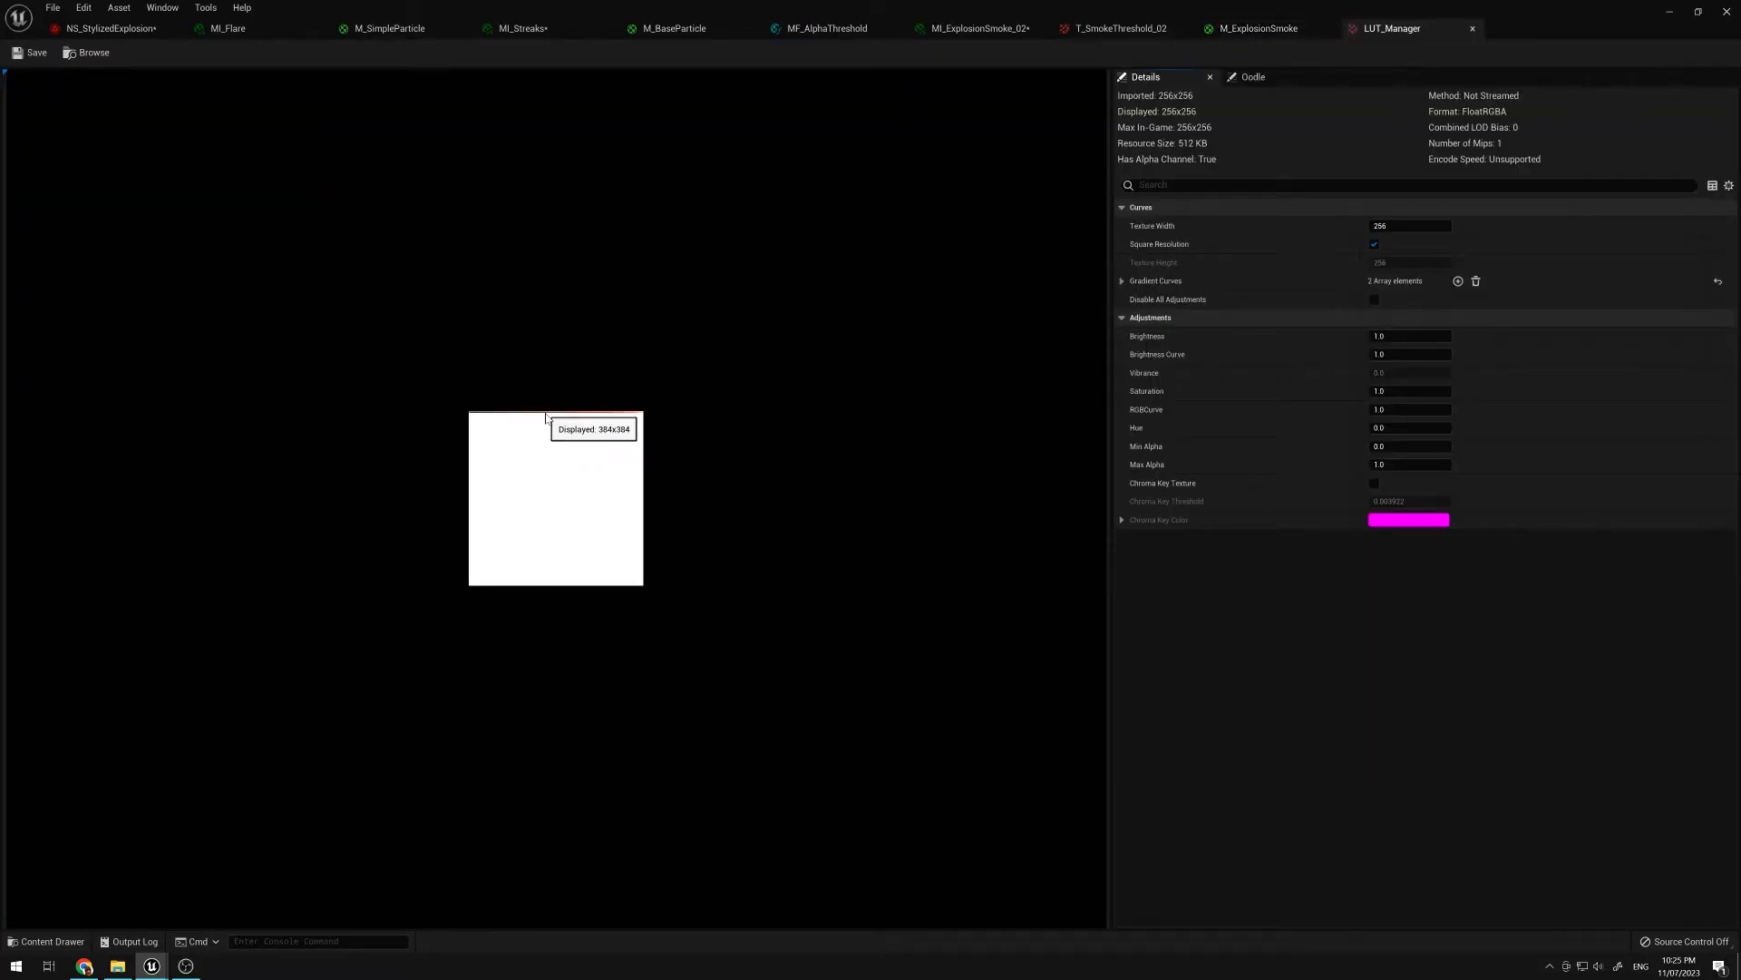
{"action": "left_click", "coordinate": [1122, 281]}
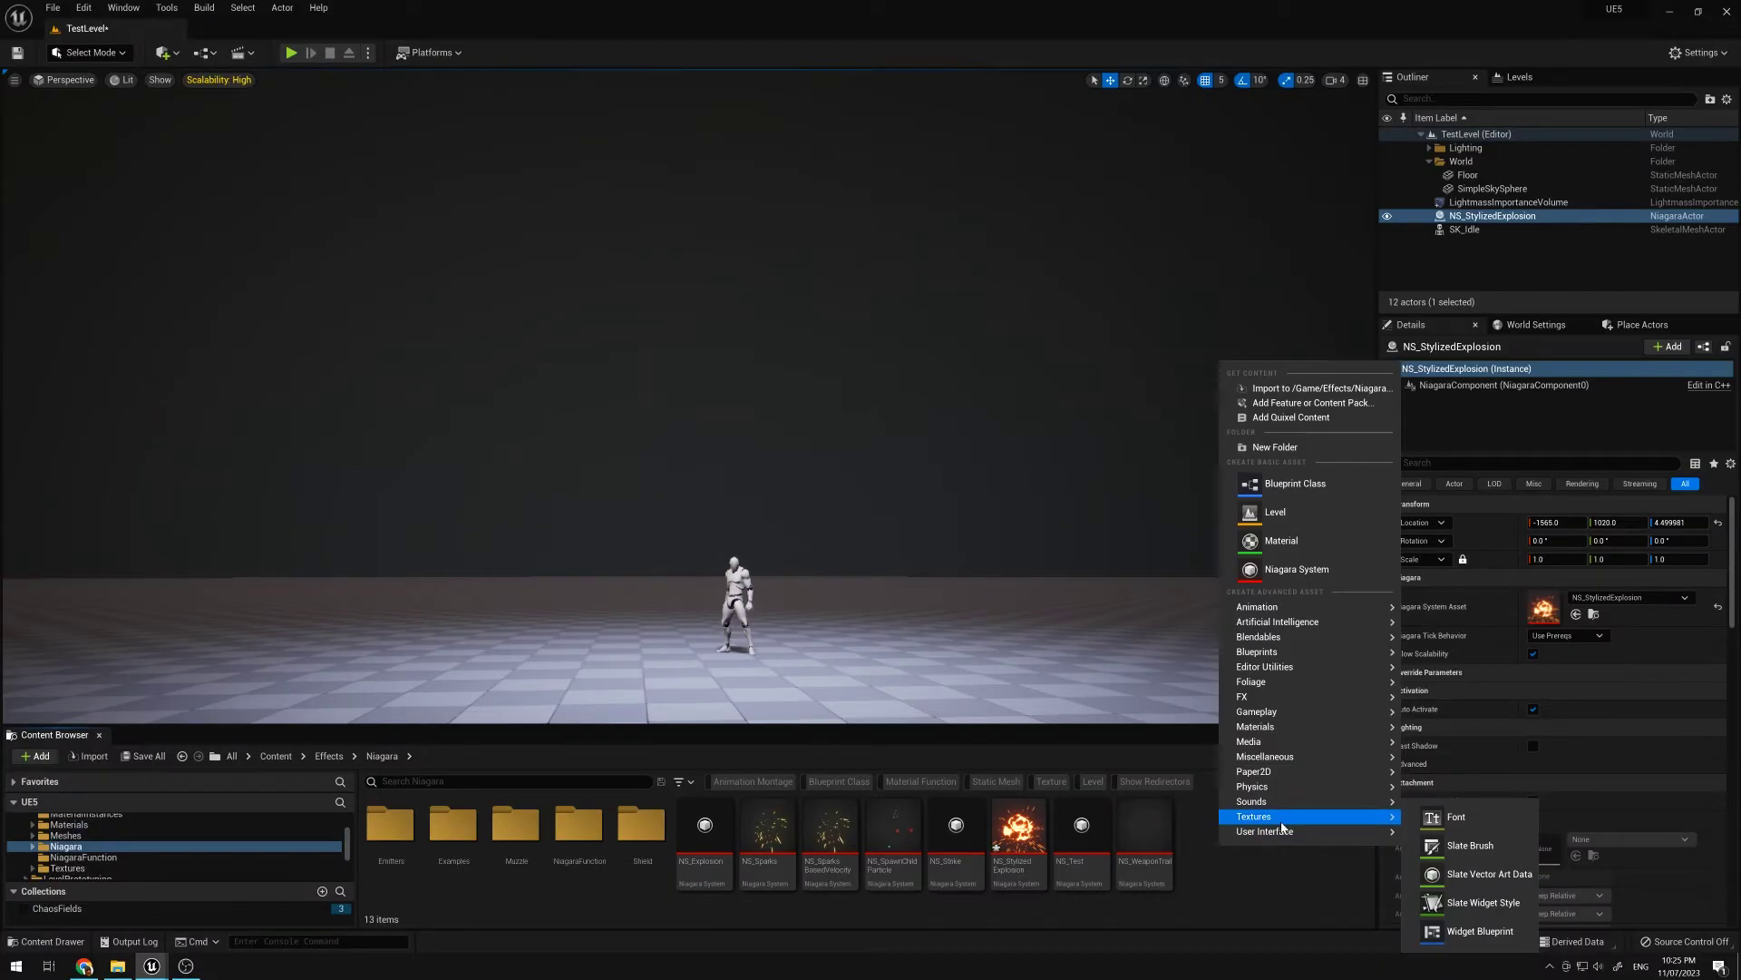
{"action": "mouse_move", "coordinate": [1297, 759]}
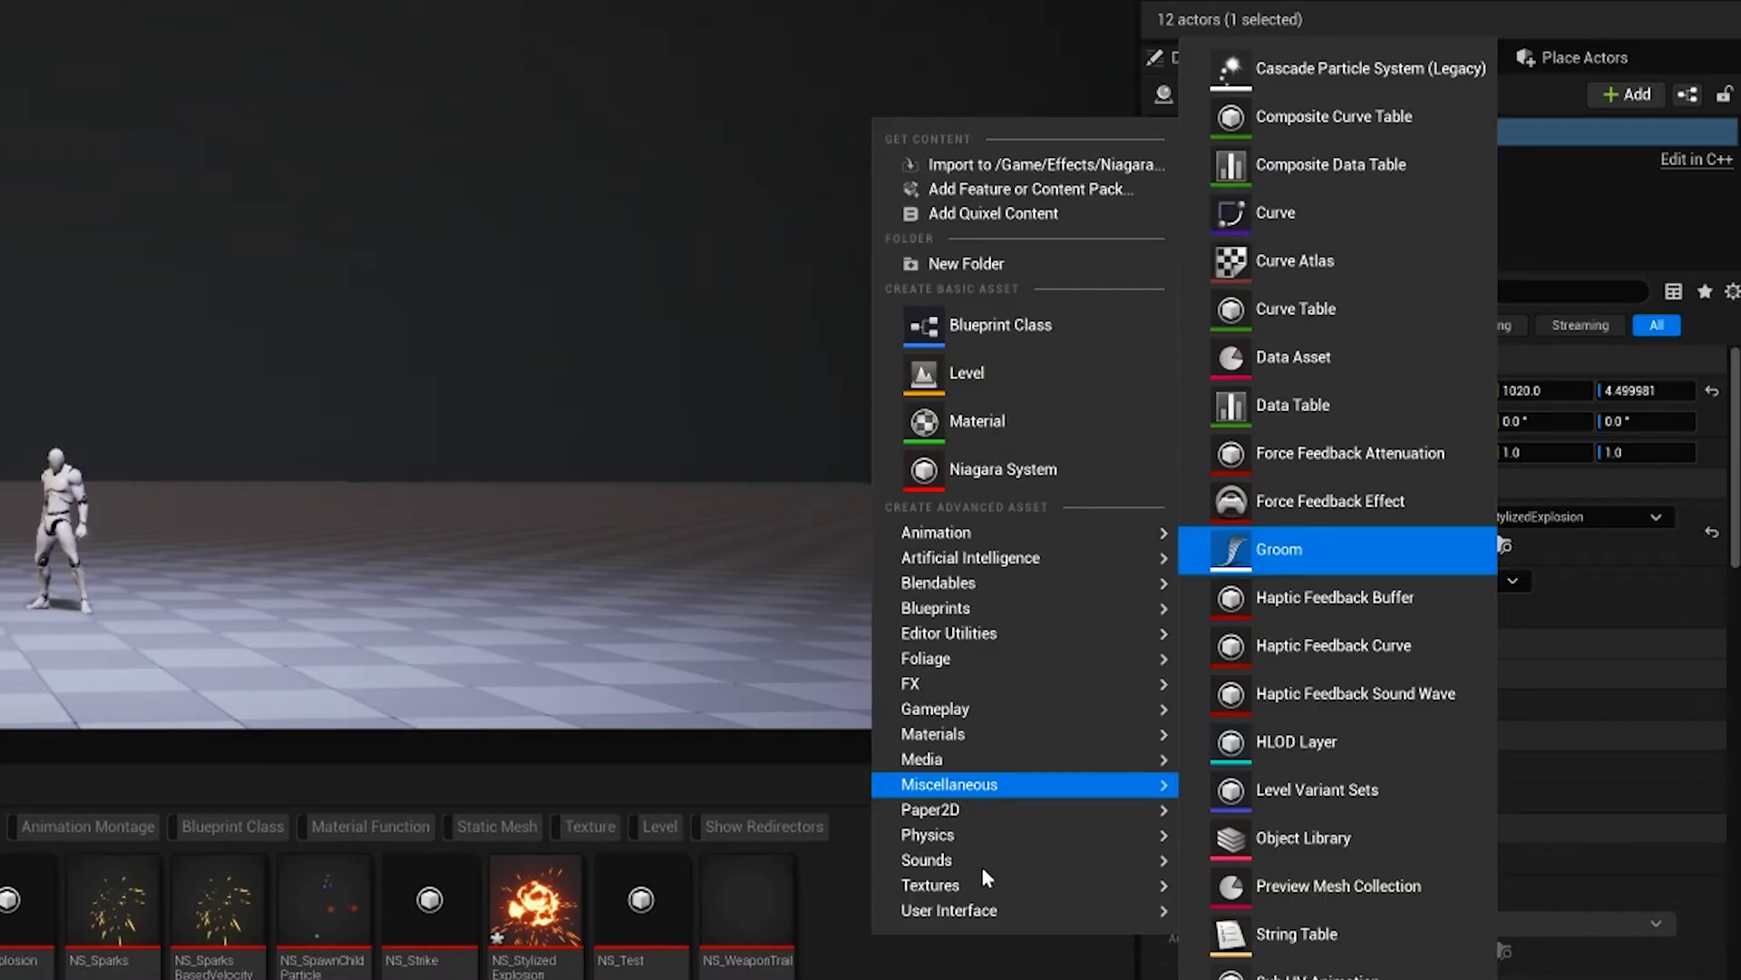
{"action": "key", "text": "Escape"}
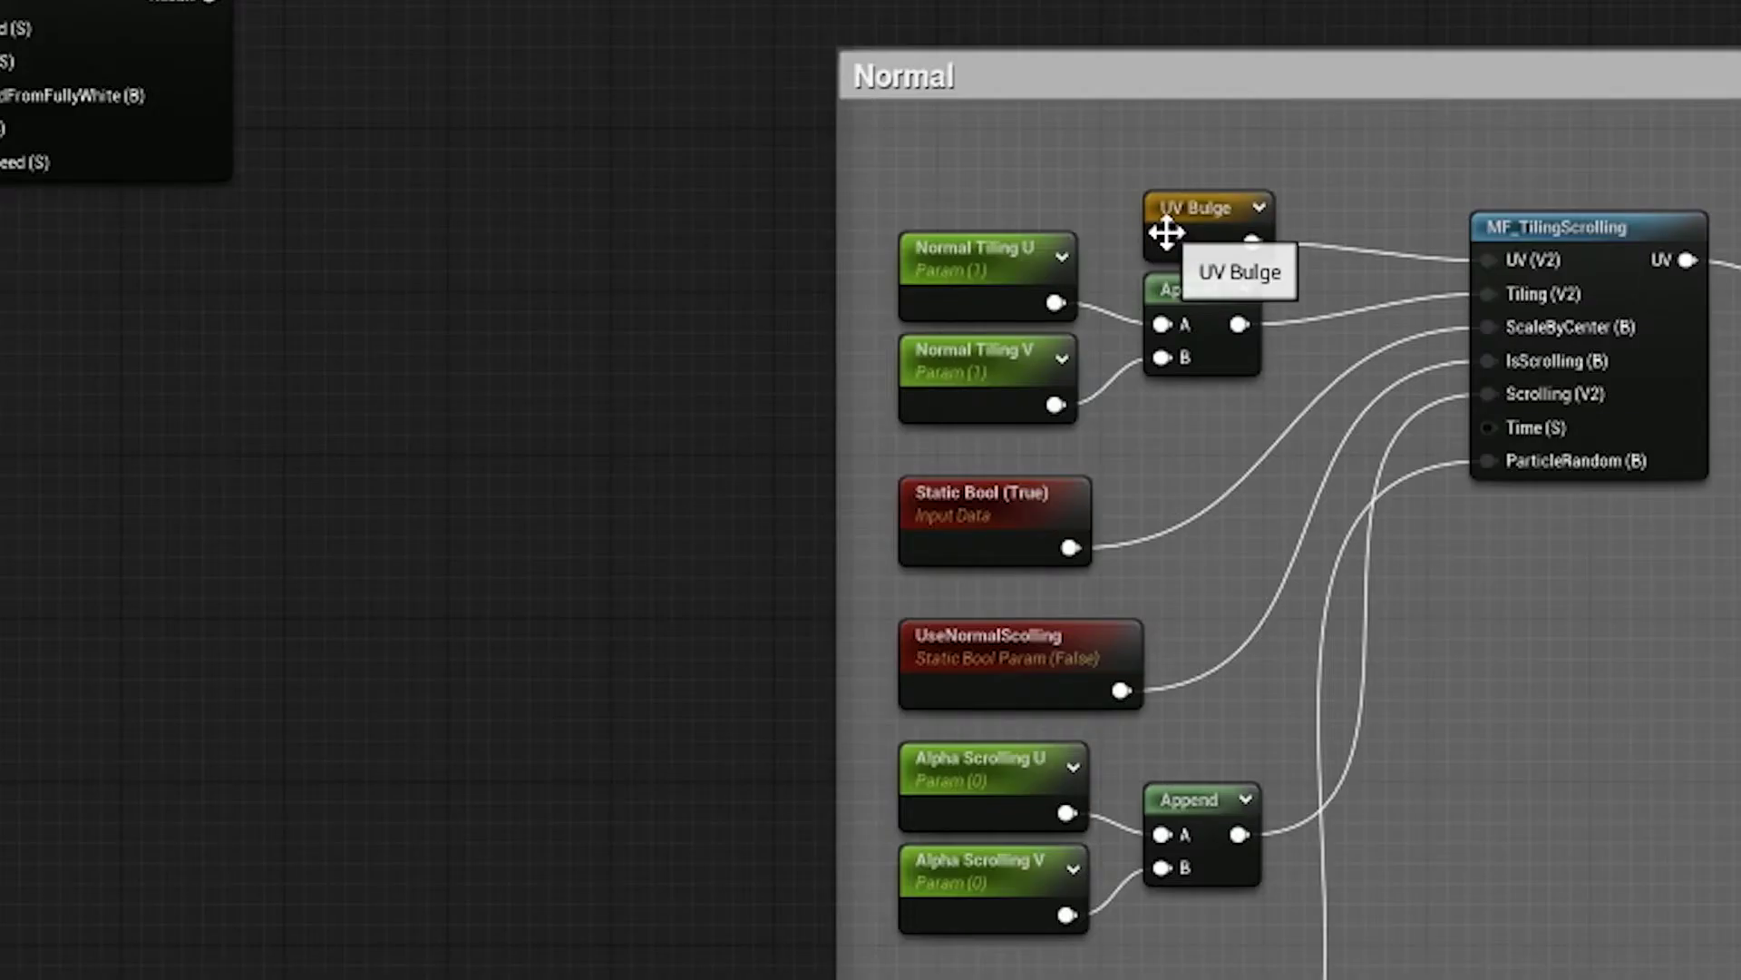
Step: Open the MF_UV_Bulge material function from the UV Bulge node and inspect its input nodes
{"action": "left_click", "coordinate": [1167, 233]}
{"action": "right_click_drag", "start_coordinate": [660, 435], "coordinate": [611, 498]}
{"action": "scroll", "coordinate": [886, 420], "scroll_direction": "down", "scroll_amount": 4}
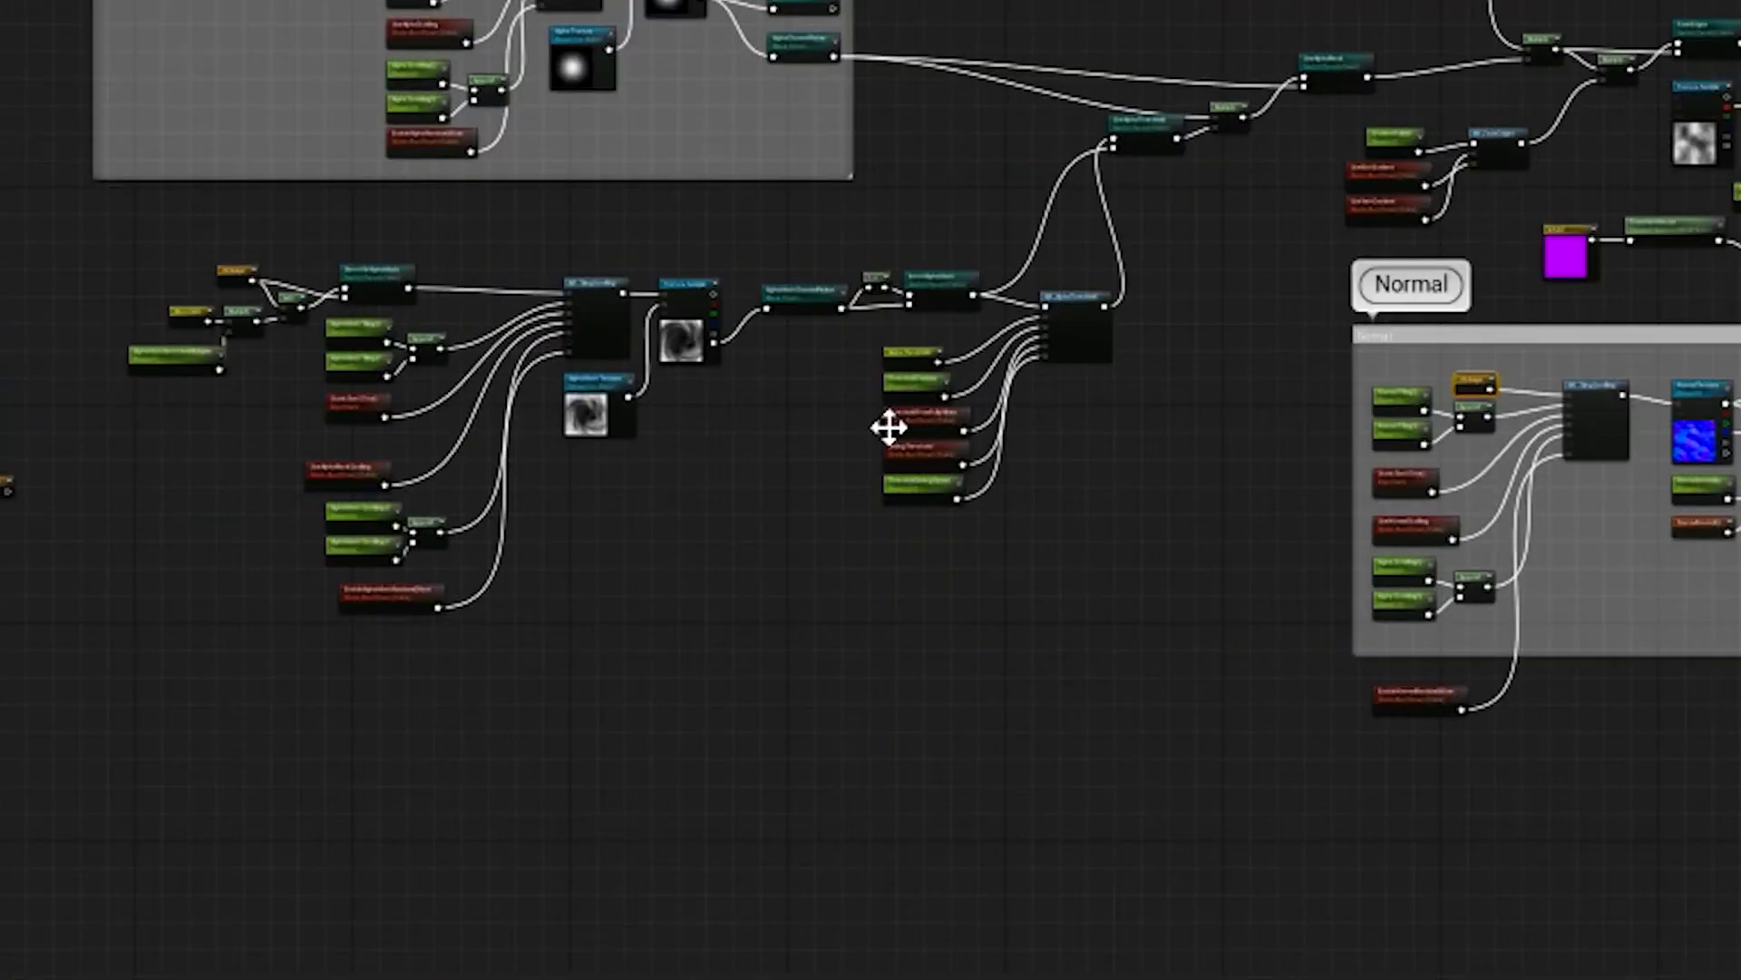
{"action": "scroll", "coordinate": [781, 563], "scroll_direction": "up", "scroll_amount": 4}
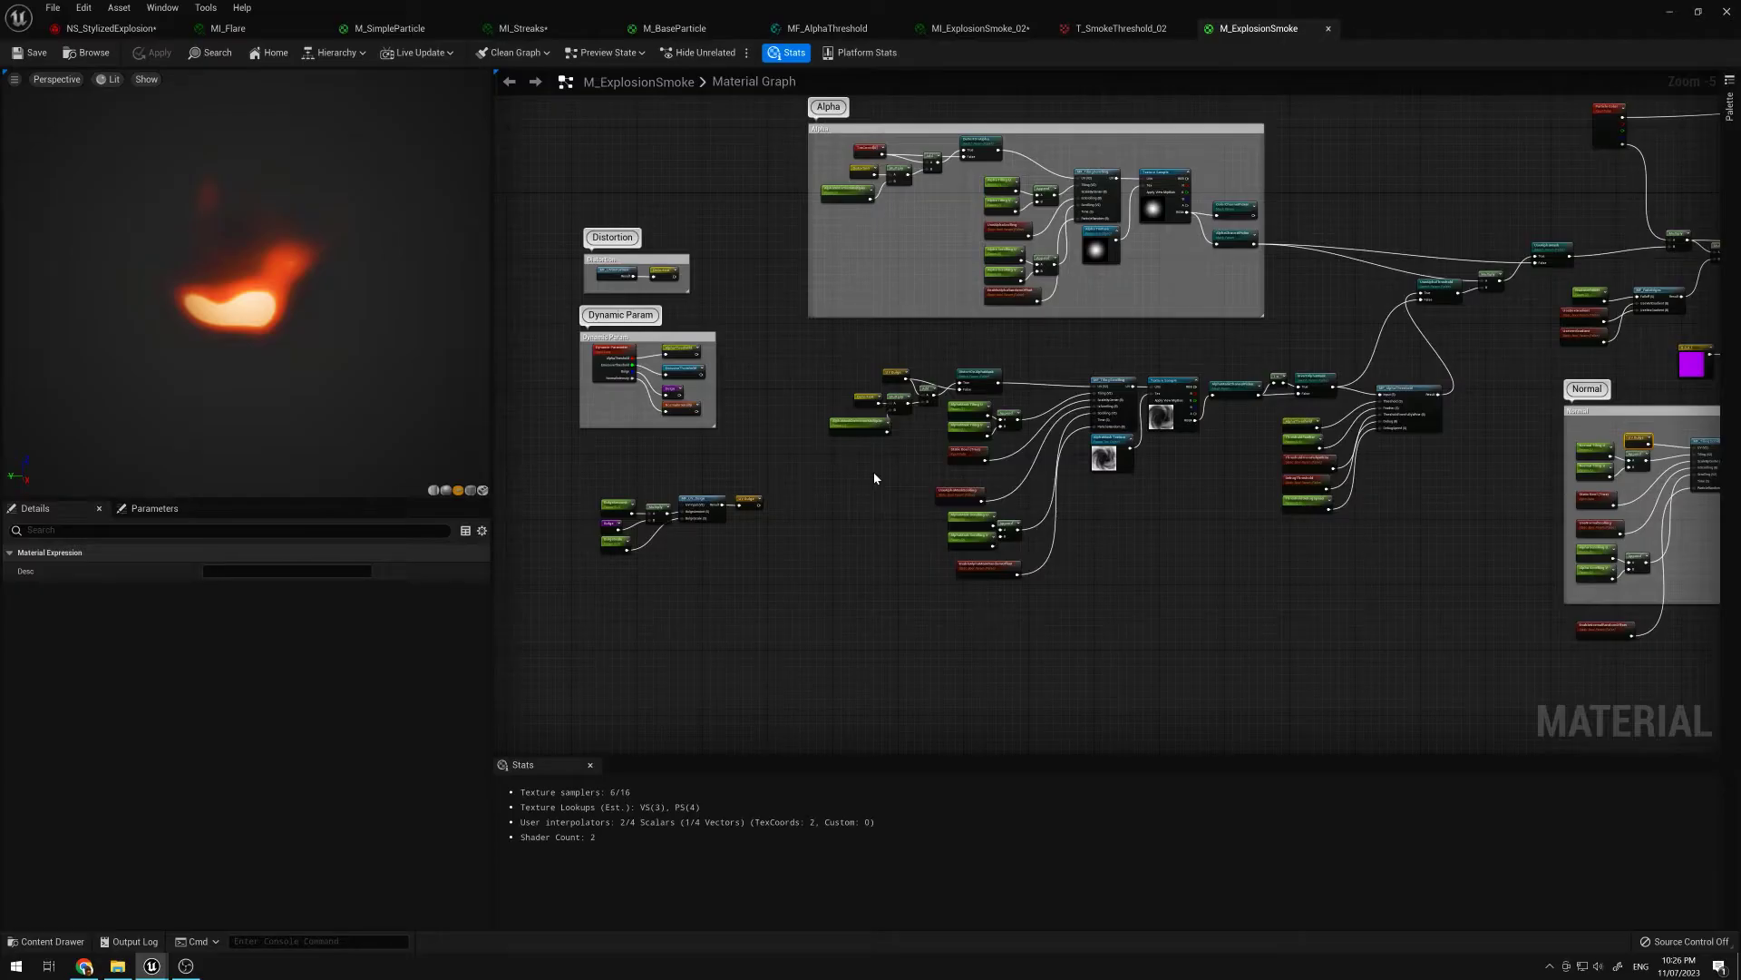
{"action": "scroll", "coordinate": [875, 472], "scroll_direction": "up", "scroll_amount": 6}
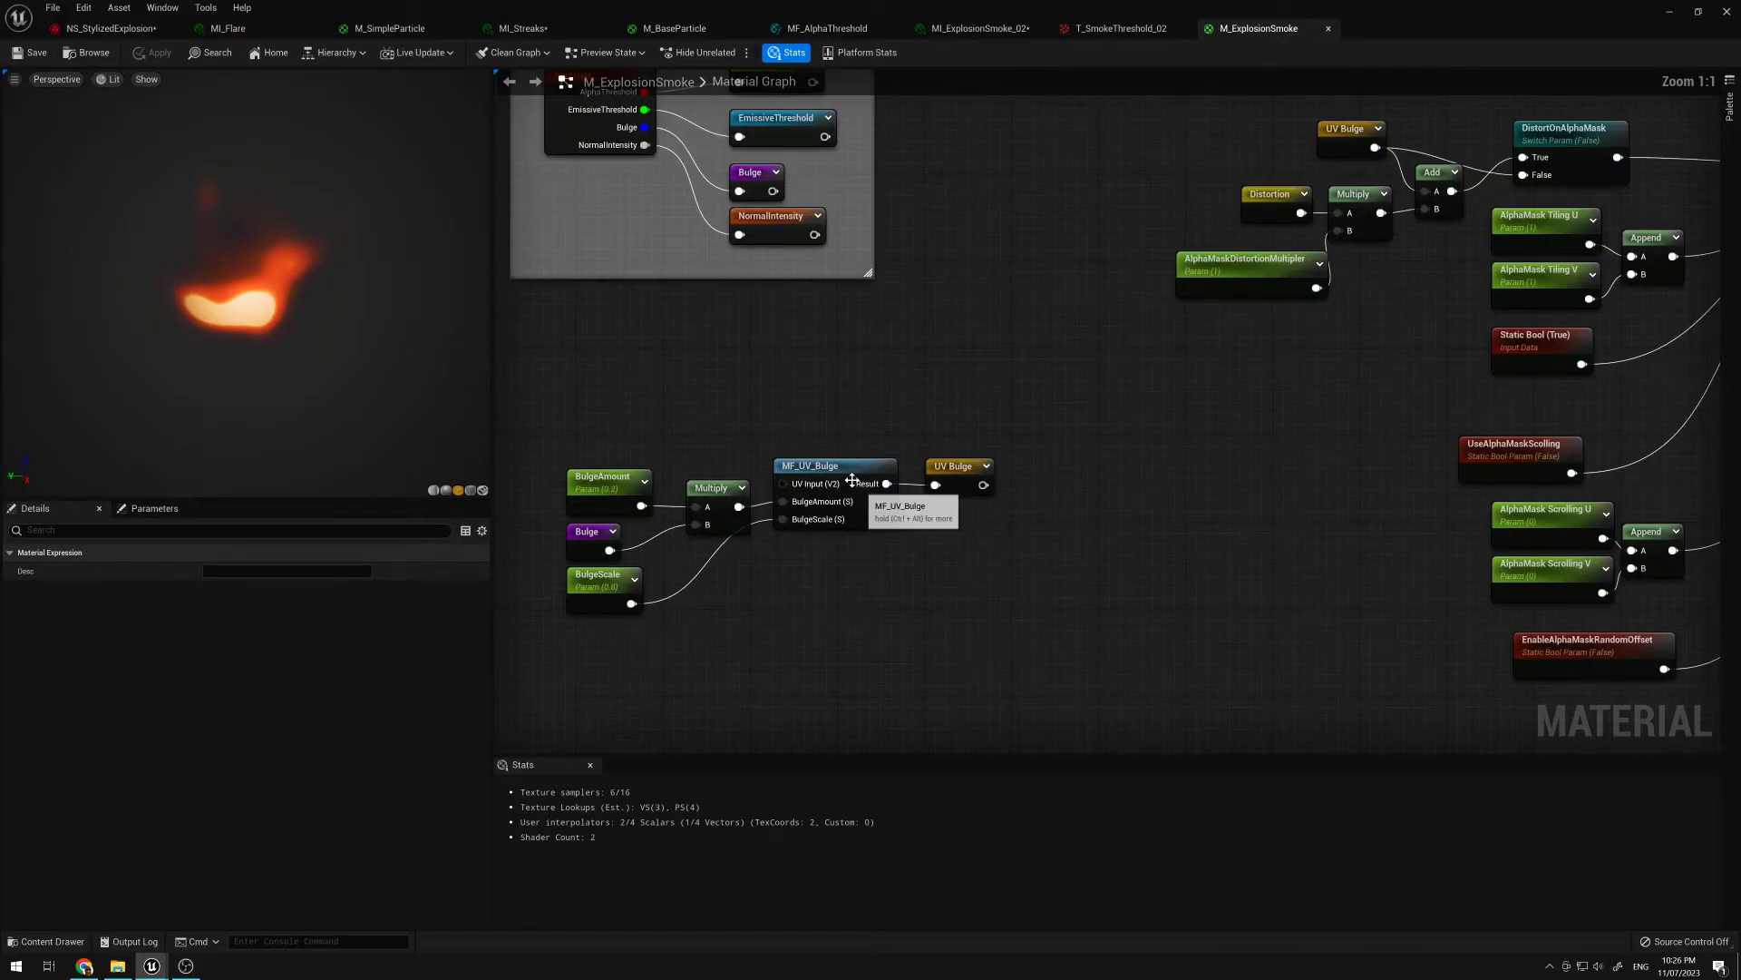
{"action": "double_click", "coordinate": [974, 444]}
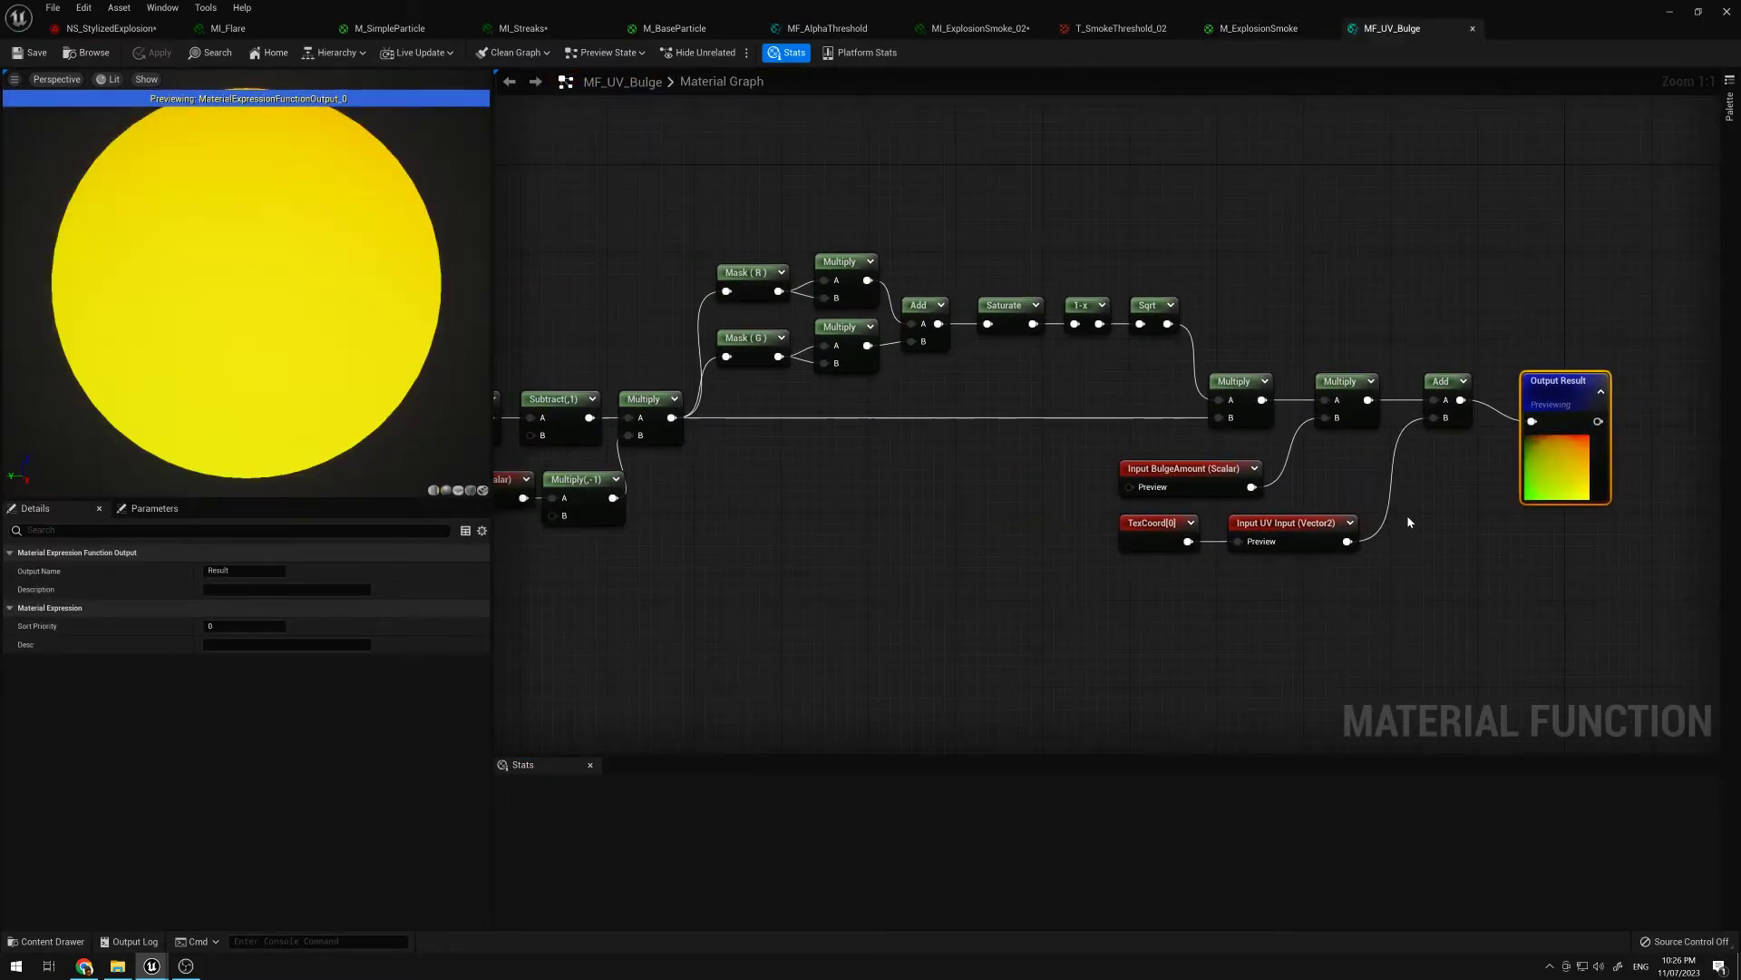
{"action": "scroll", "coordinate": [1406, 516], "scroll_direction": "down", "scroll_amount": 1}
{"action": "right_click_drag", "start_coordinate": [1406, 515], "coordinate": [1564, 498]}
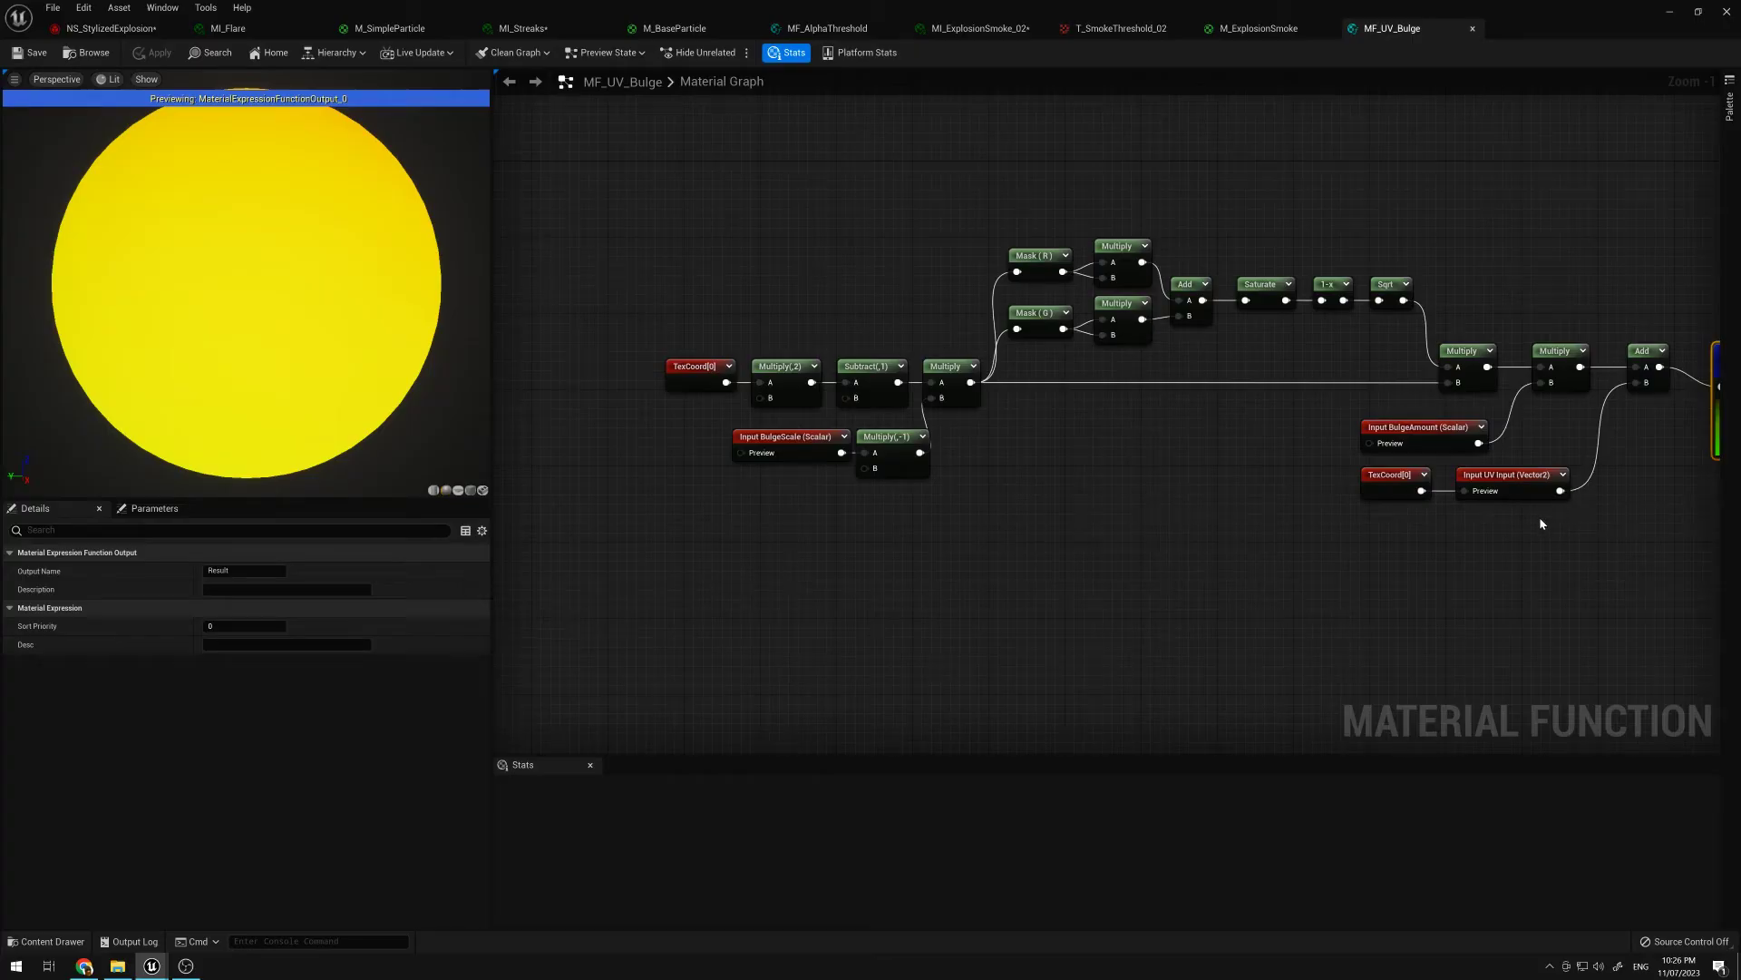
Step: Back in M_ExplosionSmoke, set BulgeAmount to 0.429, then return to NS_StylizedExplosion
{"action": "left_click", "coordinate": [1261, 29]}
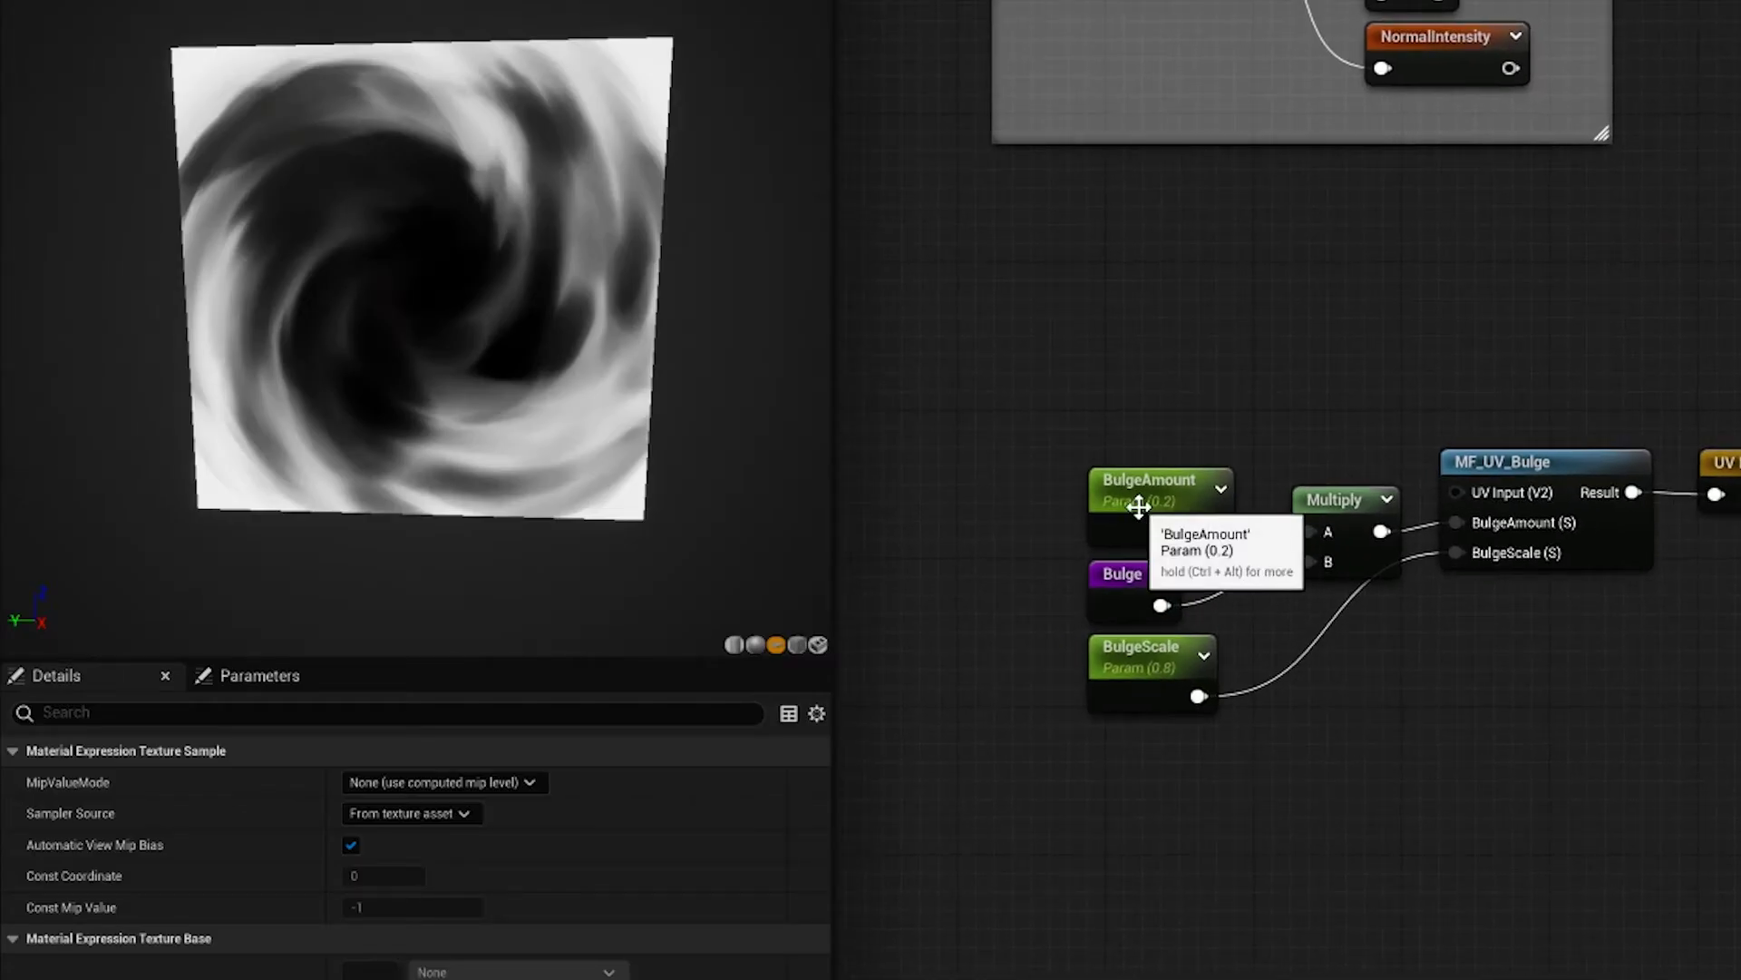
{"action": "left_click", "coordinate": [1136, 496]}
{"action": "mouse_move", "coordinate": [399, 844]}
{"action": "left_mouse_down"}
{"action": "mouse_move", "coordinate": [376, 845]}
{"action": "mouse_move", "coordinate": [418, 846]}
{"action": "left_mouse_up"}
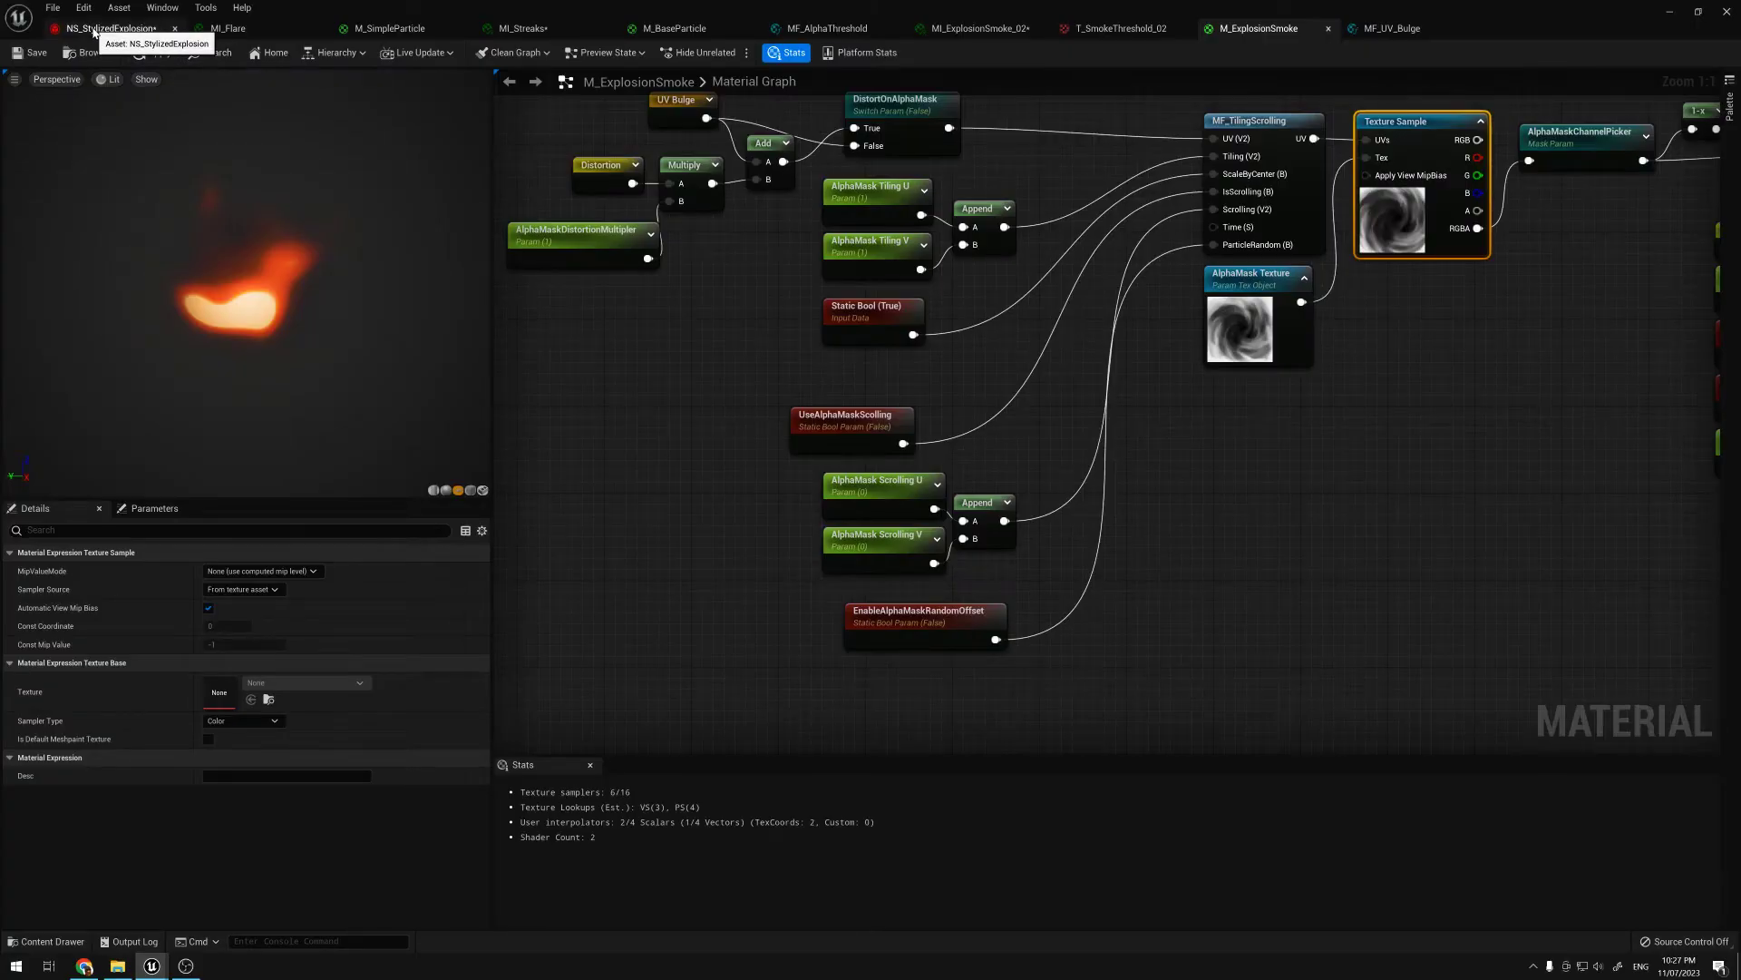
{"action": "scroll", "coordinate": [955, 356], "scroll_direction": "down", "scroll_amount": 6}
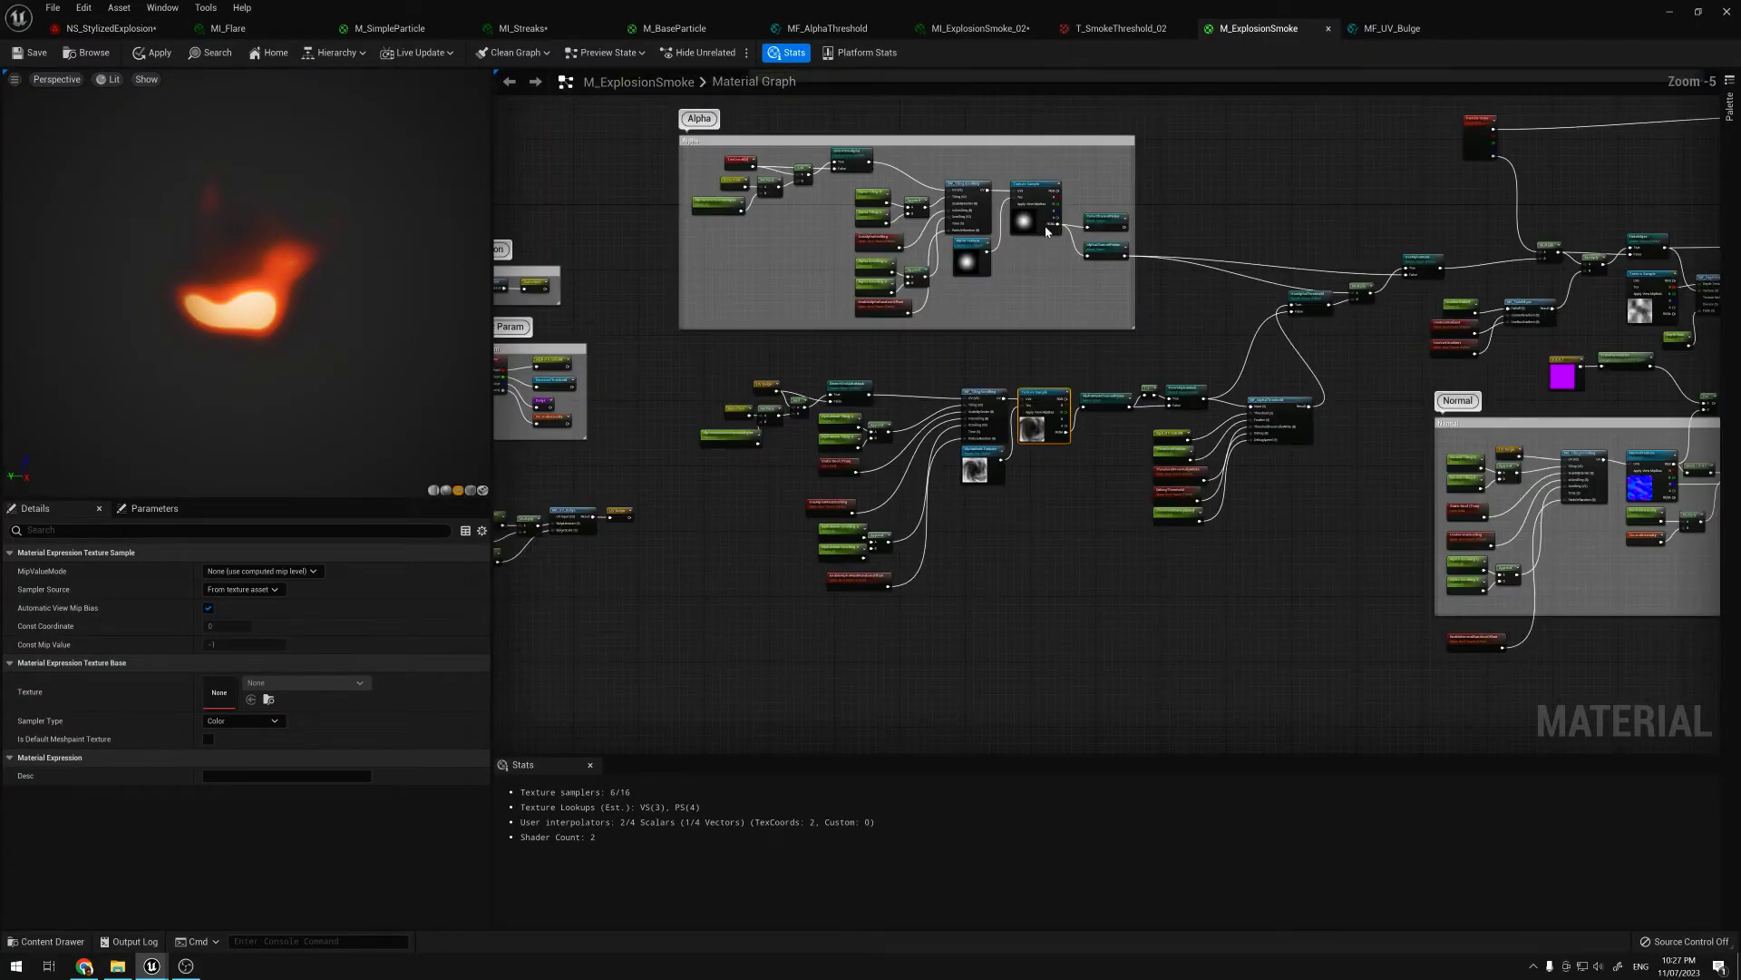
{"action": "right_click_drag", "start_coordinate": [1068, 328], "coordinate": [1283, 264]}
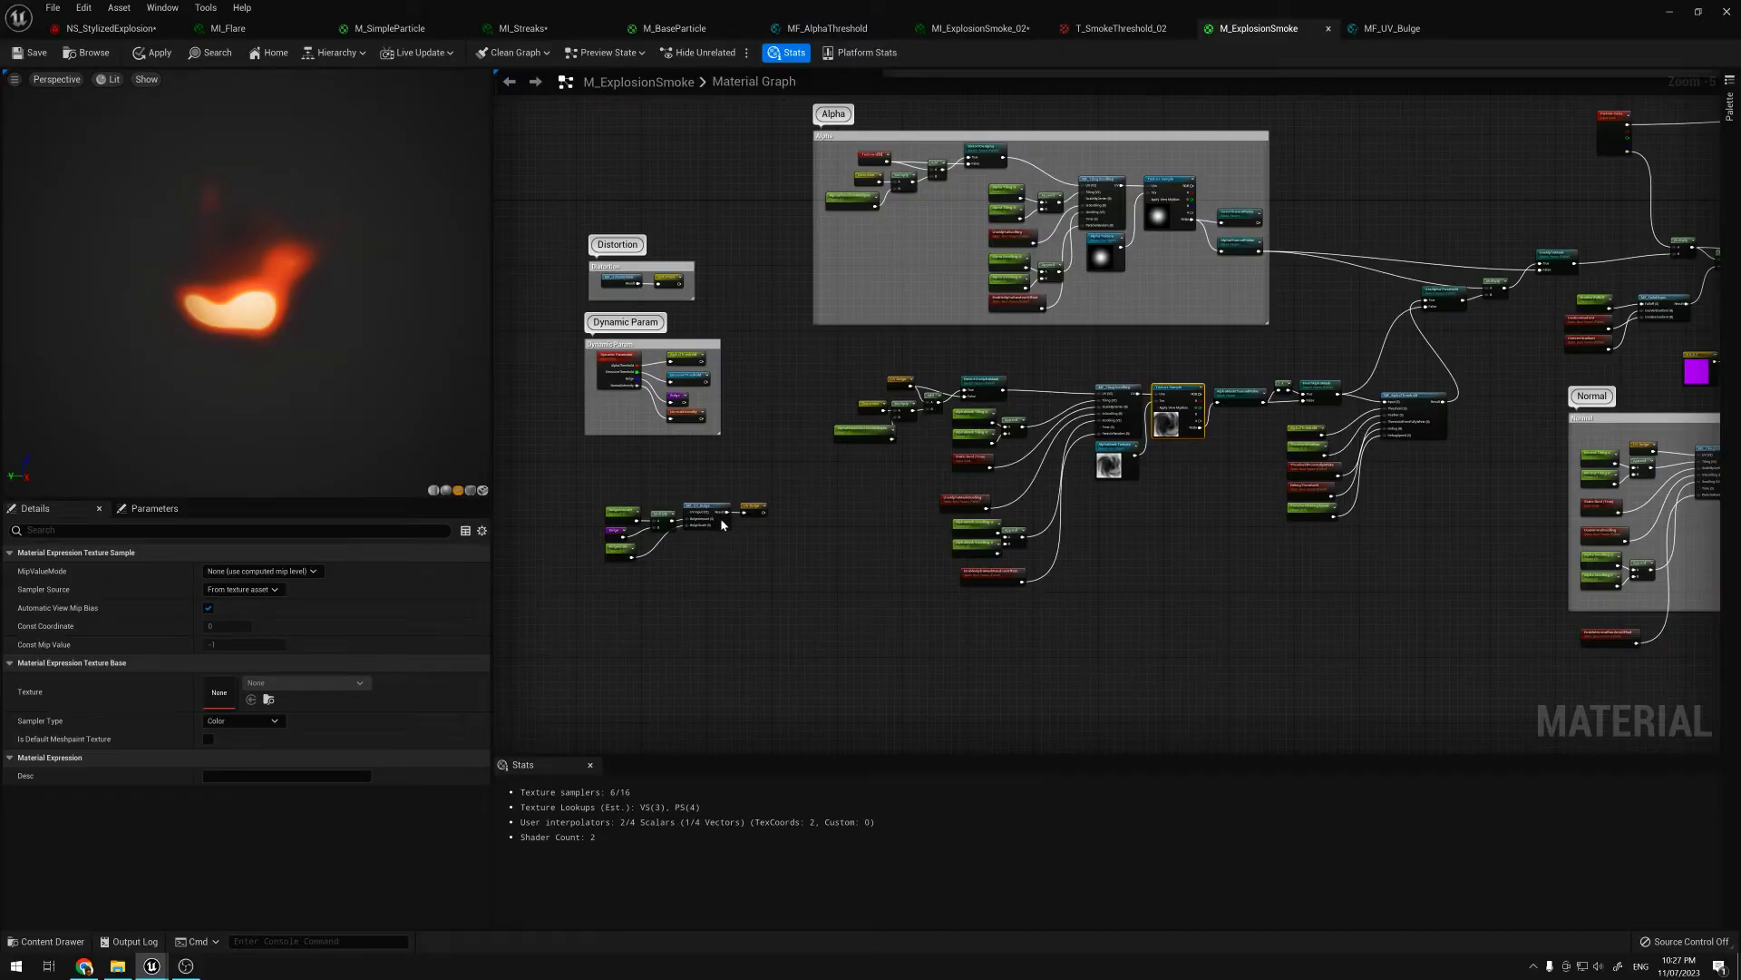
{"action": "left_click", "coordinate": [107, 28]}
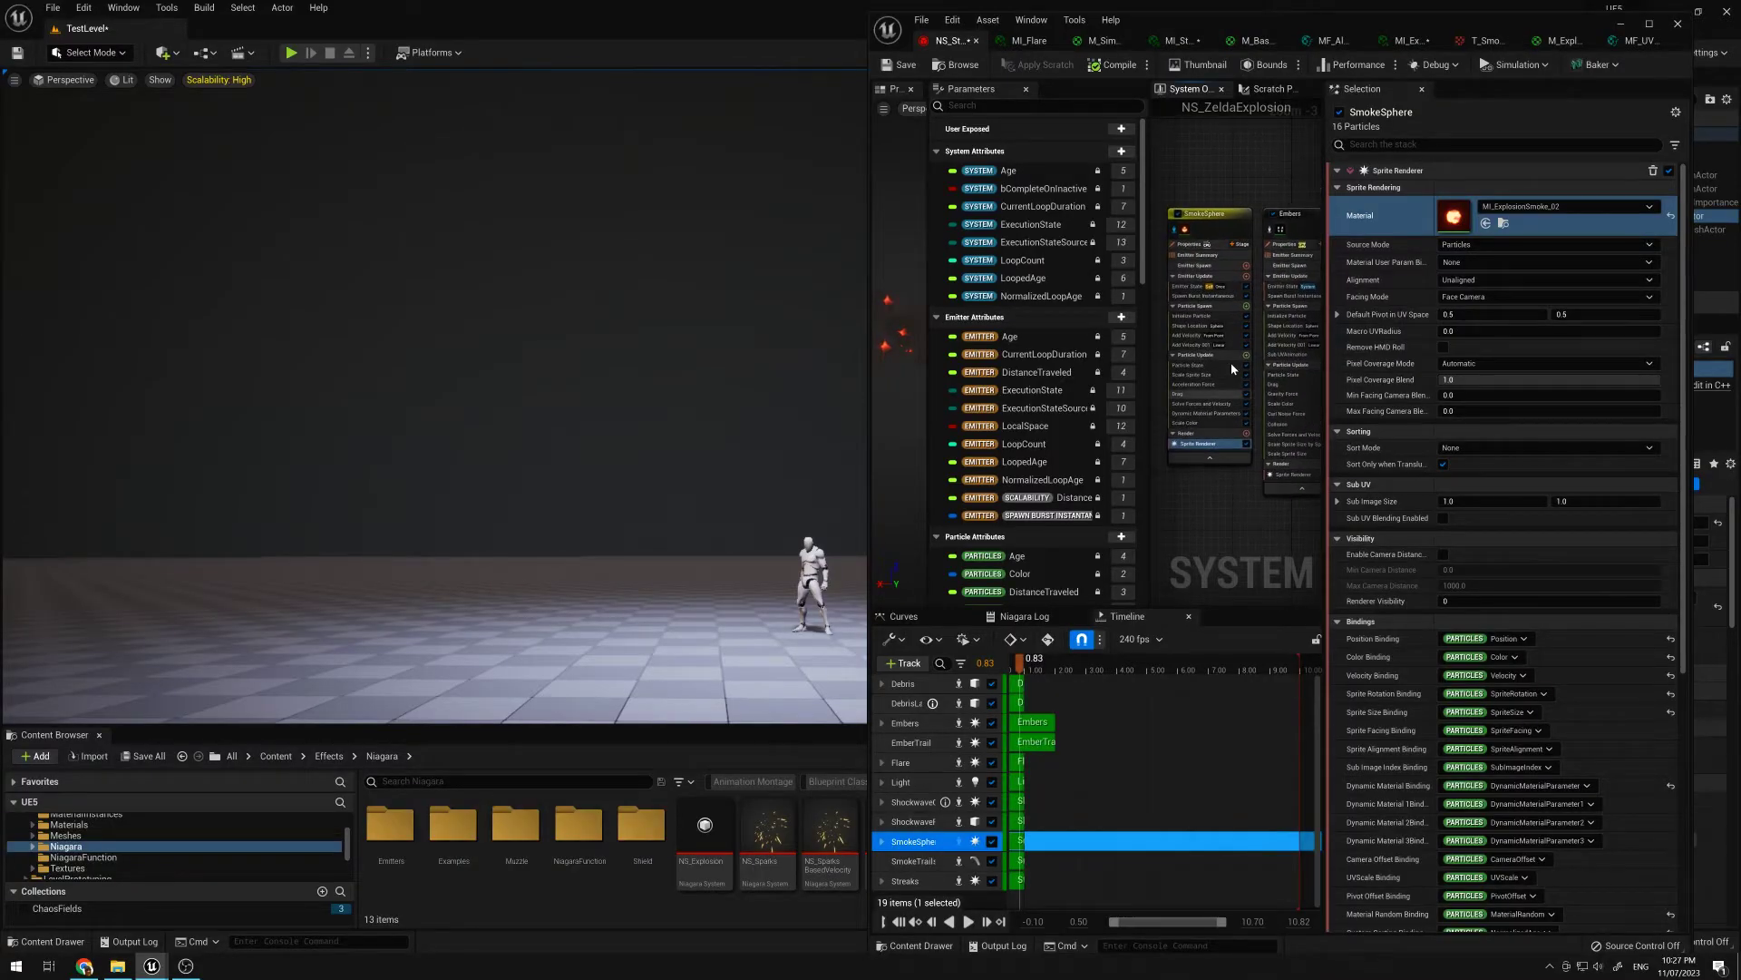
Step: Review SmokeSphere's Shape Location, Add Velocity, Scale Sprite Size, Acceleration Force, Drag and Dynamic Material Parameters modules
{"action": "scroll", "coordinate": [1211, 347], "scroll_direction": "up", "scroll_amount": 3}
{"action": "left_click", "coordinate": [1180, 318]}
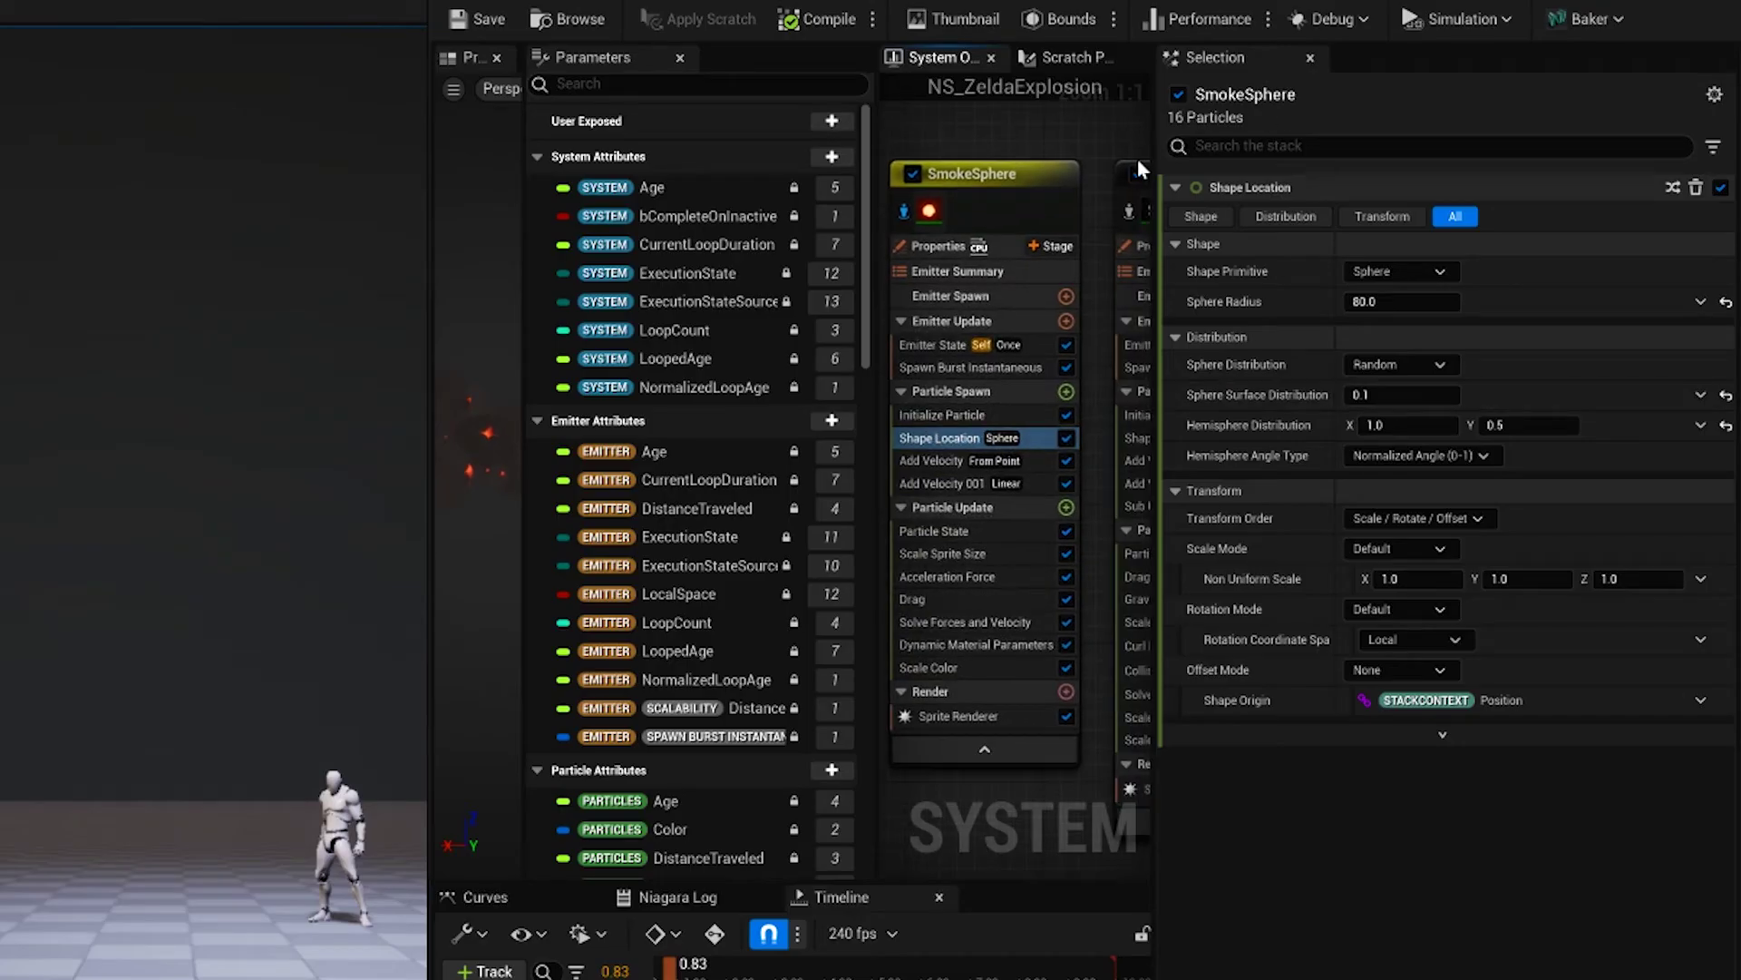
{"action": "left_click", "coordinate": [1036, 462]}
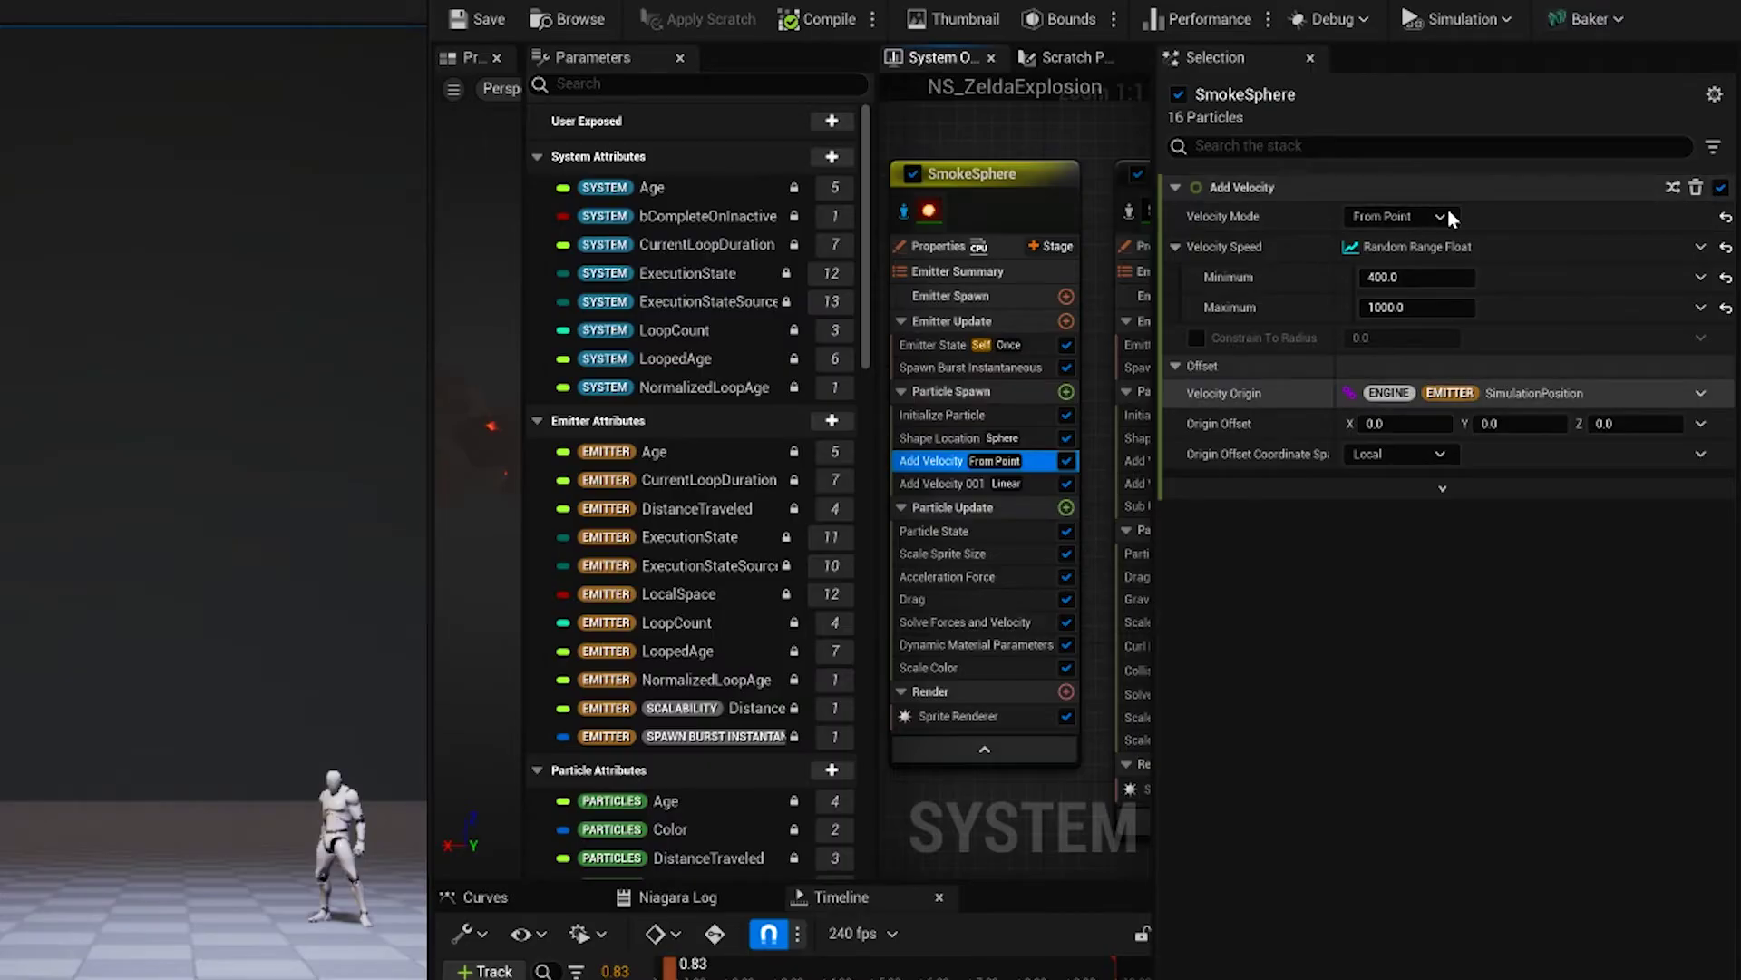
{"action": "left_click", "coordinate": [1034, 484]}
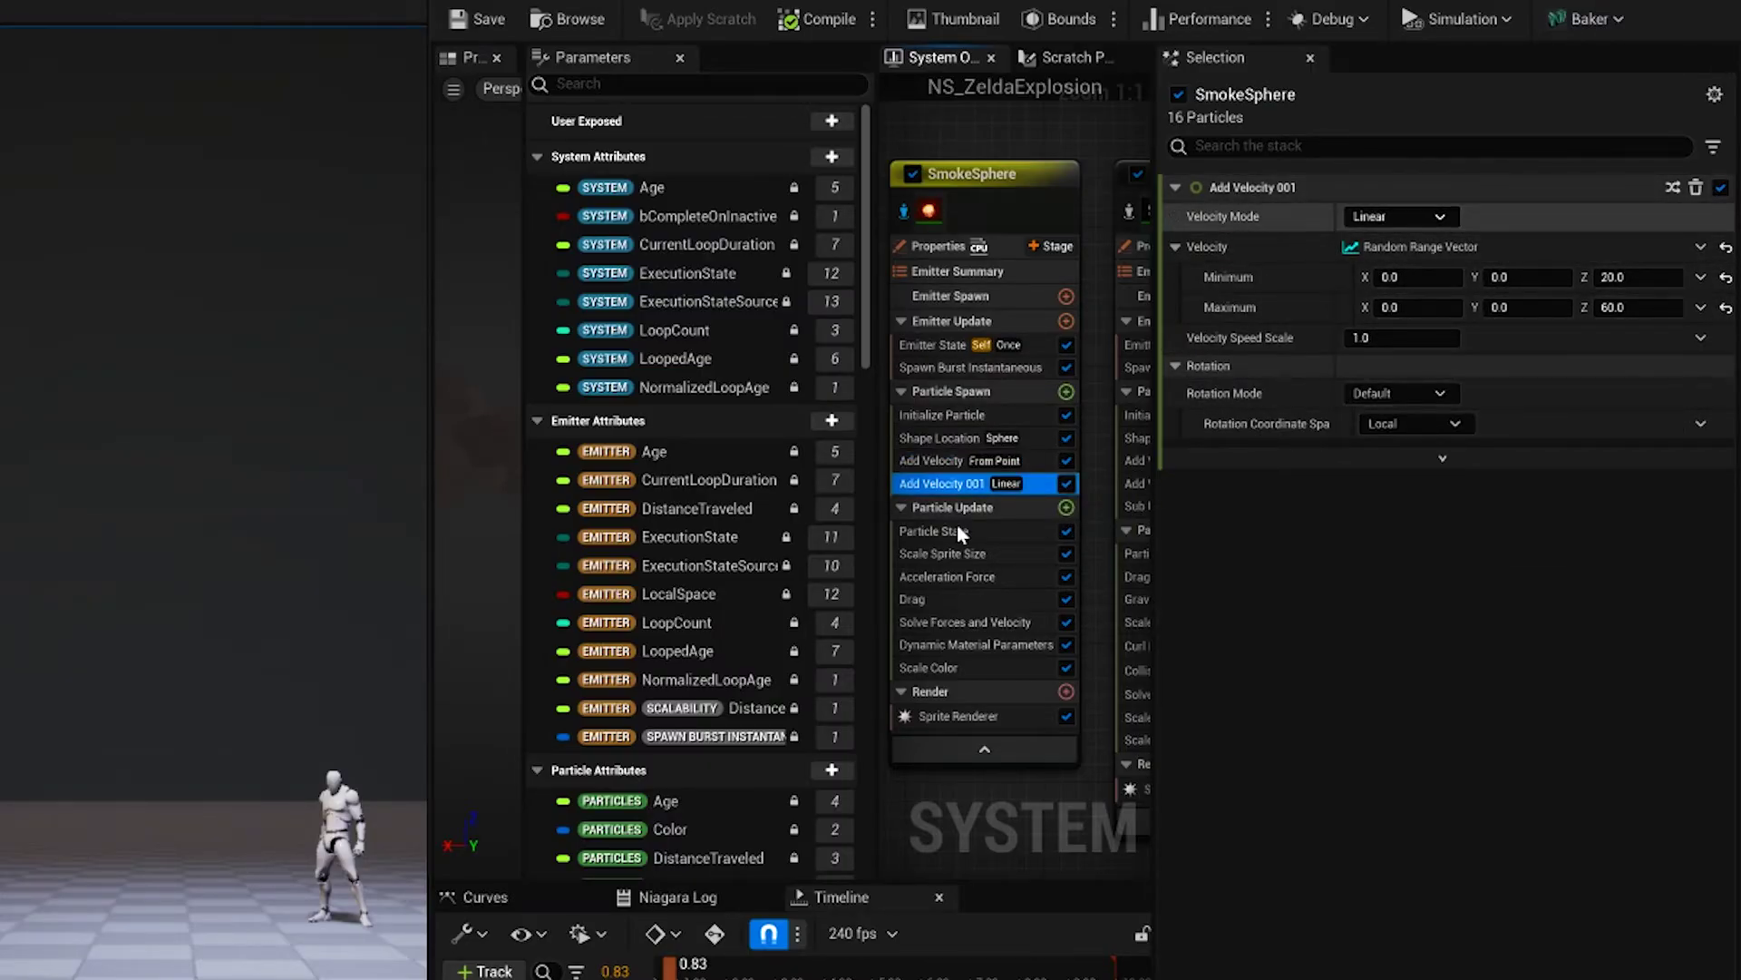
{"action": "left_click", "coordinate": [979, 553]}
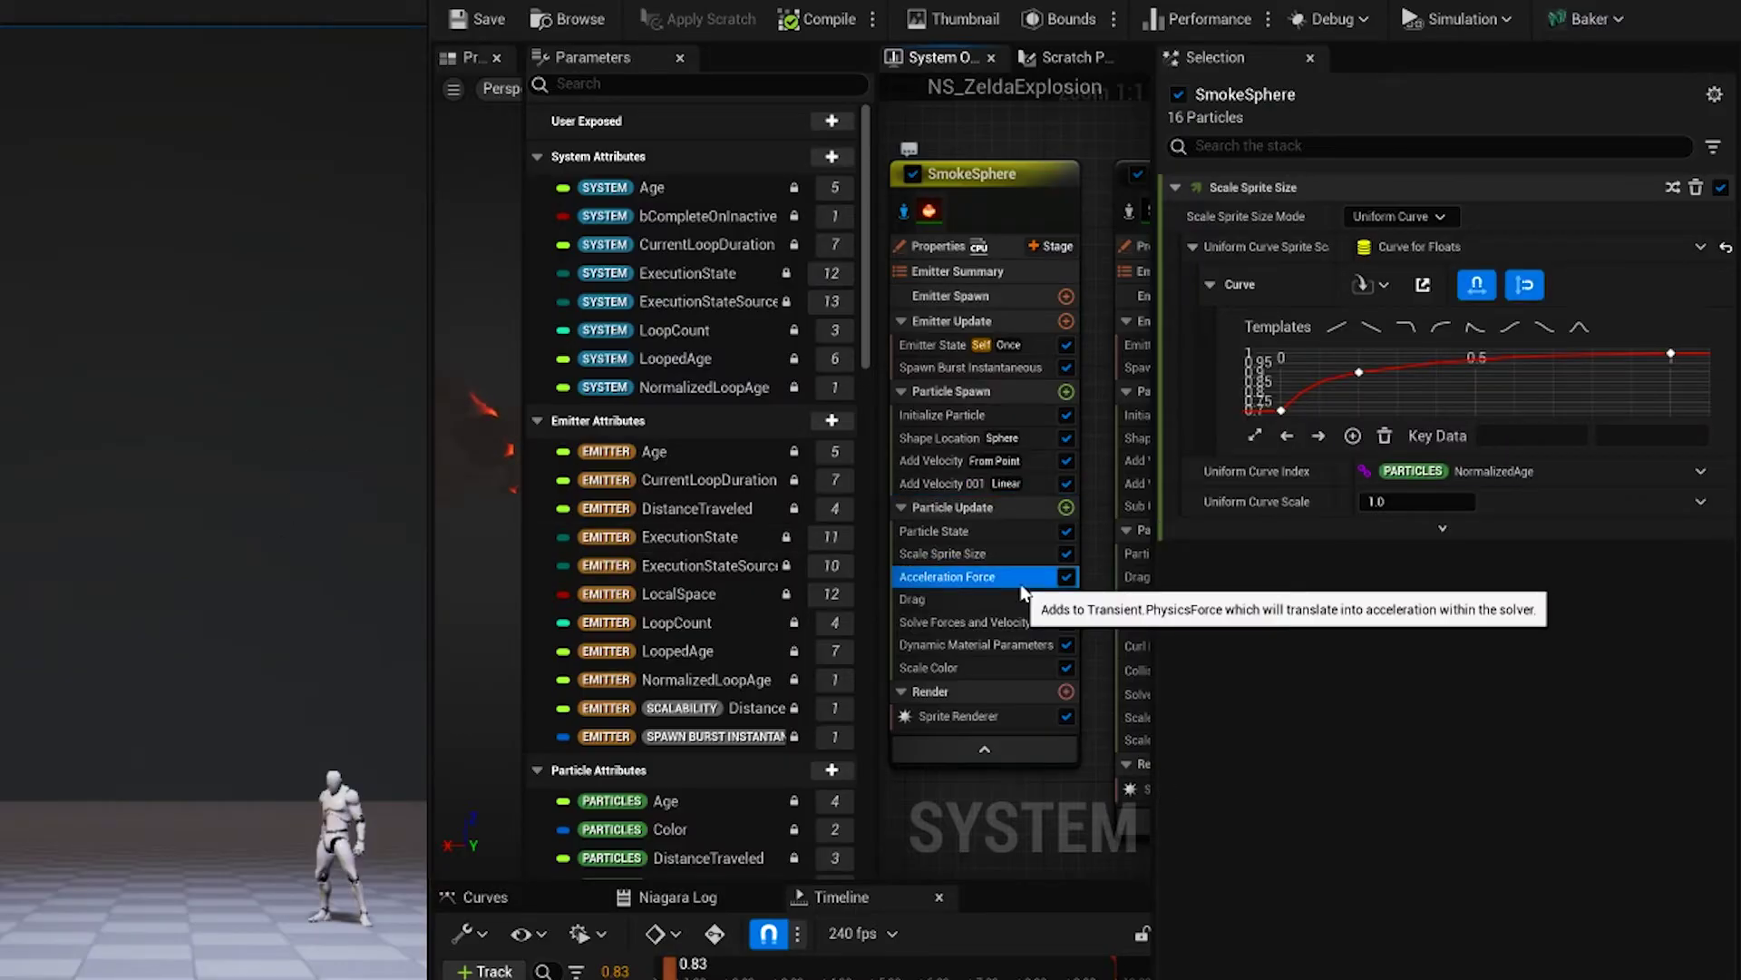
{"action": "left_click", "coordinate": [984, 577]}
{"action": "left_click", "coordinate": [996, 601]}
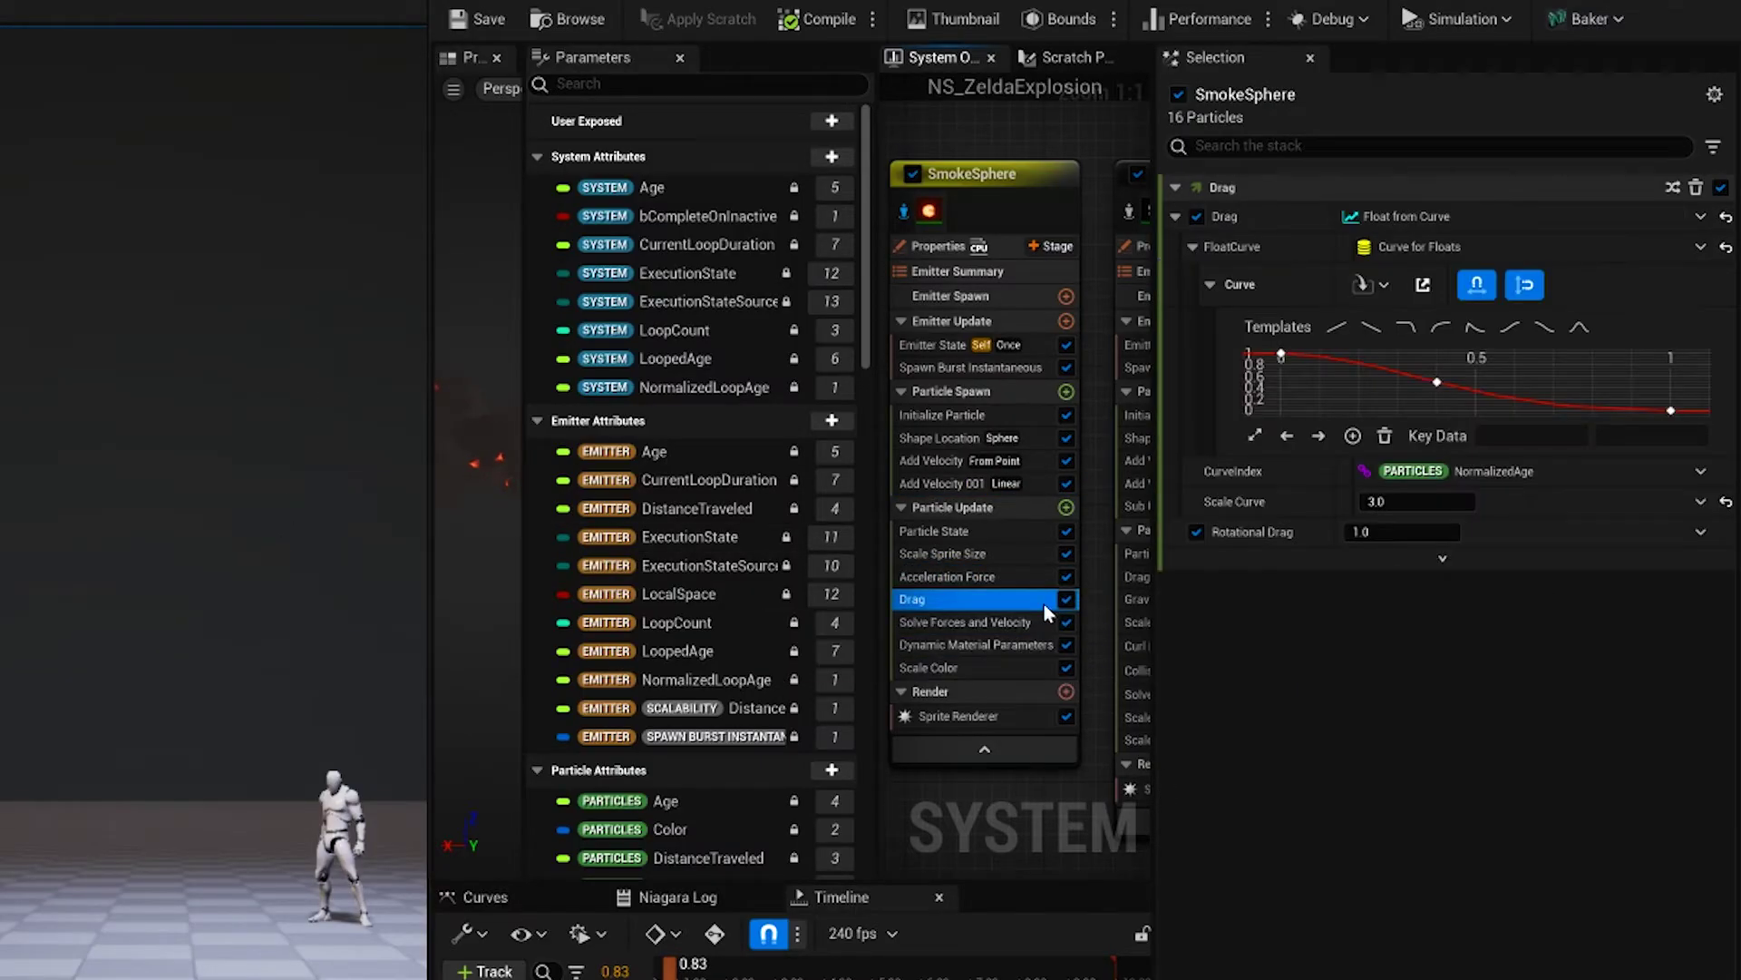
{"action": "left_click", "coordinate": [971, 647]}
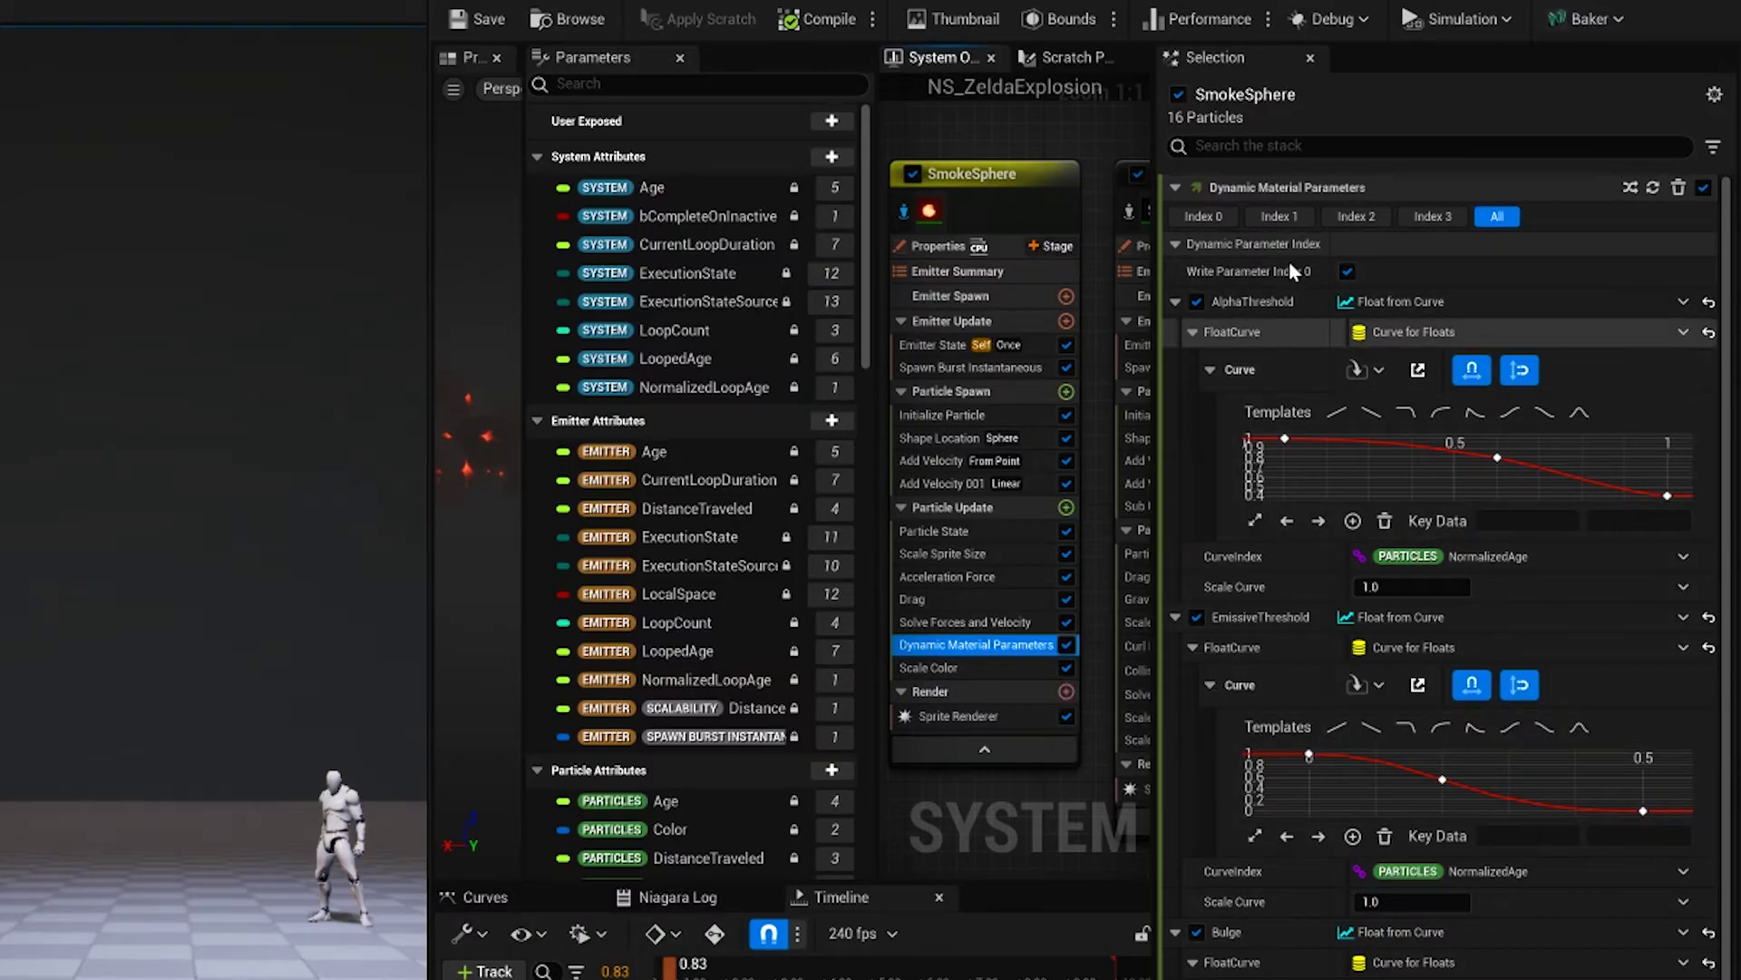
{"action": "scroll", "coordinate": [1419, 610], "scroll_direction": "down", "scroll_amount": 3}
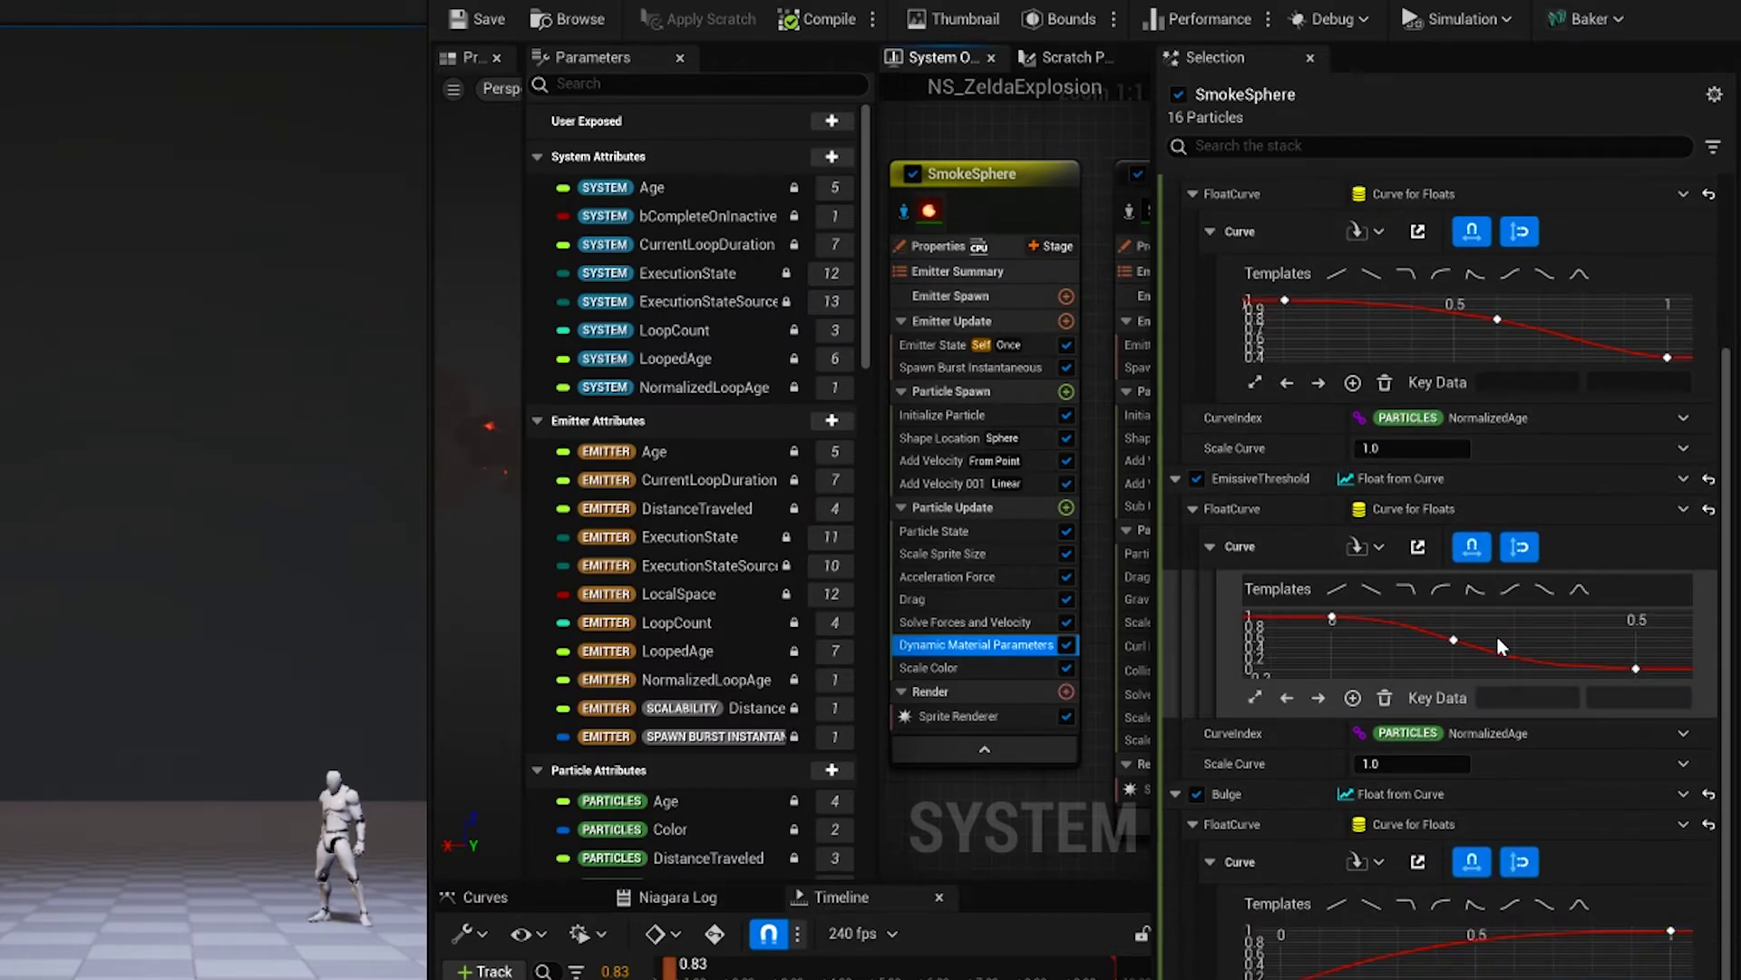
{"action": "scroll", "coordinate": [1252, 825], "scroll_direction": "down", "scroll_amount": 5}
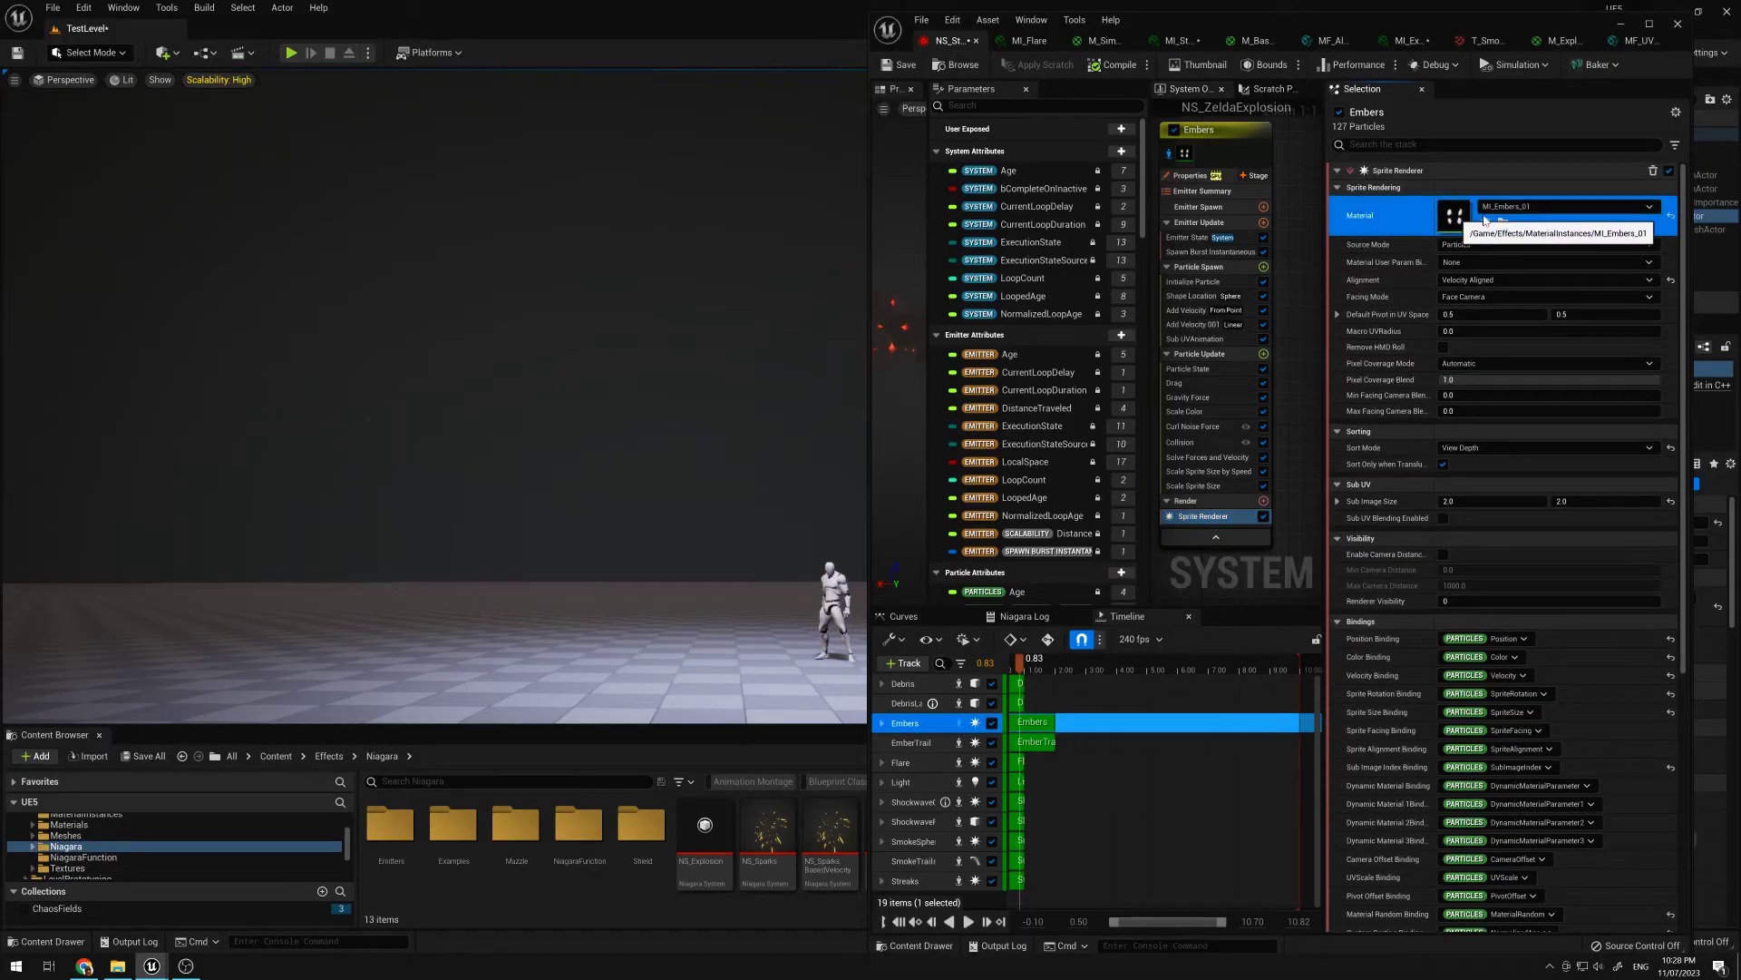
Step: Open MI_Embers_01, then review each Embers module from Shape Location to Collision and its Sprite Renderer
{"action": "double_click", "coordinate": [1455, 216]}
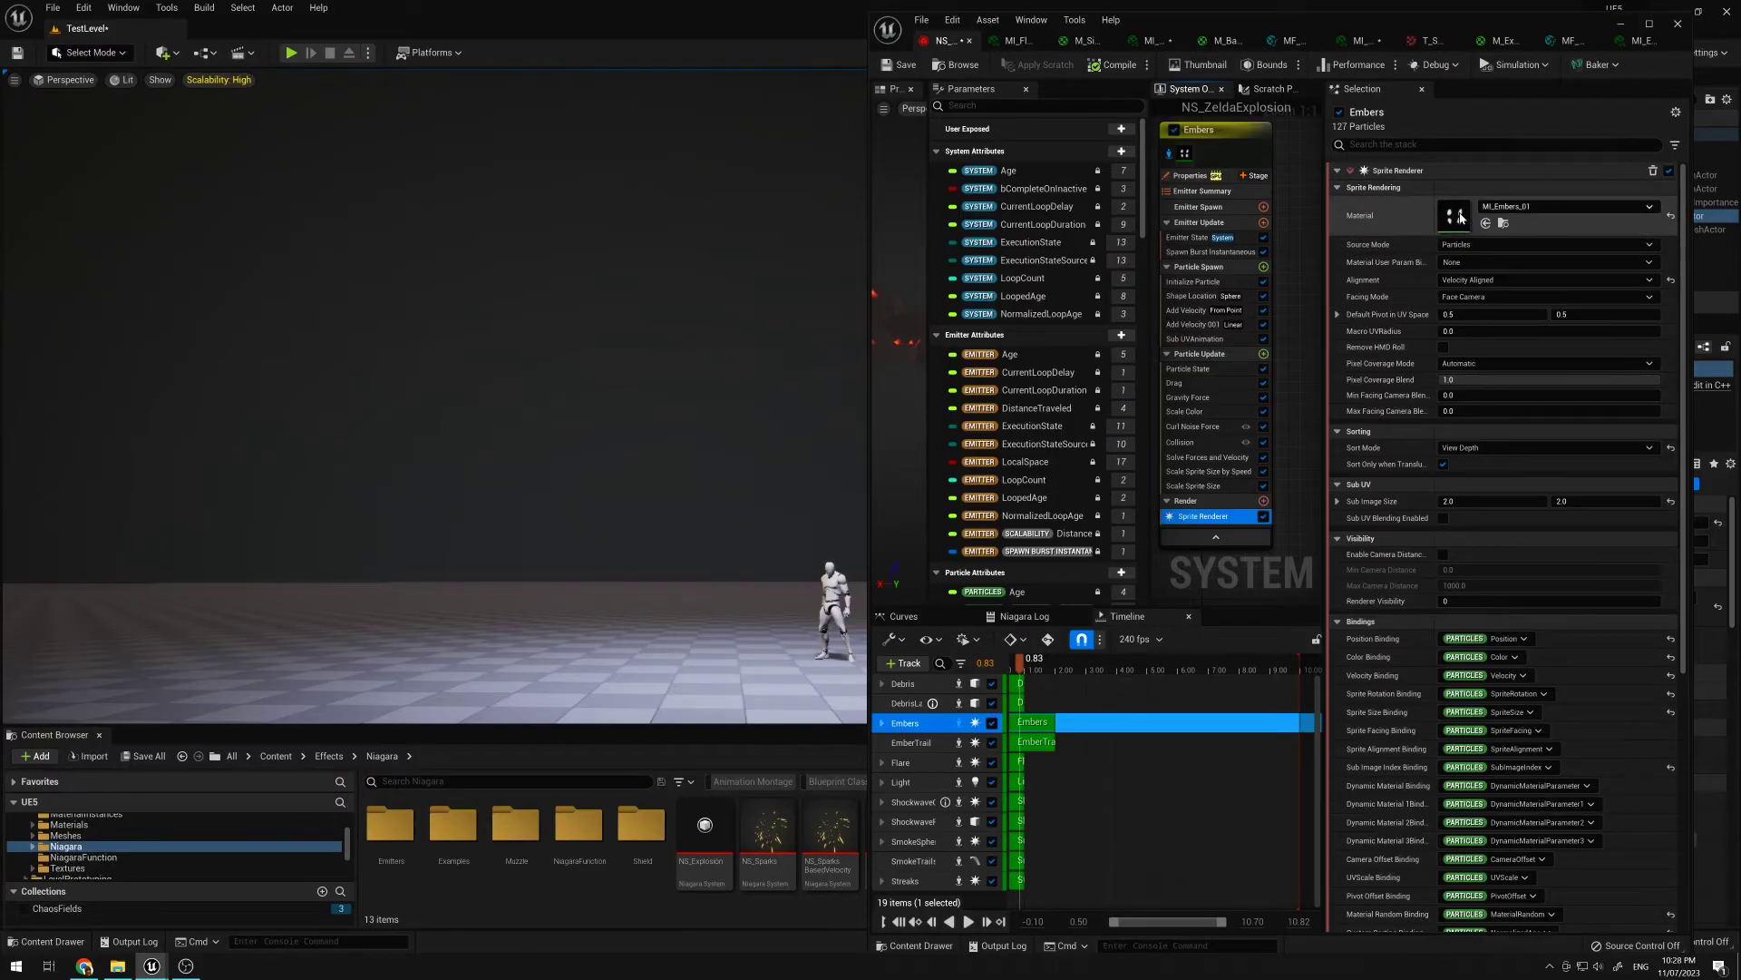
{"action": "left_click", "coordinate": [1195, 296]}
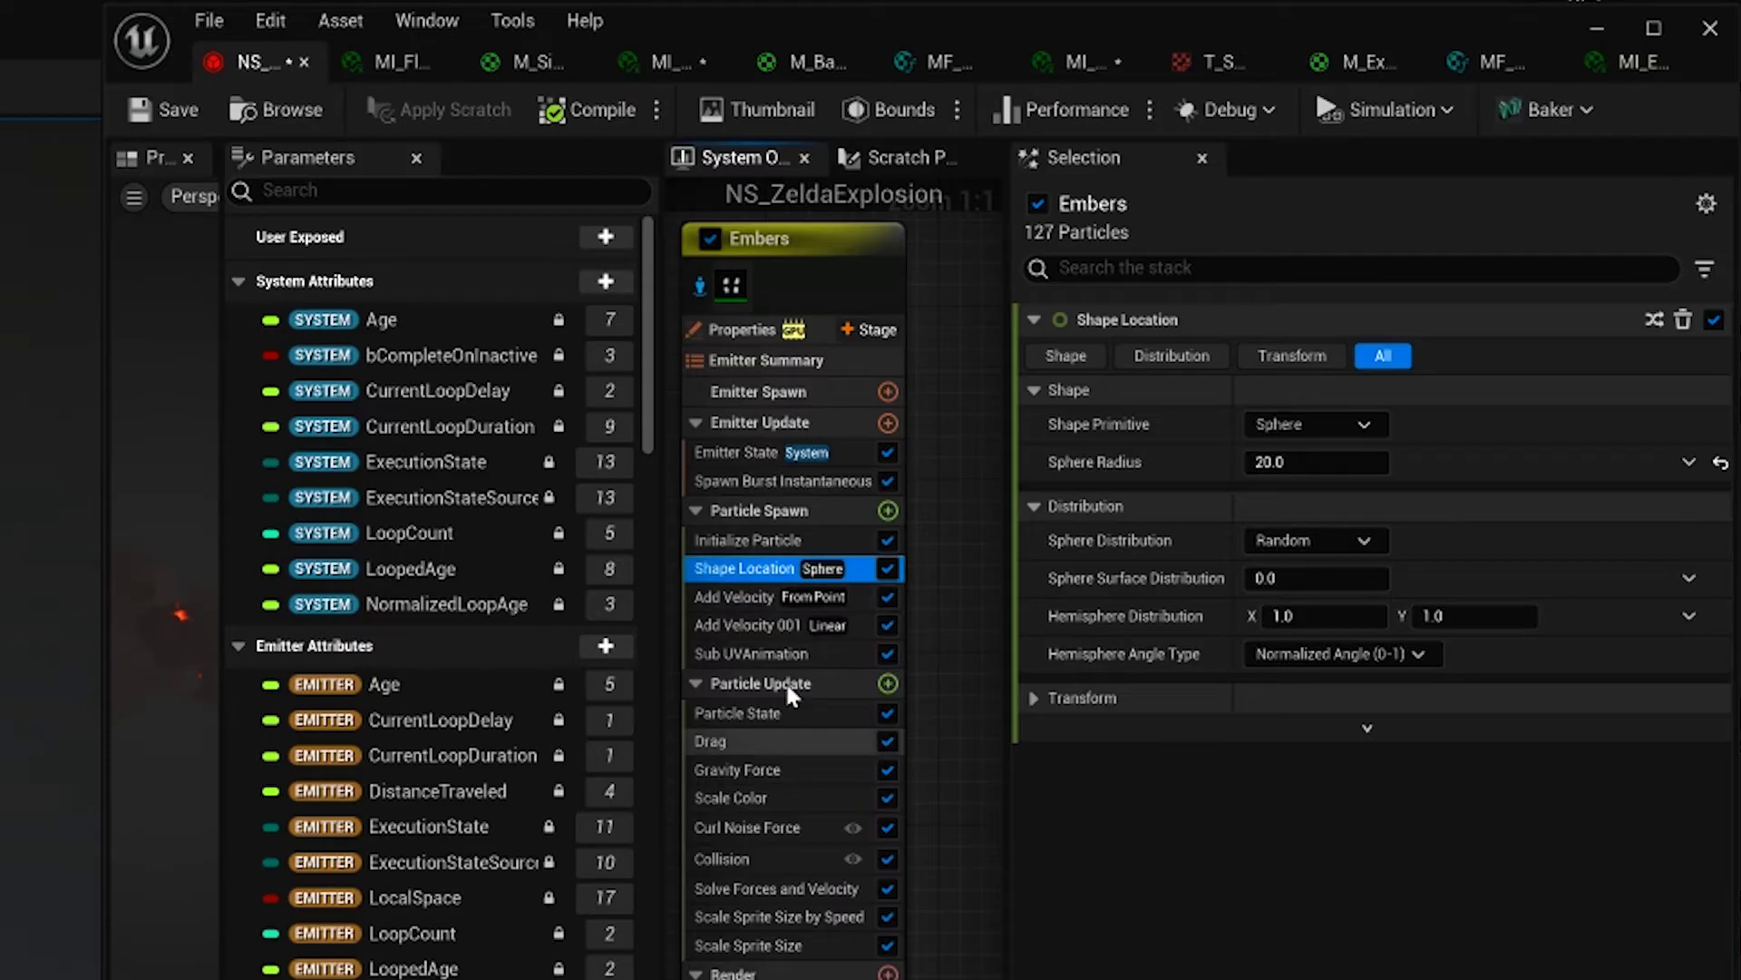
{"action": "left_click", "coordinate": [860, 596]}
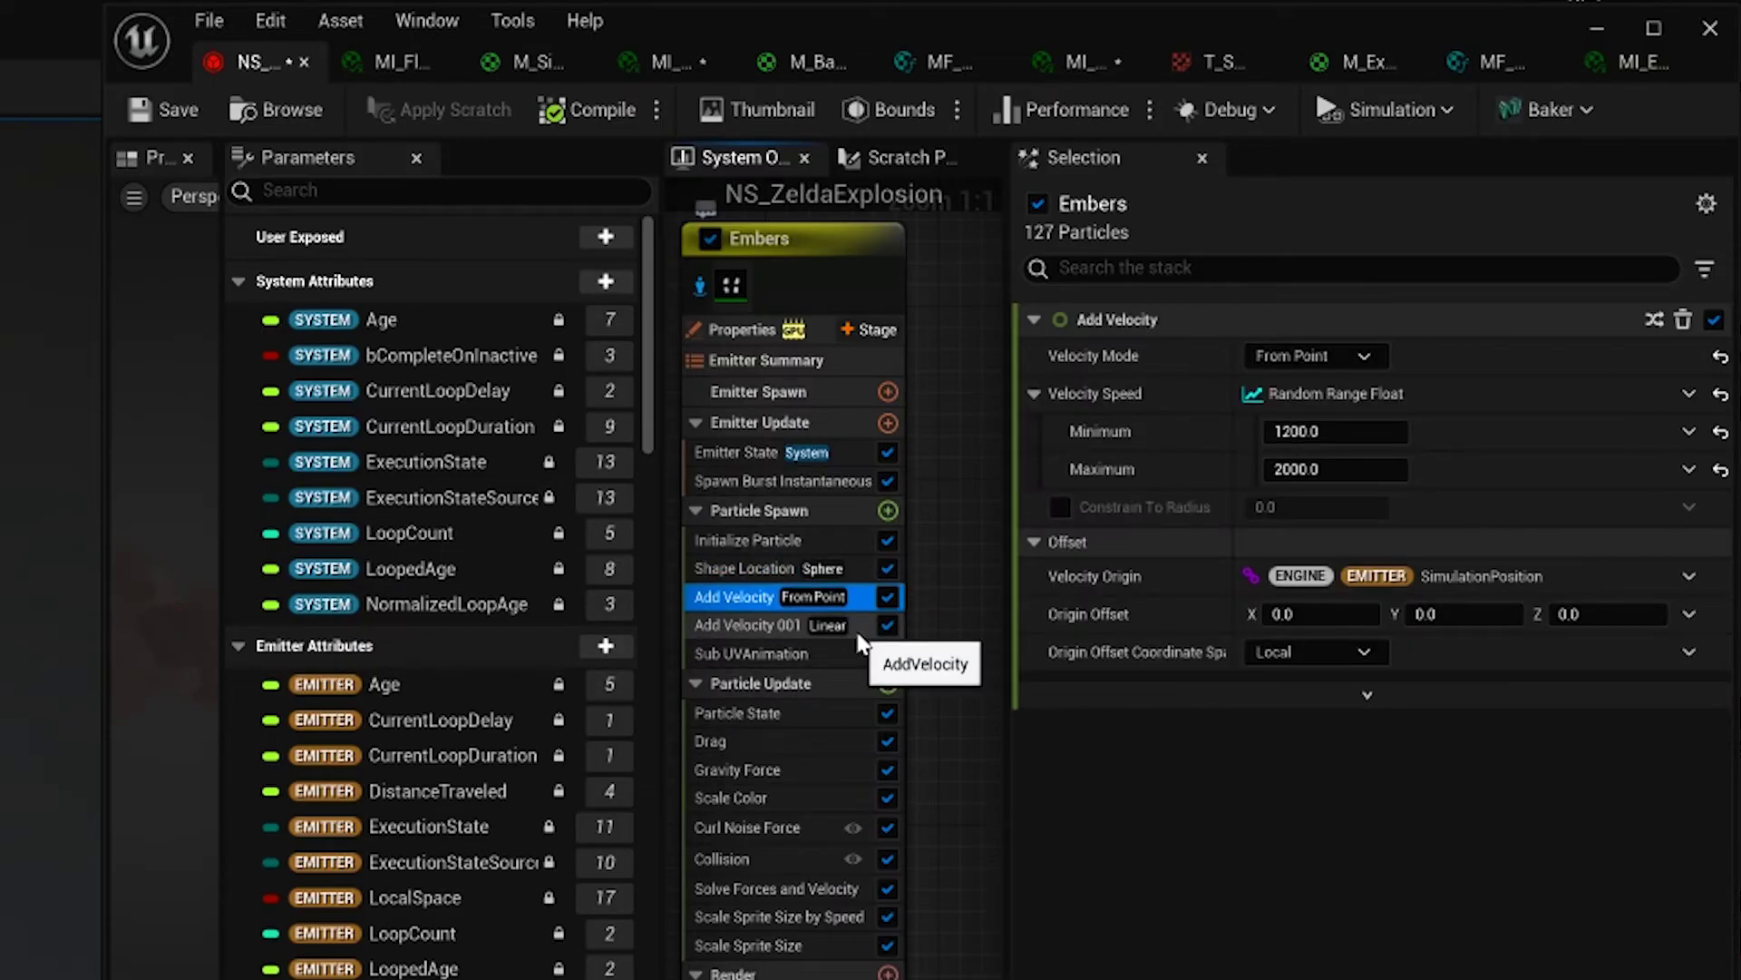
{"action": "left_click", "coordinate": [857, 625]}
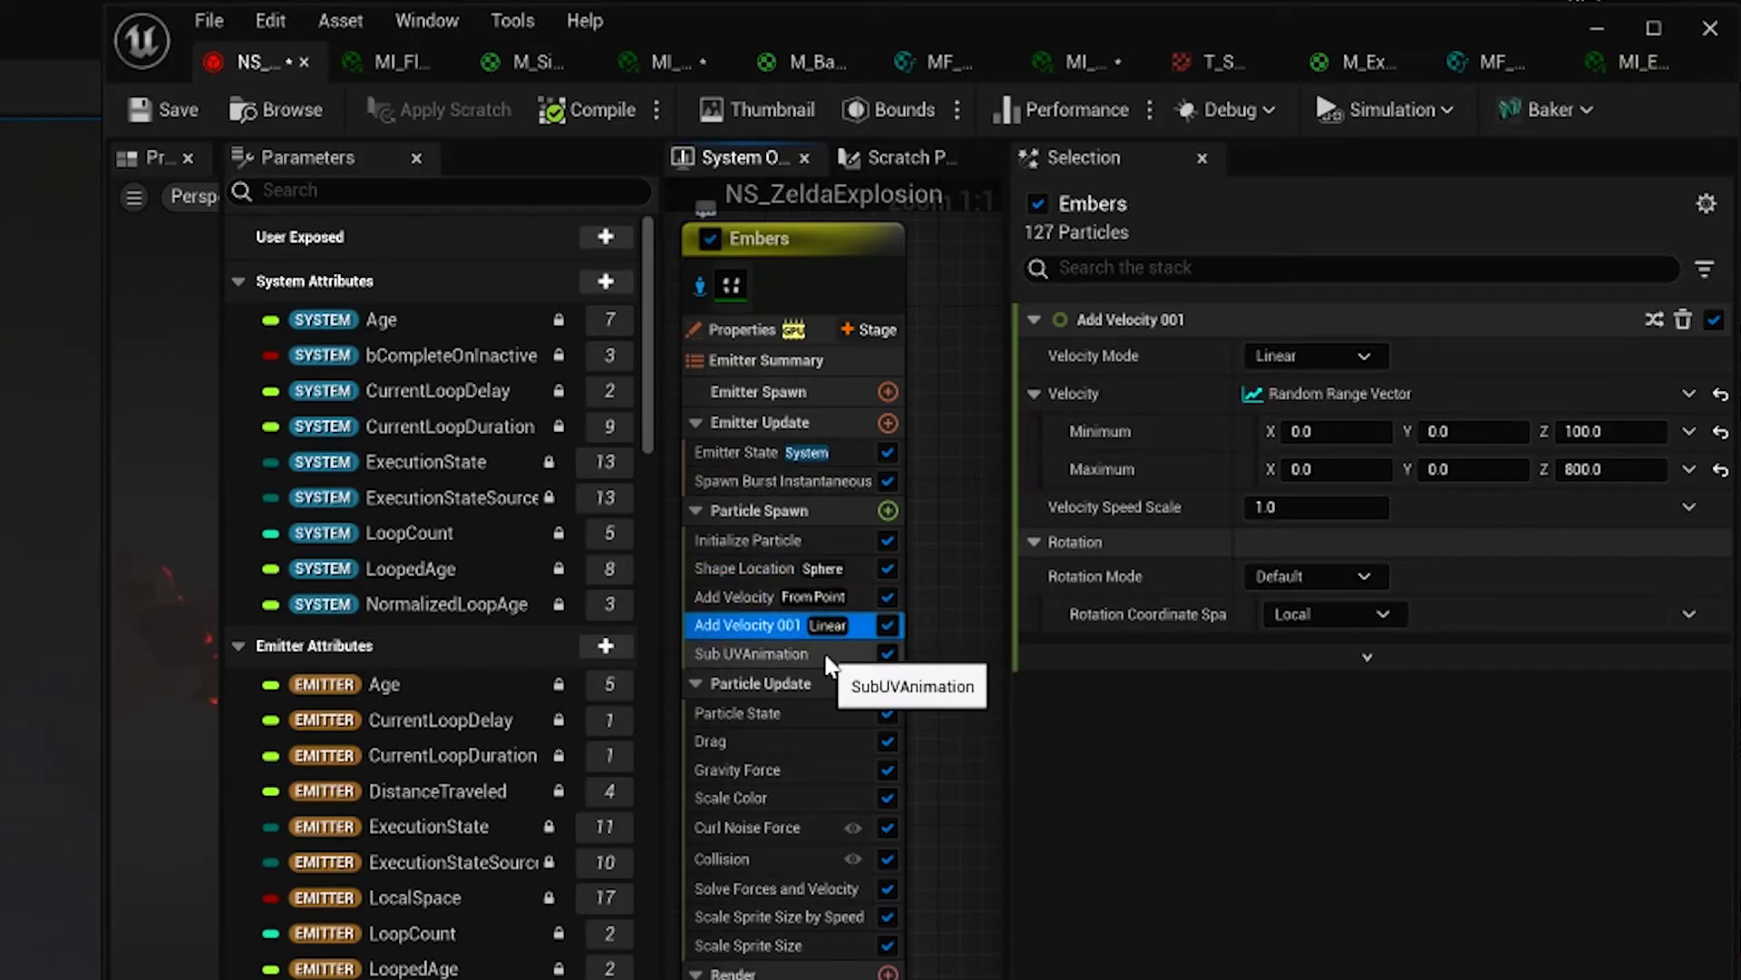
{"action": "left_click", "coordinate": [798, 741]}
{"action": "left_click", "coordinate": [786, 749]}
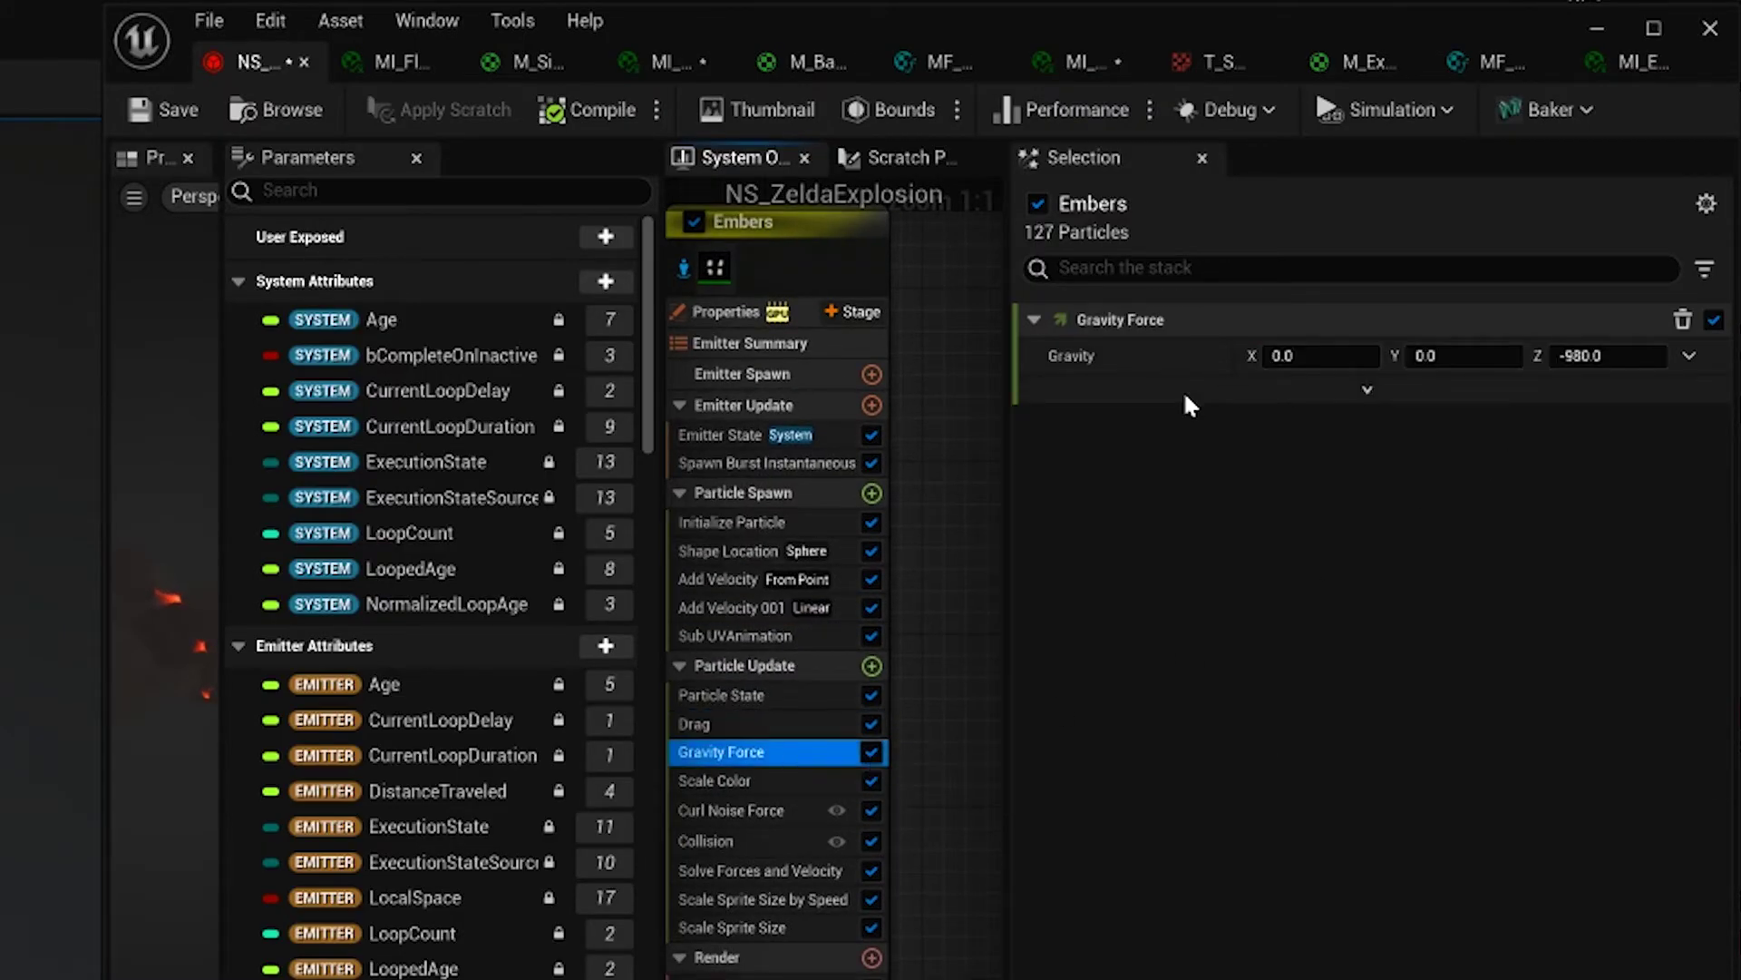
{"action": "left_click", "coordinate": [796, 781]}
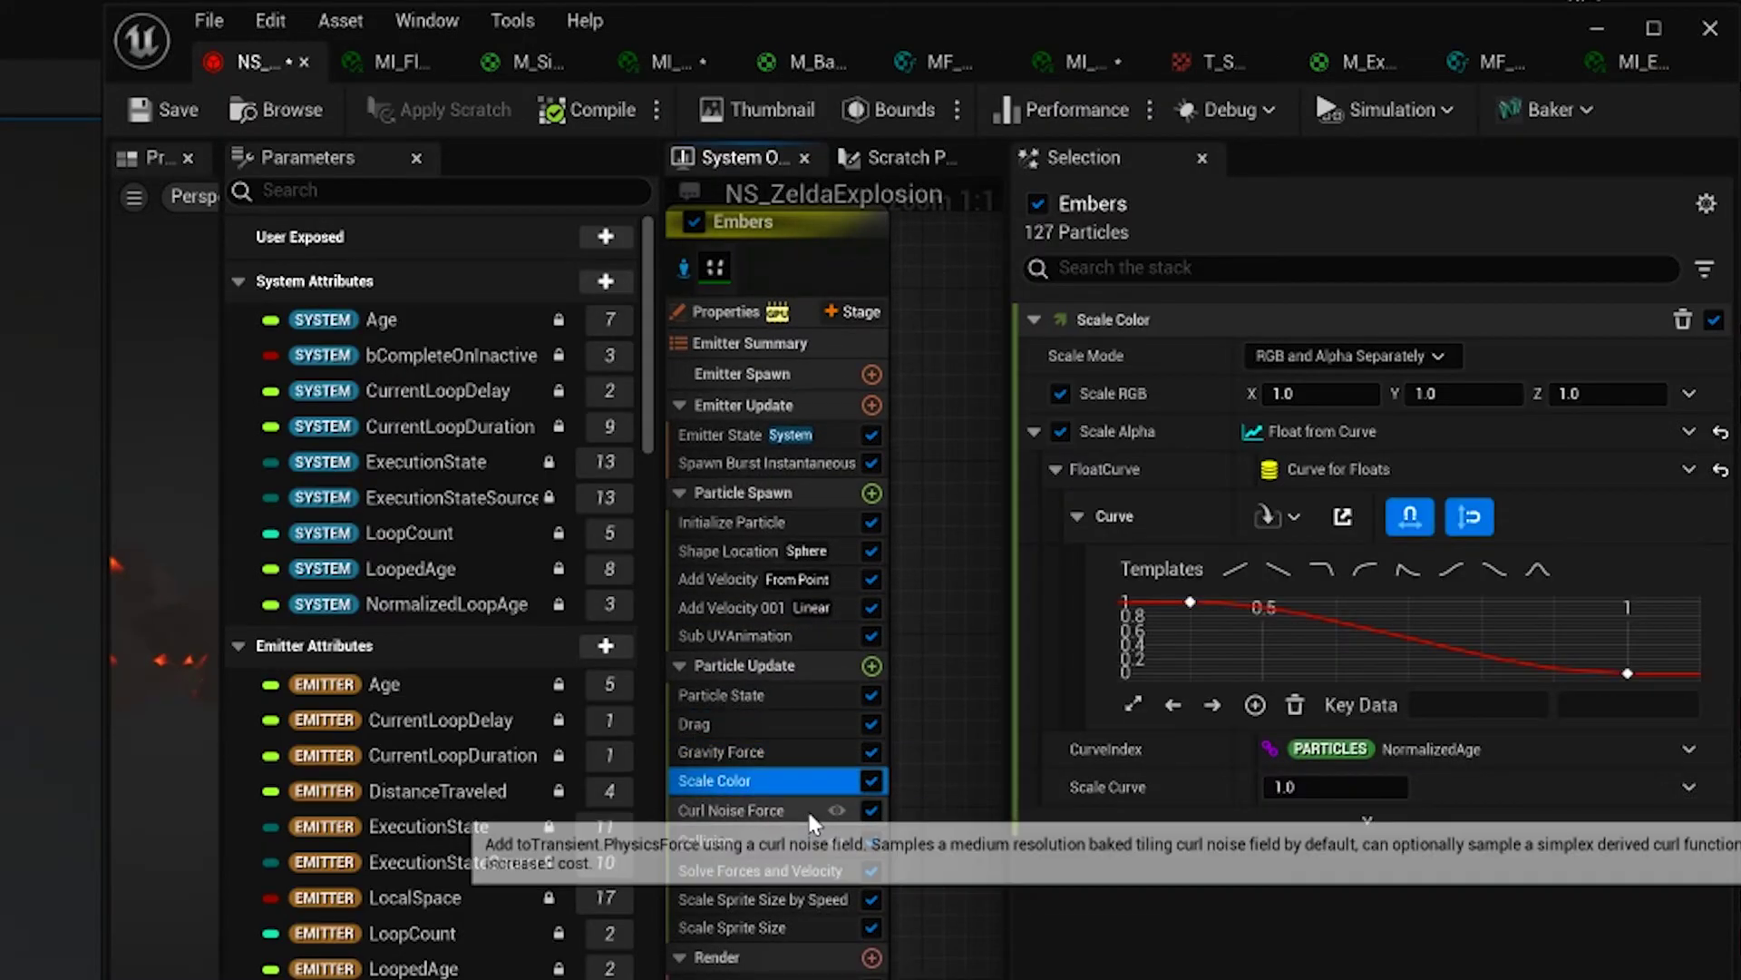
{"action": "left_click", "coordinate": [786, 808]}
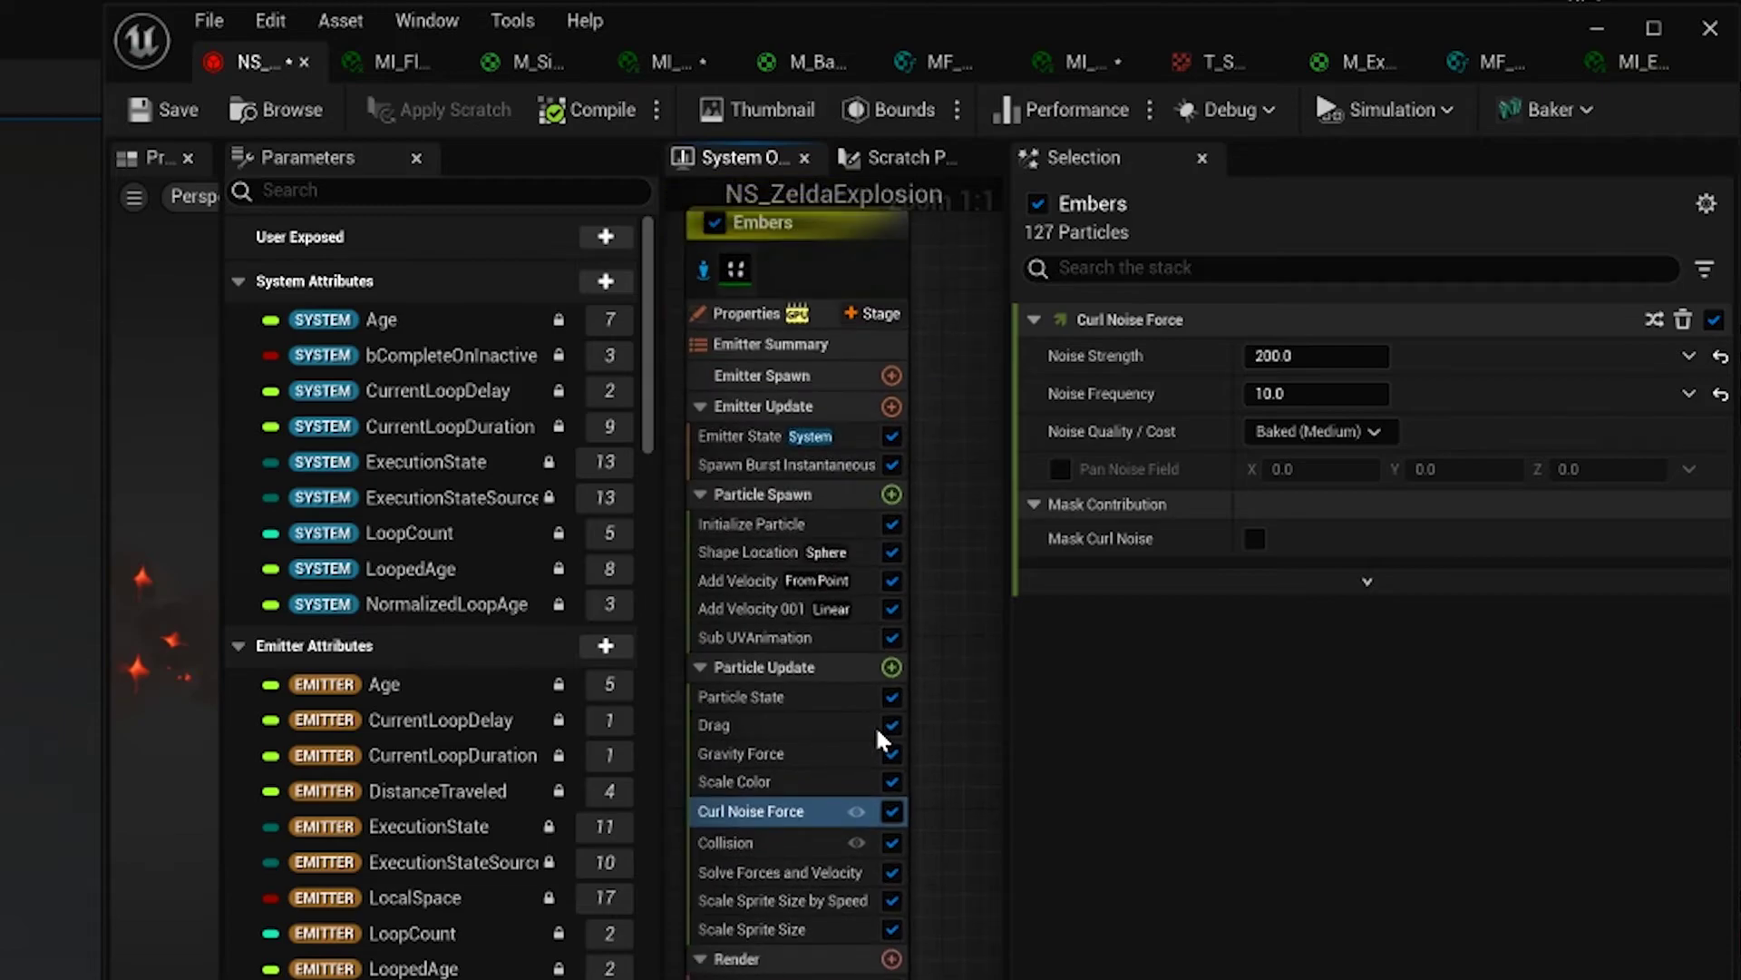
{"action": "left_click", "coordinate": [781, 847]}
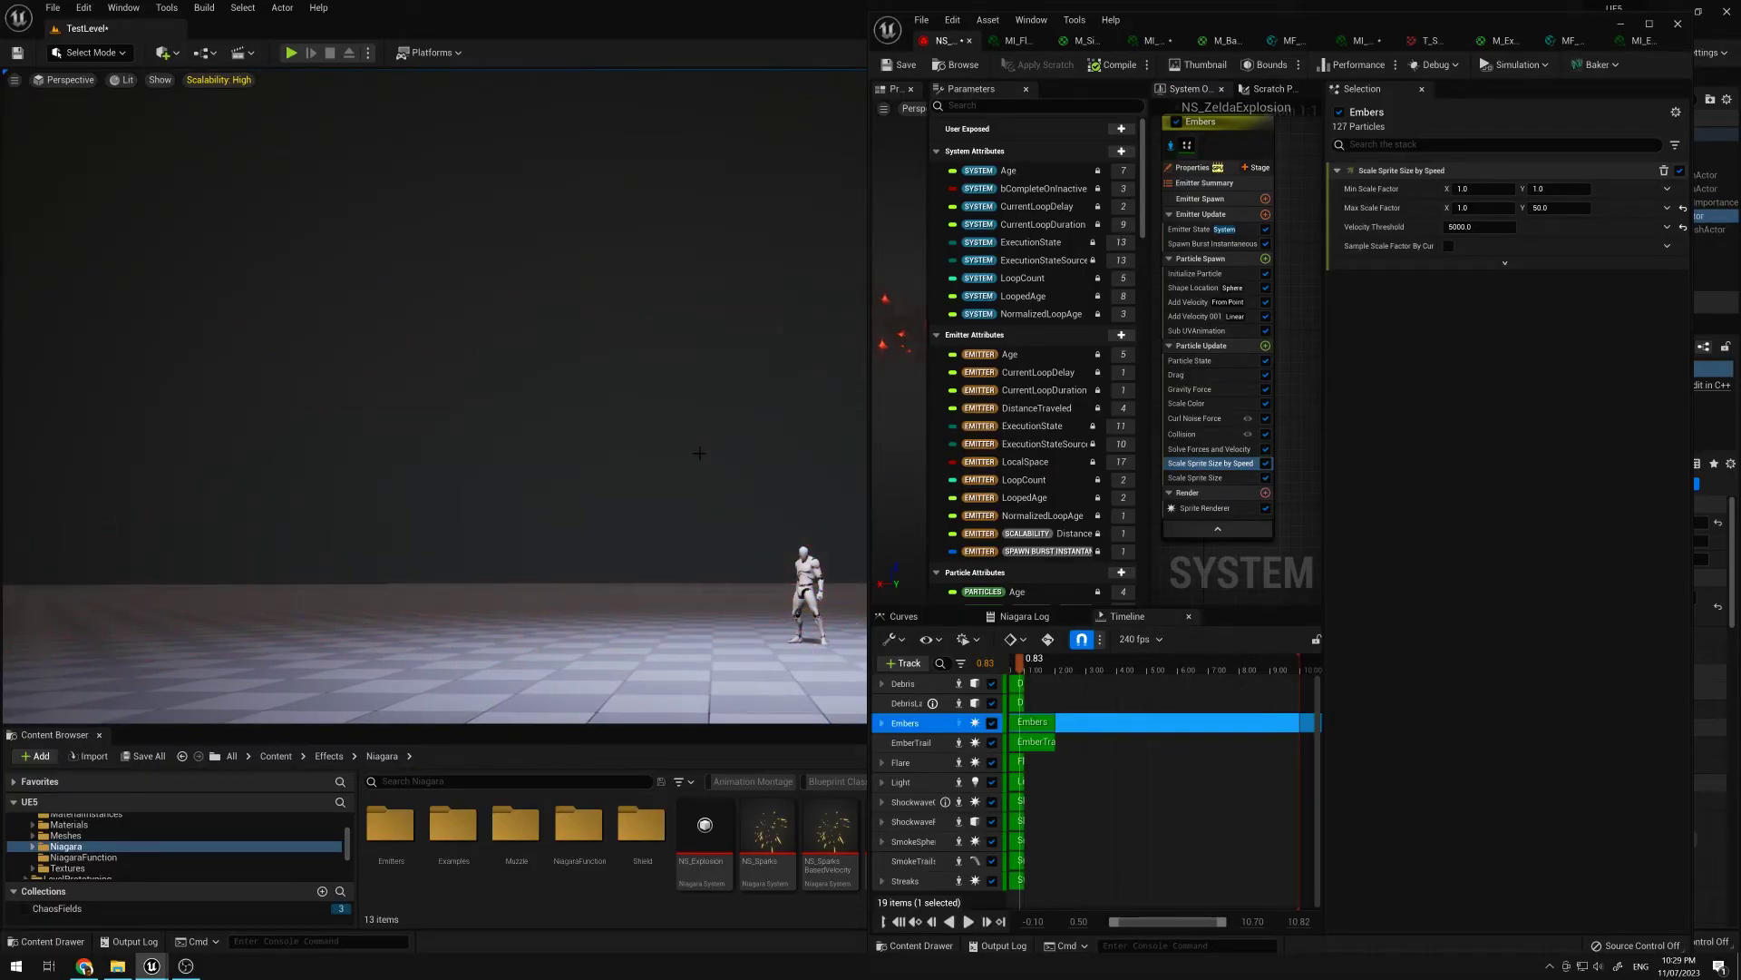
{"action": "left_click", "coordinate": [1211, 508]}
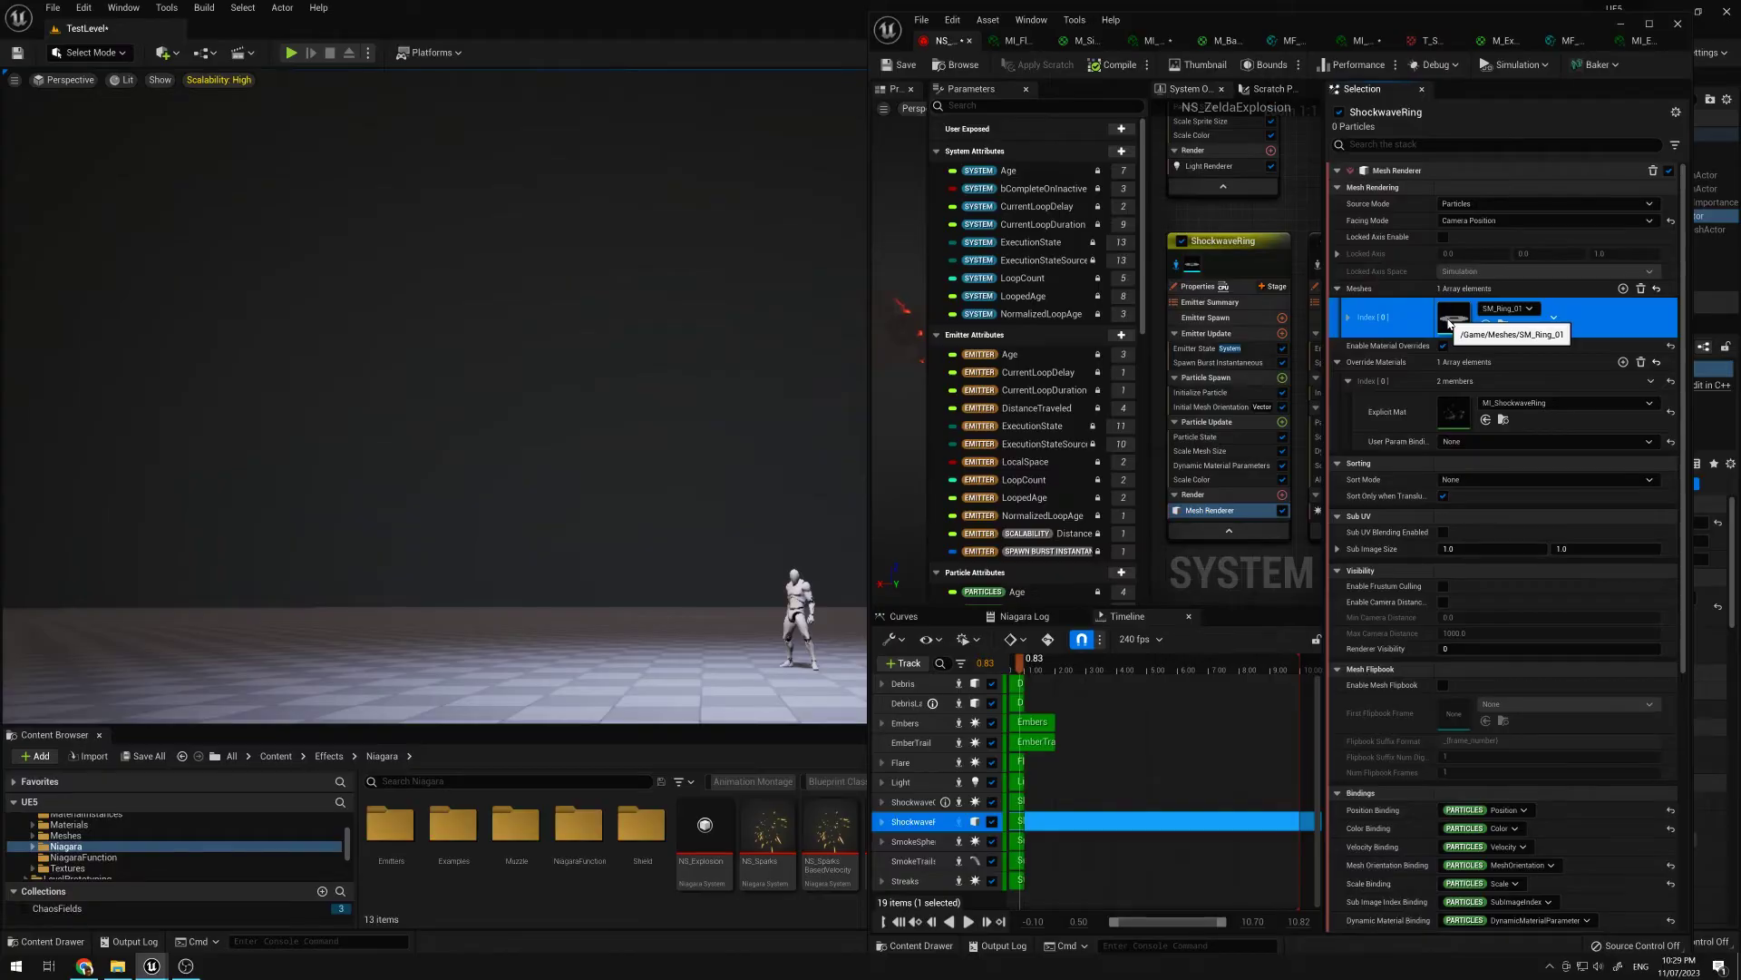
Step: Open the SM_Ring_01 mesh and display its UV layout
{"action": "double_click", "coordinate": [1453, 319]}
{"action": "scroll", "coordinate": [917, 660], "scroll_direction": "up", "scroll_amount": 6}
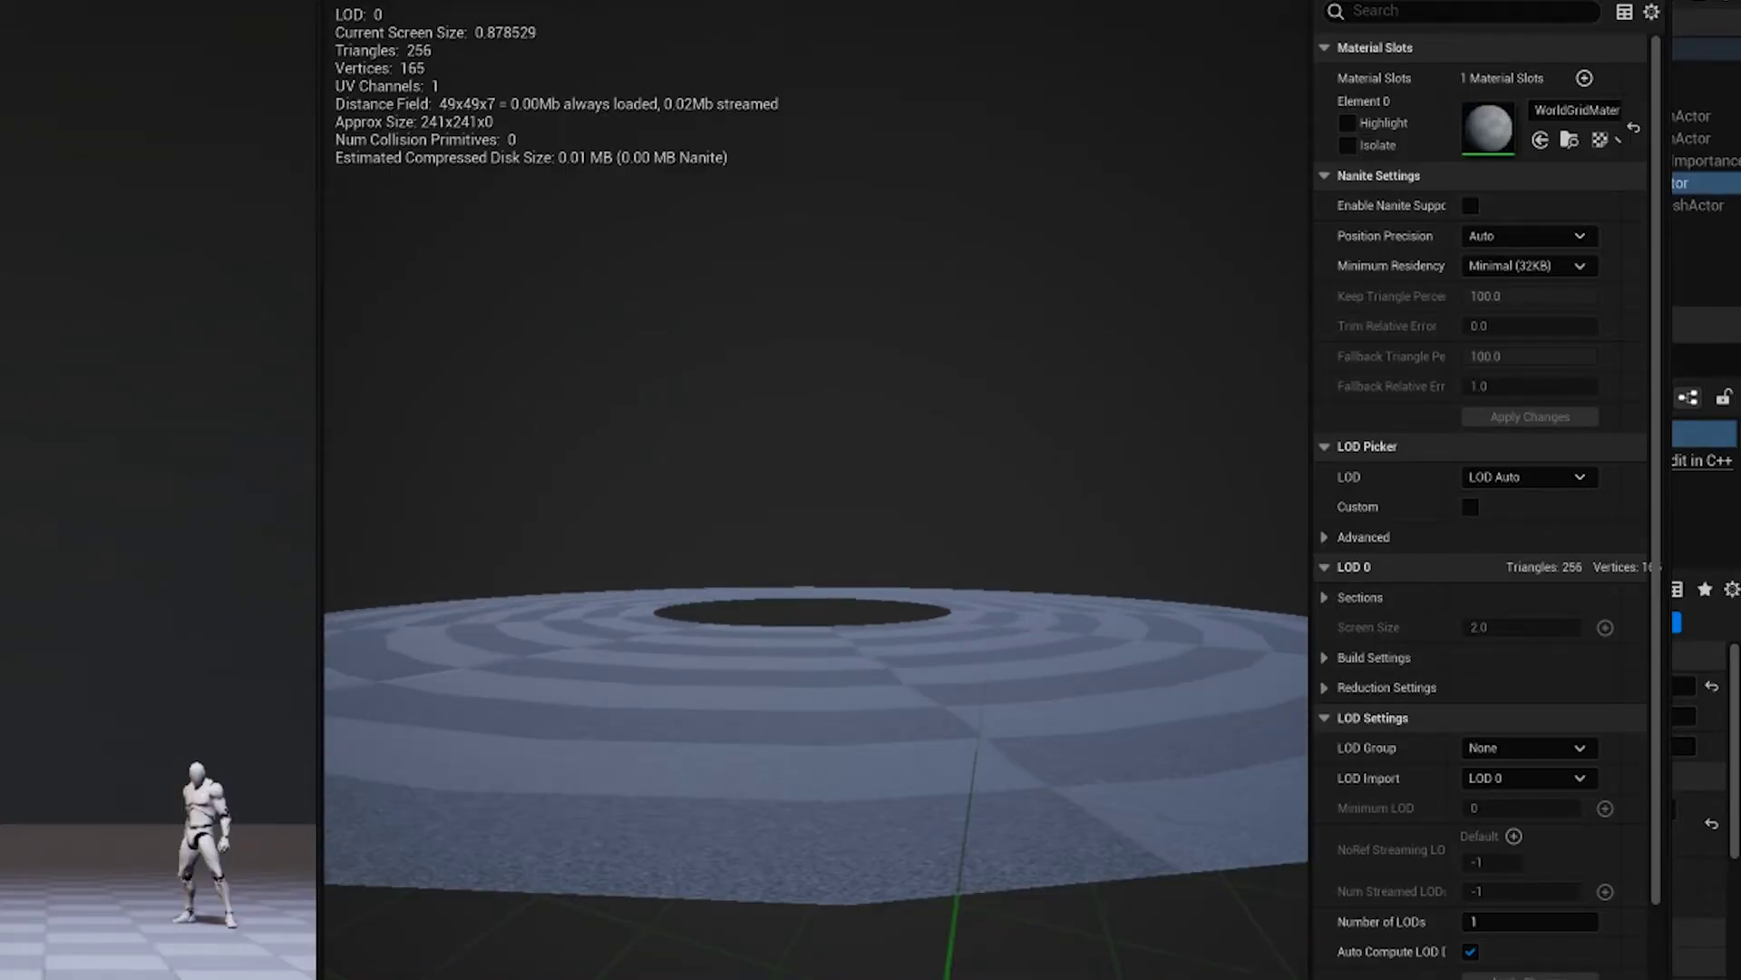
{"action": "scroll", "coordinate": [853, 540], "scroll_direction": "down", "scroll_amount": 6}
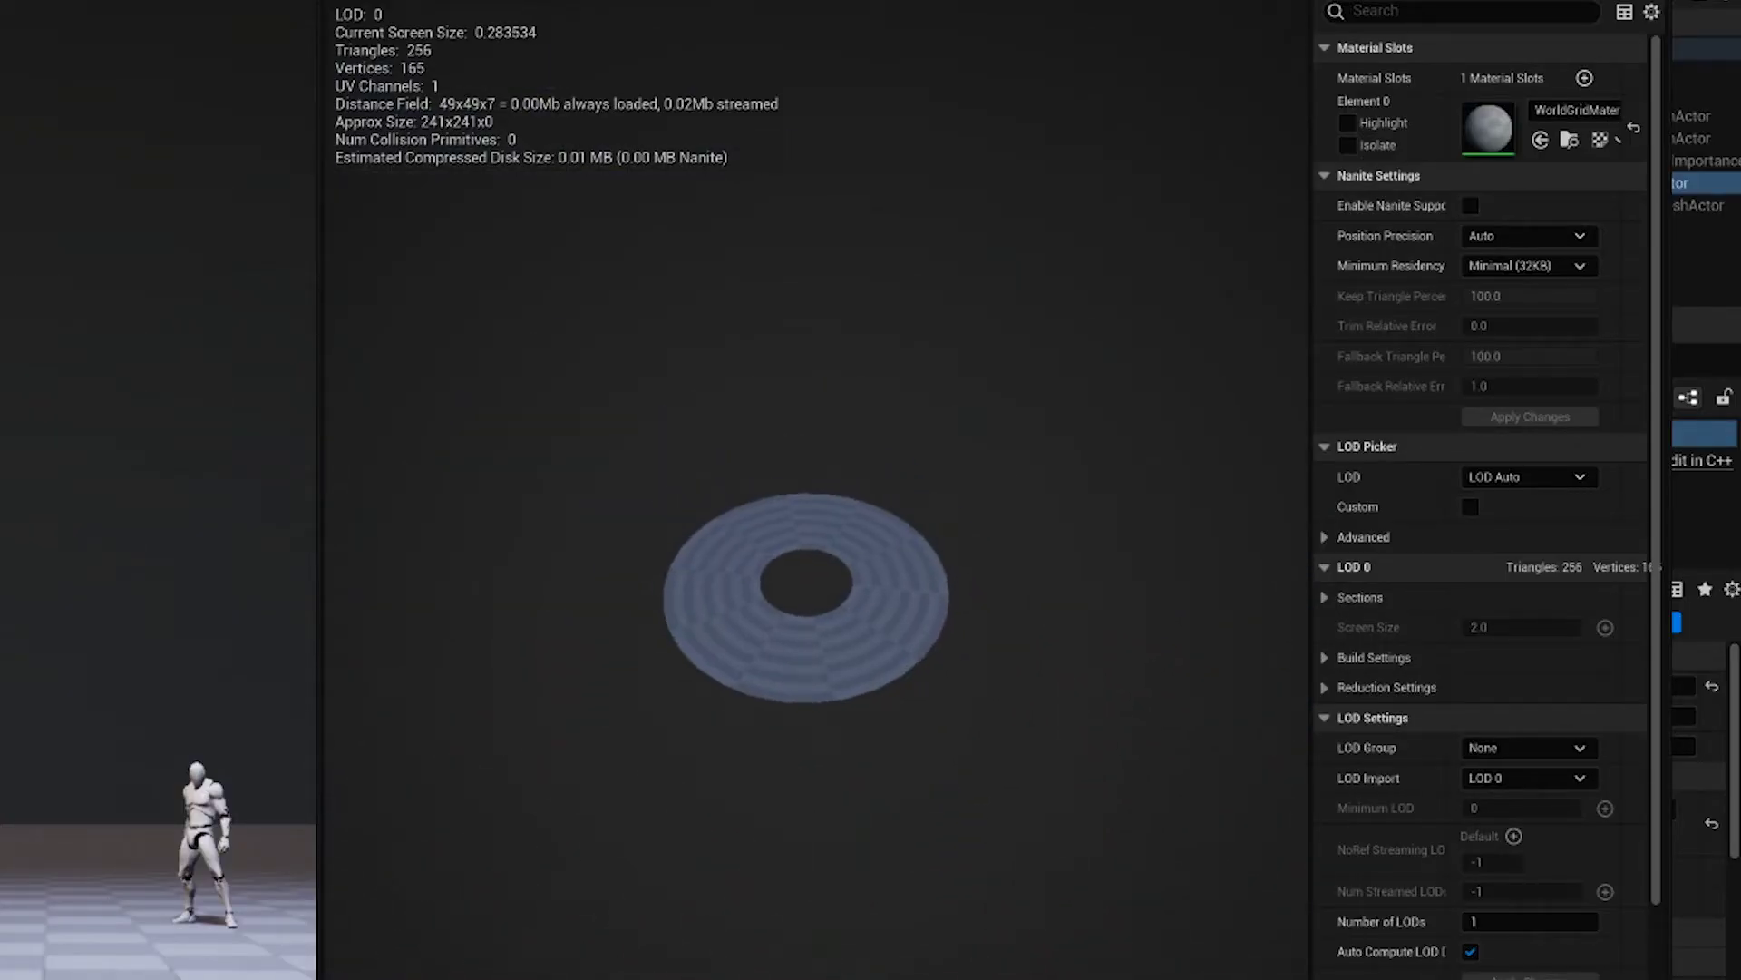
{"action": "left_click", "coordinate": [940, 30]}
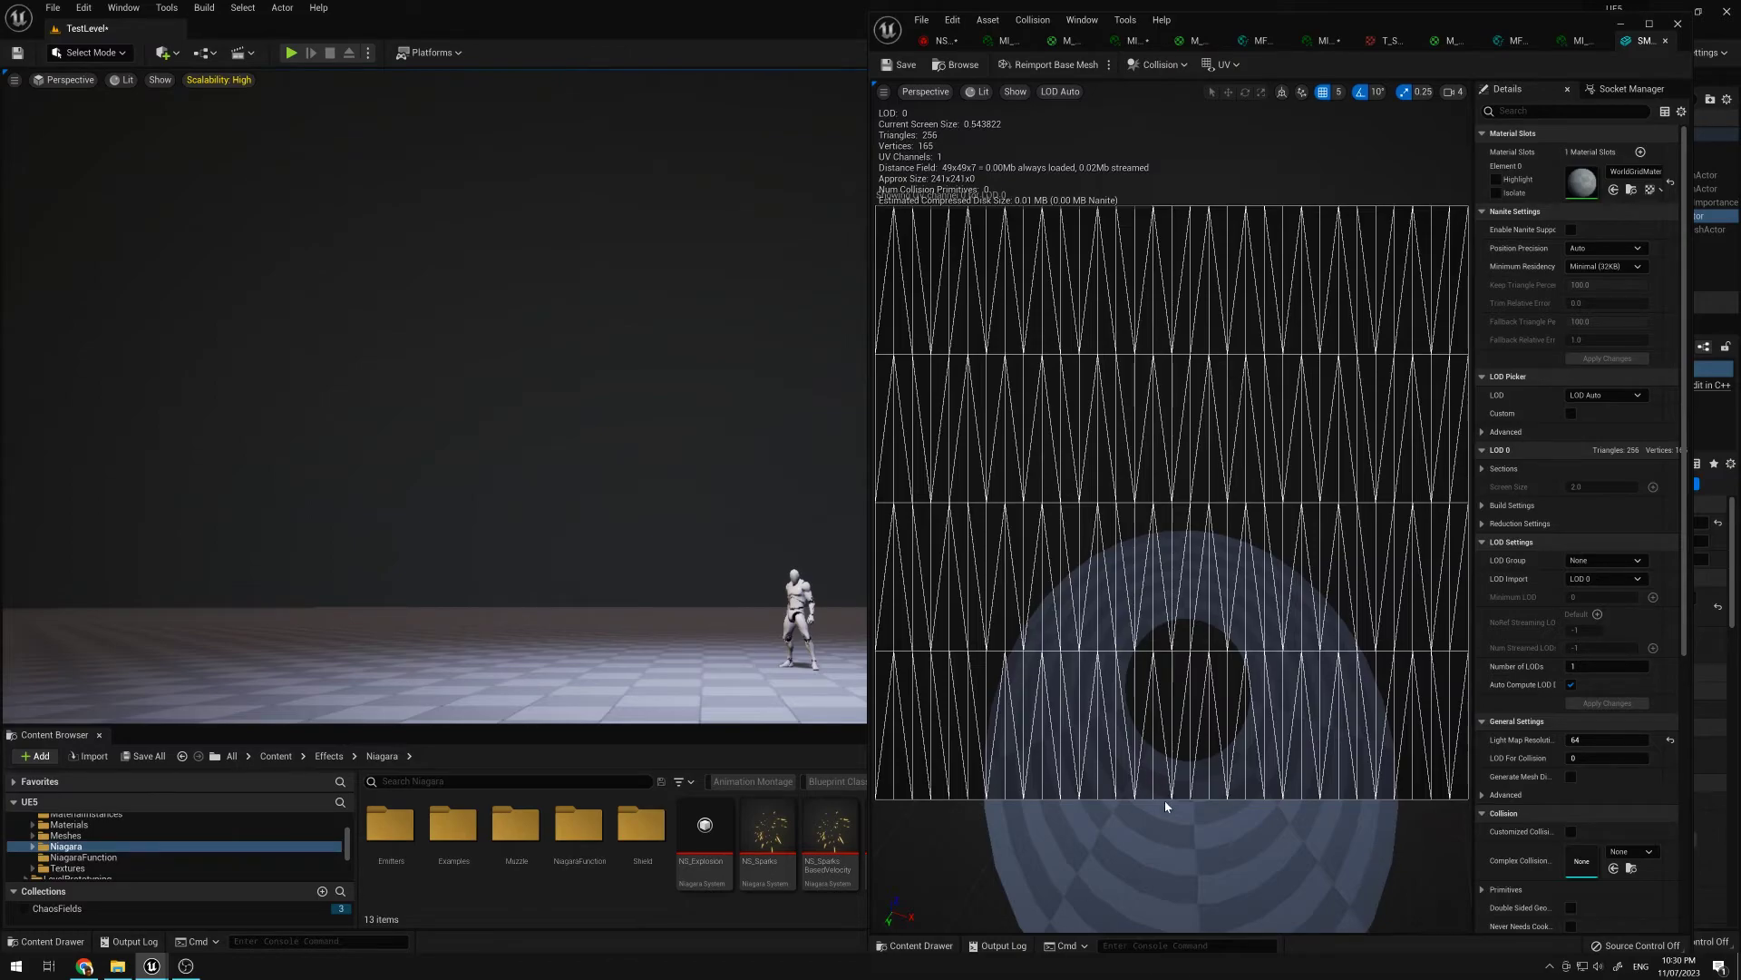
Step: Open the MI_ShockwaveRing material instance from the ShockwaveRing Mesh Renderer
{"action": "left_click", "coordinate": [945, 41]}
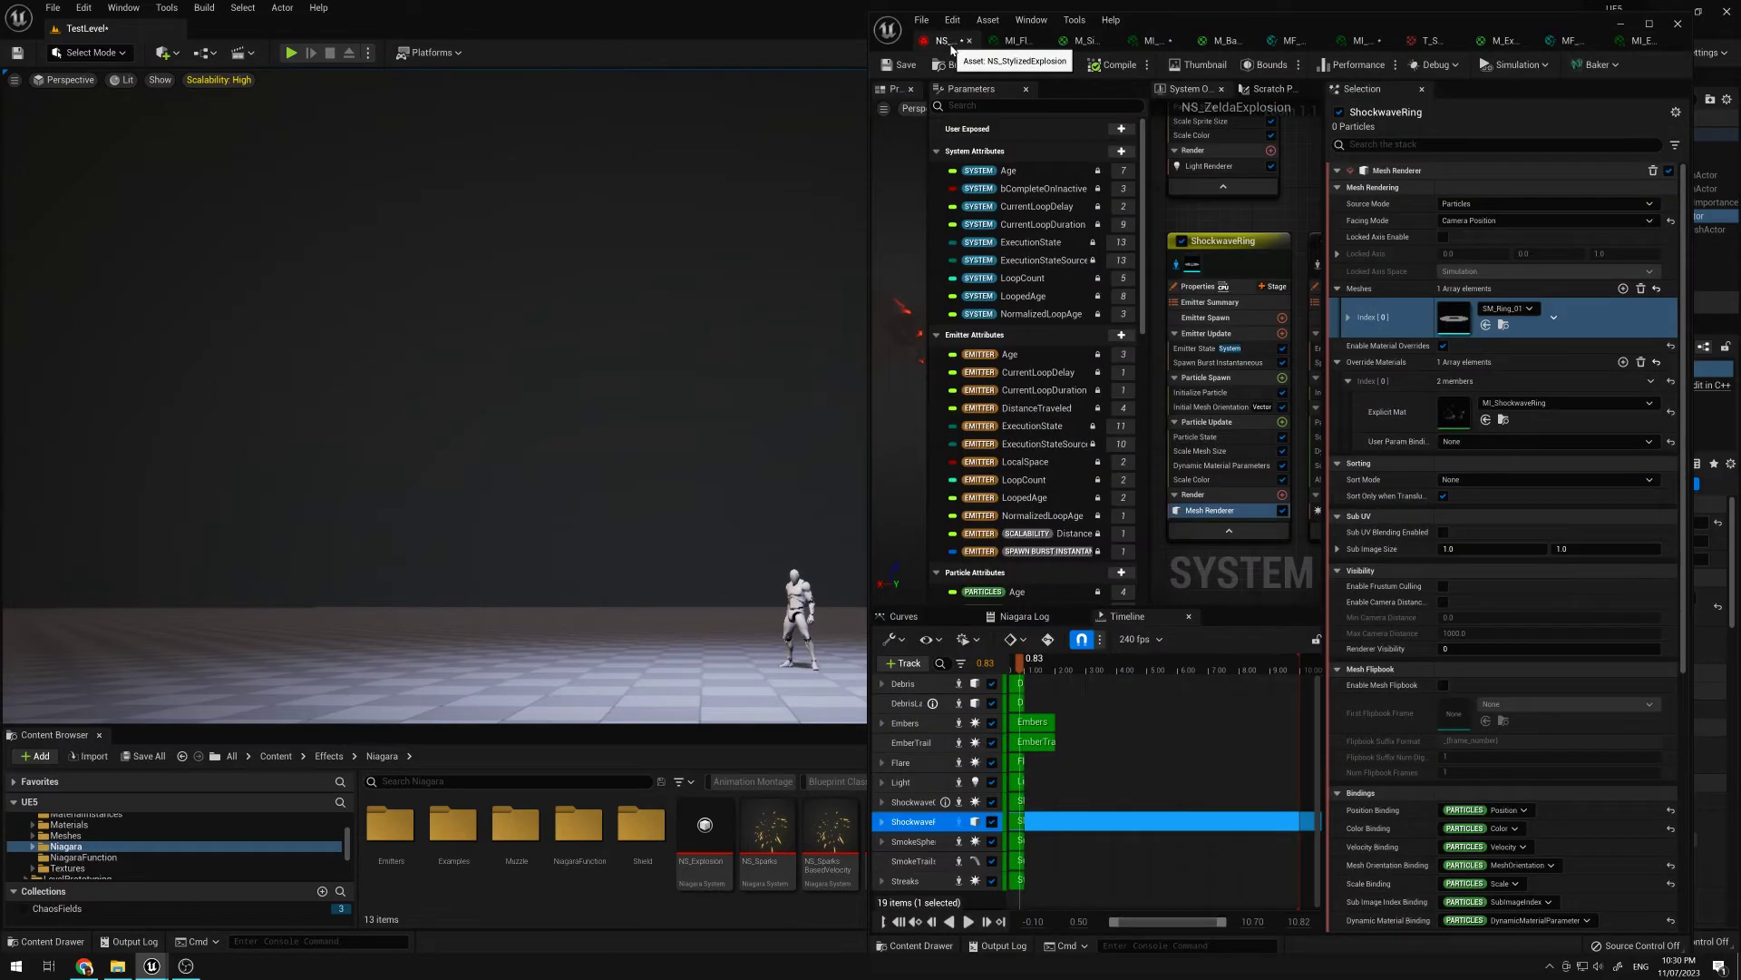
{"action": "double_click", "coordinate": [1454, 411]}
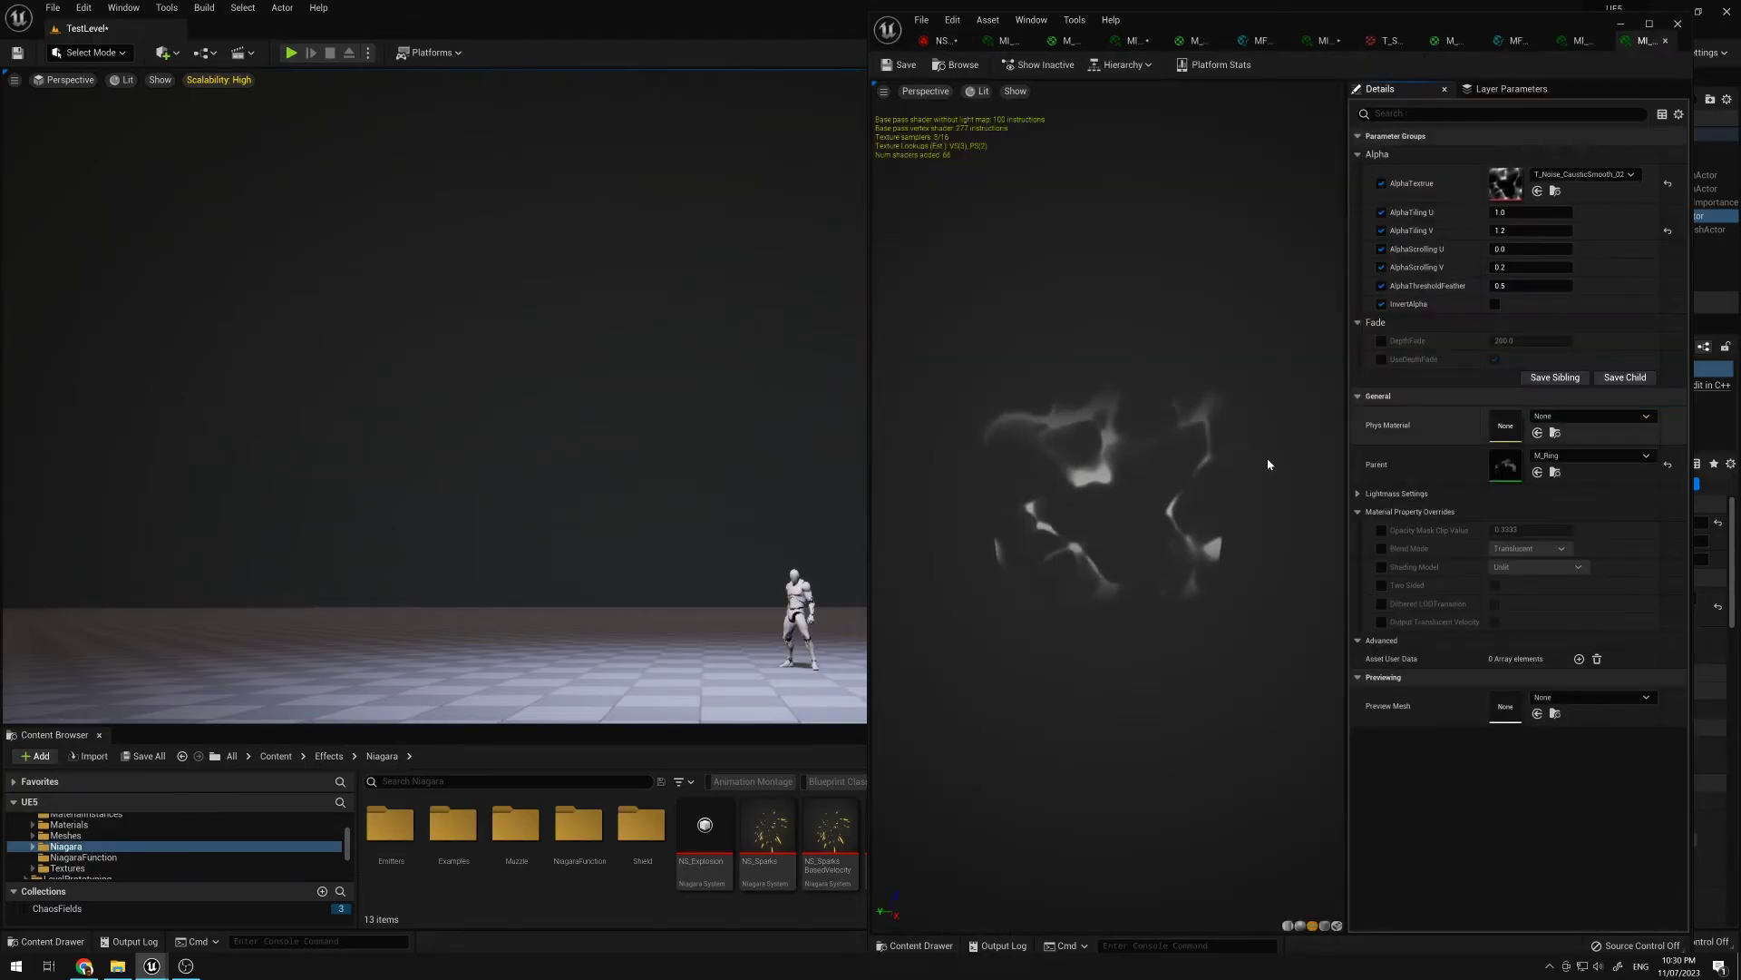
{"action": "right_click_drag", "start_coordinate": [607, 576], "coordinate": [612, 497]}
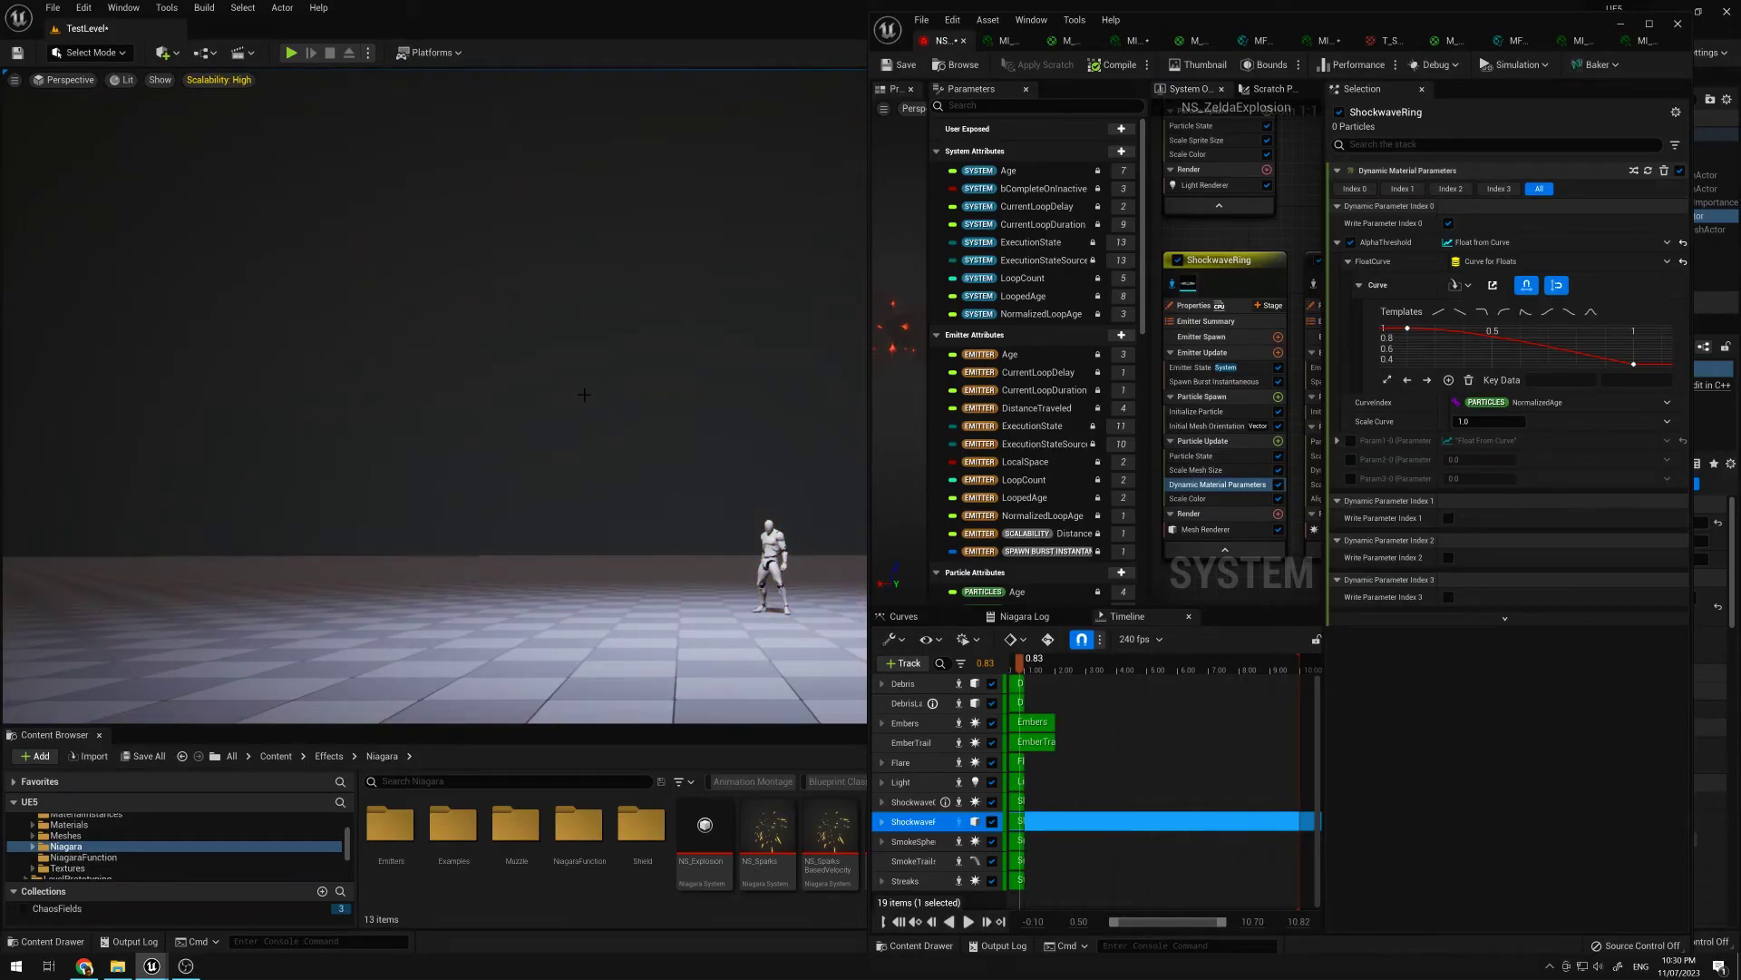
Step: Review ShockwaveRing's Scale Mesh Size and Scale Color modules
{"action": "left_click", "coordinate": [1196, 470]}
{"action": "left_click", "coordinate": [1219, 505]}
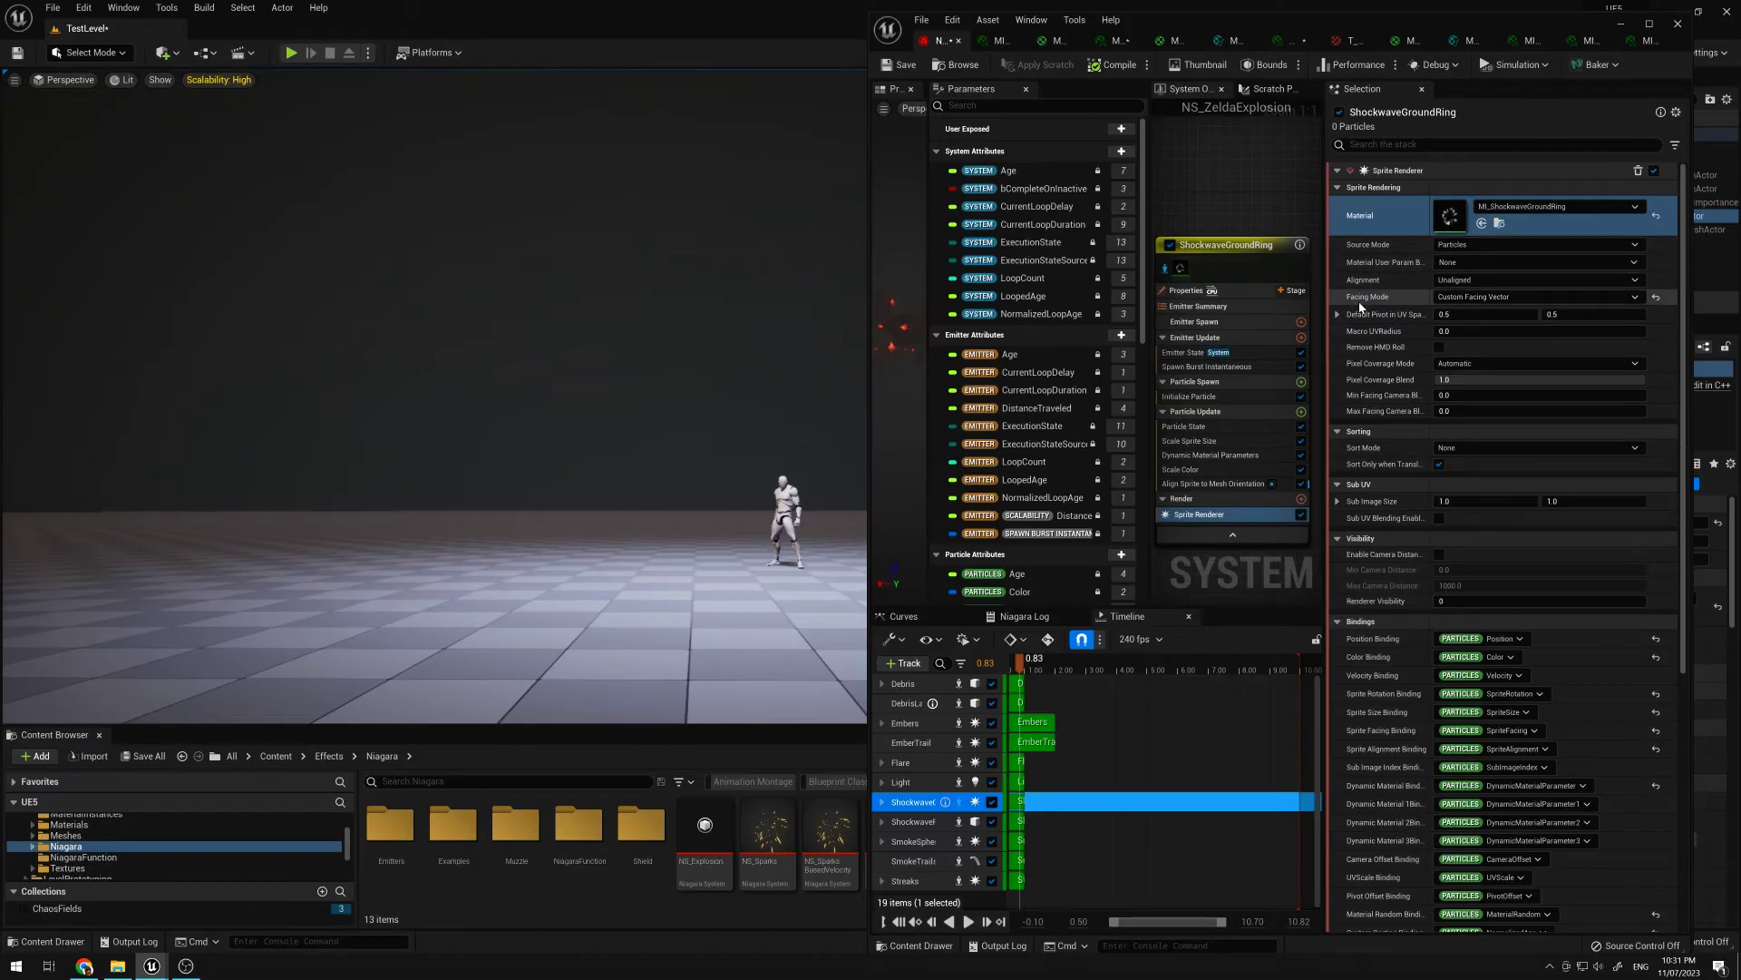
Step: Set the Align Sprite to Mesh Orientation facing vector Z to 1.0 in ShockwaveGroundRing
{"action": "left_click", "coordinate": [1337, 299]}
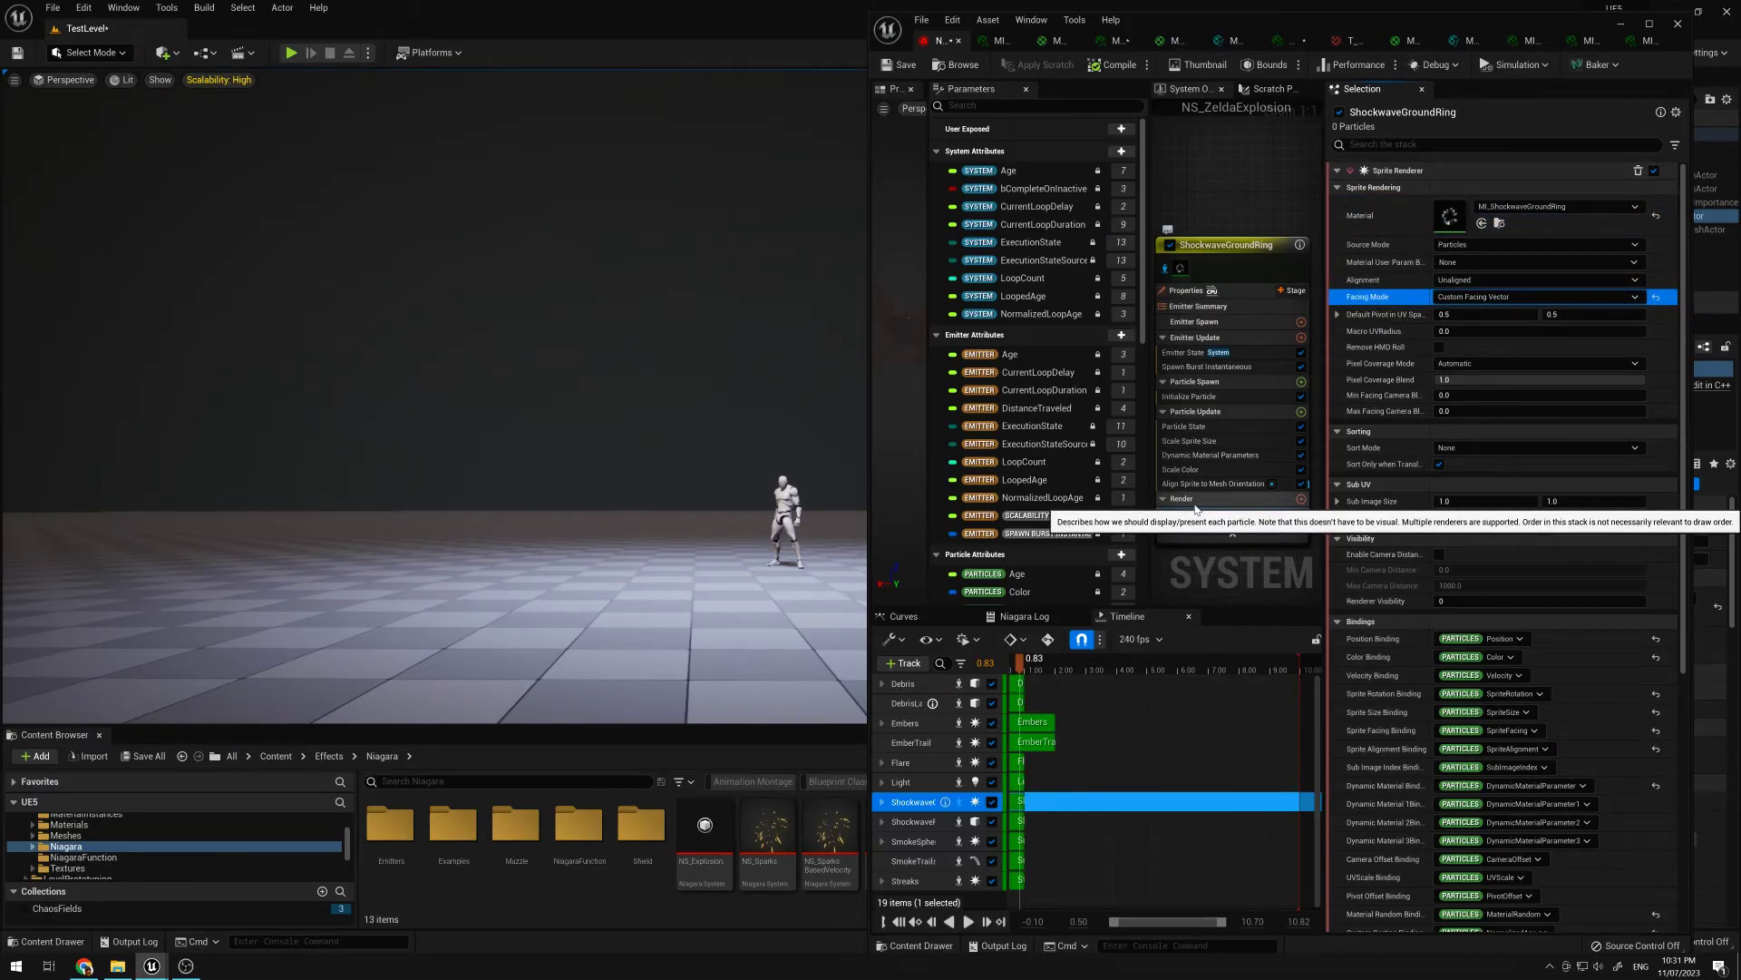
{"action": "left_click", "coordinate": [1224, 484]}
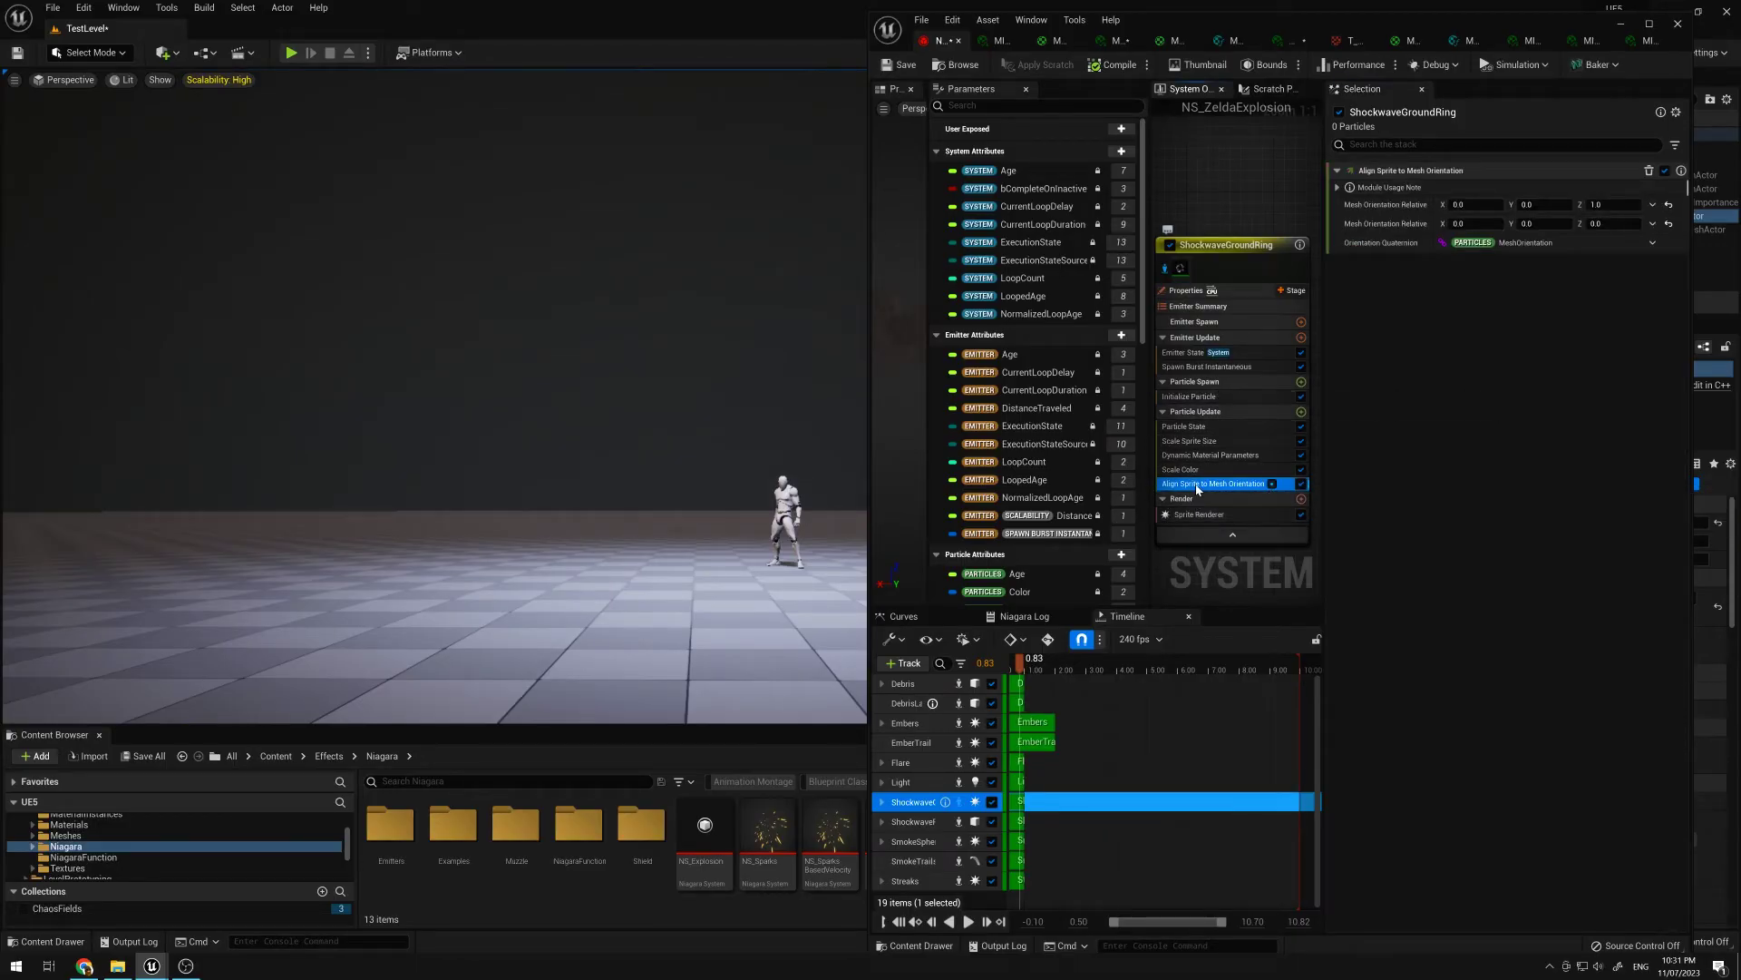
{"action": "left_click", "coordinate": [1598, 204]}
{"action": "type", "text": "1"}
{"action": "key", "text": "Return"}
{"action": "left_click_drag", "start_coordinate": [1312, 257], "coordinate": [1157, 257]}
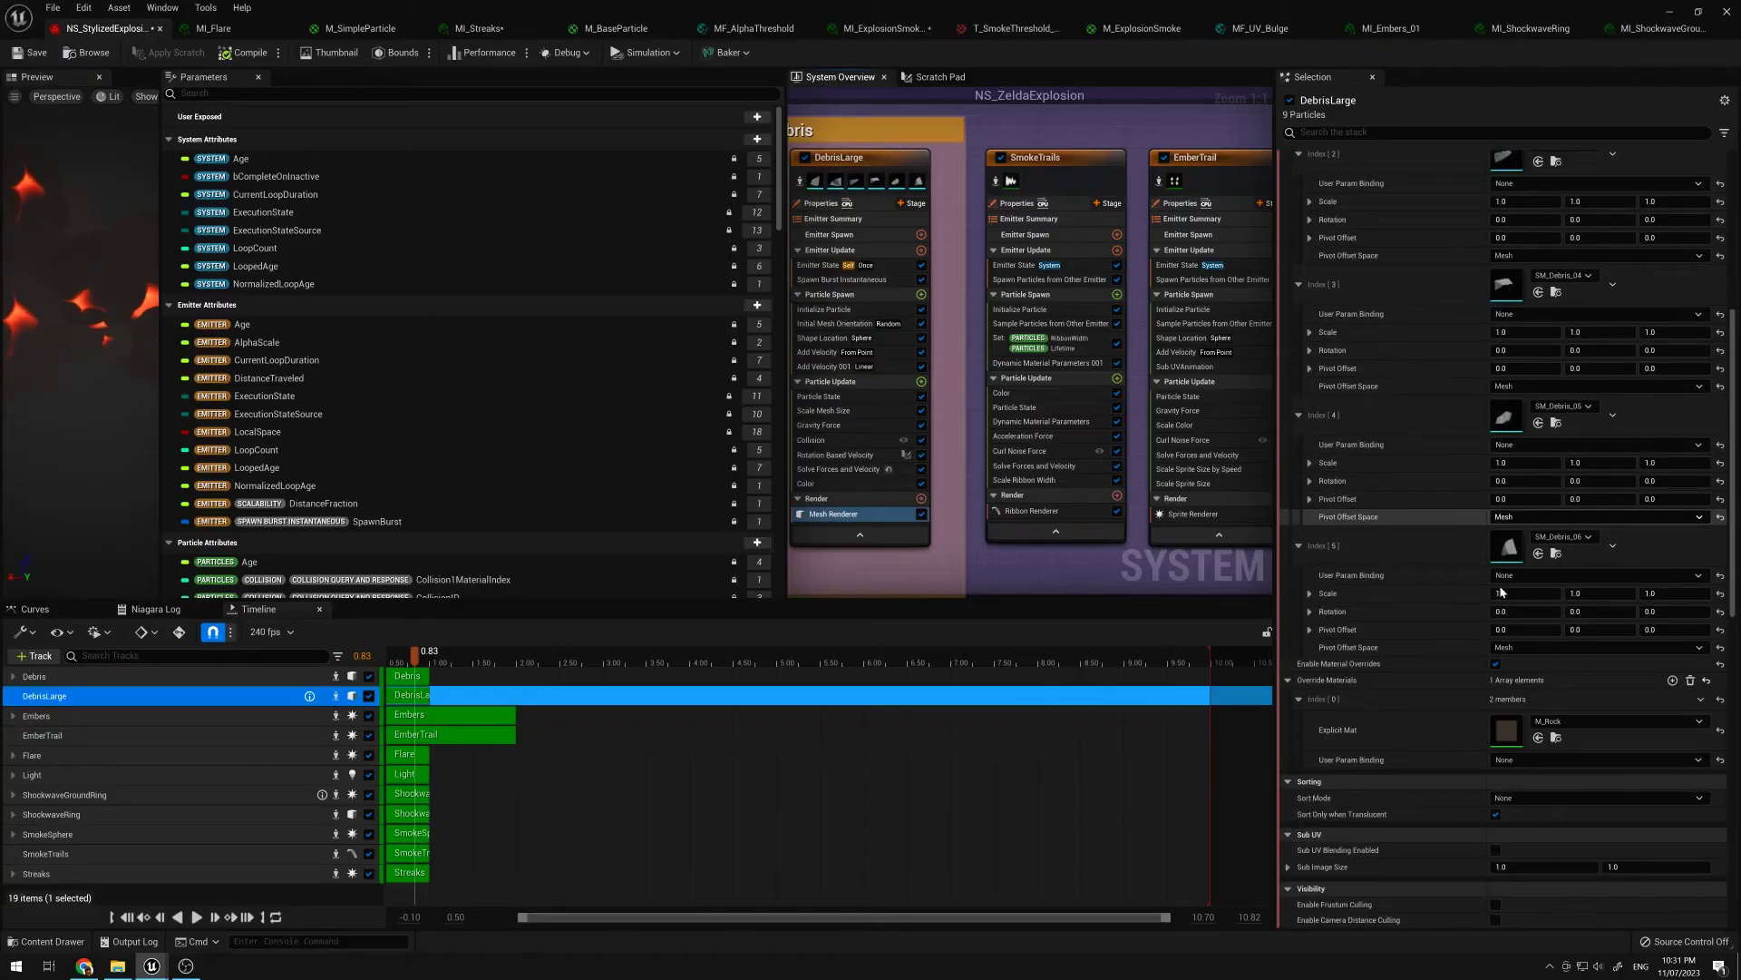
Step: Restore the Niagara editor window beside the level viewport and widen it slightly
{"action": "scroll", "coordinate": [1515, 751], "scroll_direction": "up", "scroll_amount": 10}
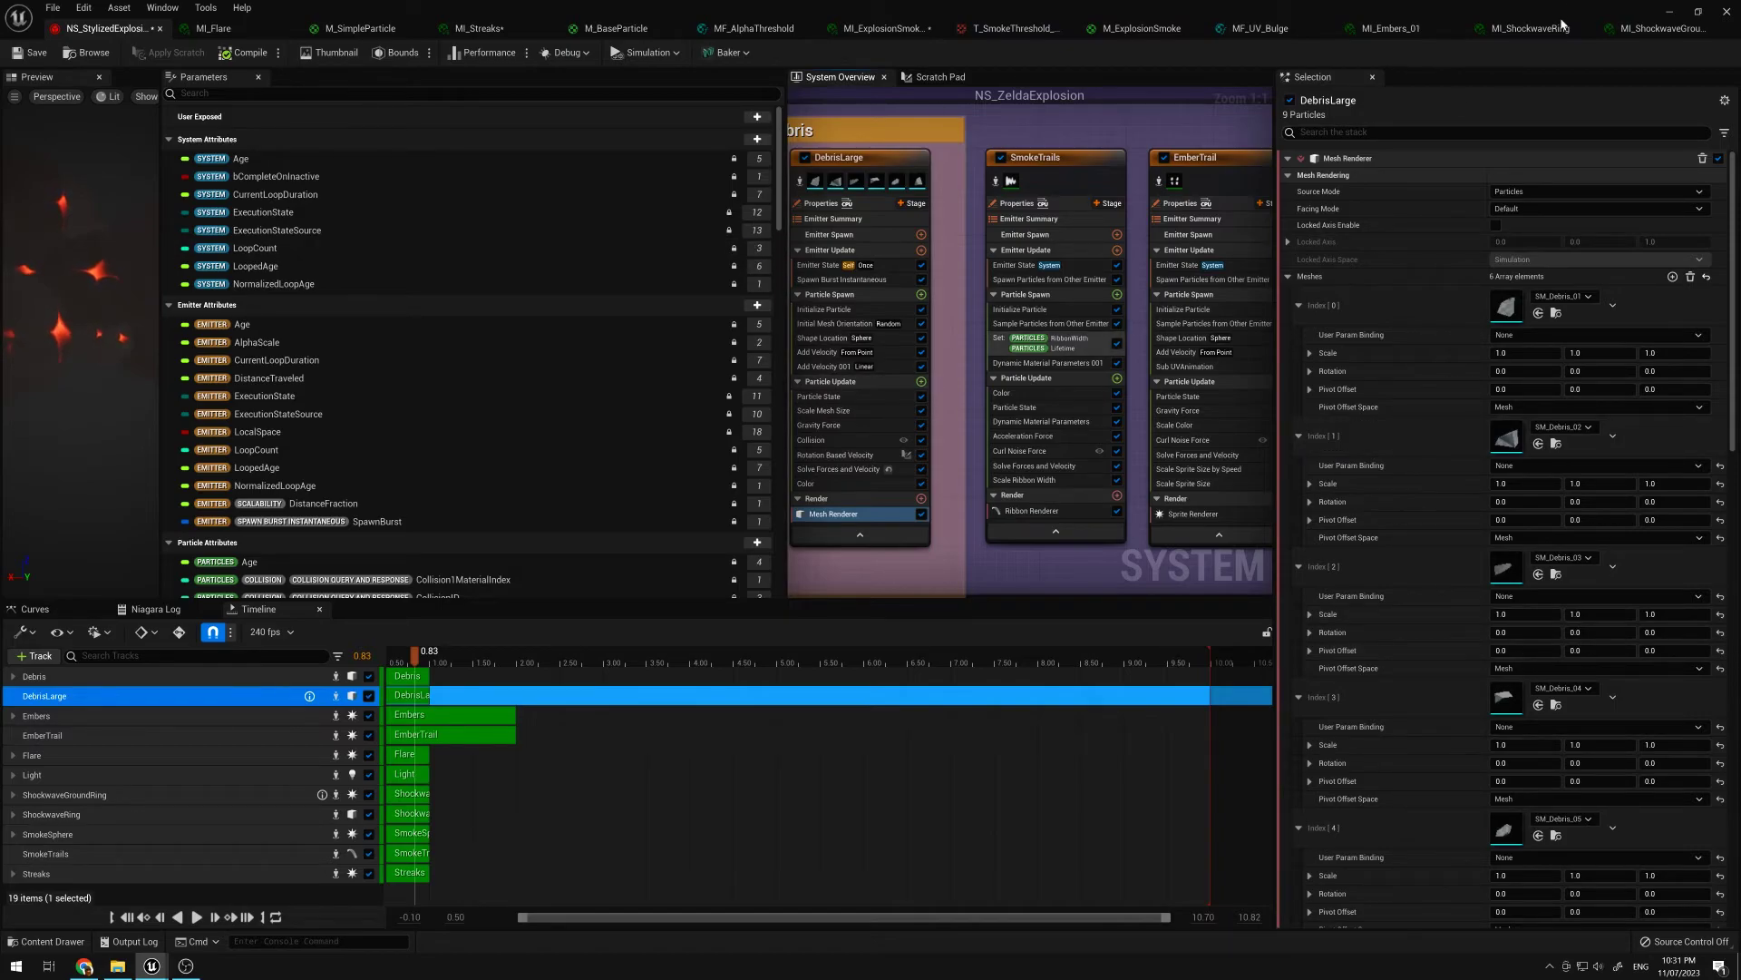
{"action": "left_click", "coordinate": [1698, 15]}
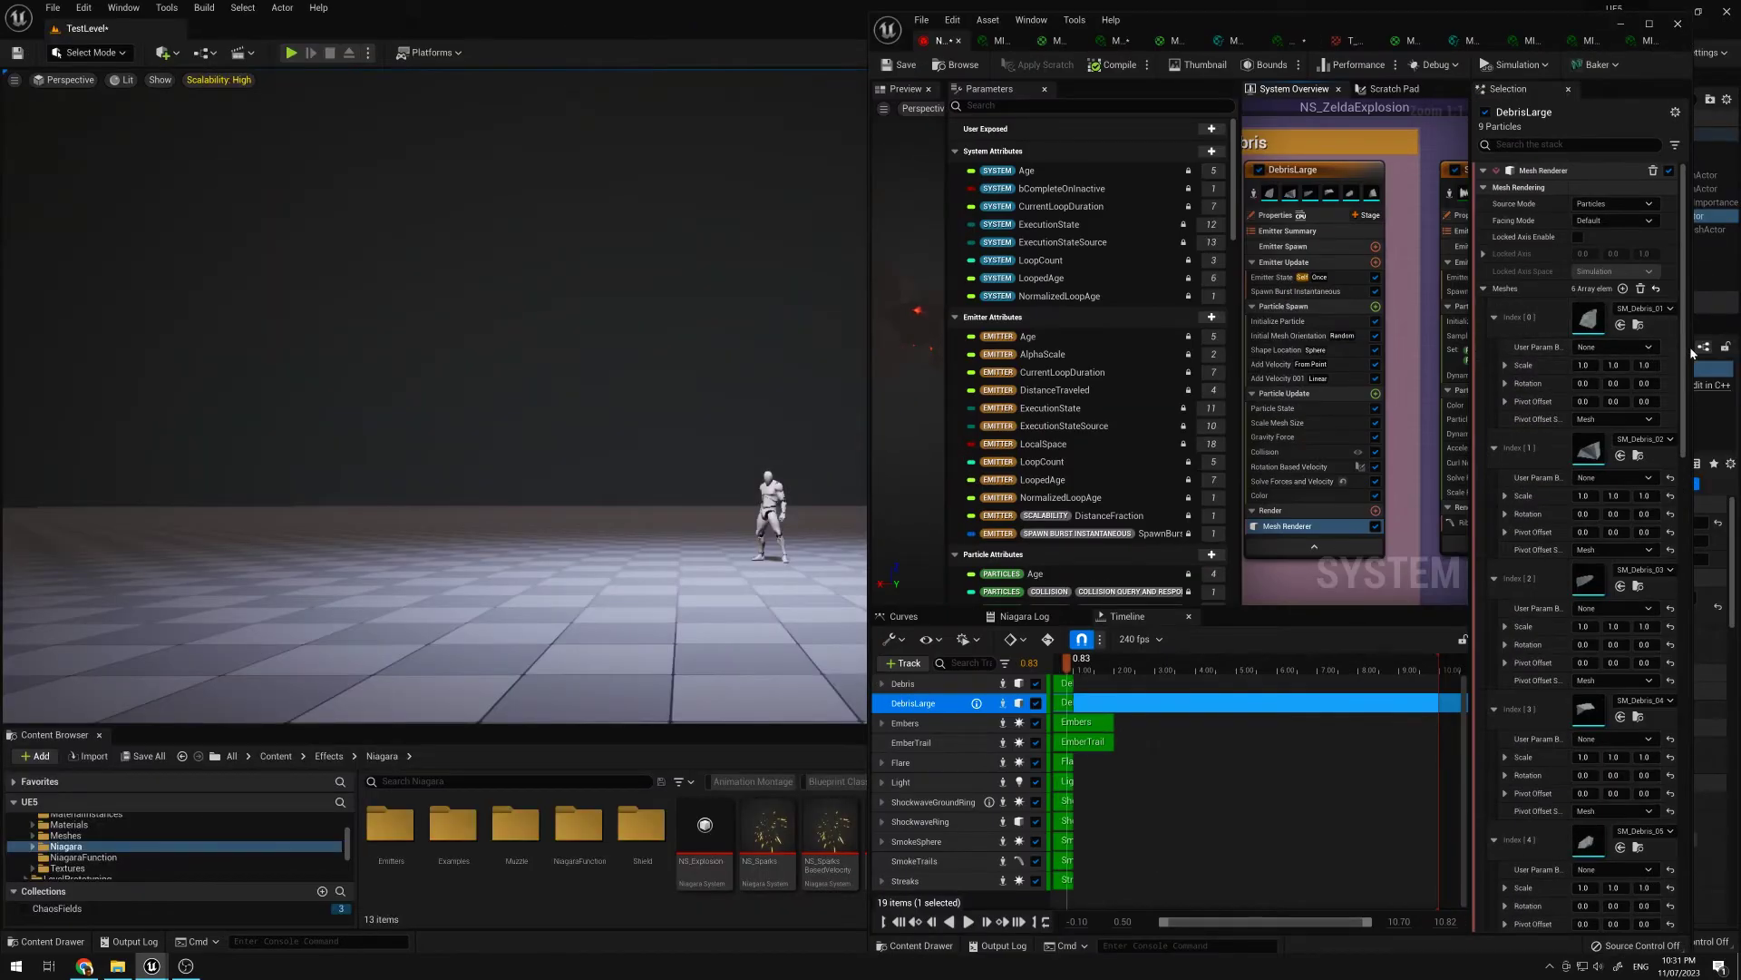
{"action": "left_click_drag", "start_coordinate": [1693, 347], "coordinate": [1720, 345]}
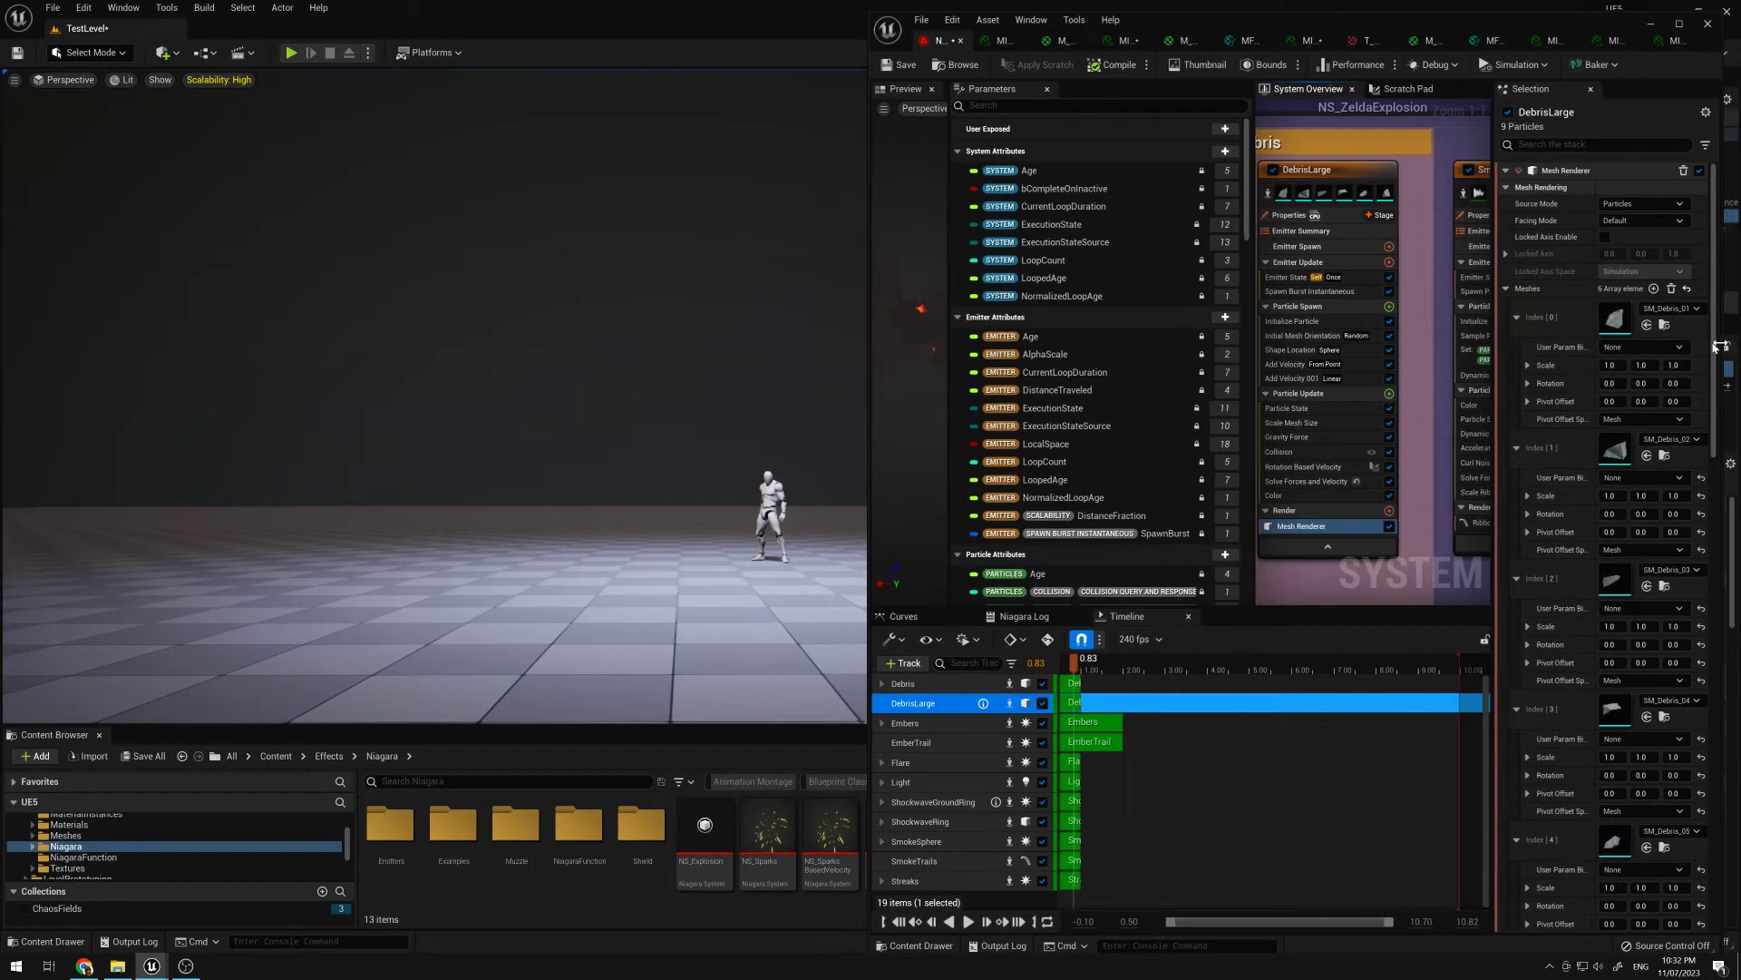
Step: Review DebrisLarge's Initialize Particle settings and its Mesh Renderer, widening the settings panel
{"action": "left_click", "coordinate": [1306, 333]}
{"action": "left_click_drag", "start_coordinate": [1482, 535], "coordinate": [1375, 589]}
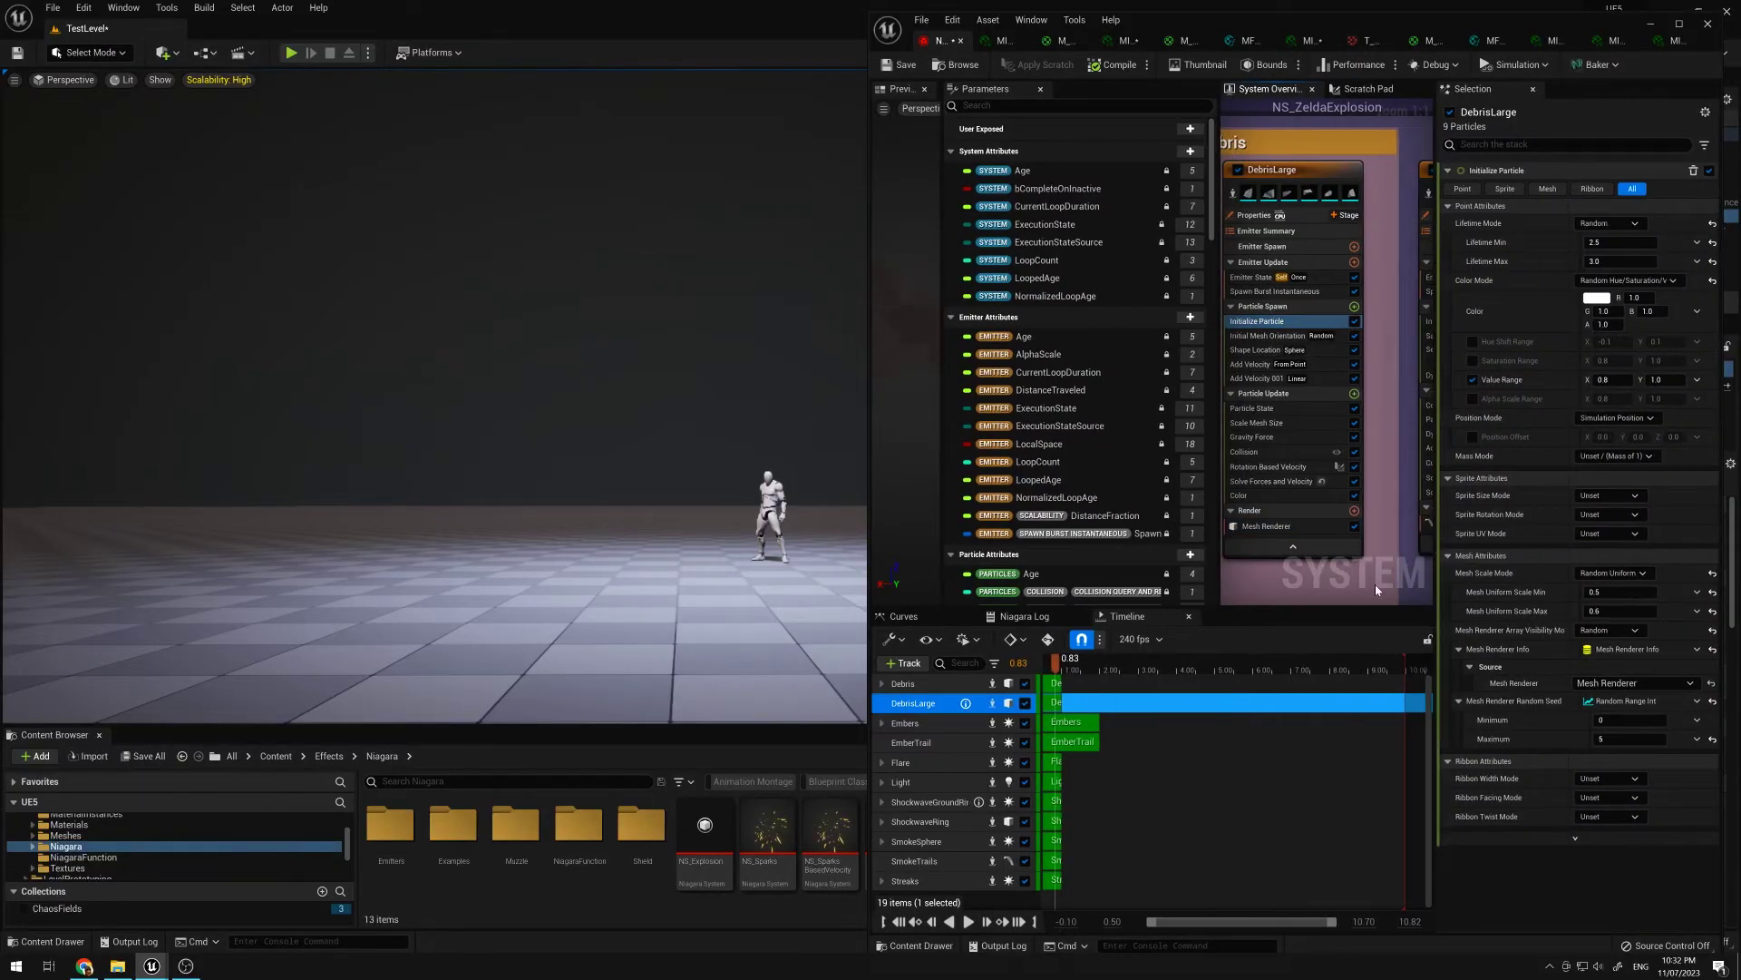
{"action": "left_click", "coordinate": [1461, 650]}
{"action": "left_click", "coordinate": [1461, 650]}
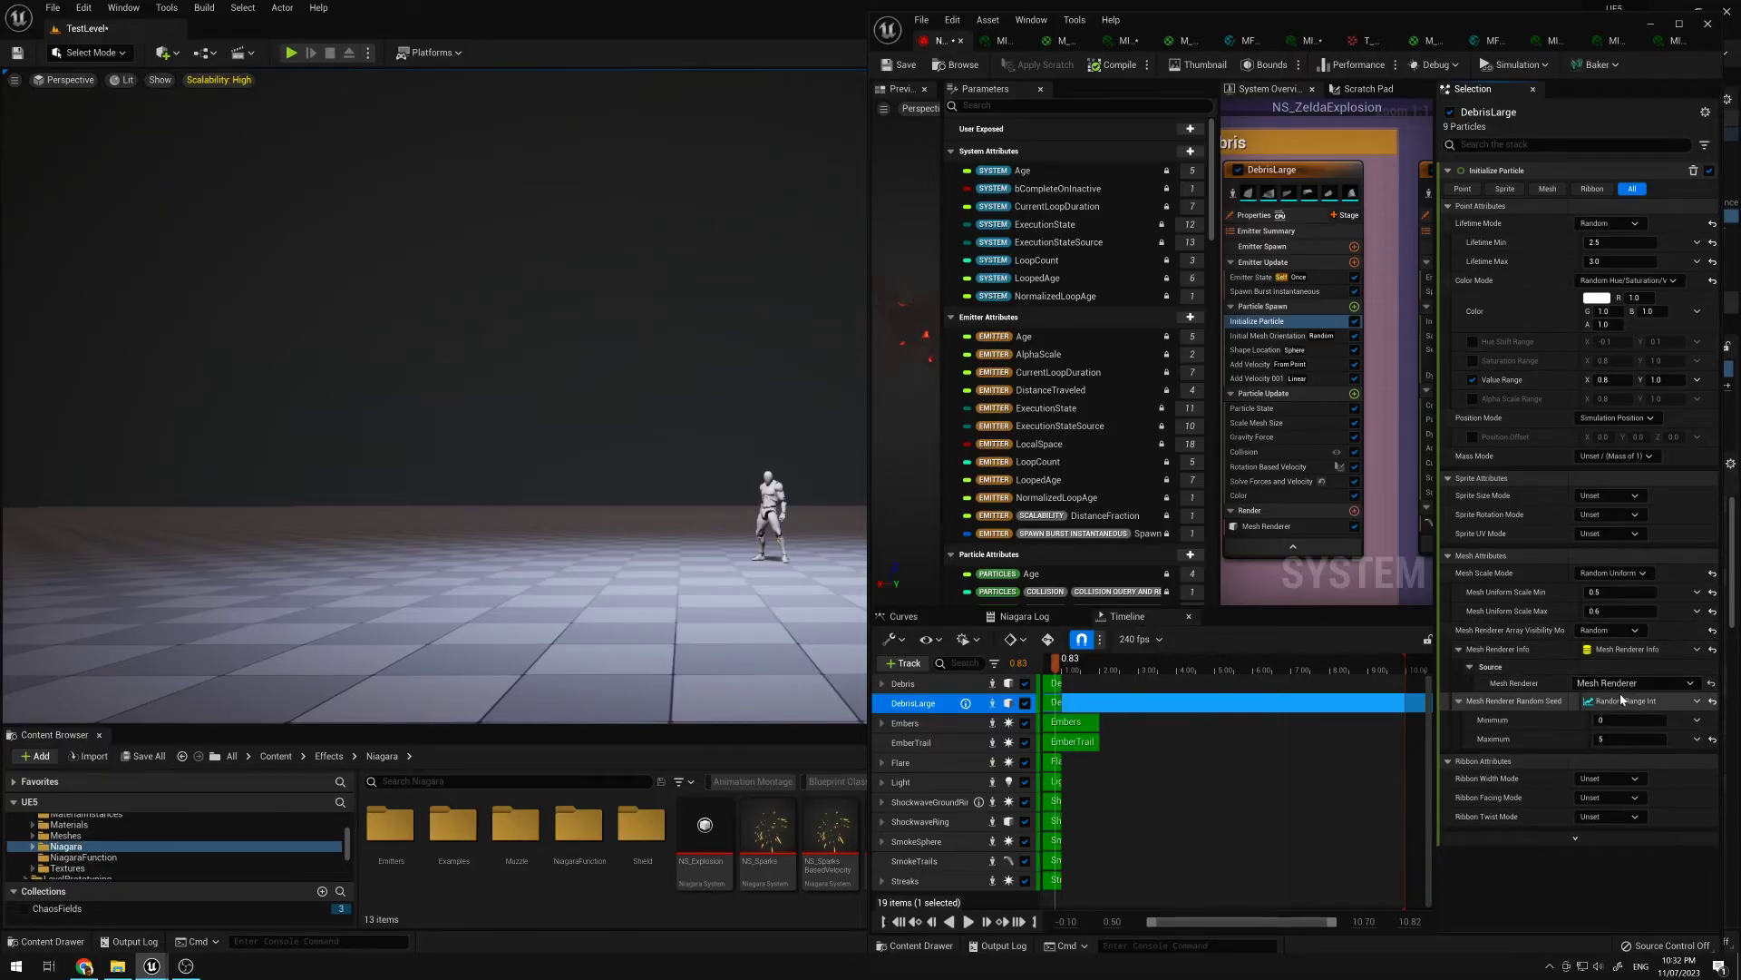
{"action": "left_click", "coordinate": [1266, 526]}
{"action": "left_click", "coordinate": [1311, 321]}
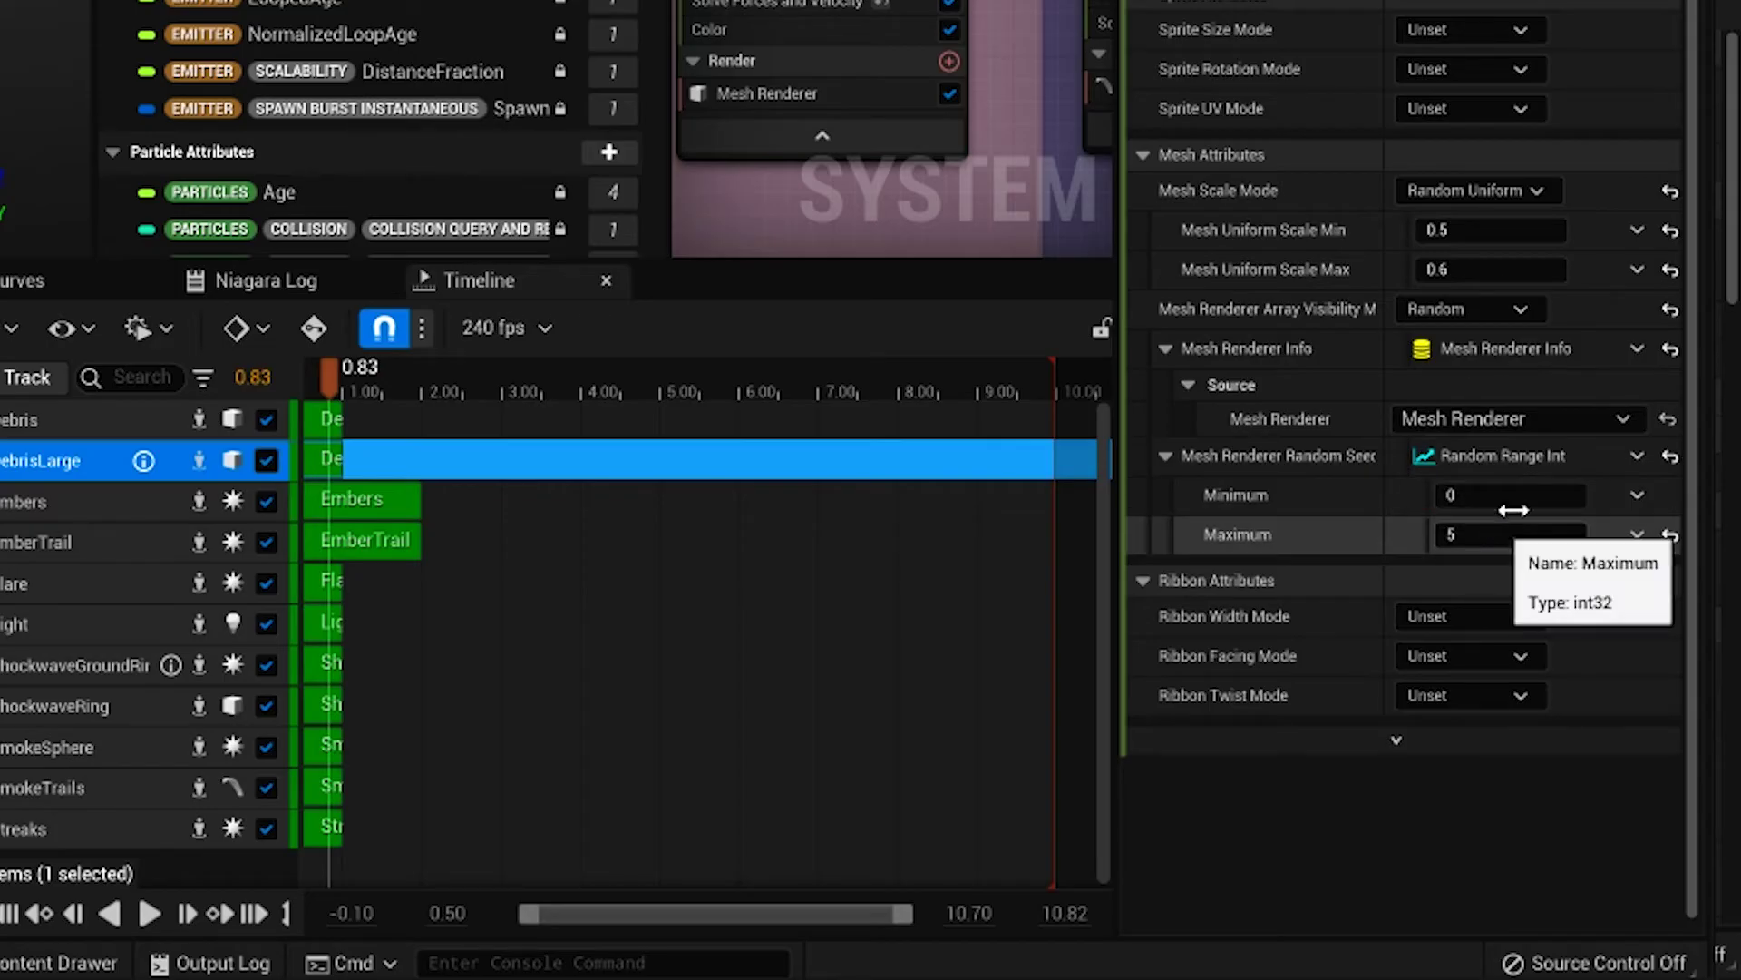
Step: Check the first debris mesh entry, then show Initial Mesh Orientation set to Random
{"action": "scroll", "coordinate": [1355, 325], "scroll_direction": "up", "scroll_amount": 10}
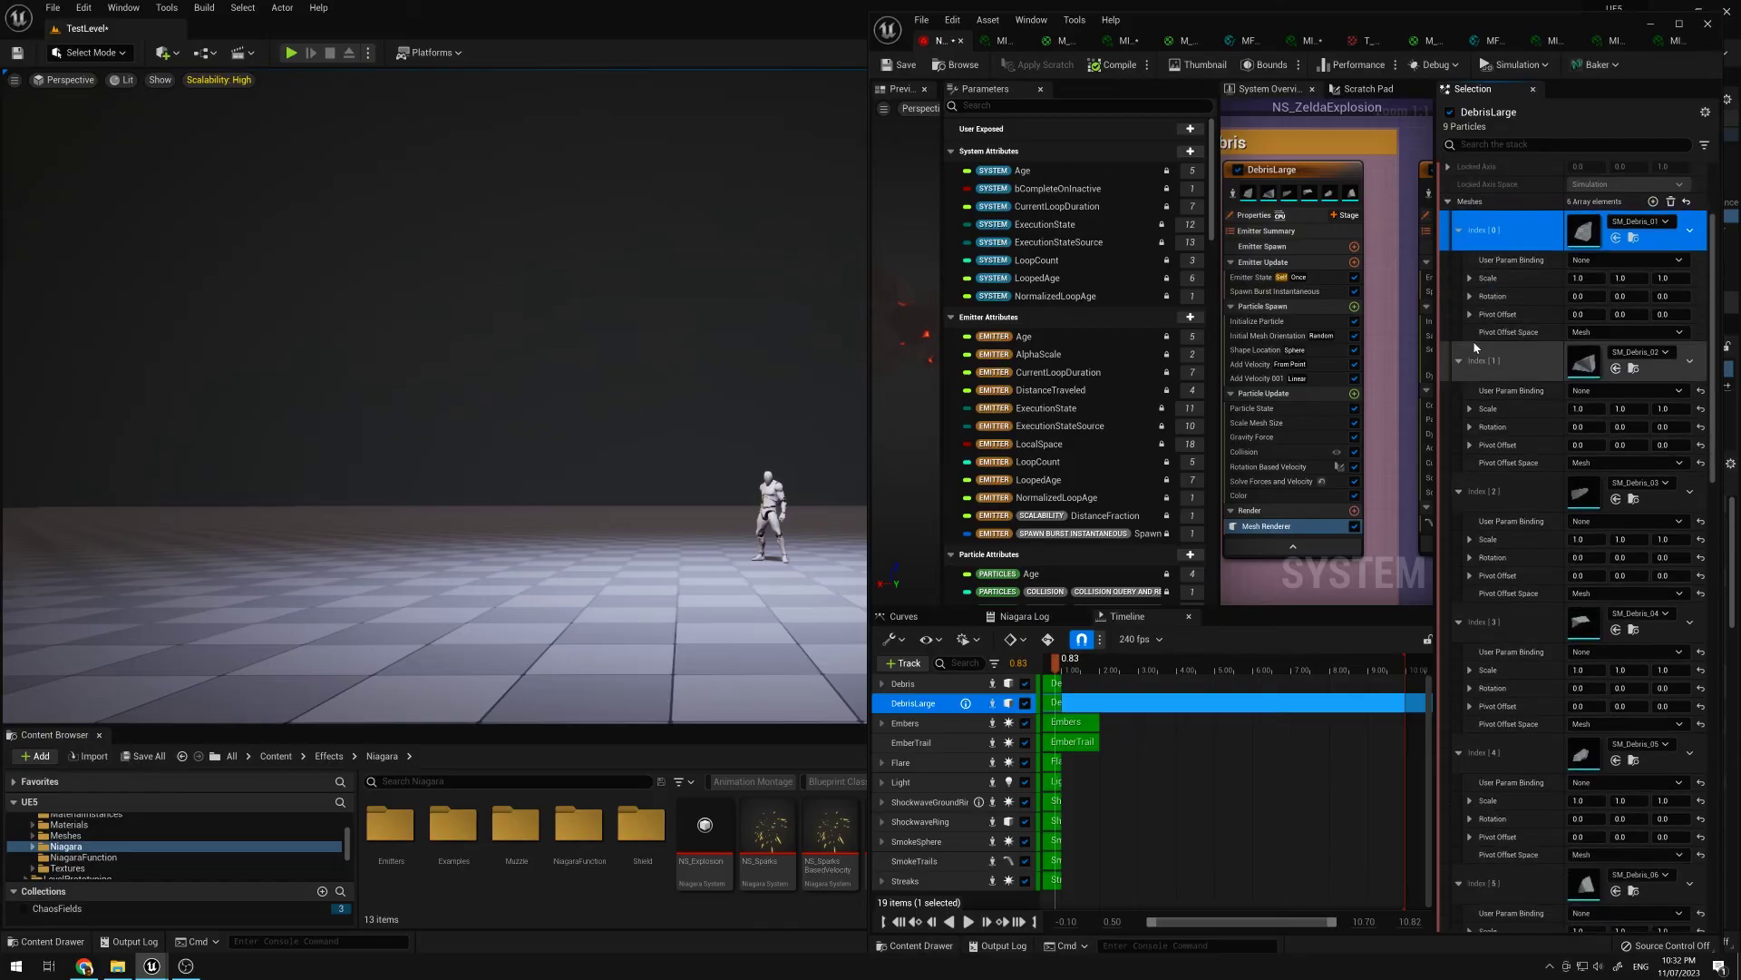
{"action": "scroll", "coordinate": [1478, 358], "scroll_direction": "up", "scroll_amount": 3}
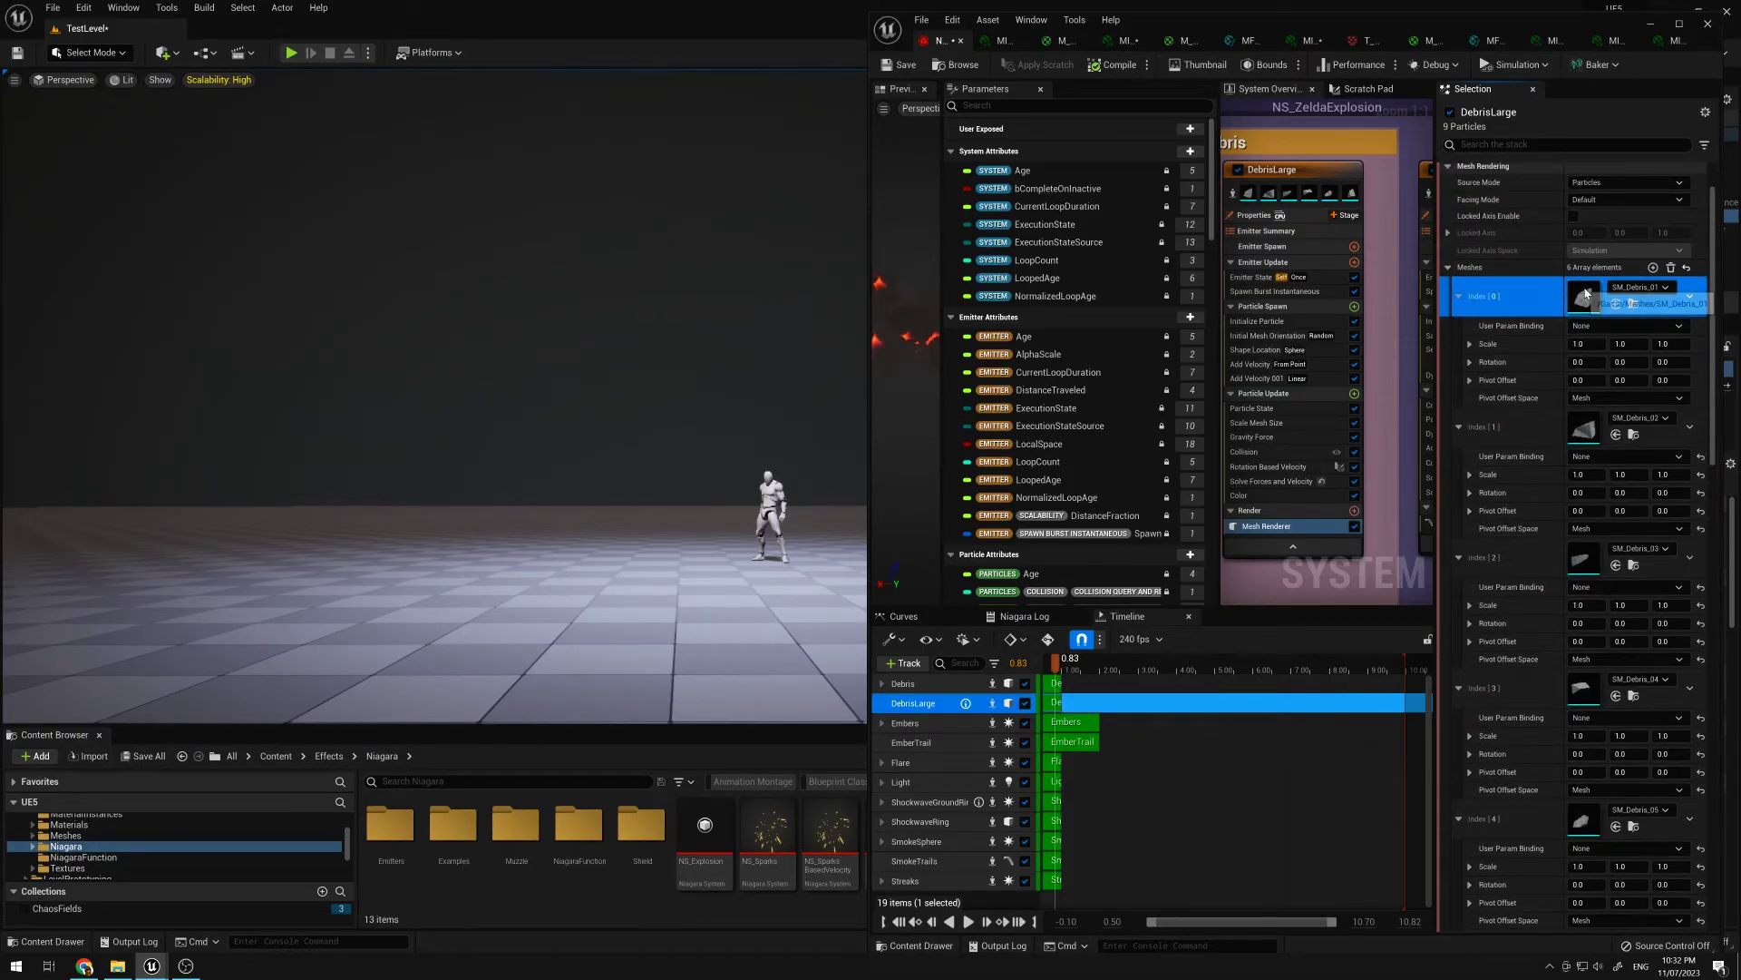
{"action": "scroll", "coordinate": [1586, 292], "scroll_direction": "down", "scroll_amount": 3}
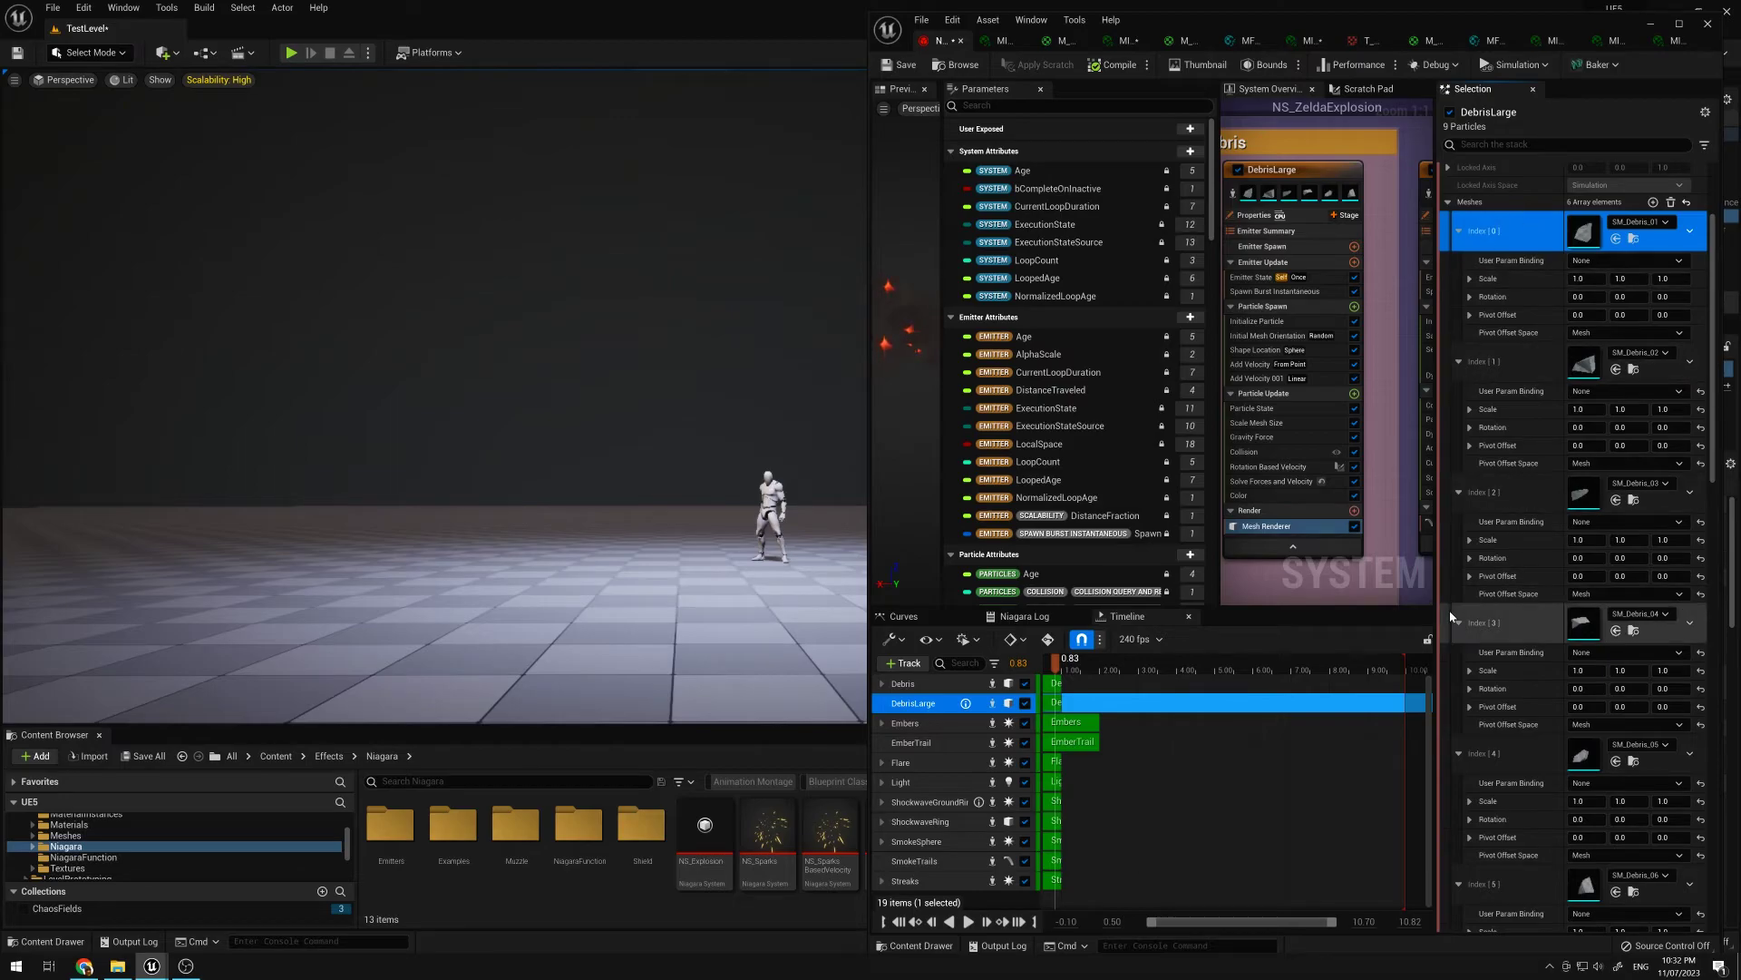
{"action": "scroll", "coordinate": [1502, 635], "scroll_direction": "down", "scroll_amount": 7}
{"action": "scroll", "coordinate": [1502, 726], "scroll_direction": "up", "scroll_amount": 11}
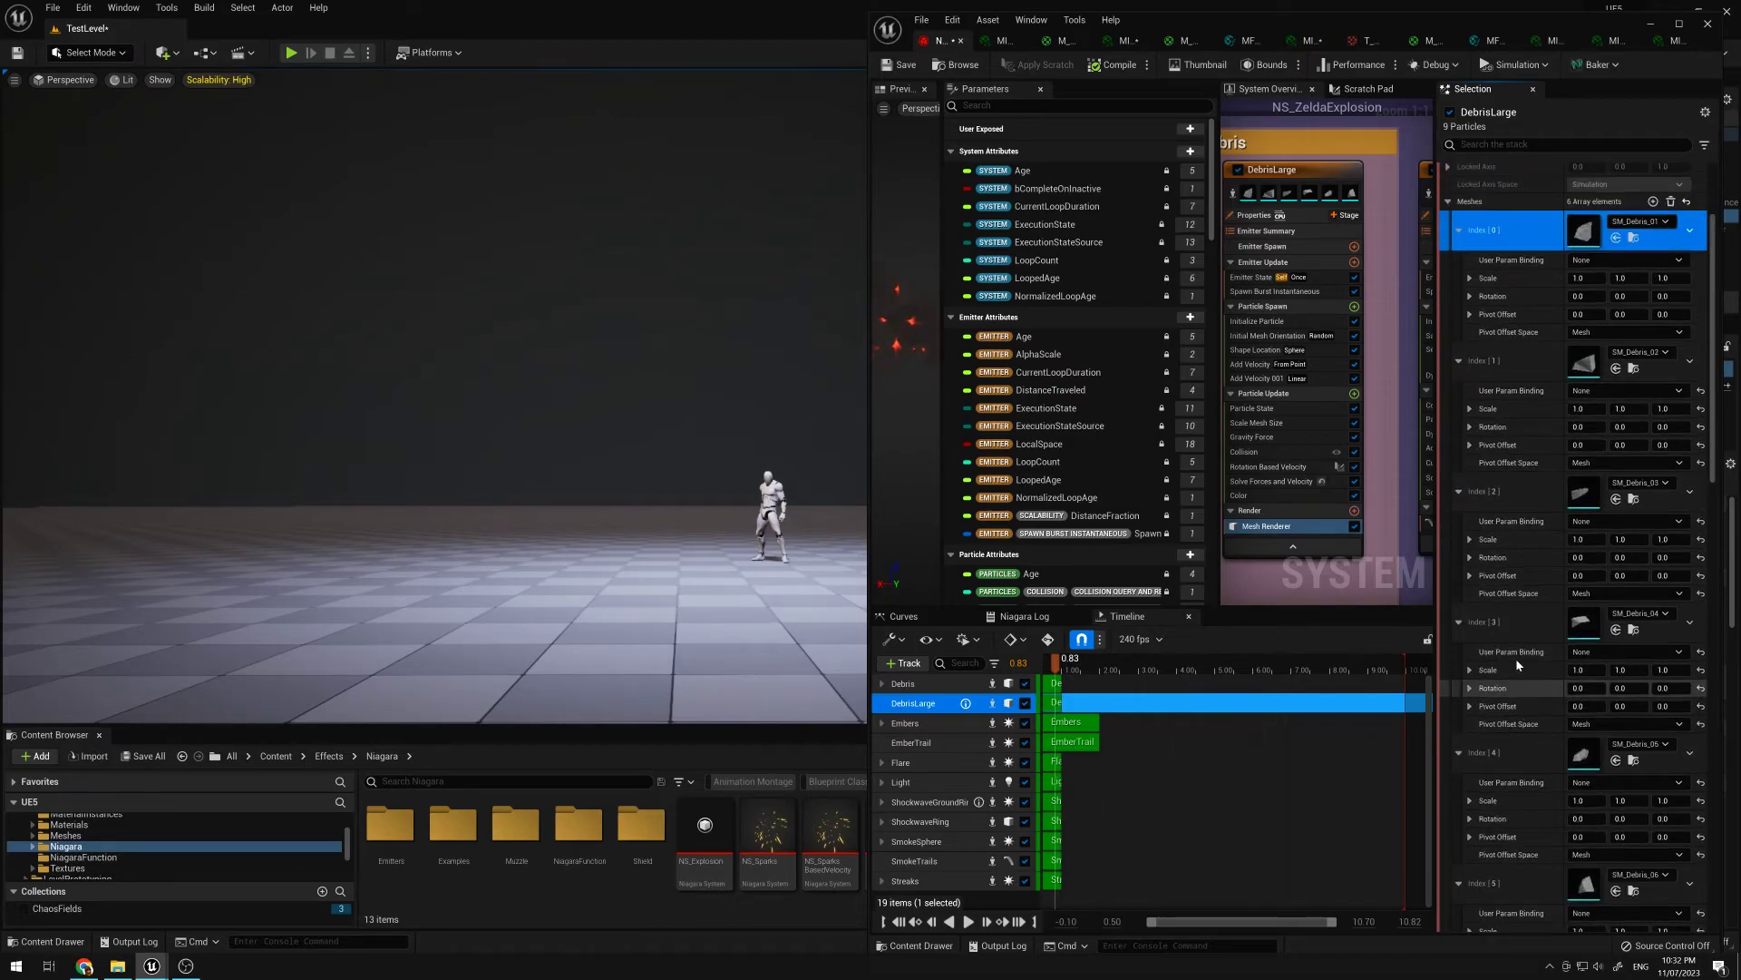
{"action": "left_click", "coordinate": [1475, 330]}
{"action": "left_click", "coordinate": [1261, 322]}
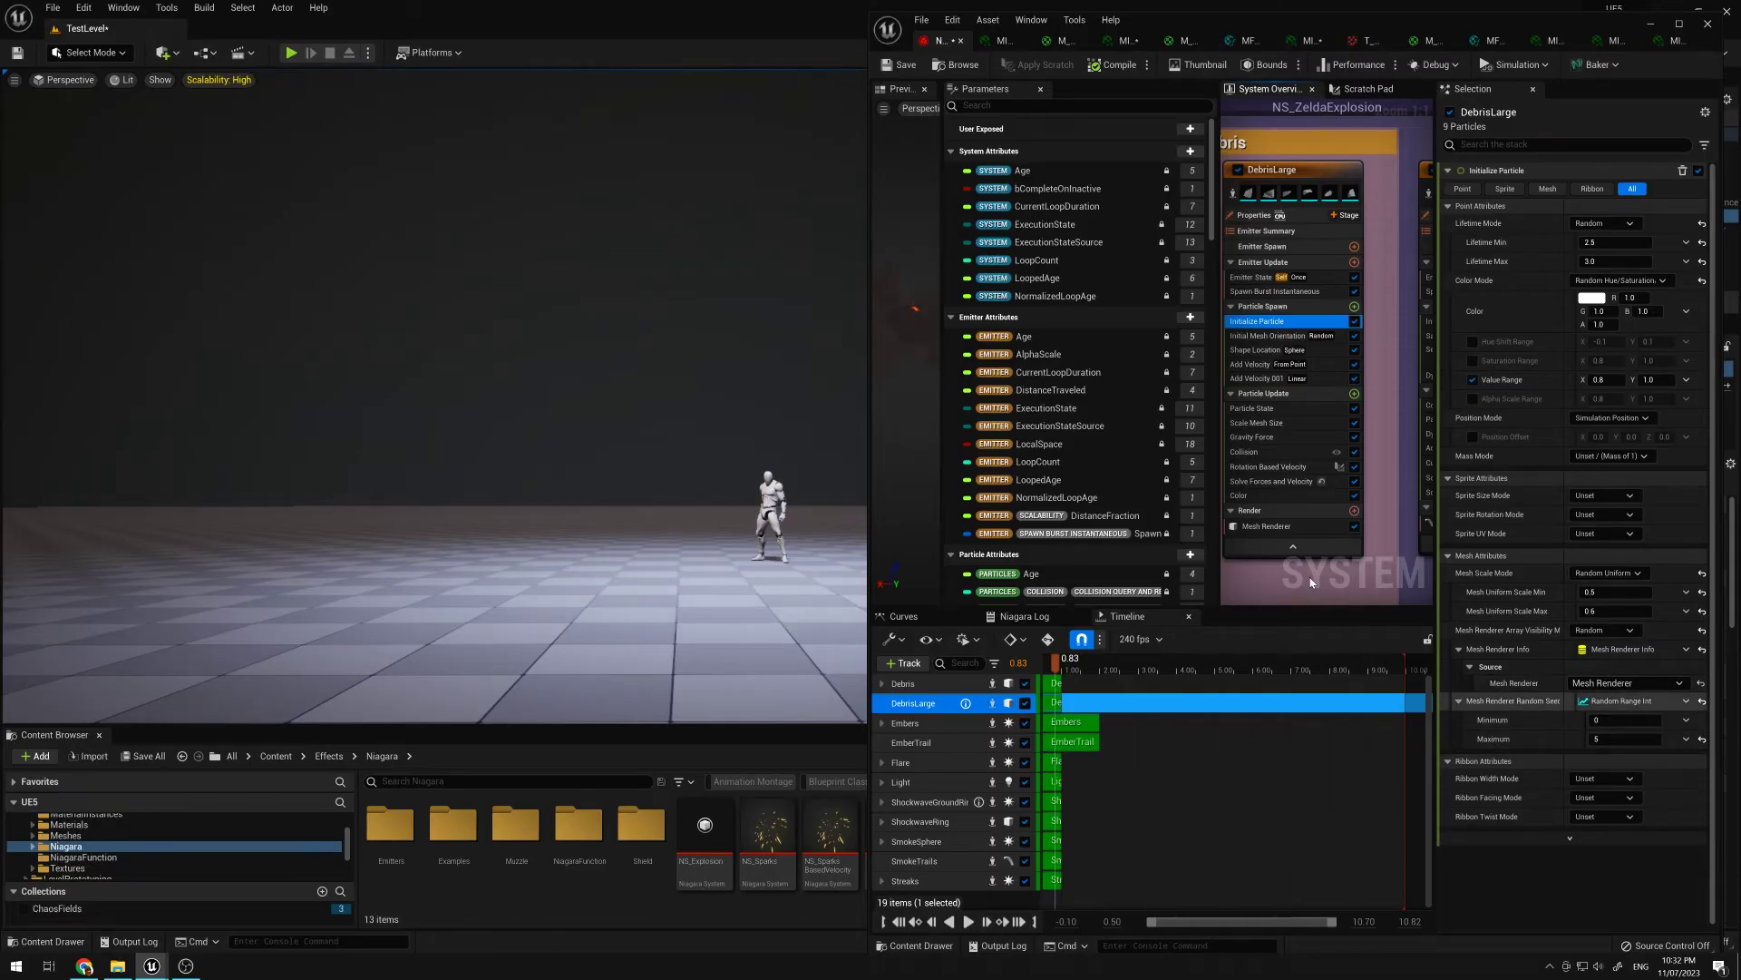
{"action": "left_click", "coordinate": [1274, 335]}
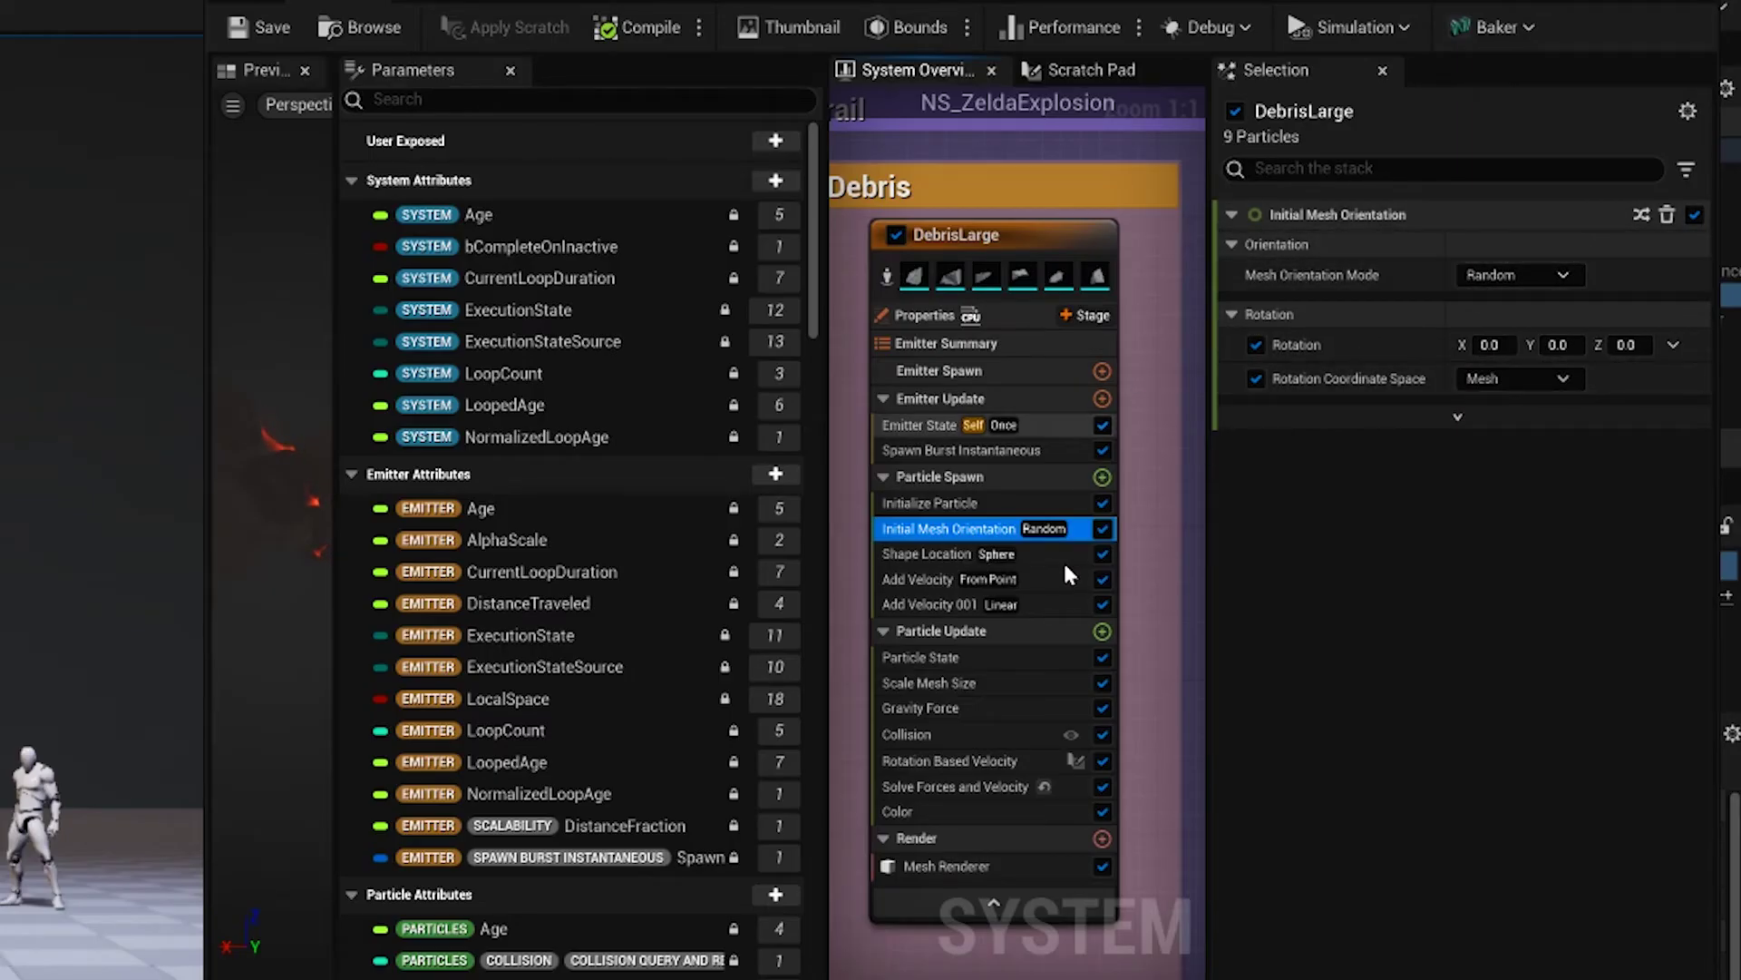
Step: Review DebrisLarge's Shape Location, Add Velocity, Particle State, Scale Mesh Size and Gravity Force modules
{"action": "left_click", "coordinate": [929, 554]}
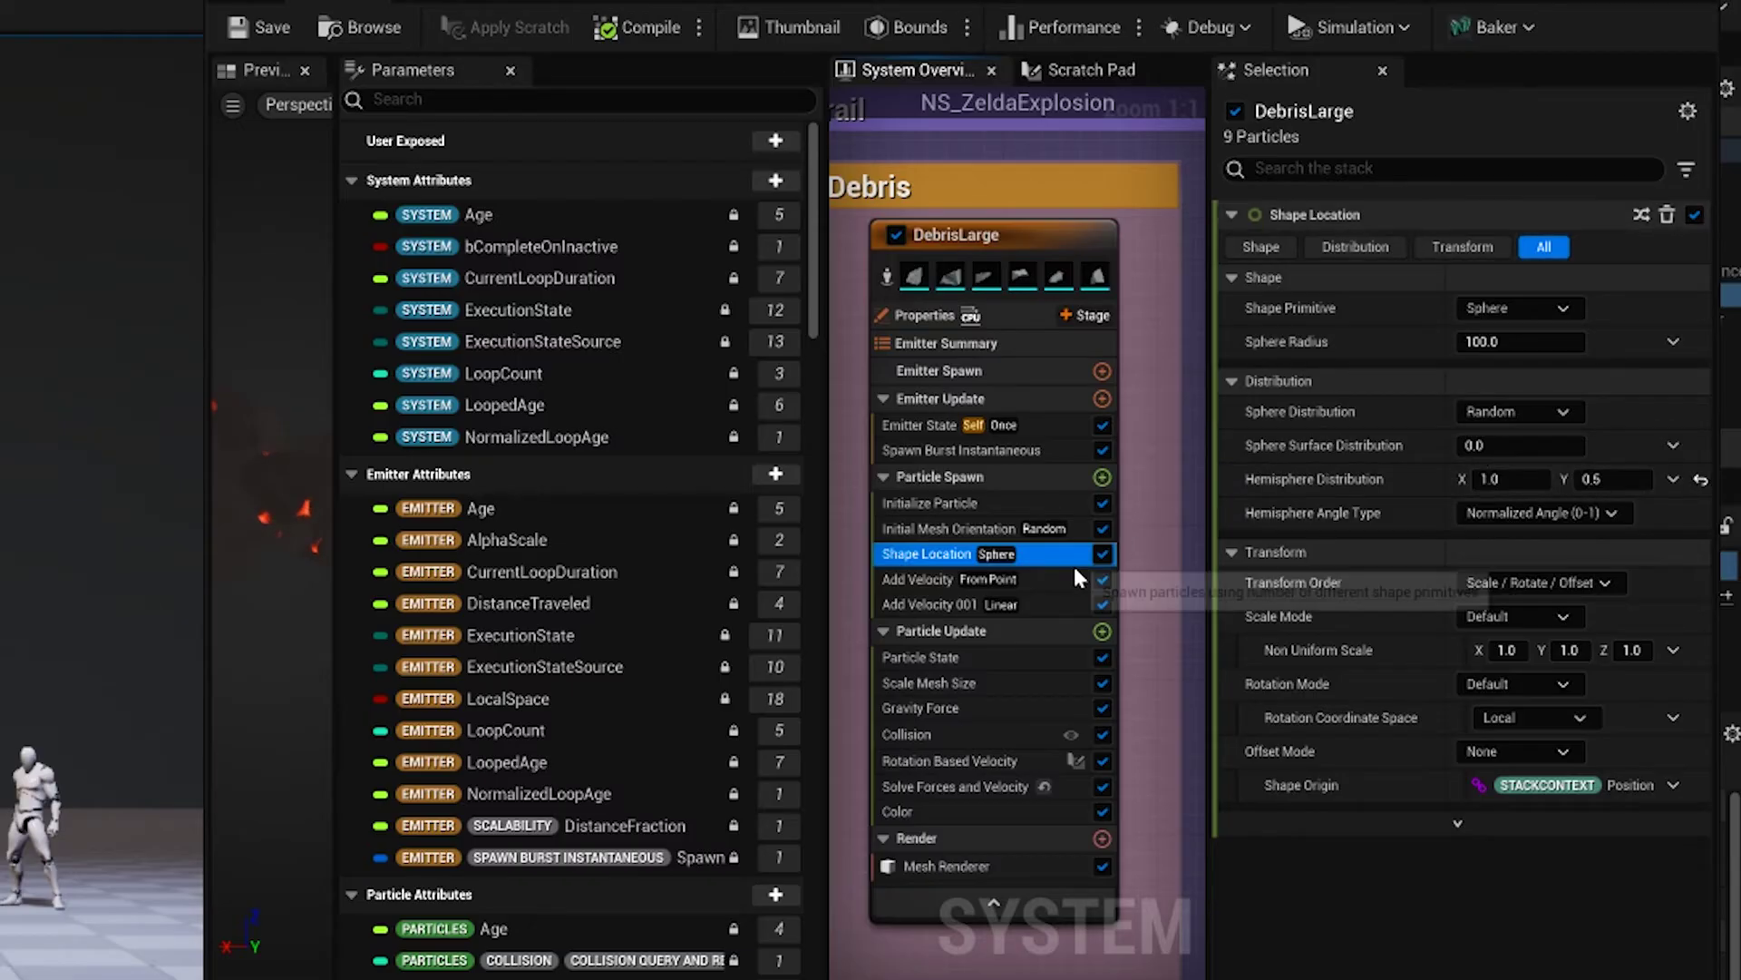
{"action": "left_click", "coordinate": [980, 578]}
{"action": "left_click", "coordinate": [1016, 609]}
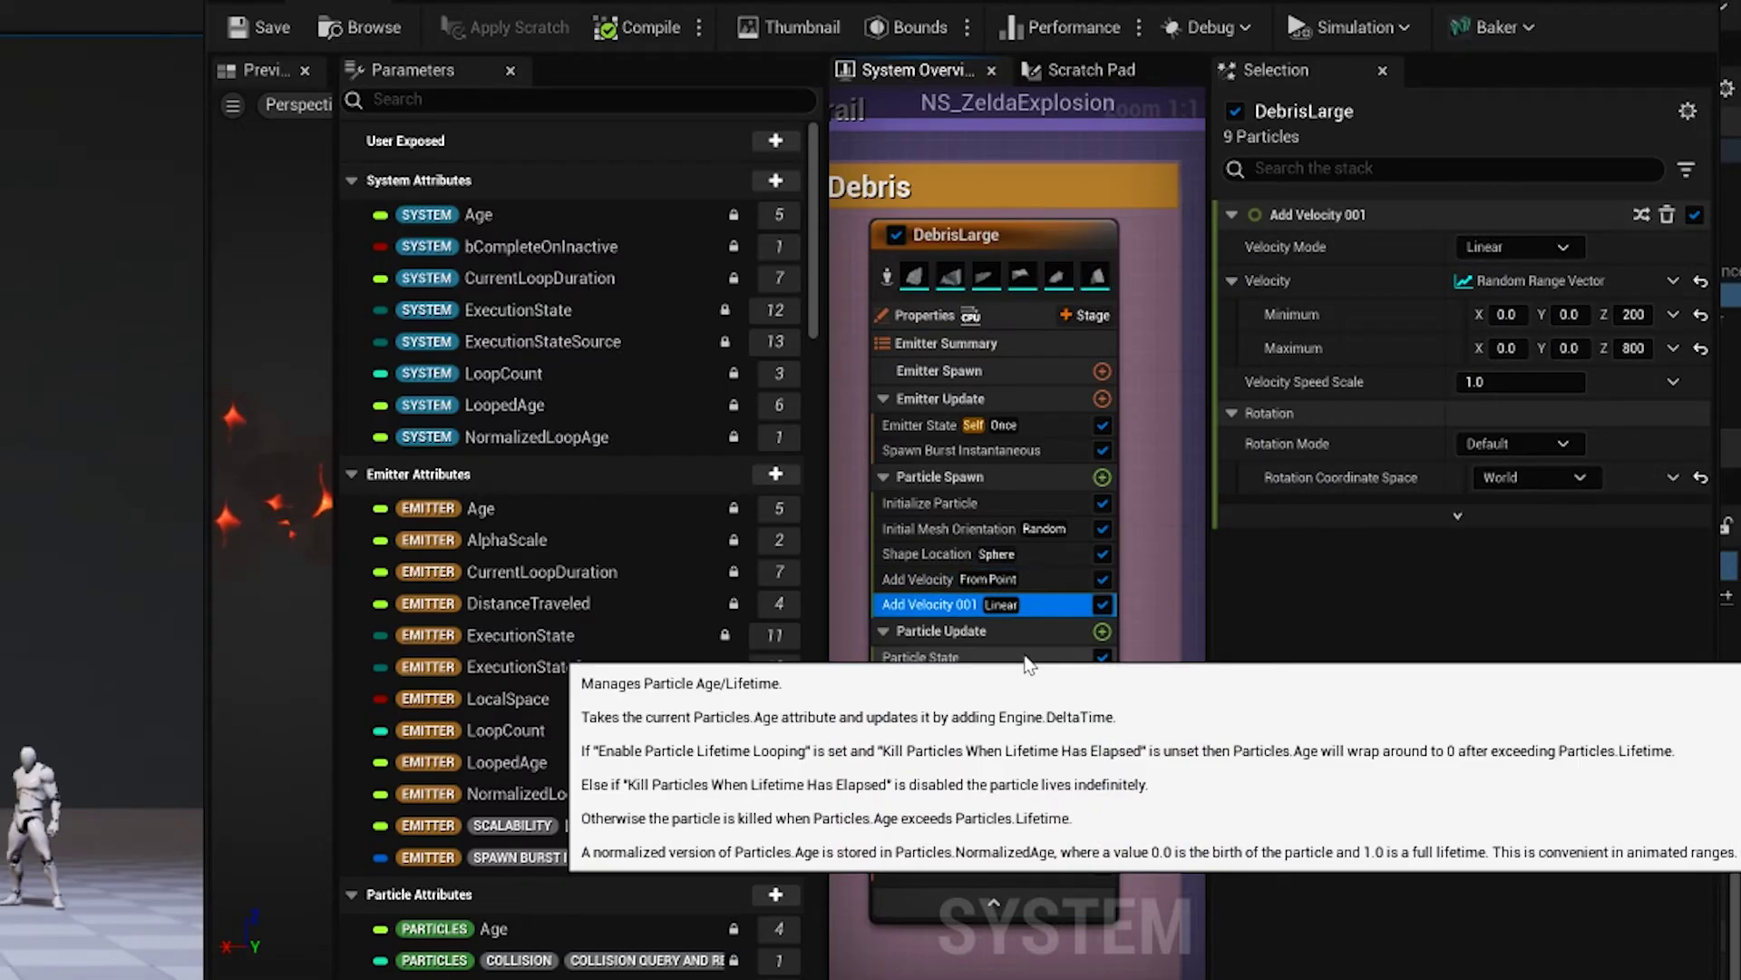
{"action": "left_click", "coordinate": [1043, 656]}
{"action": "left_click", "coordinate": [977, 682]}
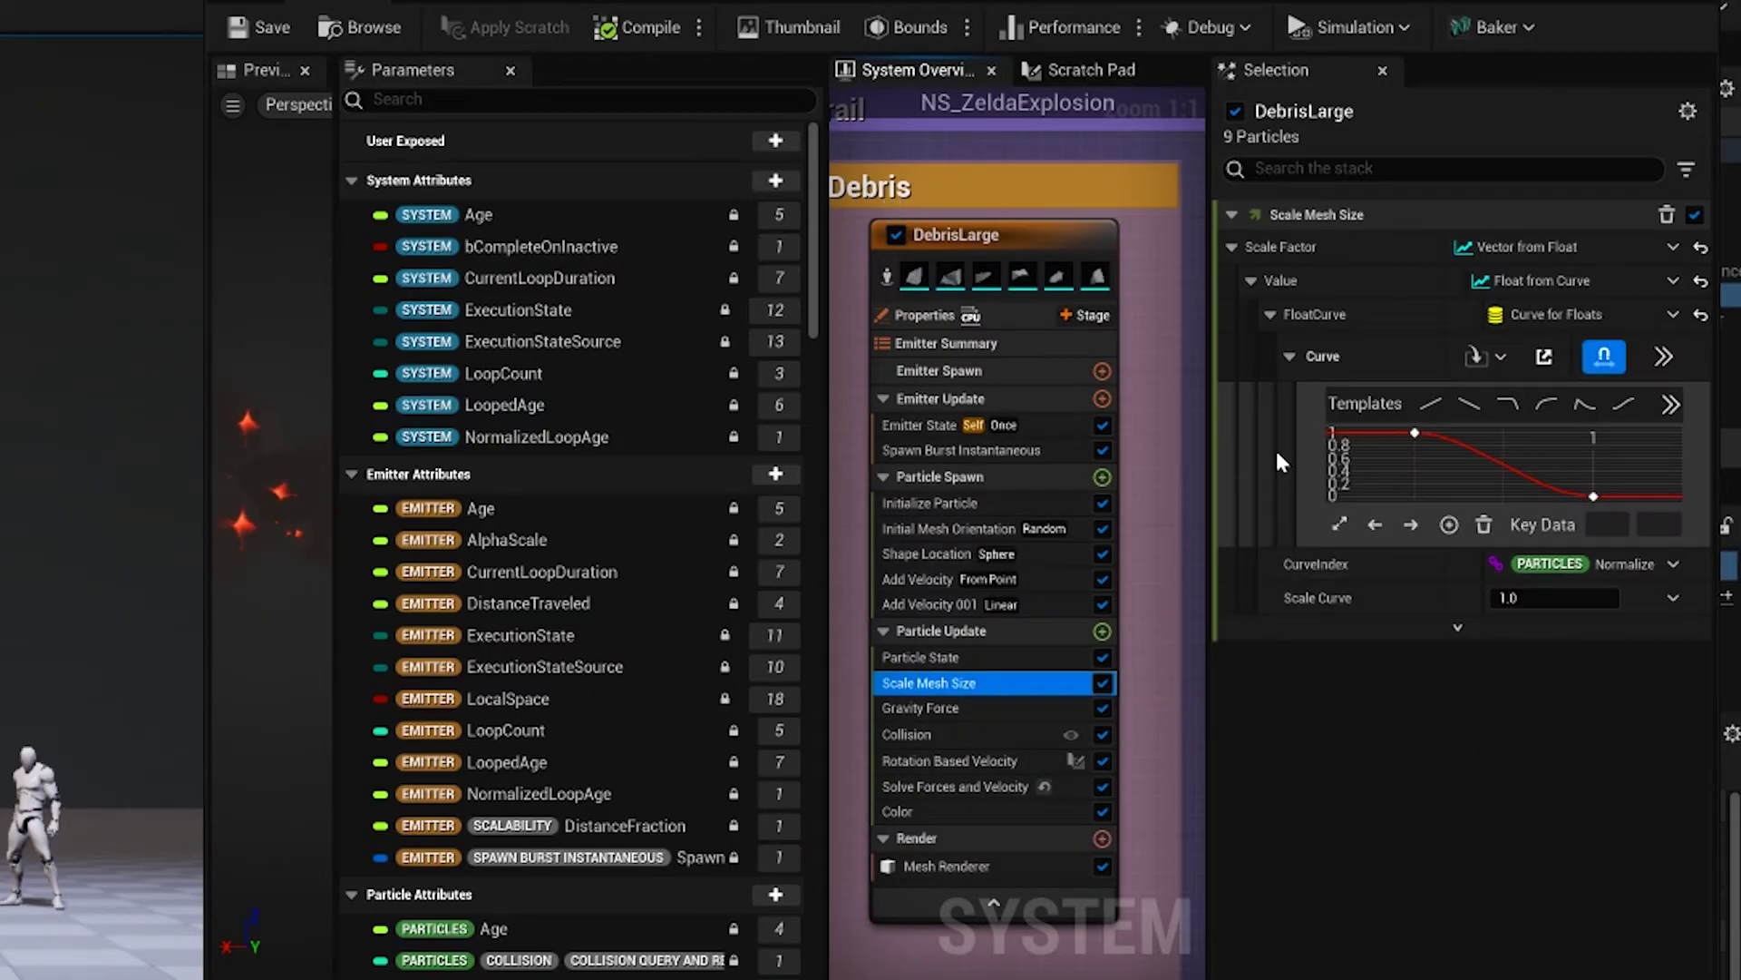
{"action": "left_click", "coordinate": [956, 234]}
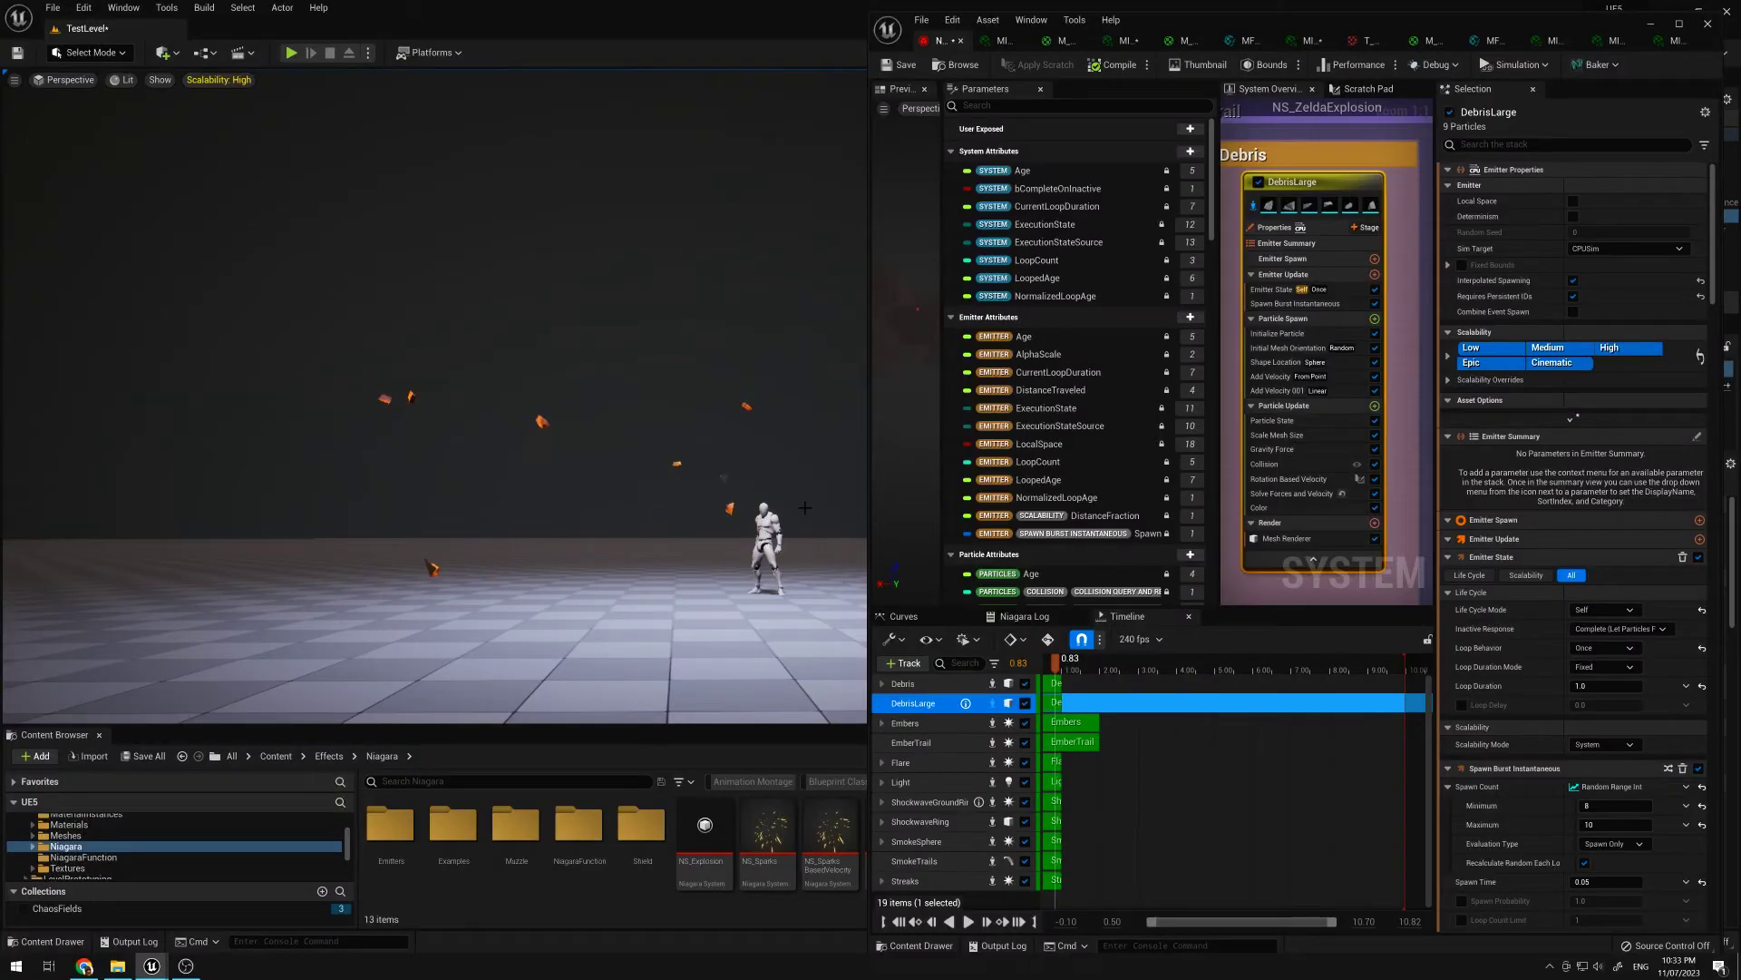
{"action": "left_click", "coordinate": [1272, 449]}
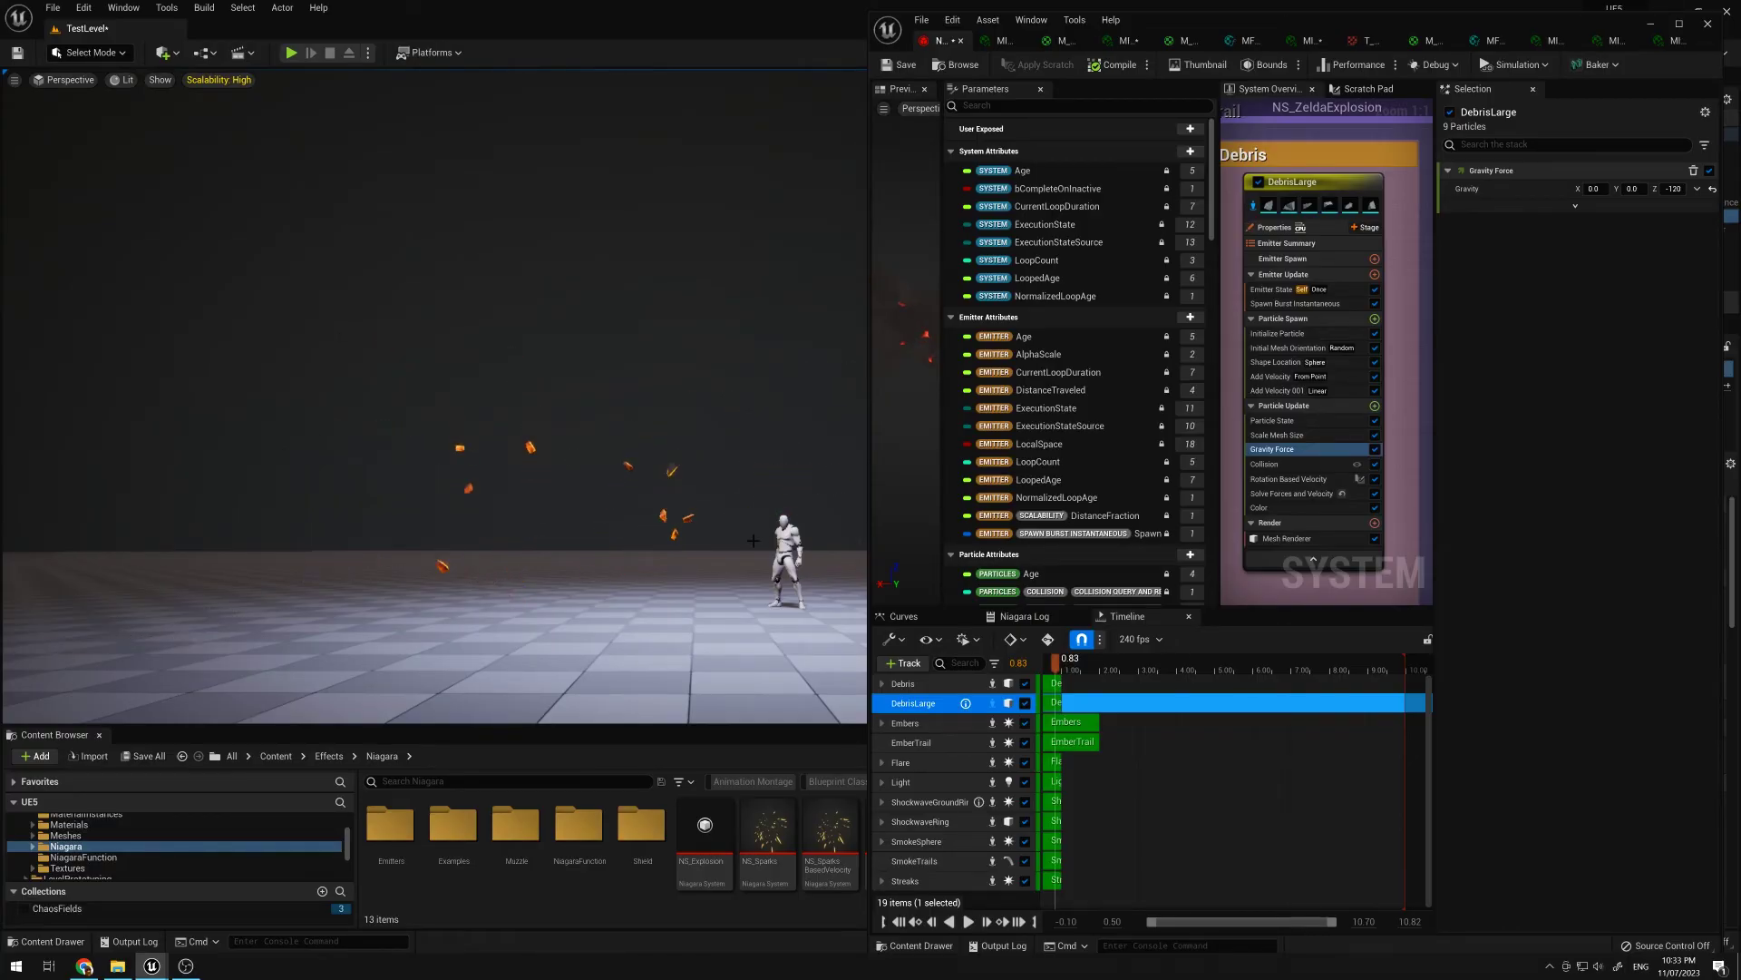
Step: Open the M_Rock material from the DebrisLarge Mesh Renderer and zoom its graph
{"action": "left_click", "coordinate": [1288, 538]}
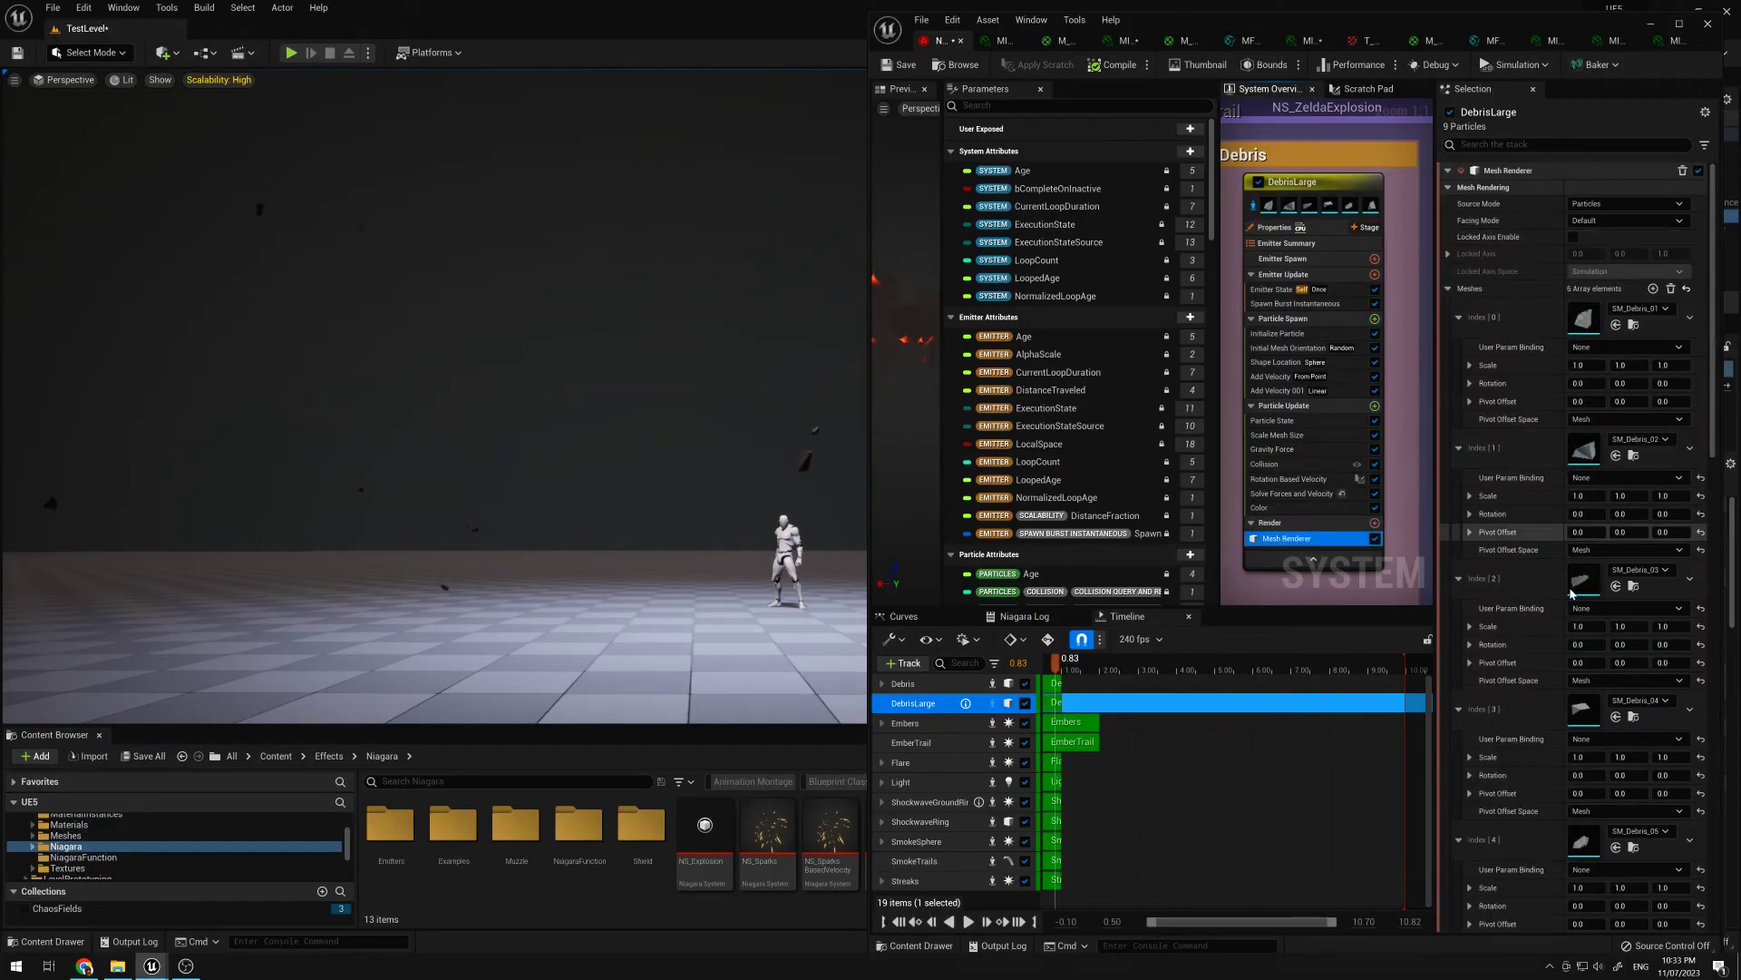
{"action": "scroll", "coordinate": [1562, 595], "scroll_direction": "down", "scroll_amount": 10}
{"action": "double_click", "coordinate": [1582, 567]}
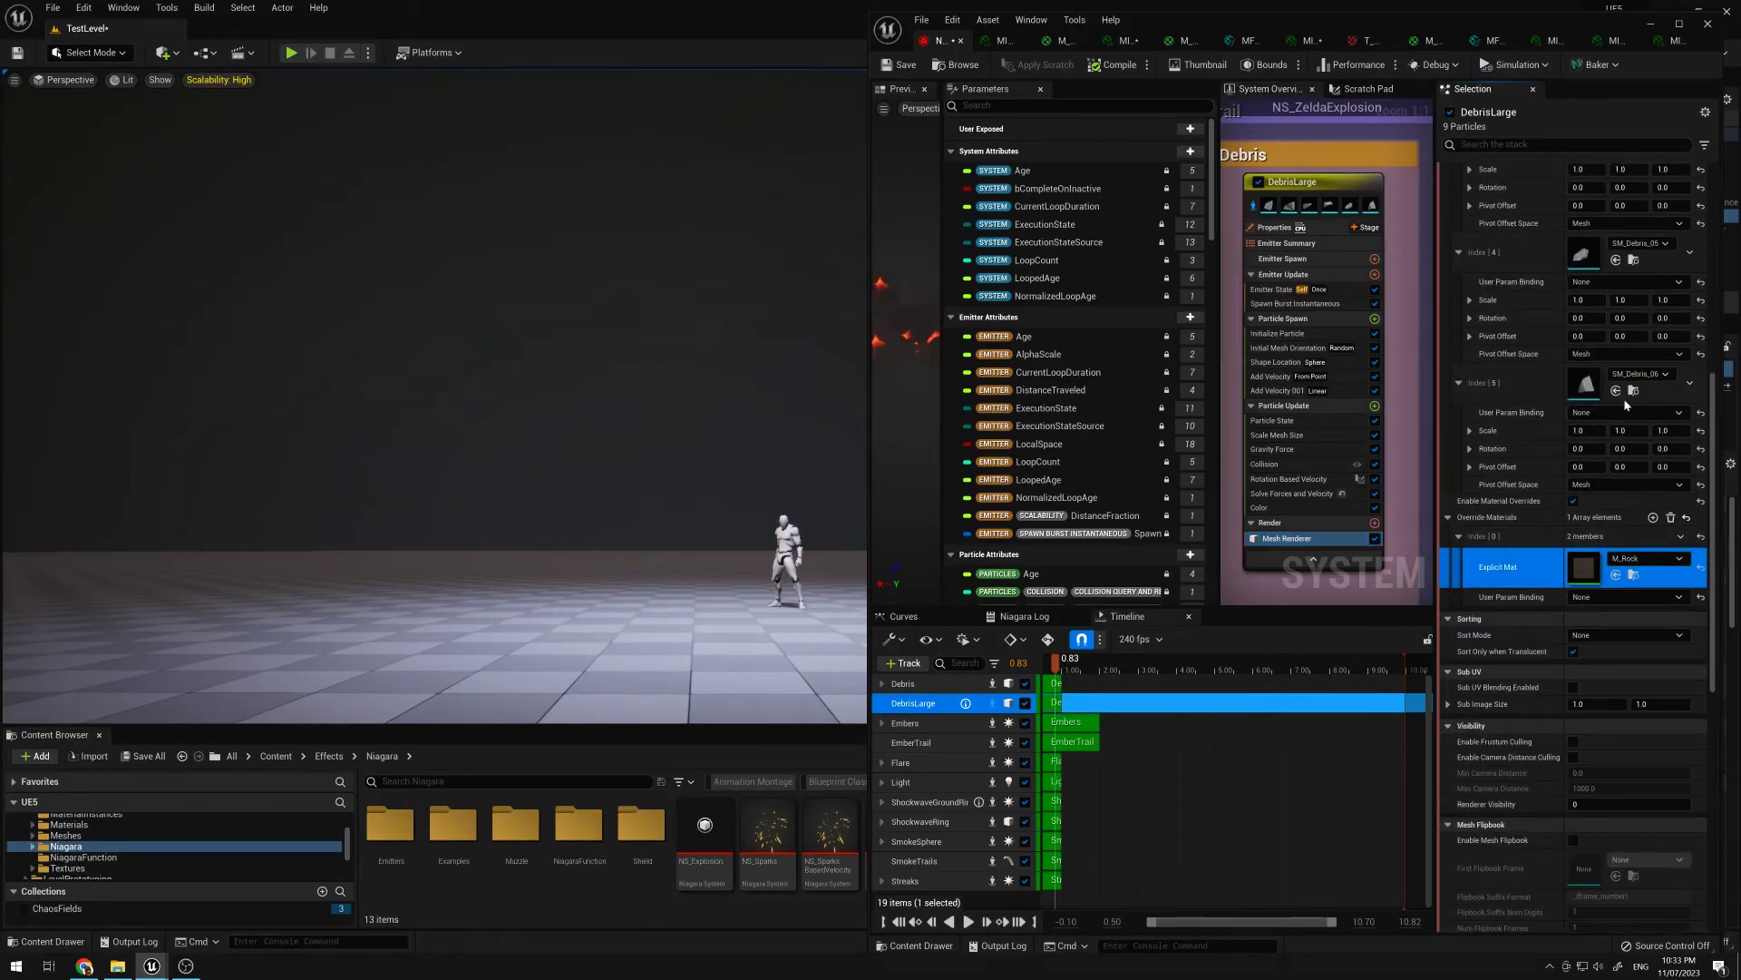
{"action": "scroll", "coordinate": [1356, 304], "scroll_direction": "up", "scroll_amount": 2}
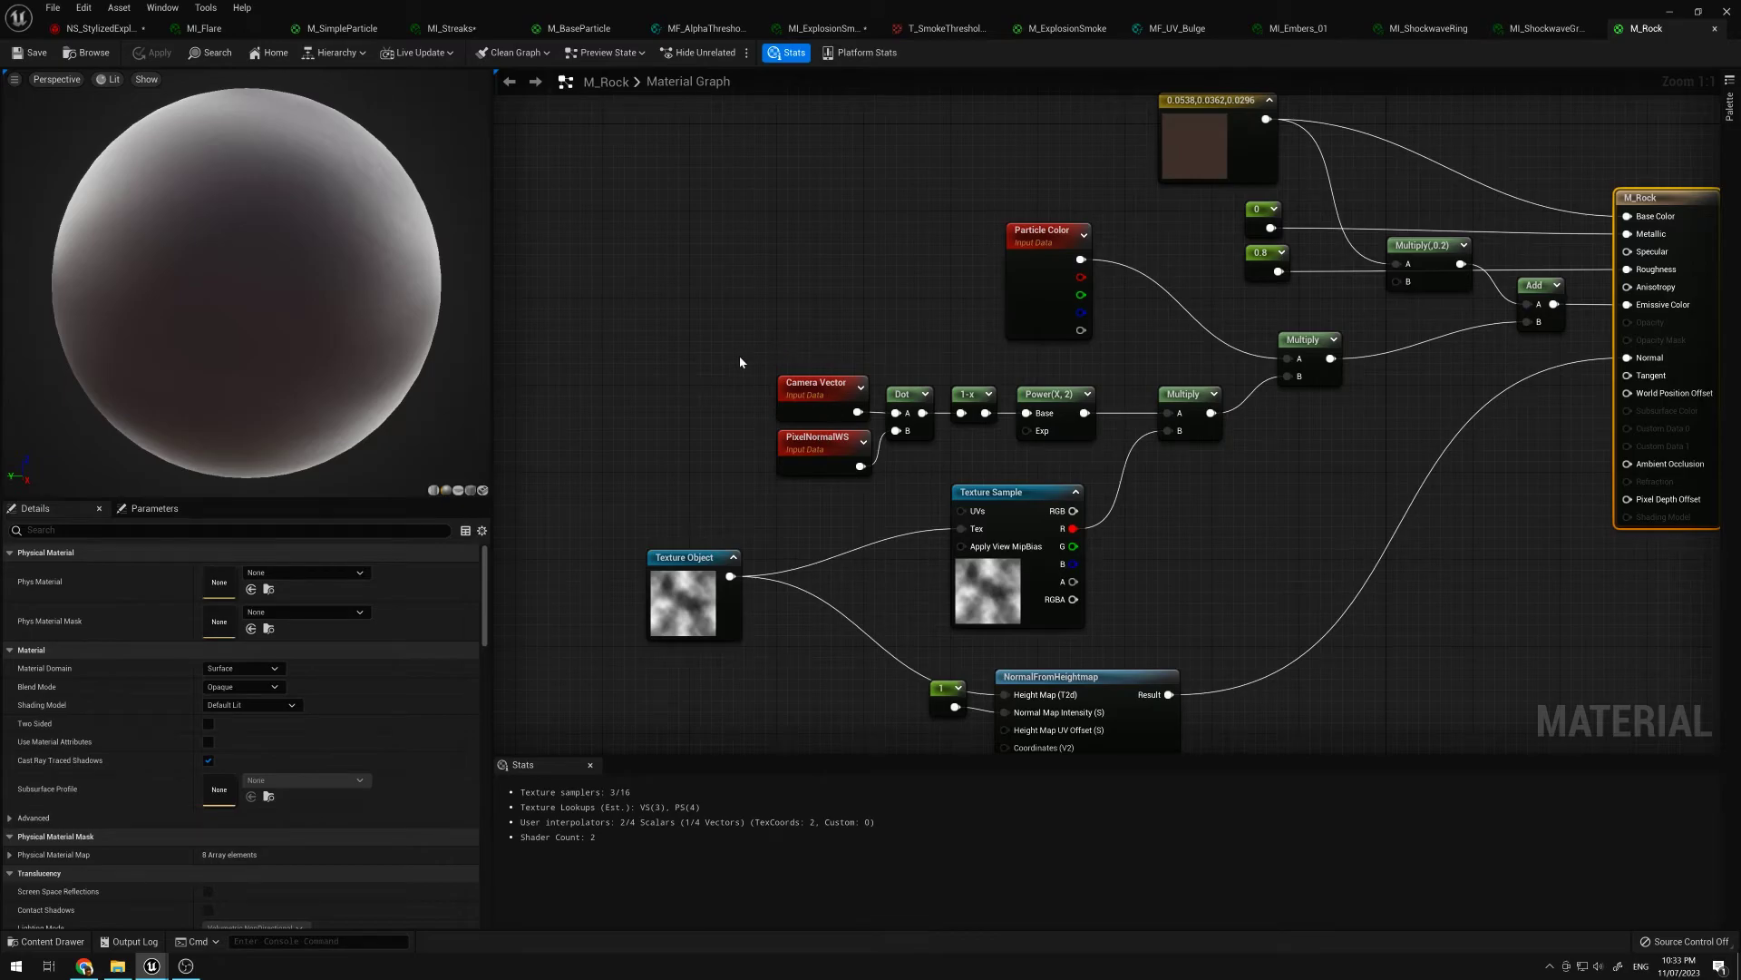
Step: Select the fresnel nodes in M_Rock and preview the Power(X, 2) node's output
{"action": "left_click_drag", "start_coordinate": [740, 361], "coordinate": [1166, 458]}
{"action": "right_click", "coordinate": [1145, 420]}
{"action": "key", "text": "Escape"}
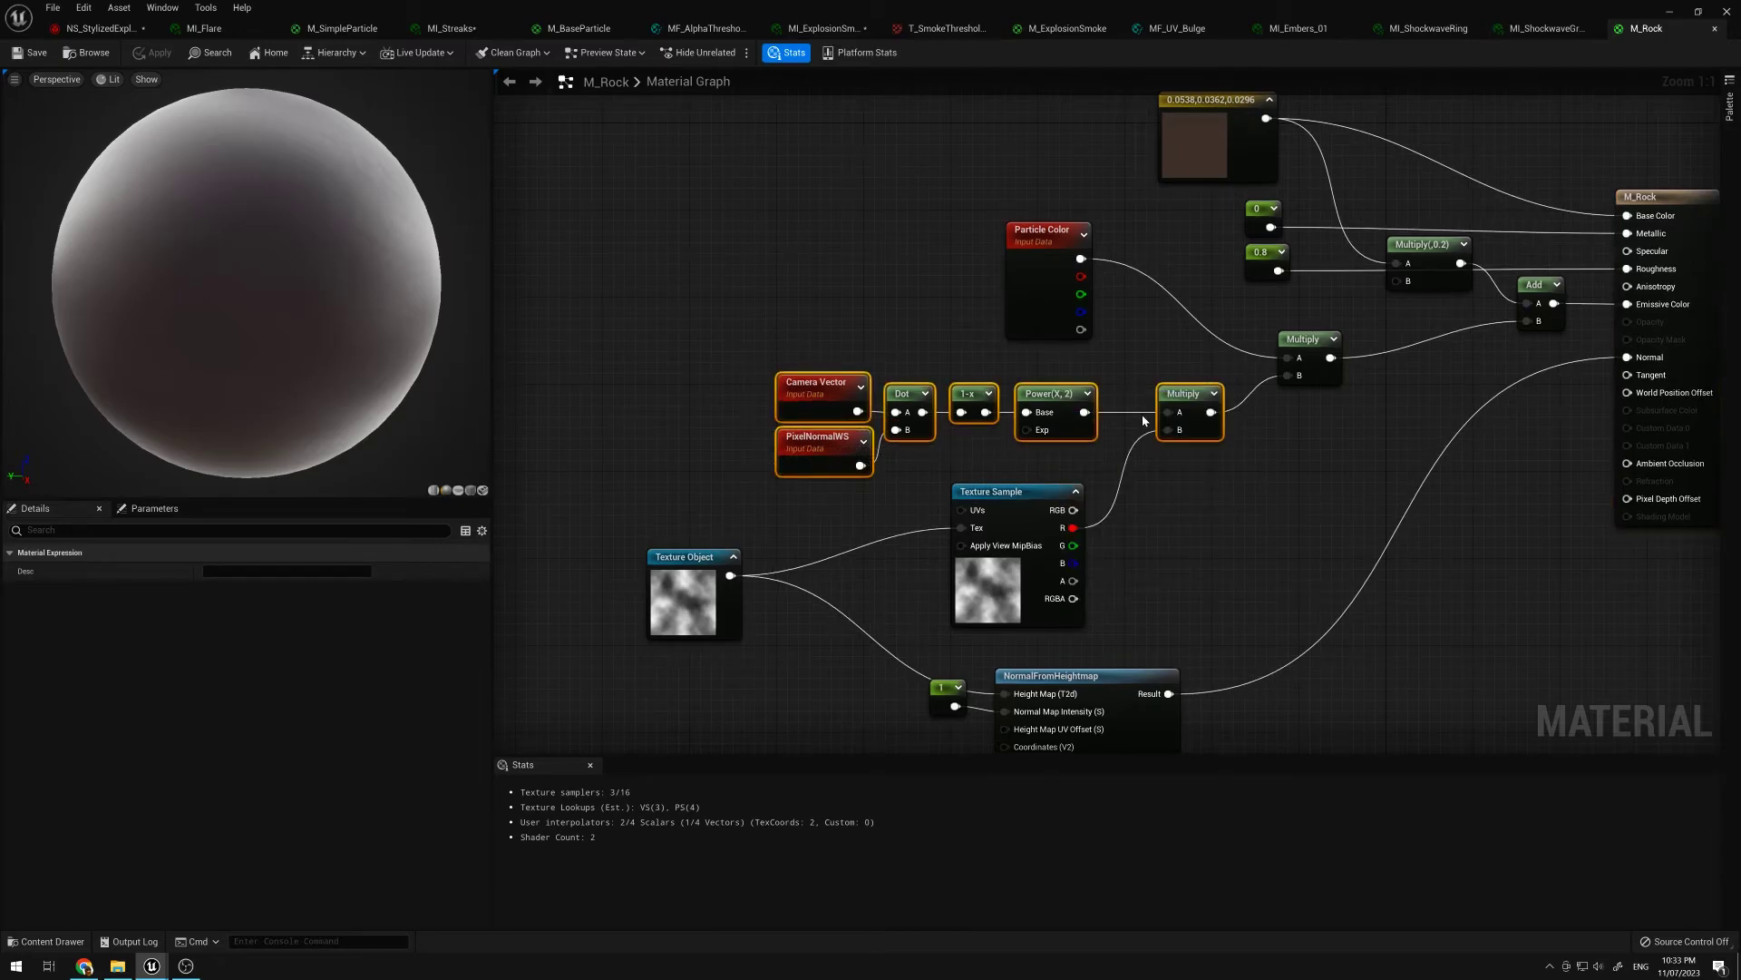
{"action": "left_click", "coordinate": [1056, 363]}
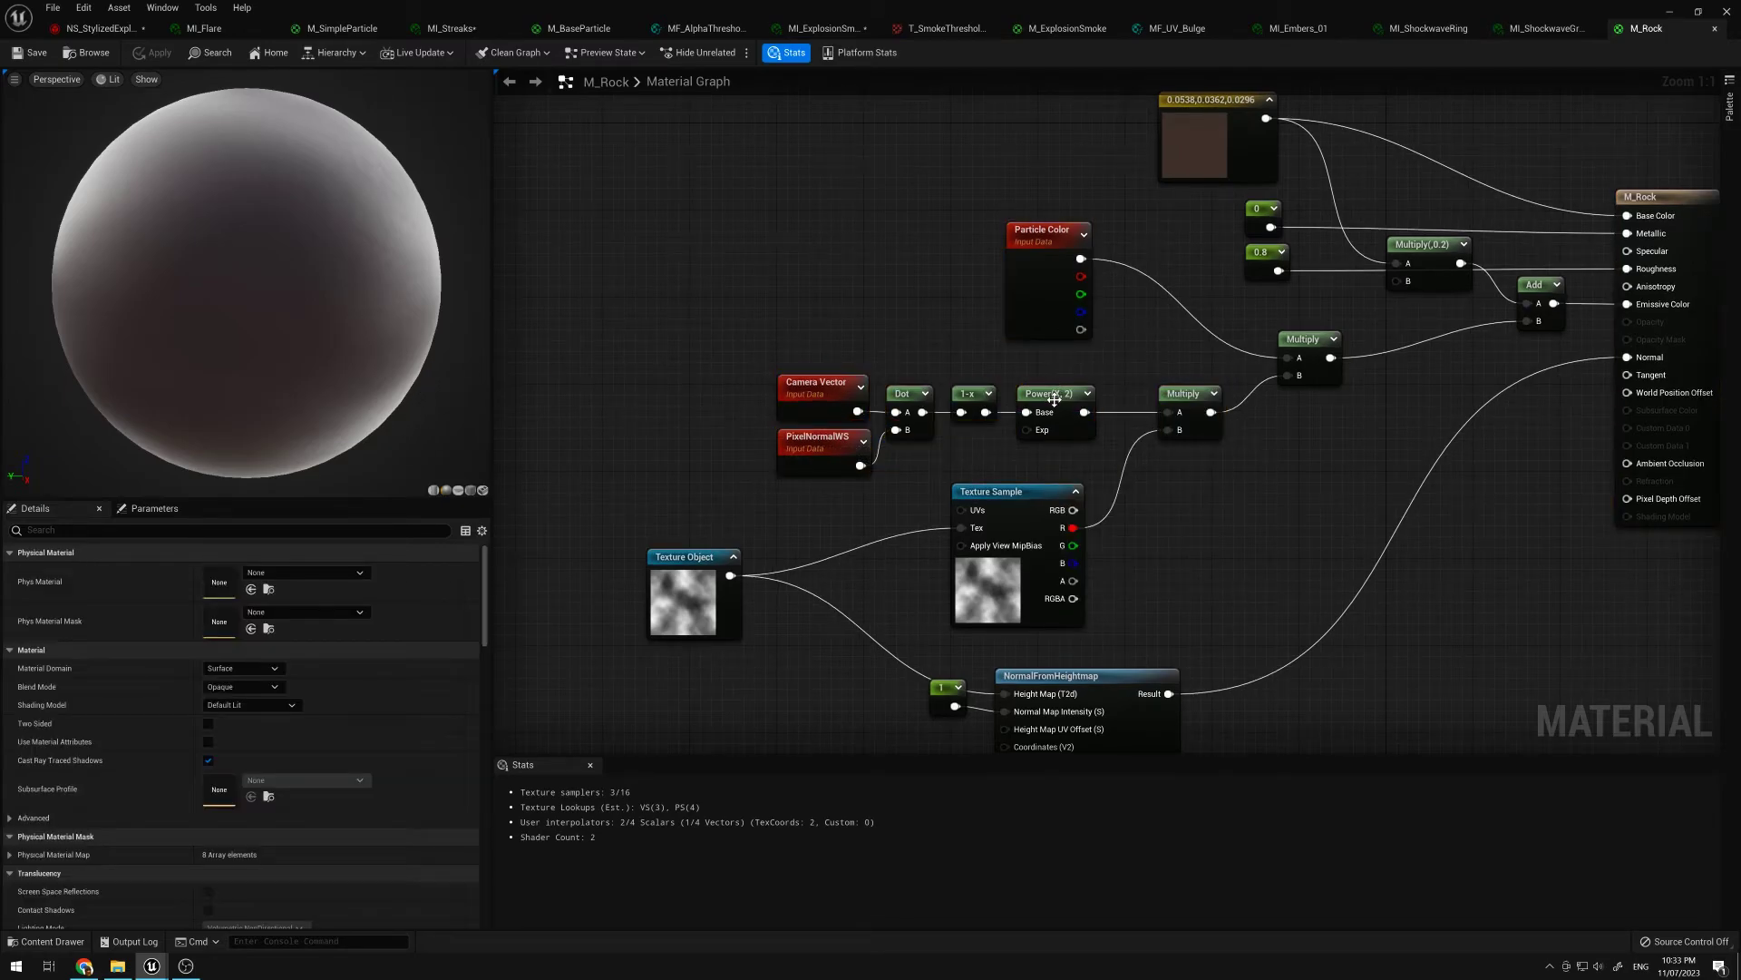
{"action": "left_click", "coordinate": [1050, 394]}
{"action": "key", "text": "space"}
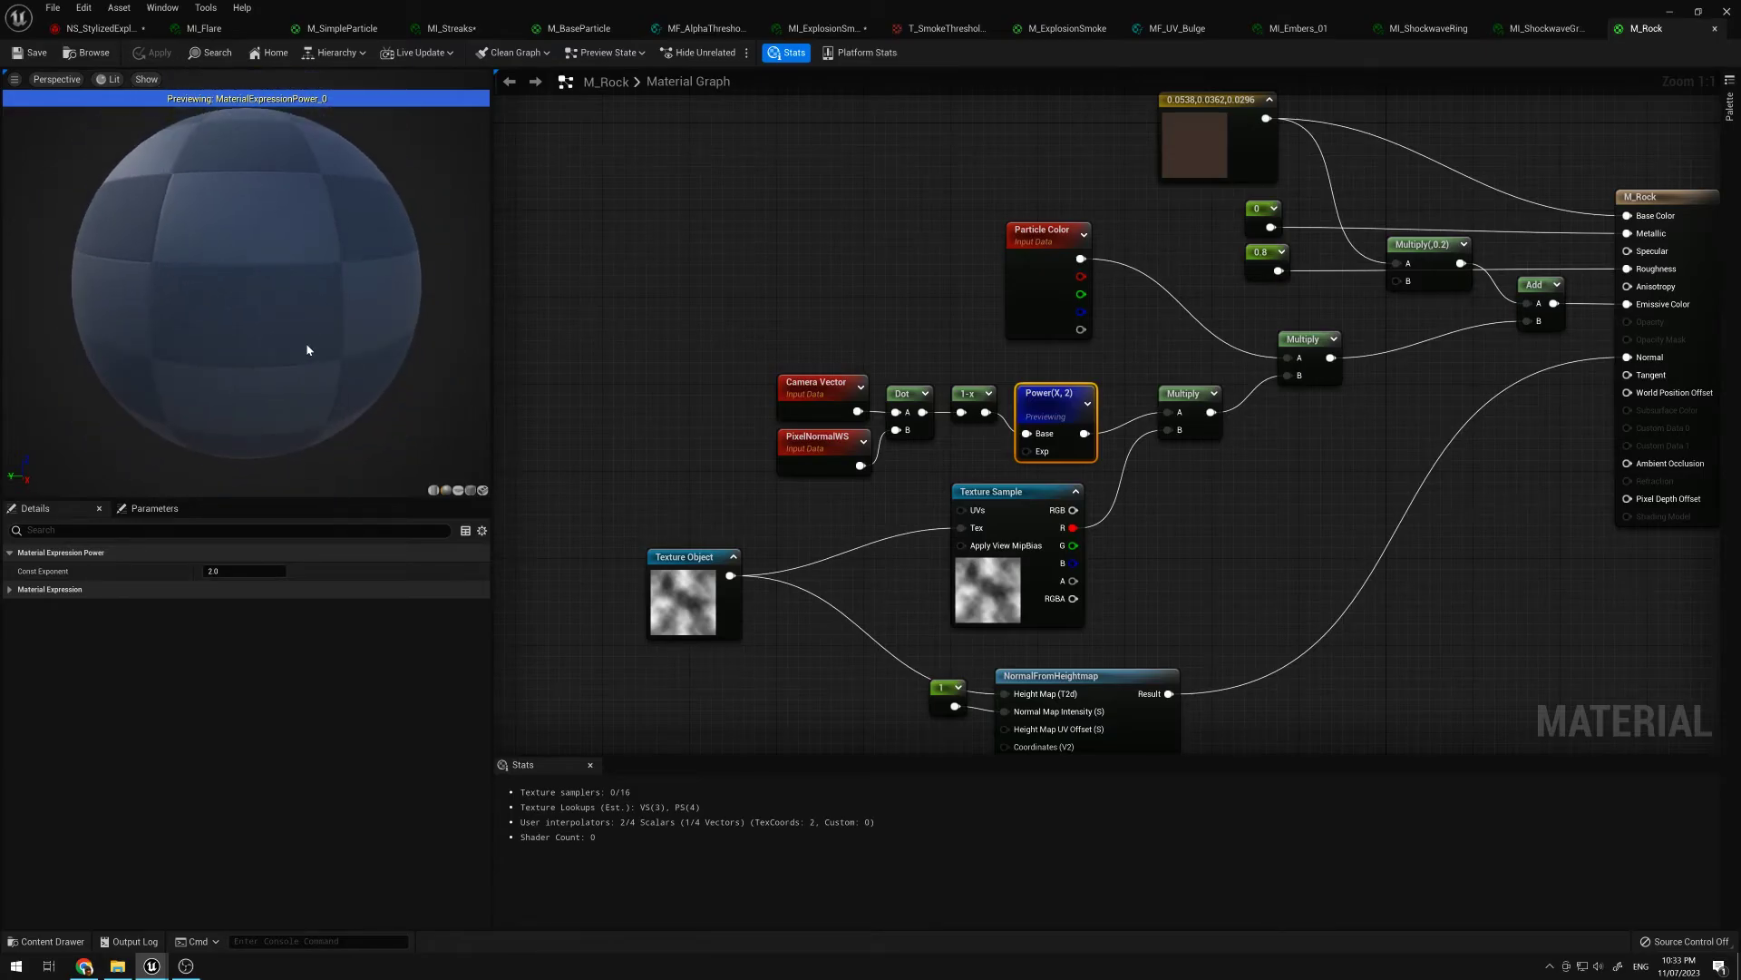
Step: Preview the Multiply node's output, then stop previewing to show the full material
{"action": "right_click", "coordinate": [1189, 386]}
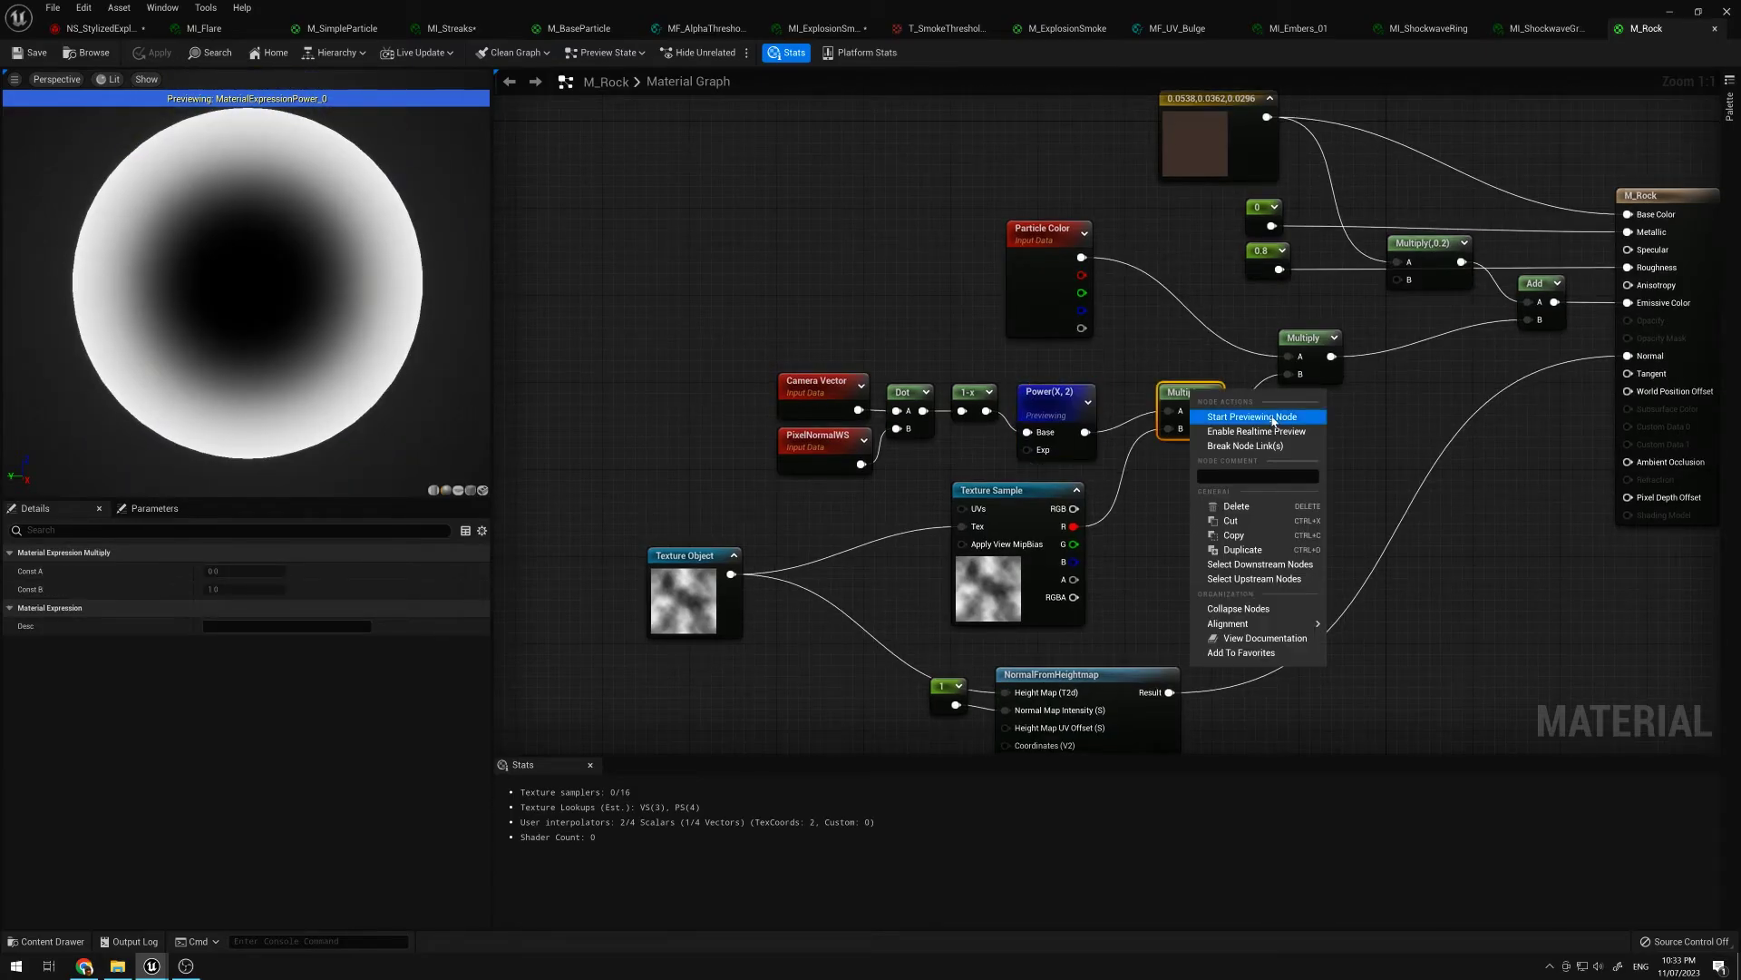
{"action": "left_click", "coordinate": [1243, 415]}
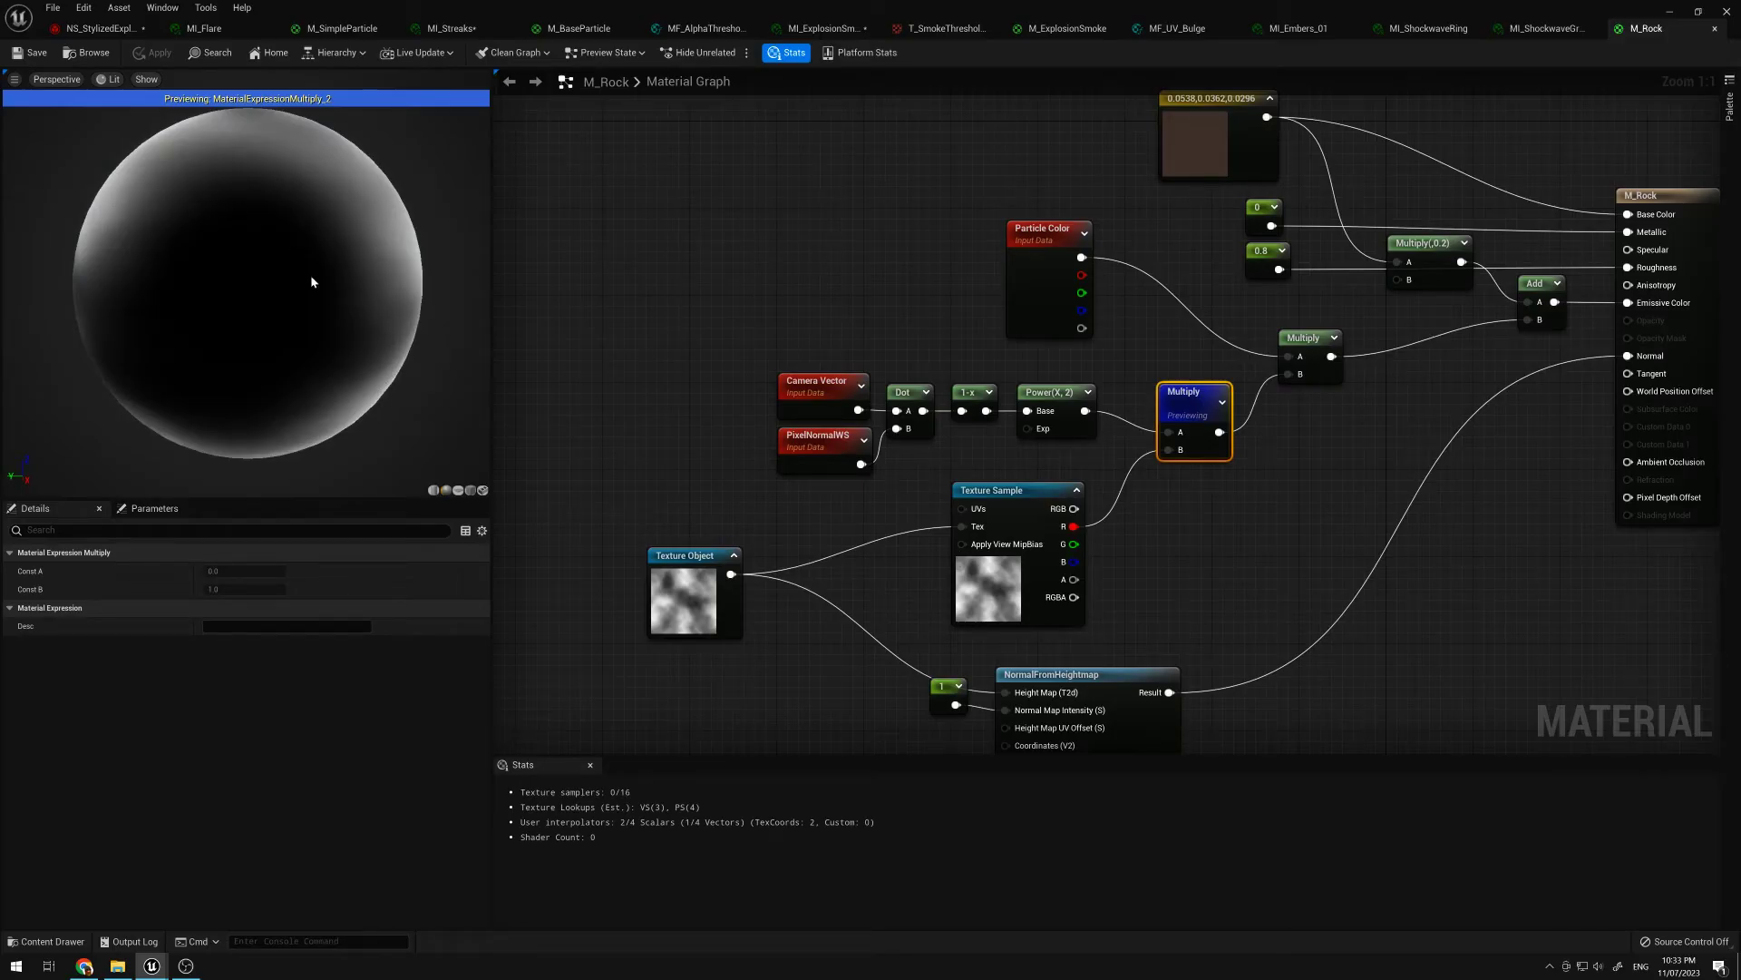
{"action": "right_click_drag", "start_coordinate": [1267, 469], "coordinate": [1150, 528]}
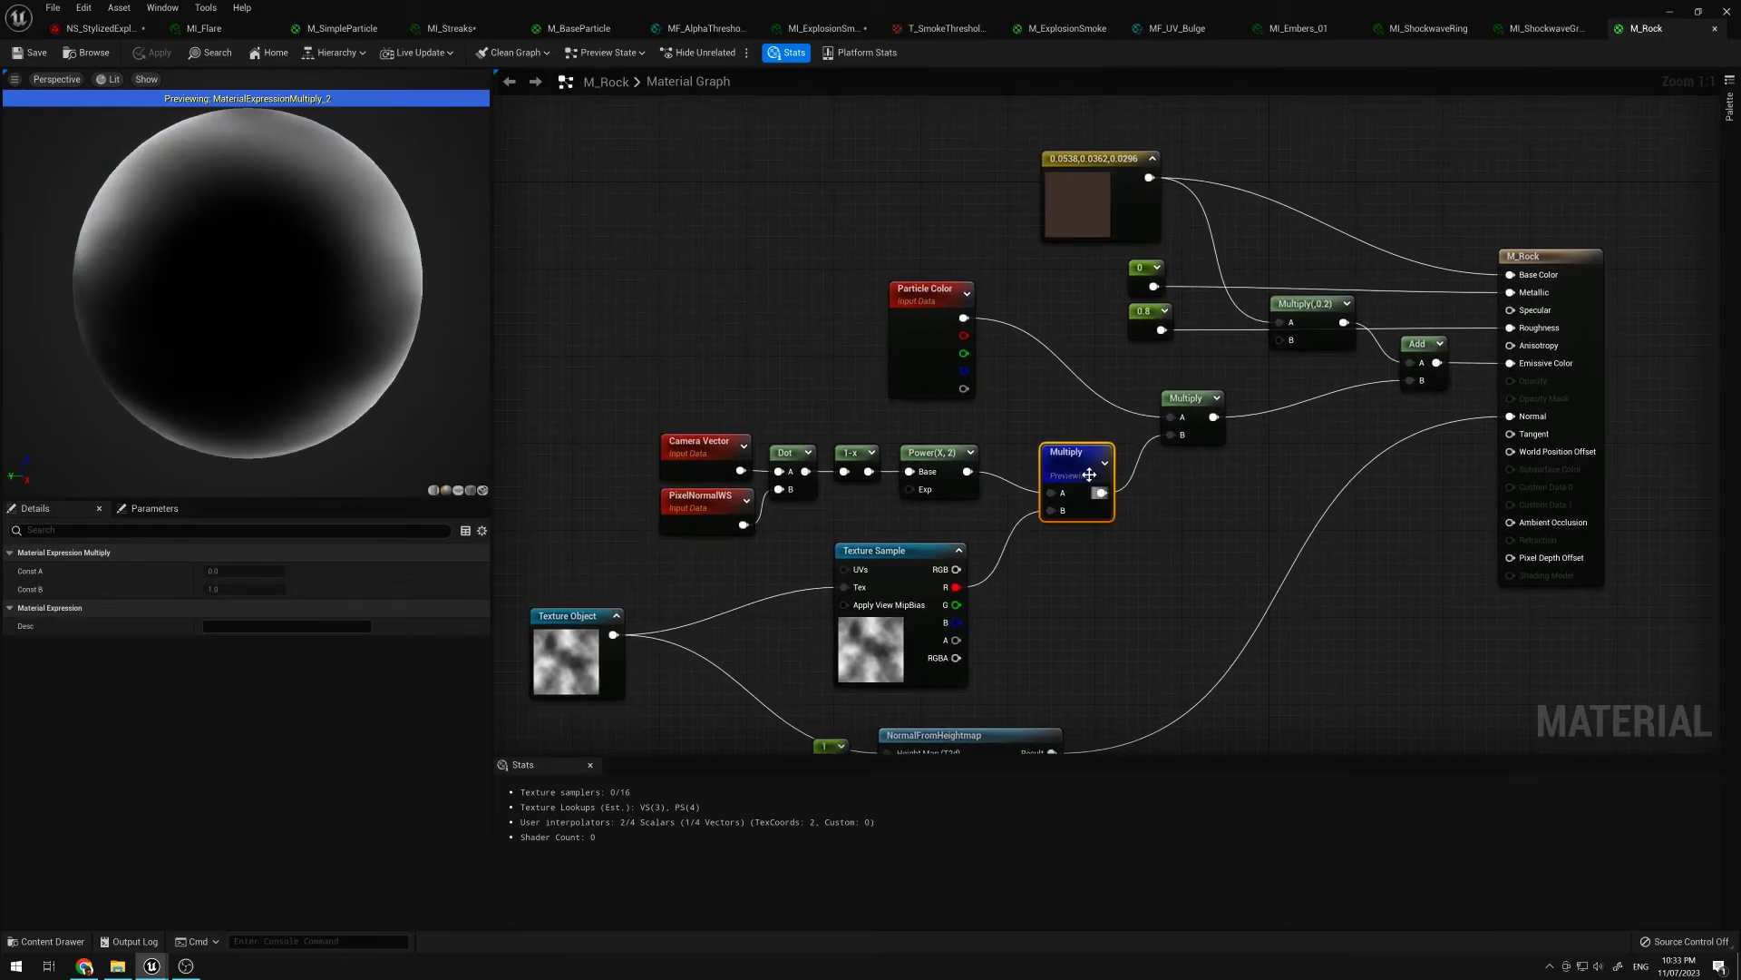
{"action": "right_click", "coordinate": [1082, 474]}
{"action": "left_click", "coordinate": [1140, 494]}
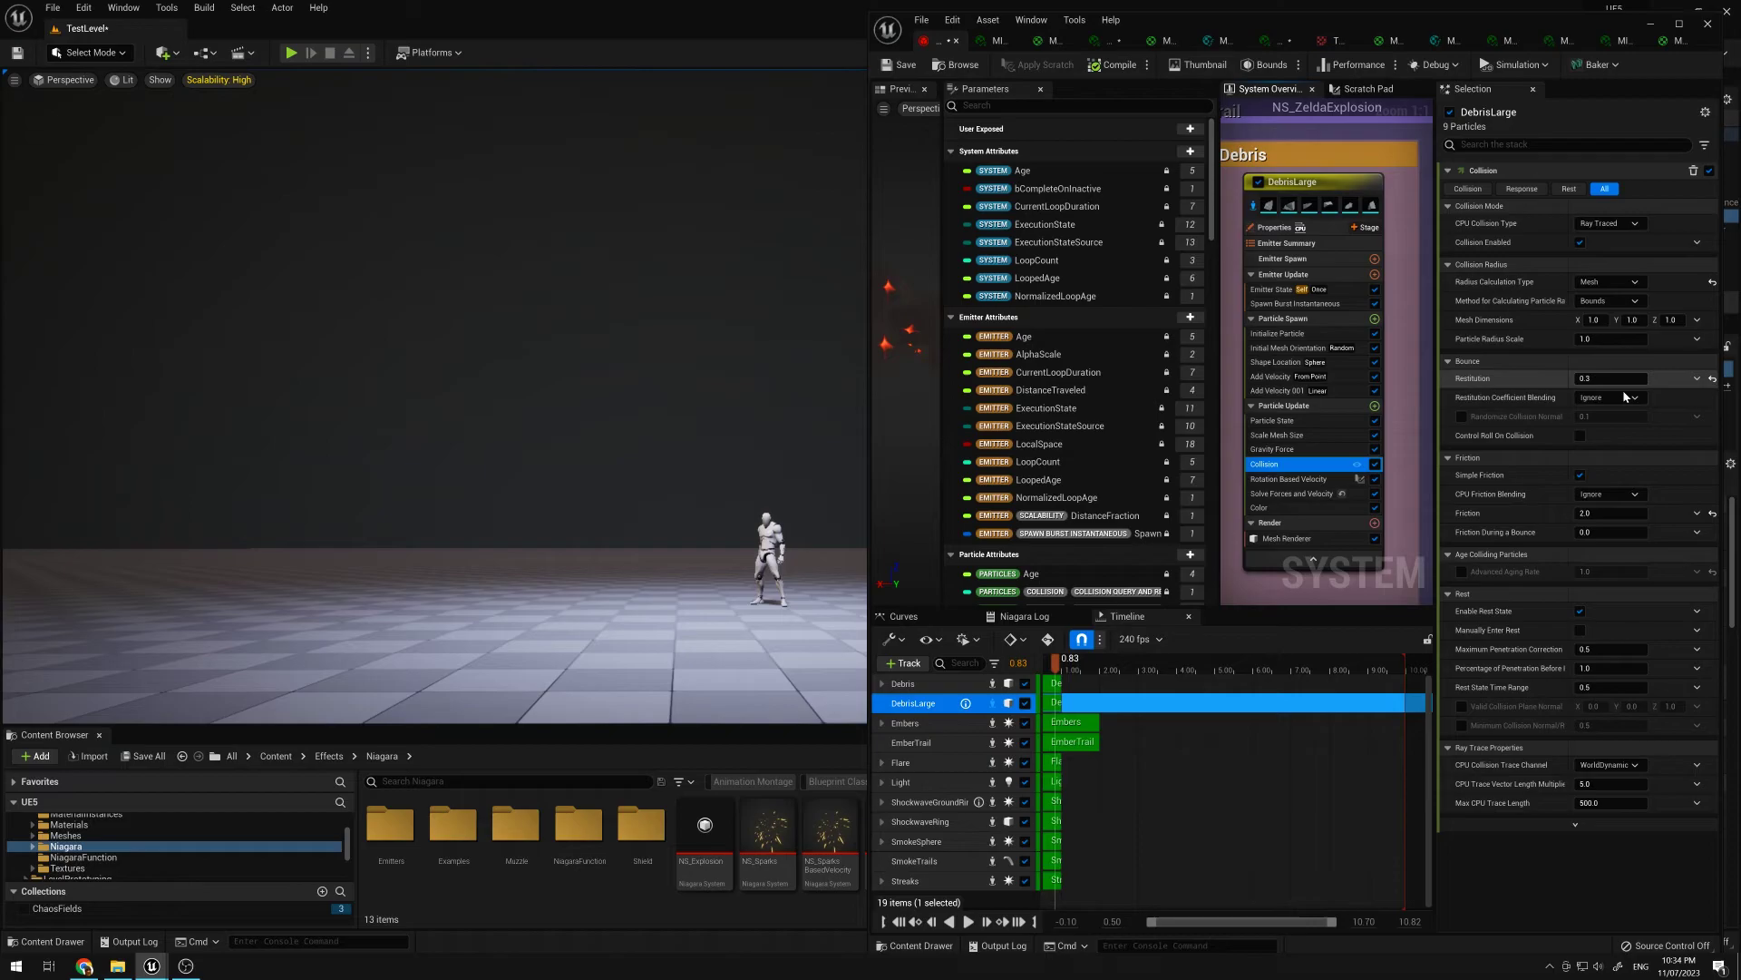
Step: Show DebrisLarge's Rotation Based Velocity settings maximized and open its RotationBasedVelocity scratch module graph
{"action": "left_click", "coordinate": [1299, 482]}
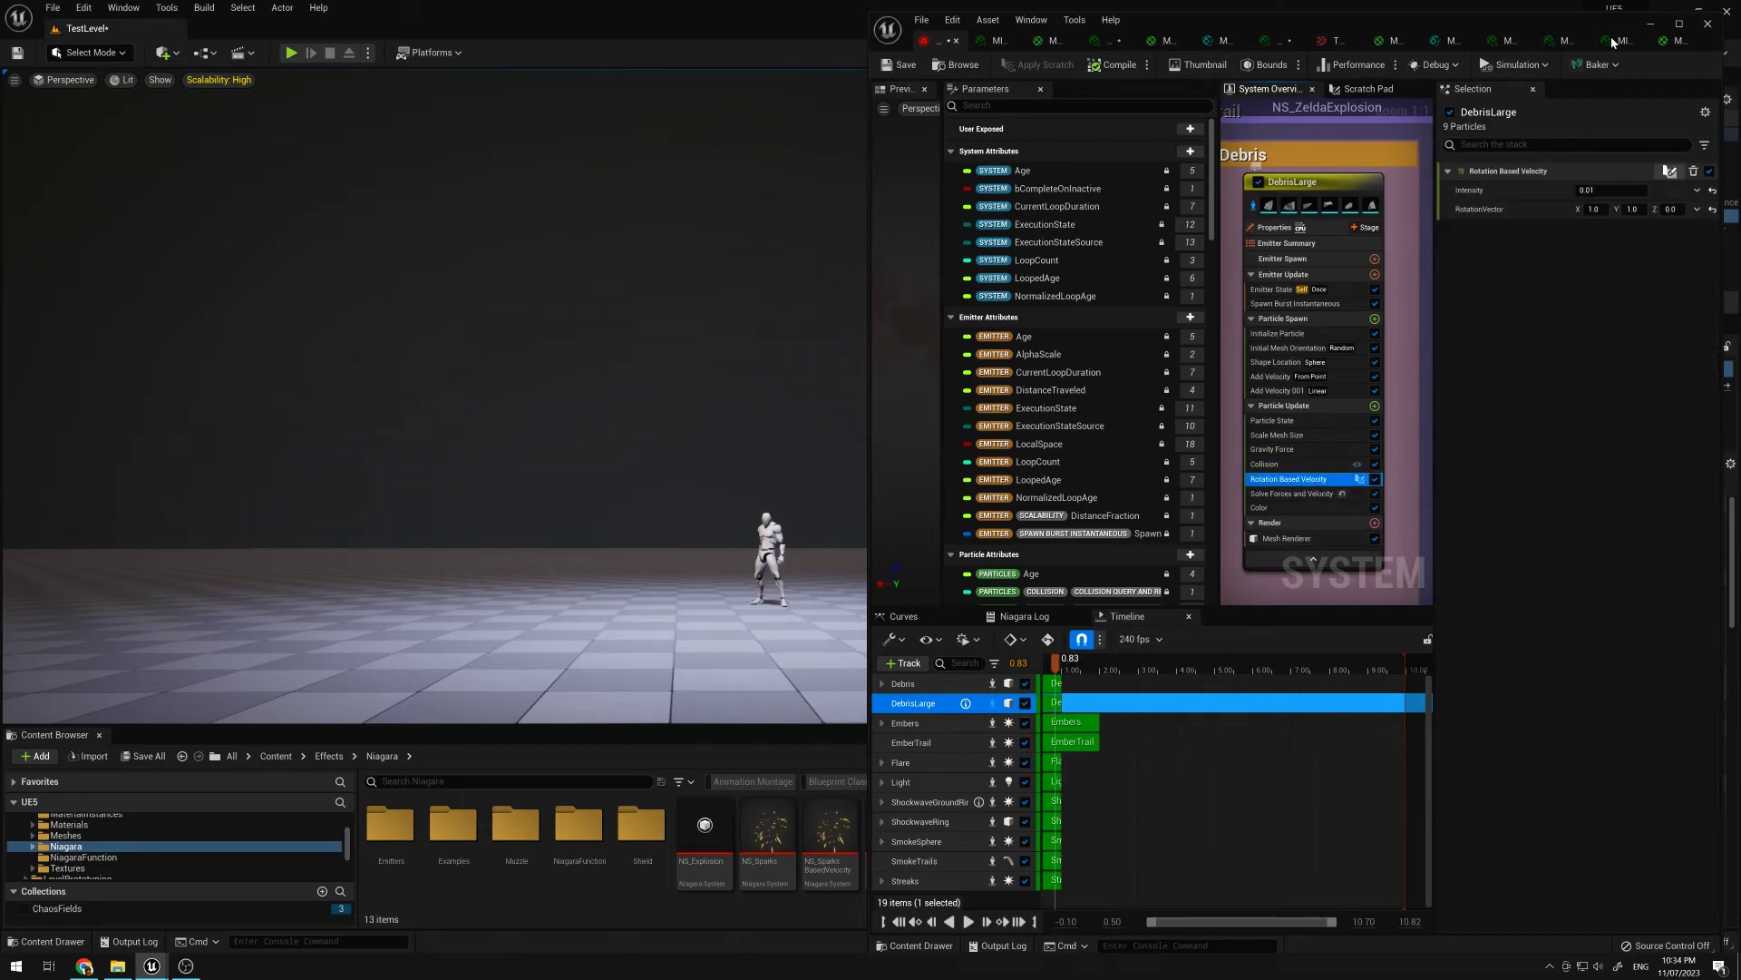
{"action": "left_click", "coordinate": [1679, 26]}
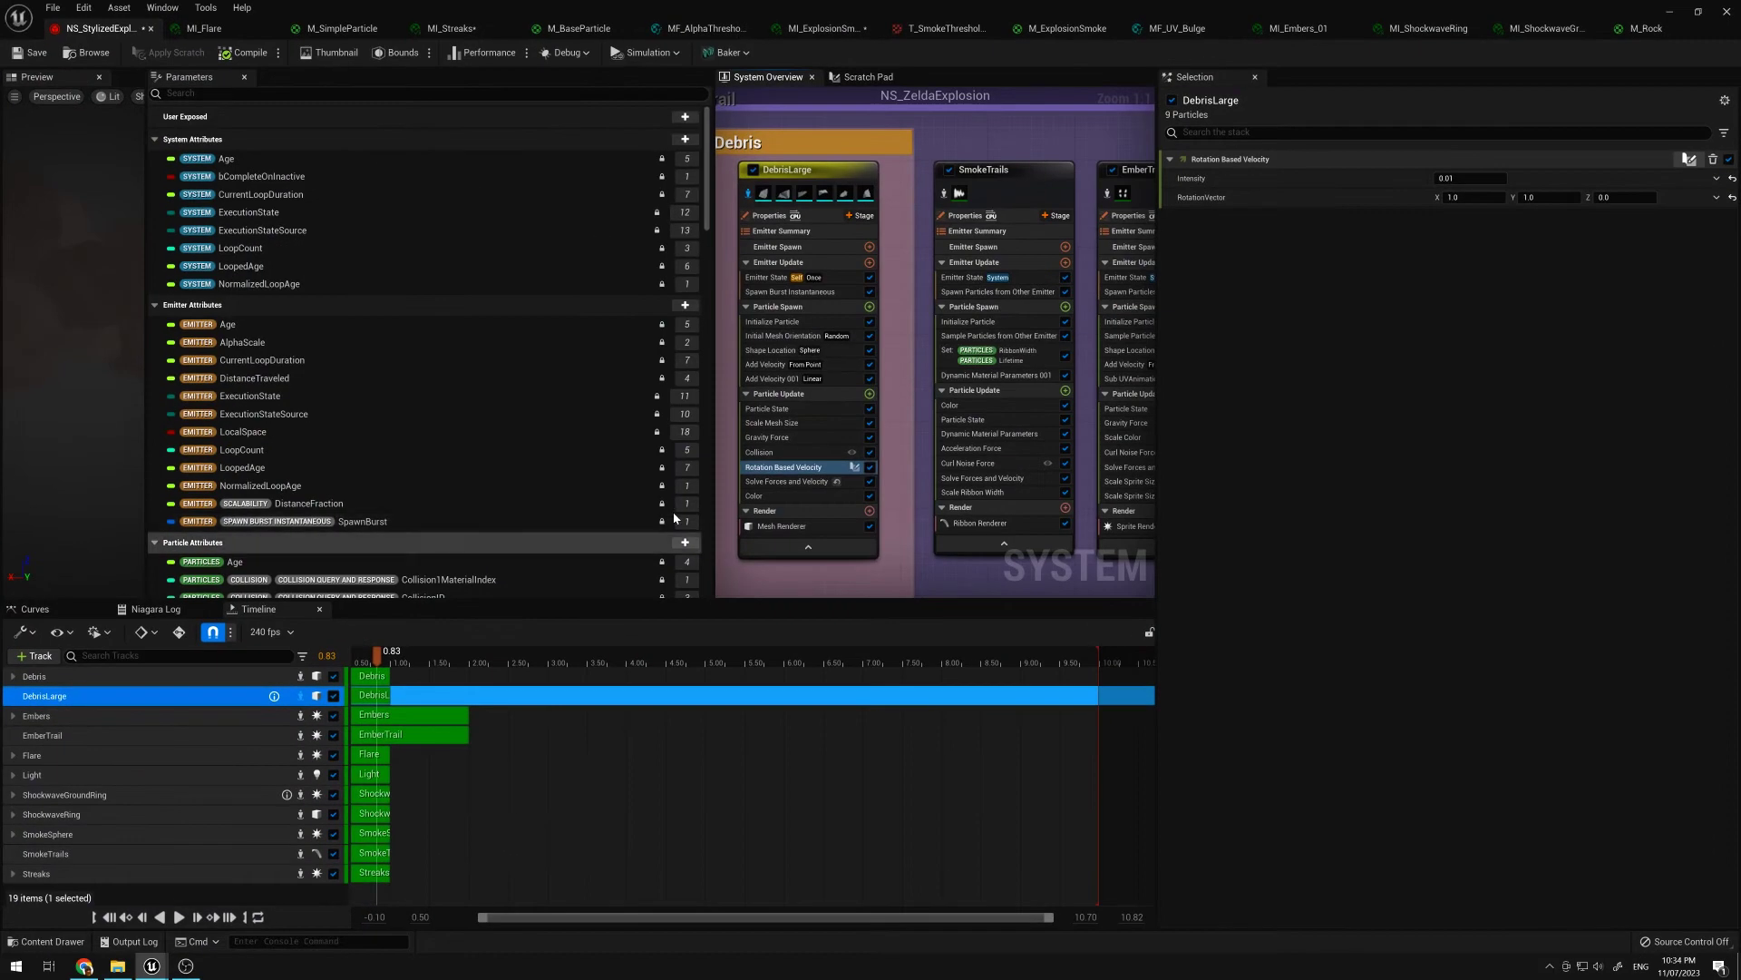
{"action": "double_click", "coordinate": [816, 469]}
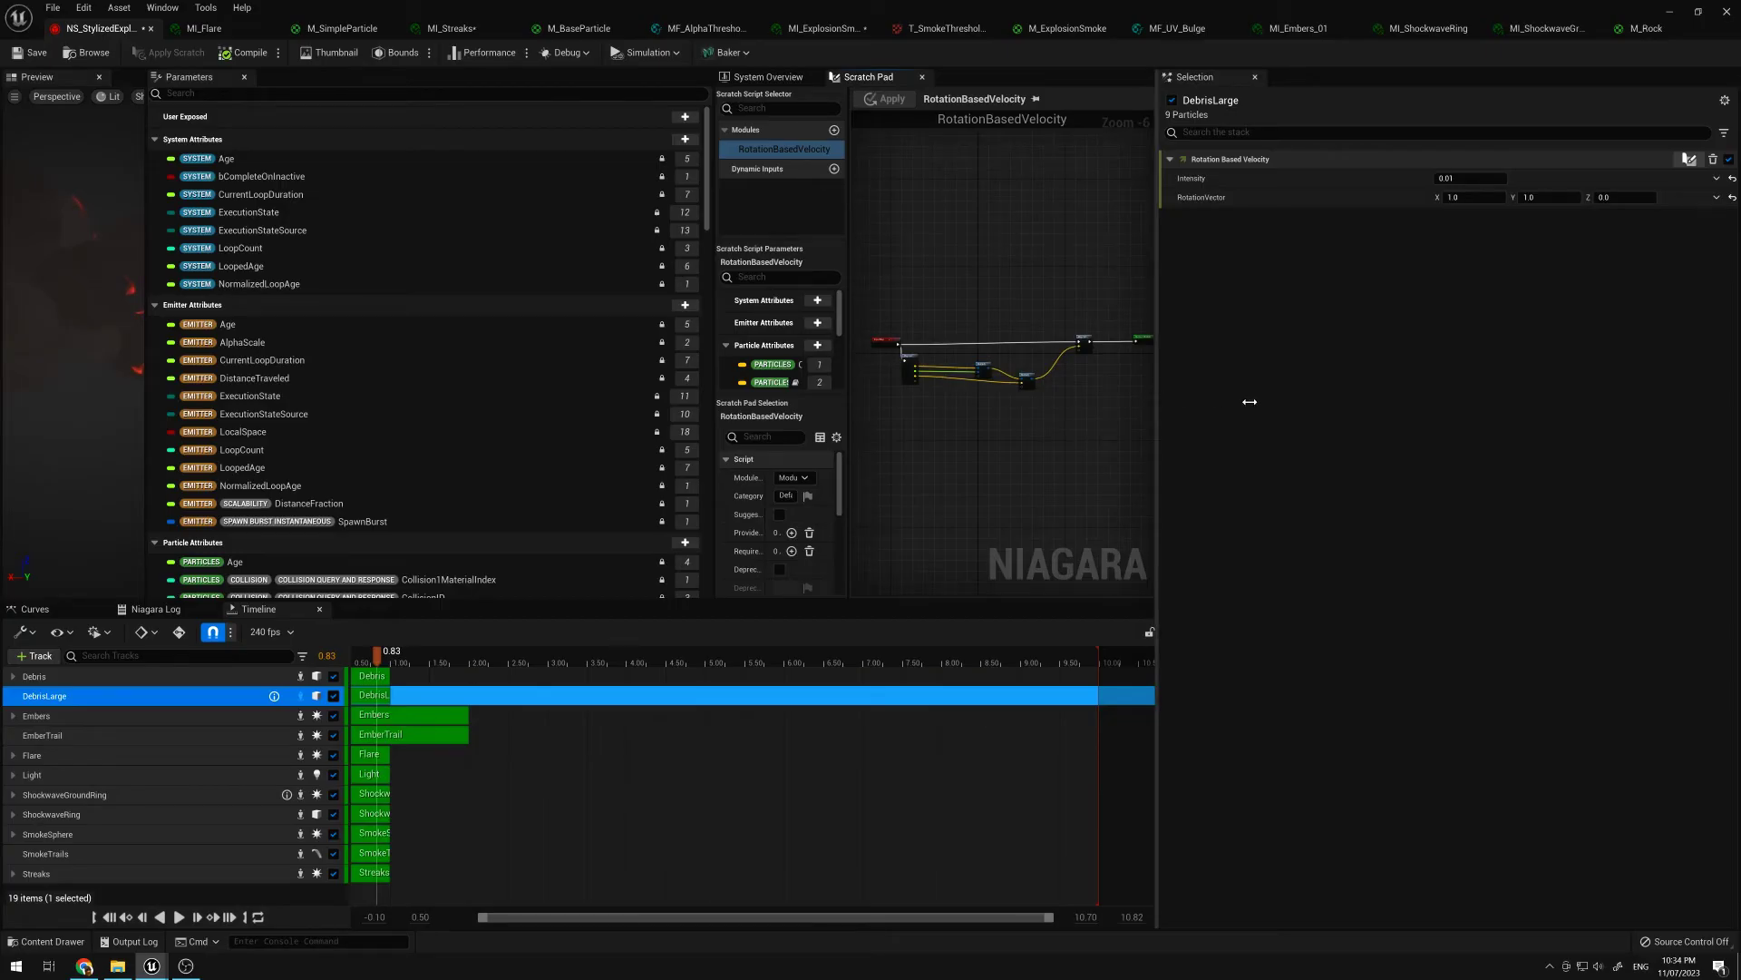
Step: Select the Map Get node and follow the Multiply chain to the Map Set and Output Module nodes
{"action": "left_click_drag", "start_coordinate": [1250, 402], "coordinate": [1371, 399]}
{"action": "scroll", "coordinate": [1320, 389], "scroll_direction": "up", "scroll_amount": 5}
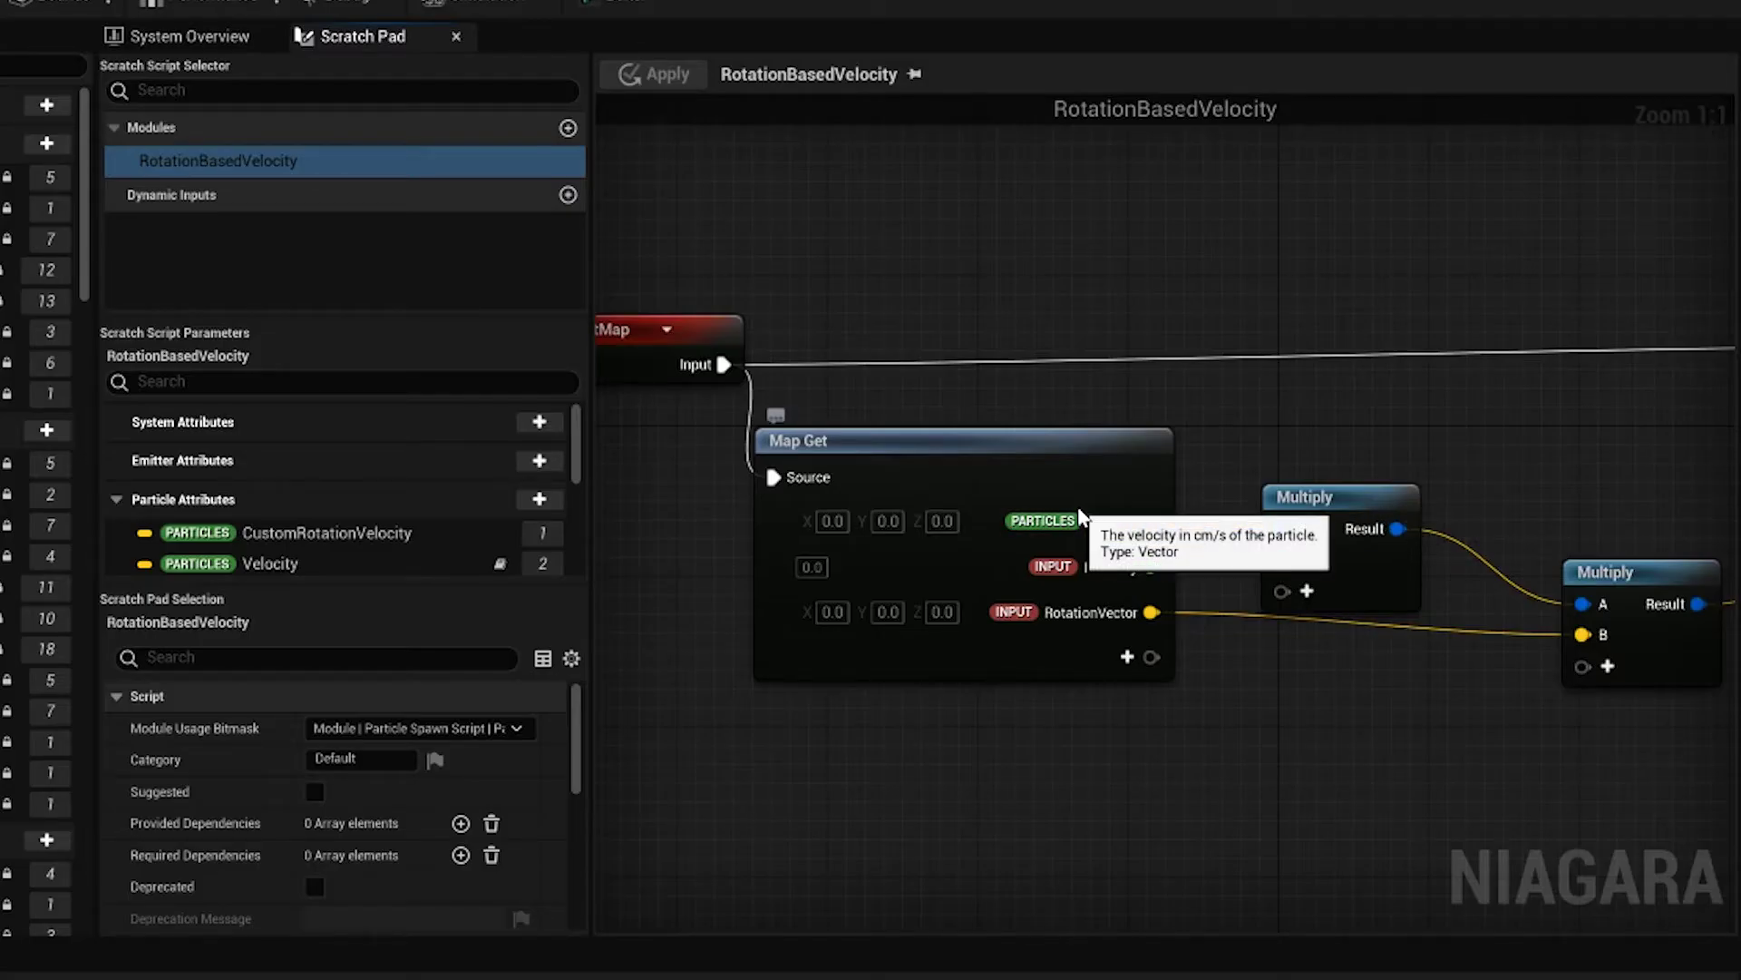
{"action": "left_click", "coordinate": [1080, 516]}
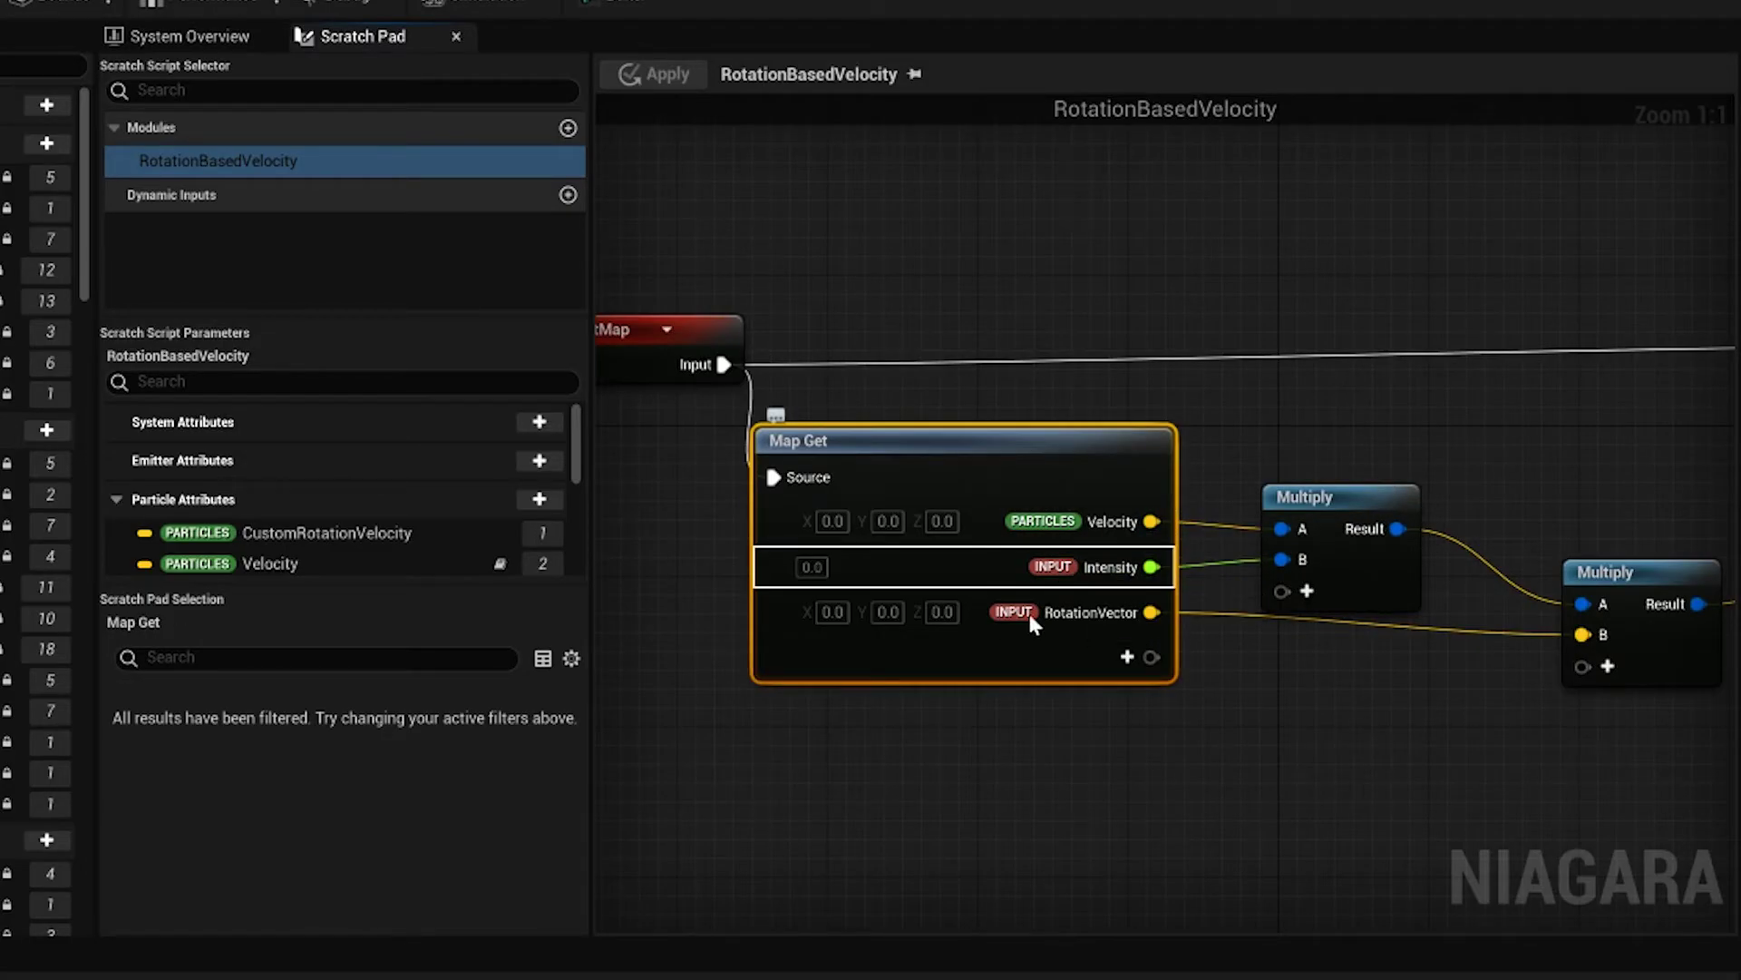
{"action": "right_click_drag", "start_coordinate": [1345, 459], "coordinate": [1156, 455]}
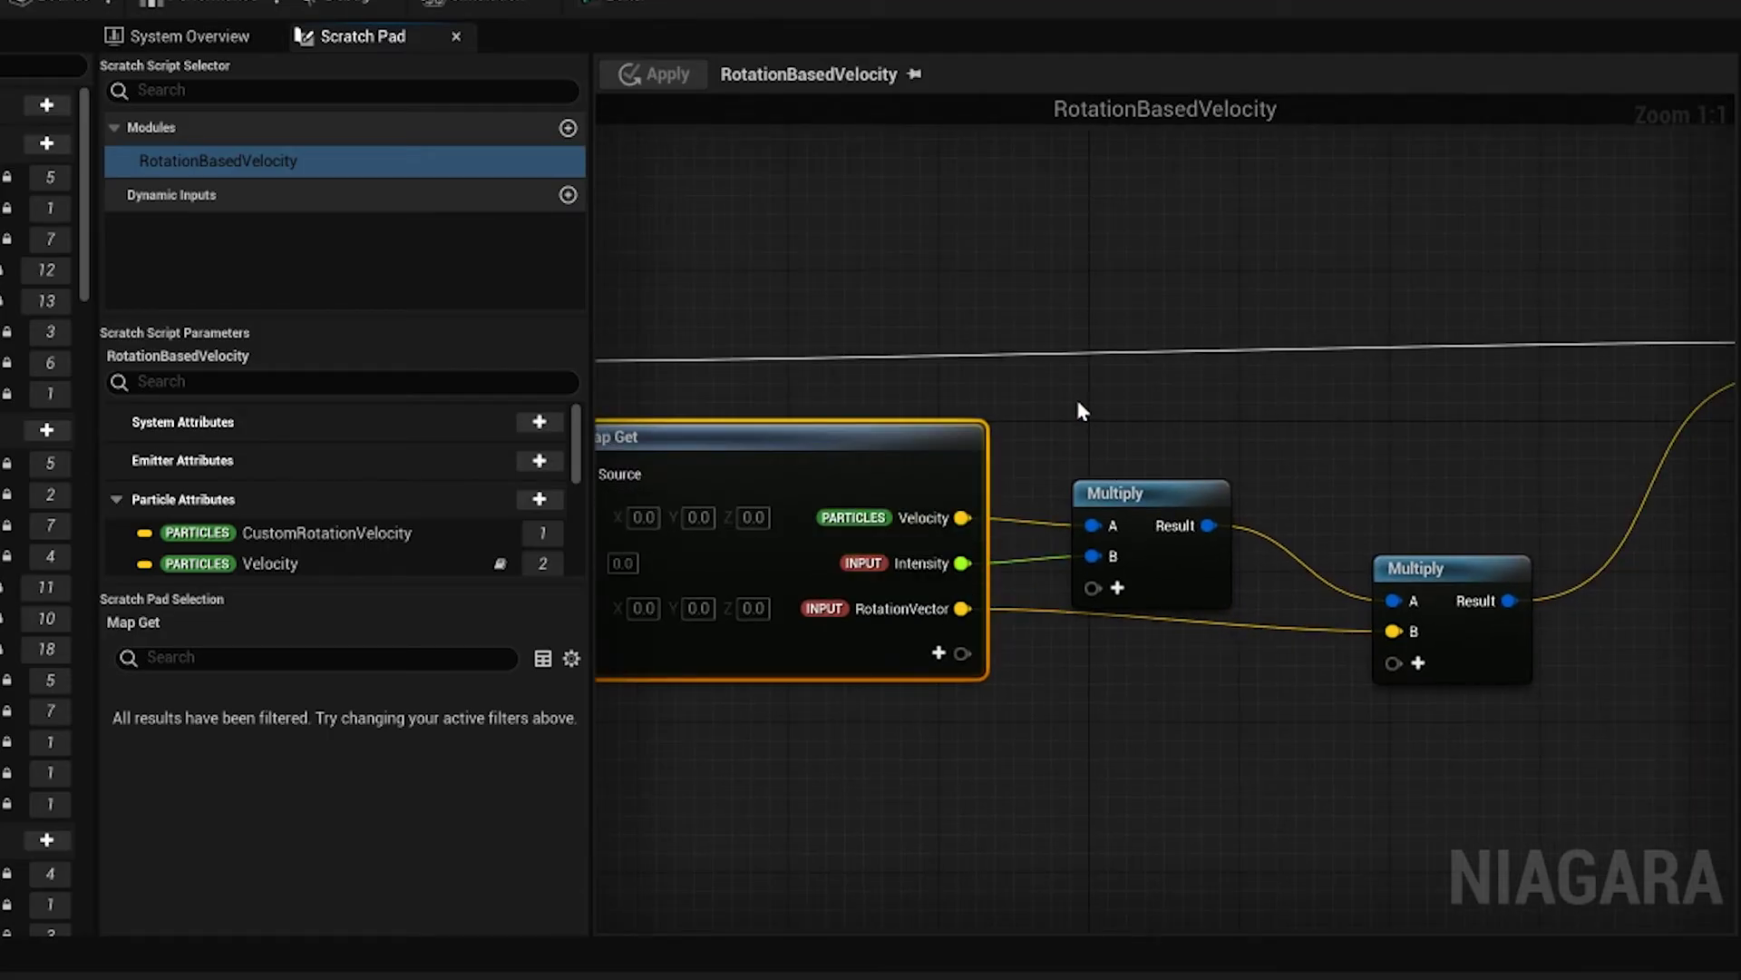
{"action": "right_click_drag", "start_coordinate": [1081, 410], "coordinate": [1152, 430]}
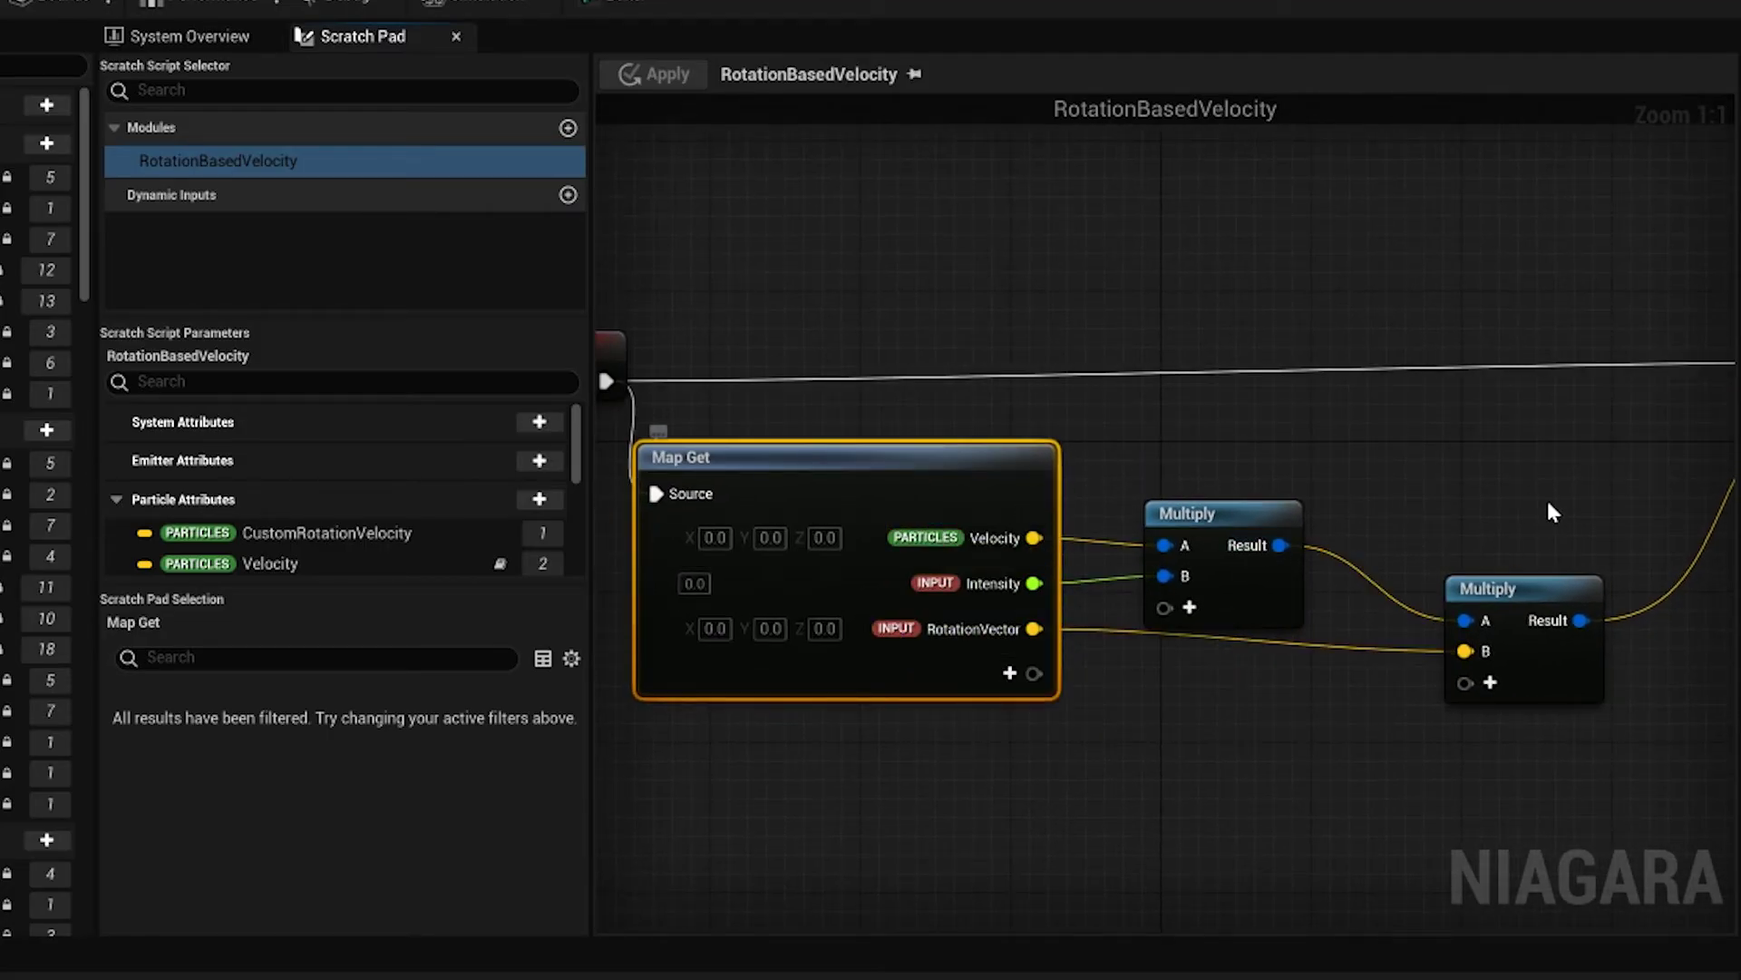
{"action": "right_click_drag", "start_coordinate": [1548, 499], "coordinate": [1256, 562]}
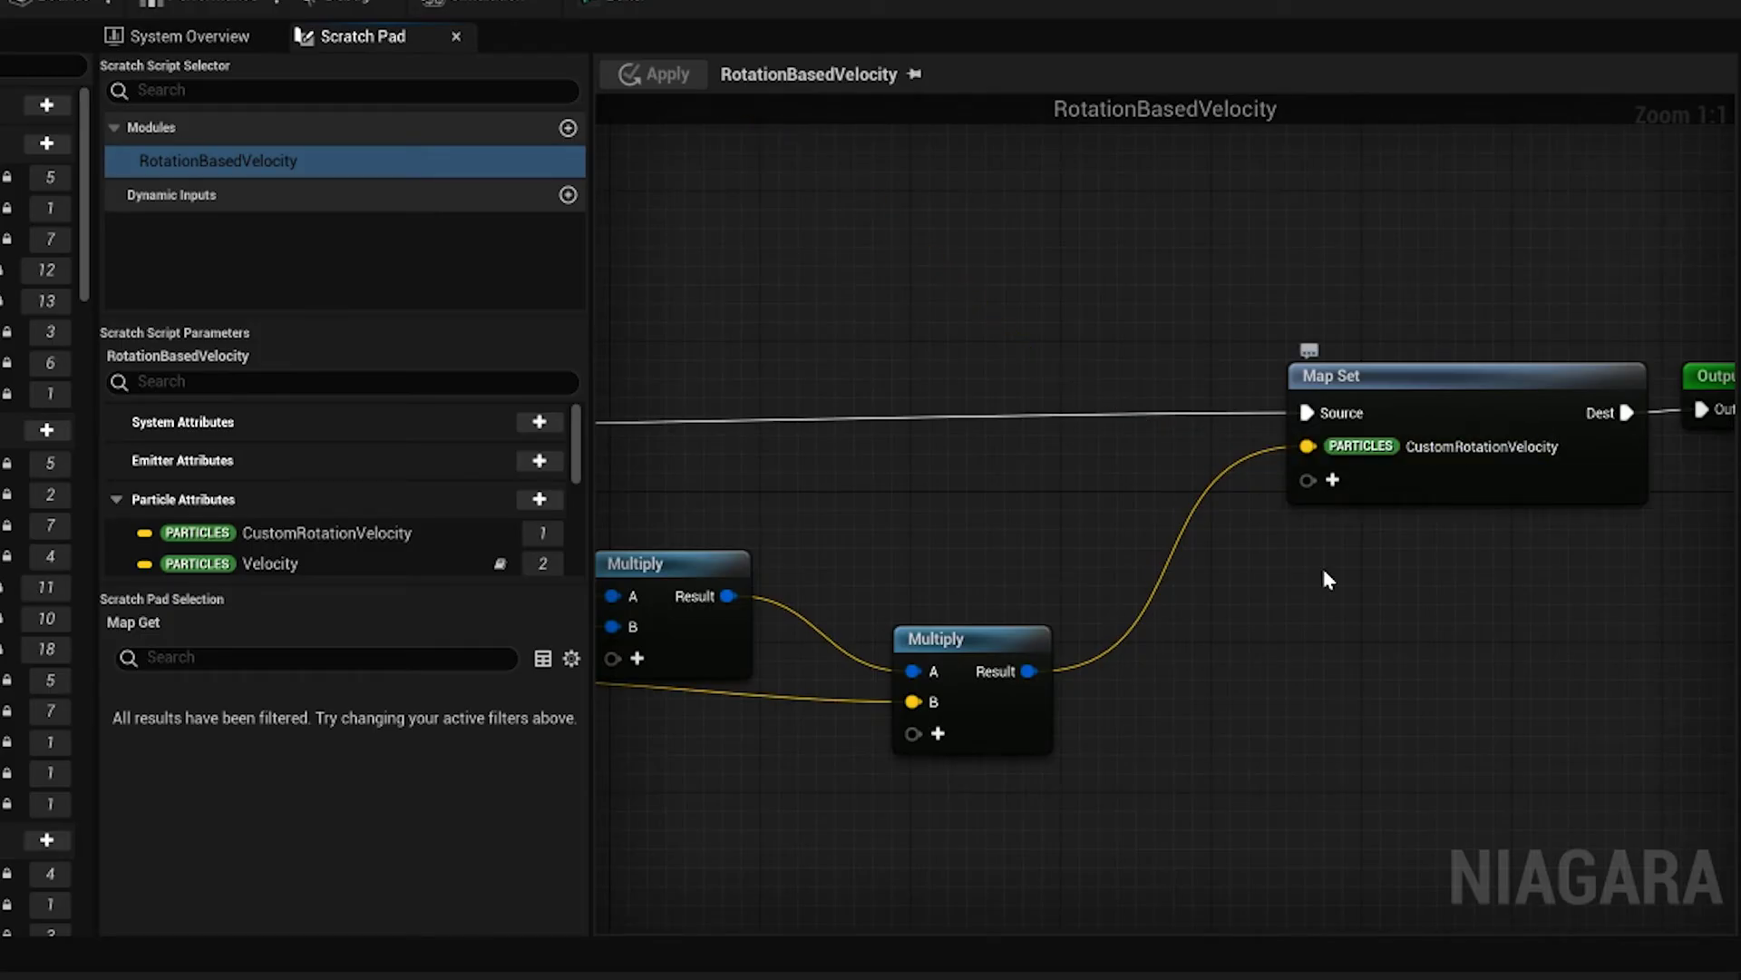
{"action": "right_click_drag", "start_coordinate": [1410, 429], "coordinate": [1183, 432]}
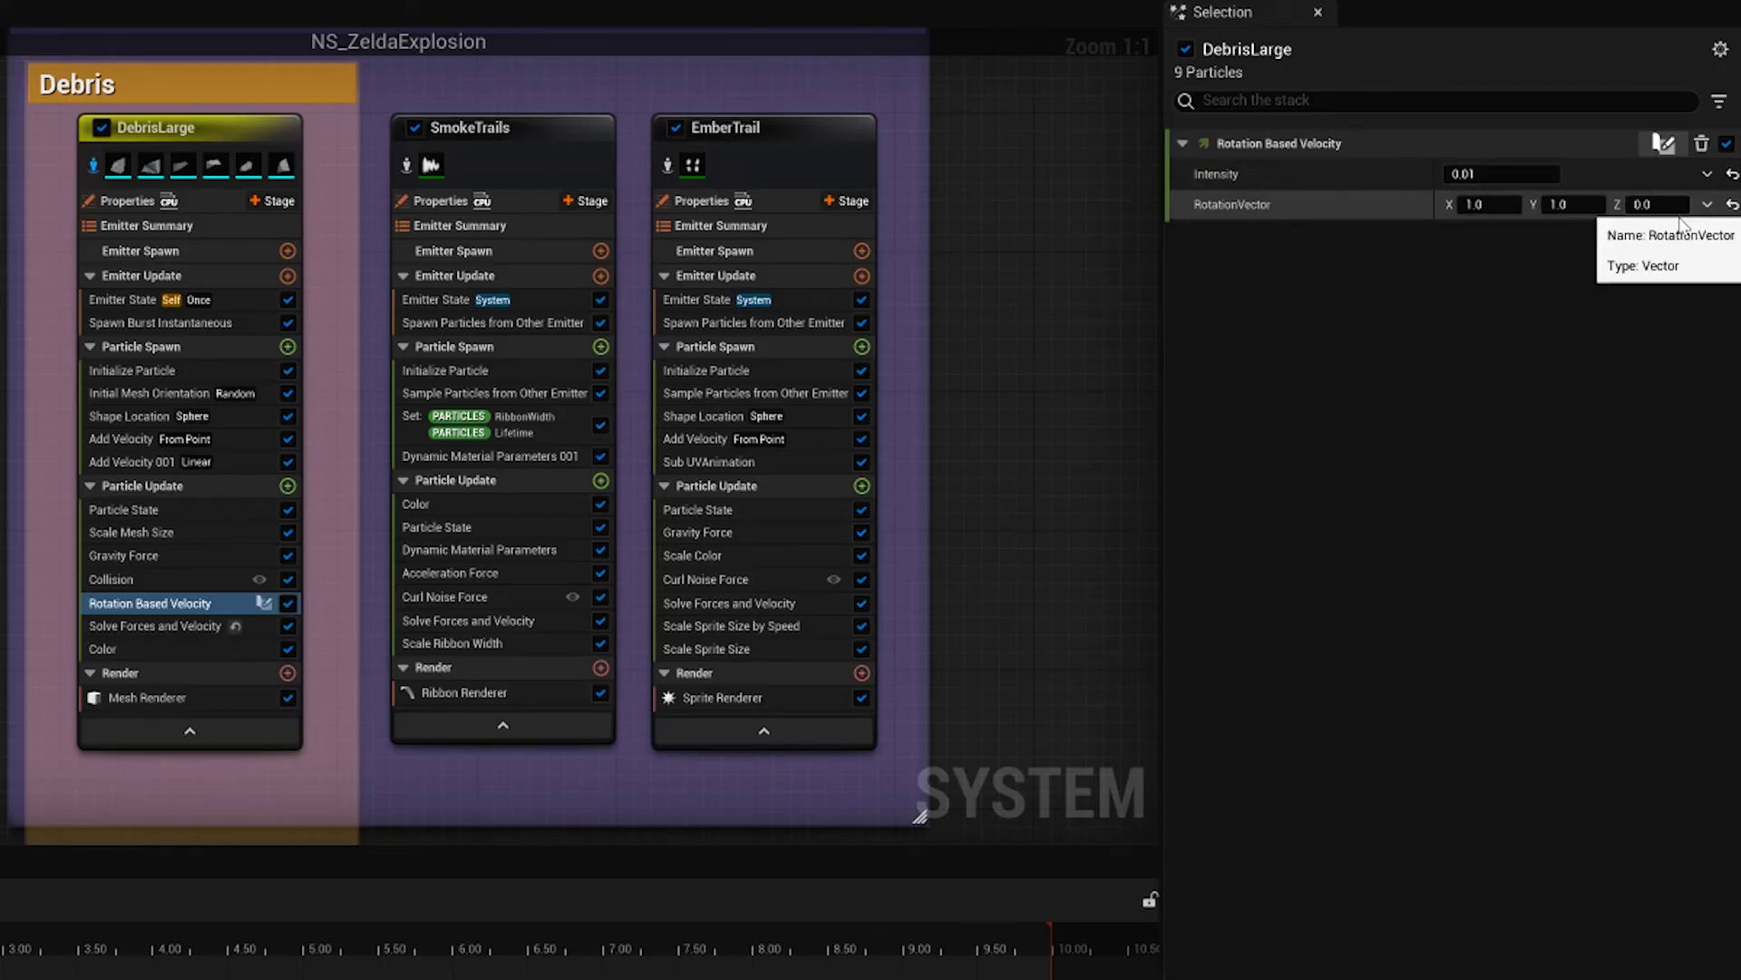
Step: Inspect DebrisLarge's advanced rotational solver in Solve Forces and Velocity, then return to Rotation Based Velocity
{"action": "left_click", "coordinate": [160, 633]}
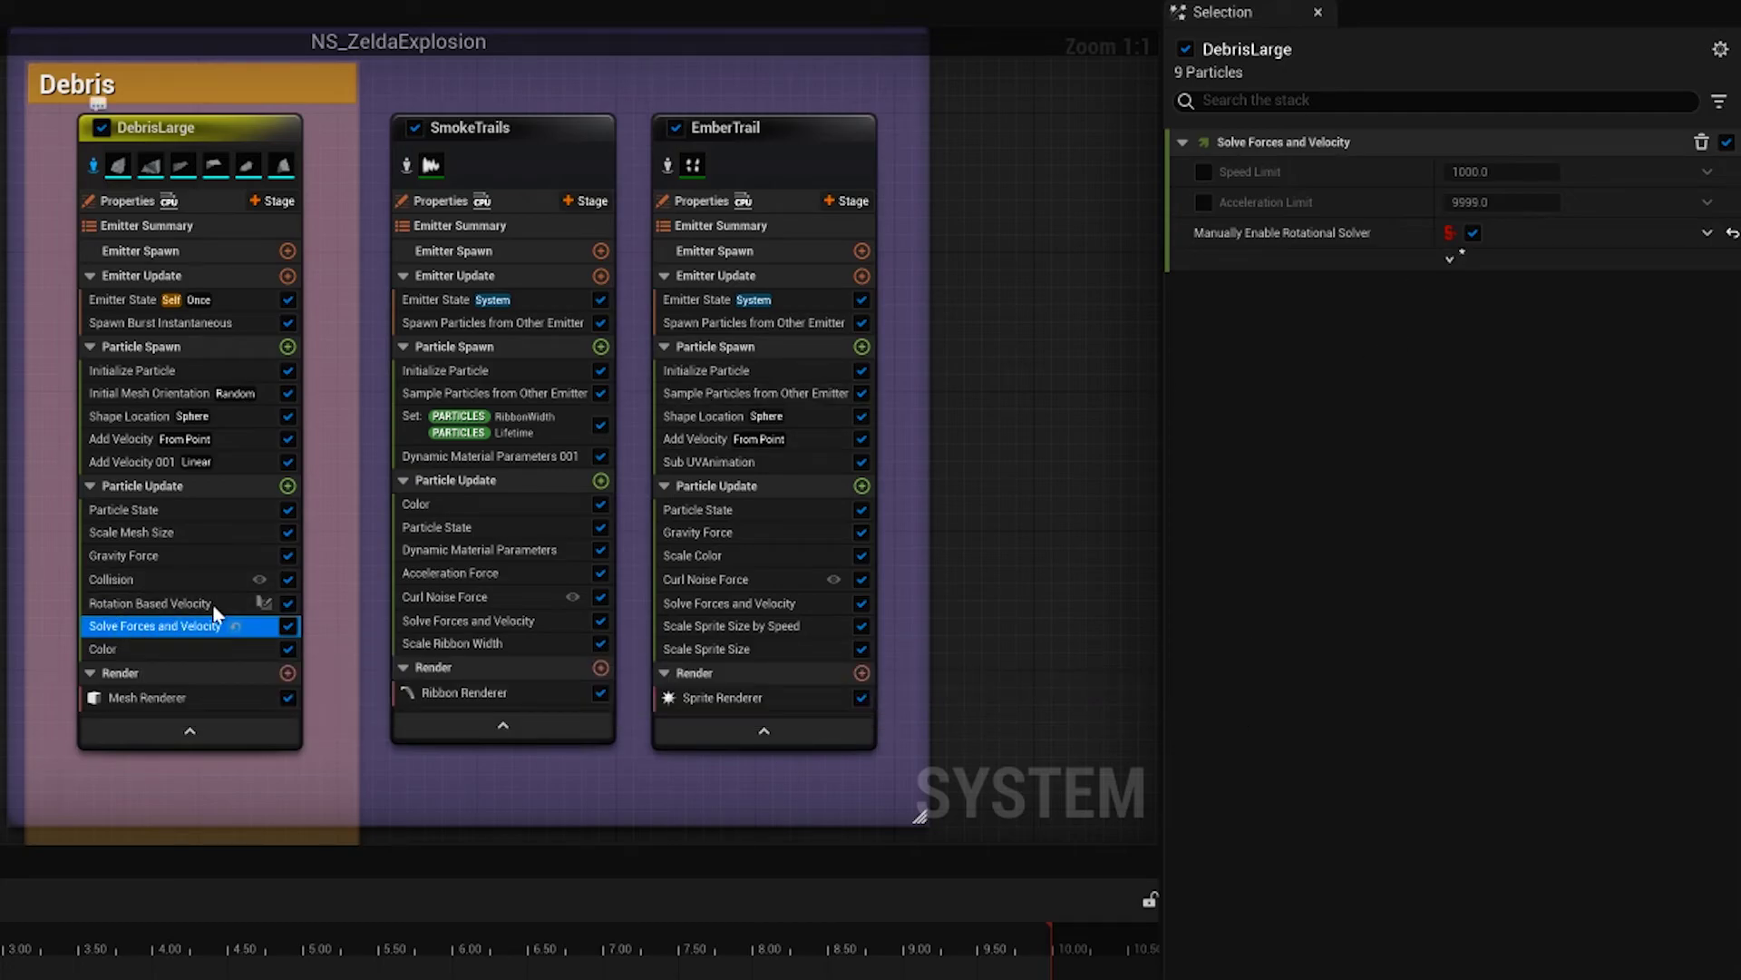
{"action": "left_click", "coordinate": [1449, 259]}
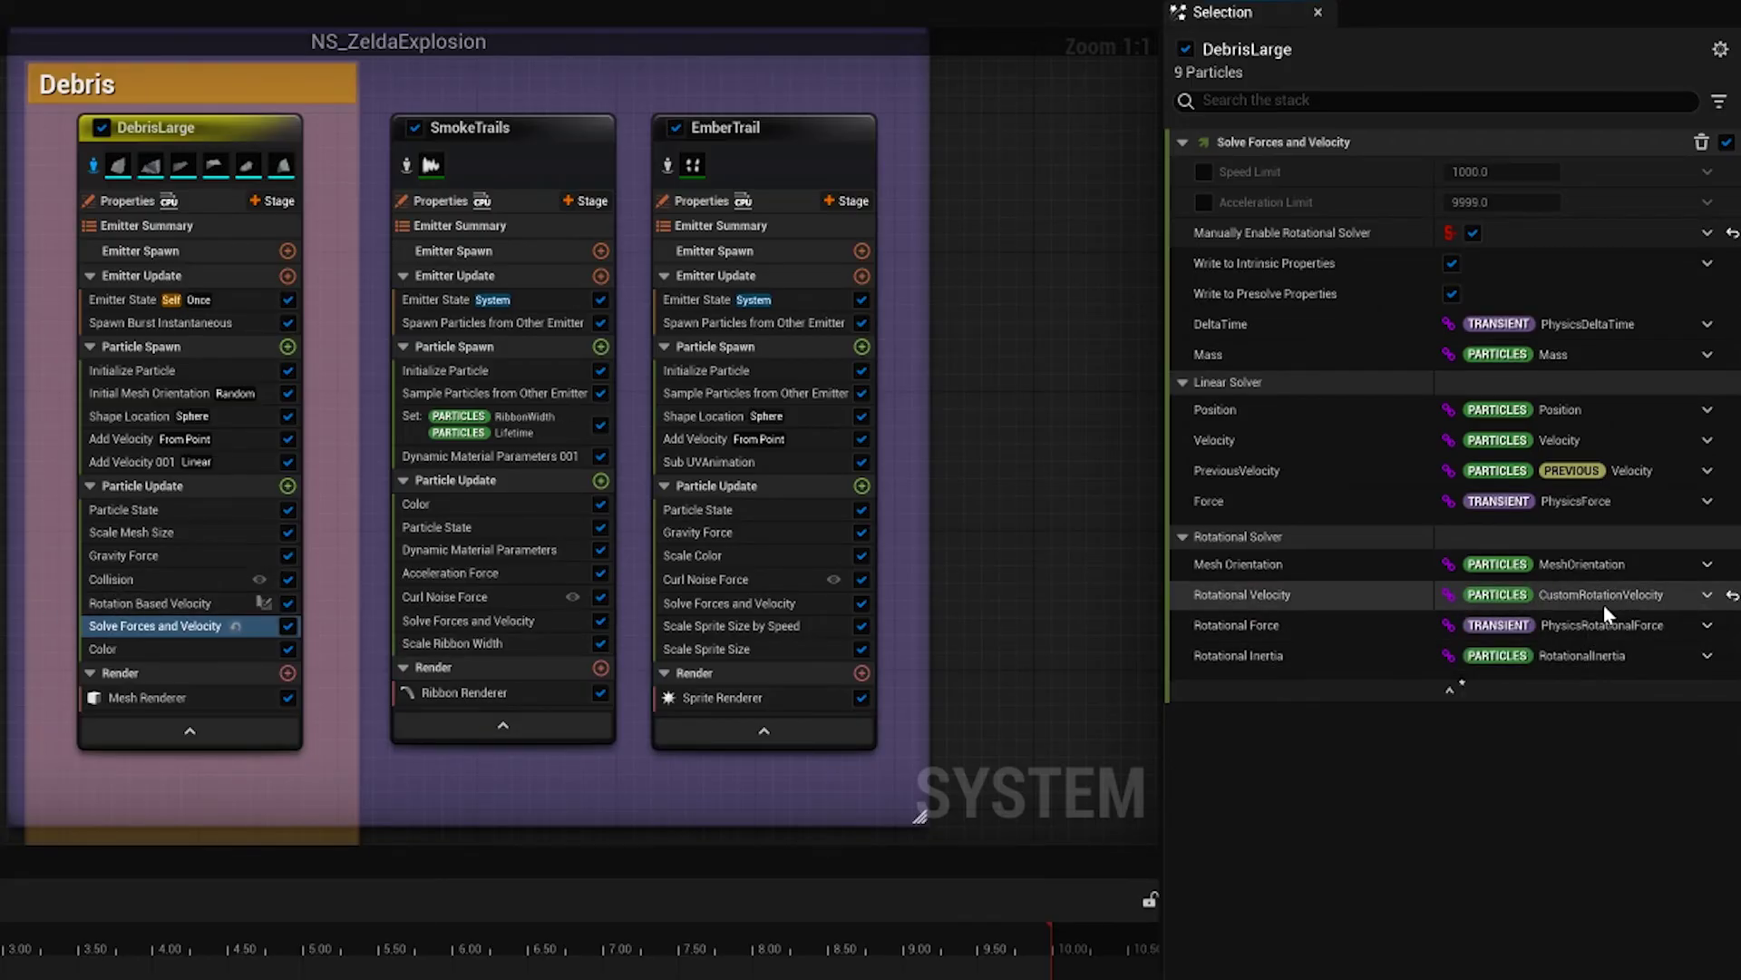
{"action": "left_click", "coordinate": [174, 605]}
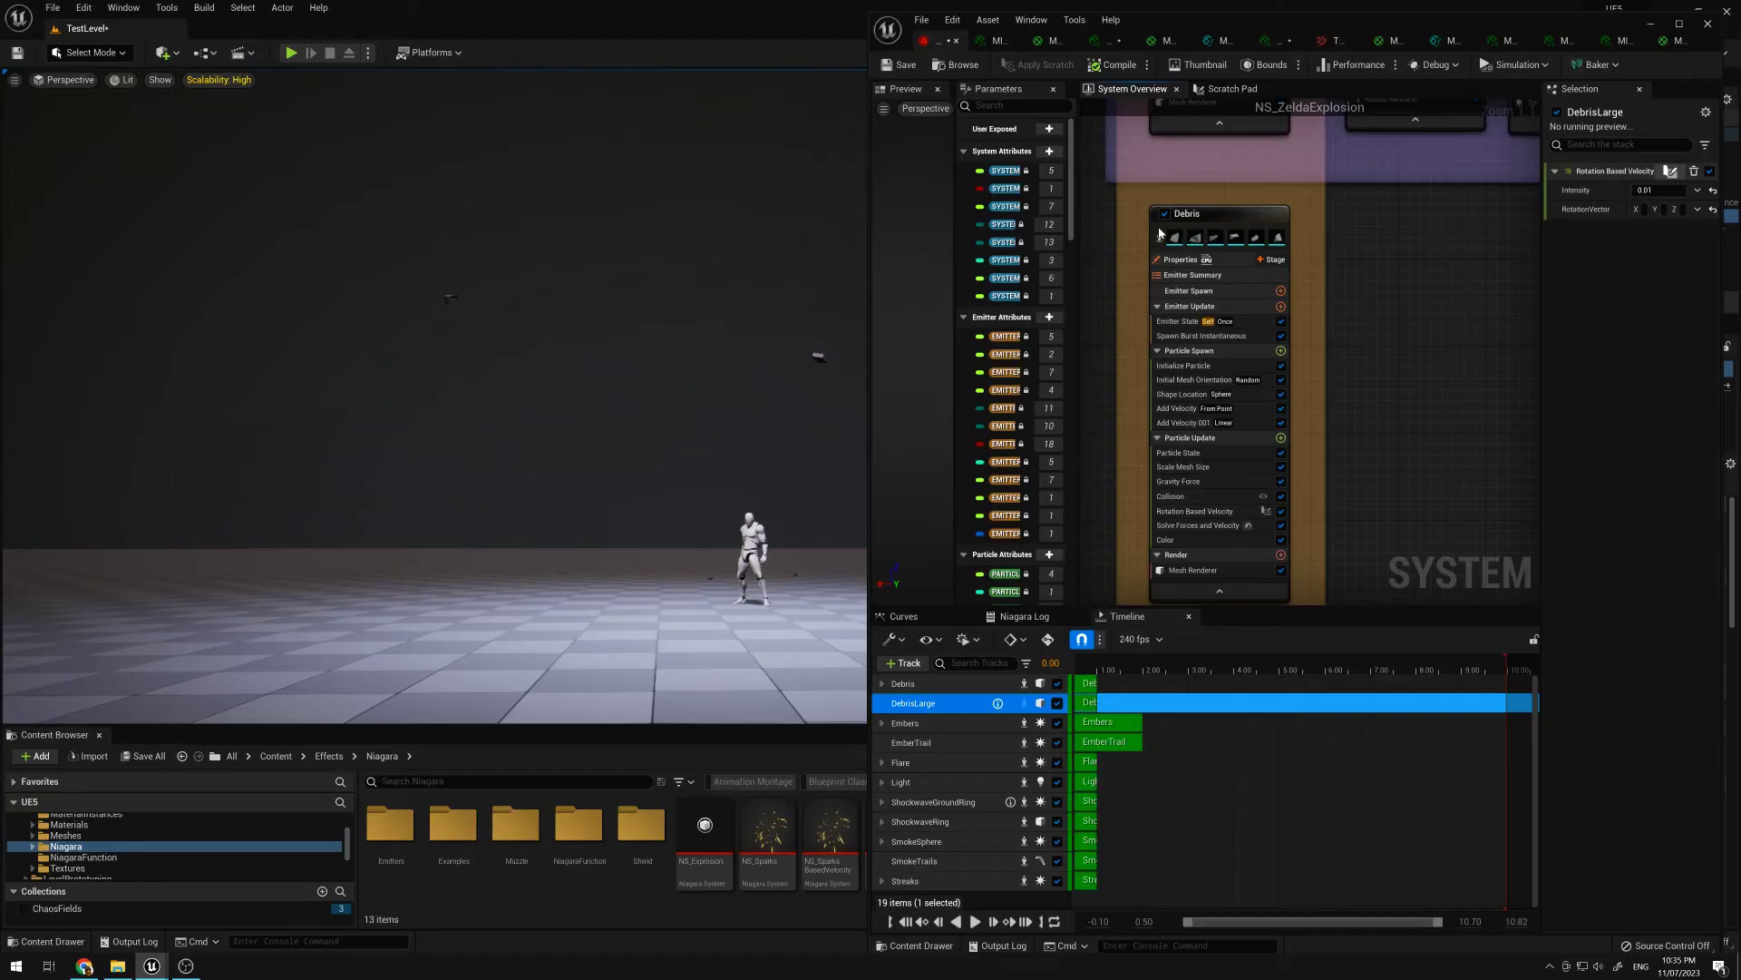
Step: Tilt the level camera upward and bring the SmokeTrails and EmberTrail emitters into view
{"action": "right_click_drag", "start_coordinate": [685, 468], "coordinate": [684, 426]}
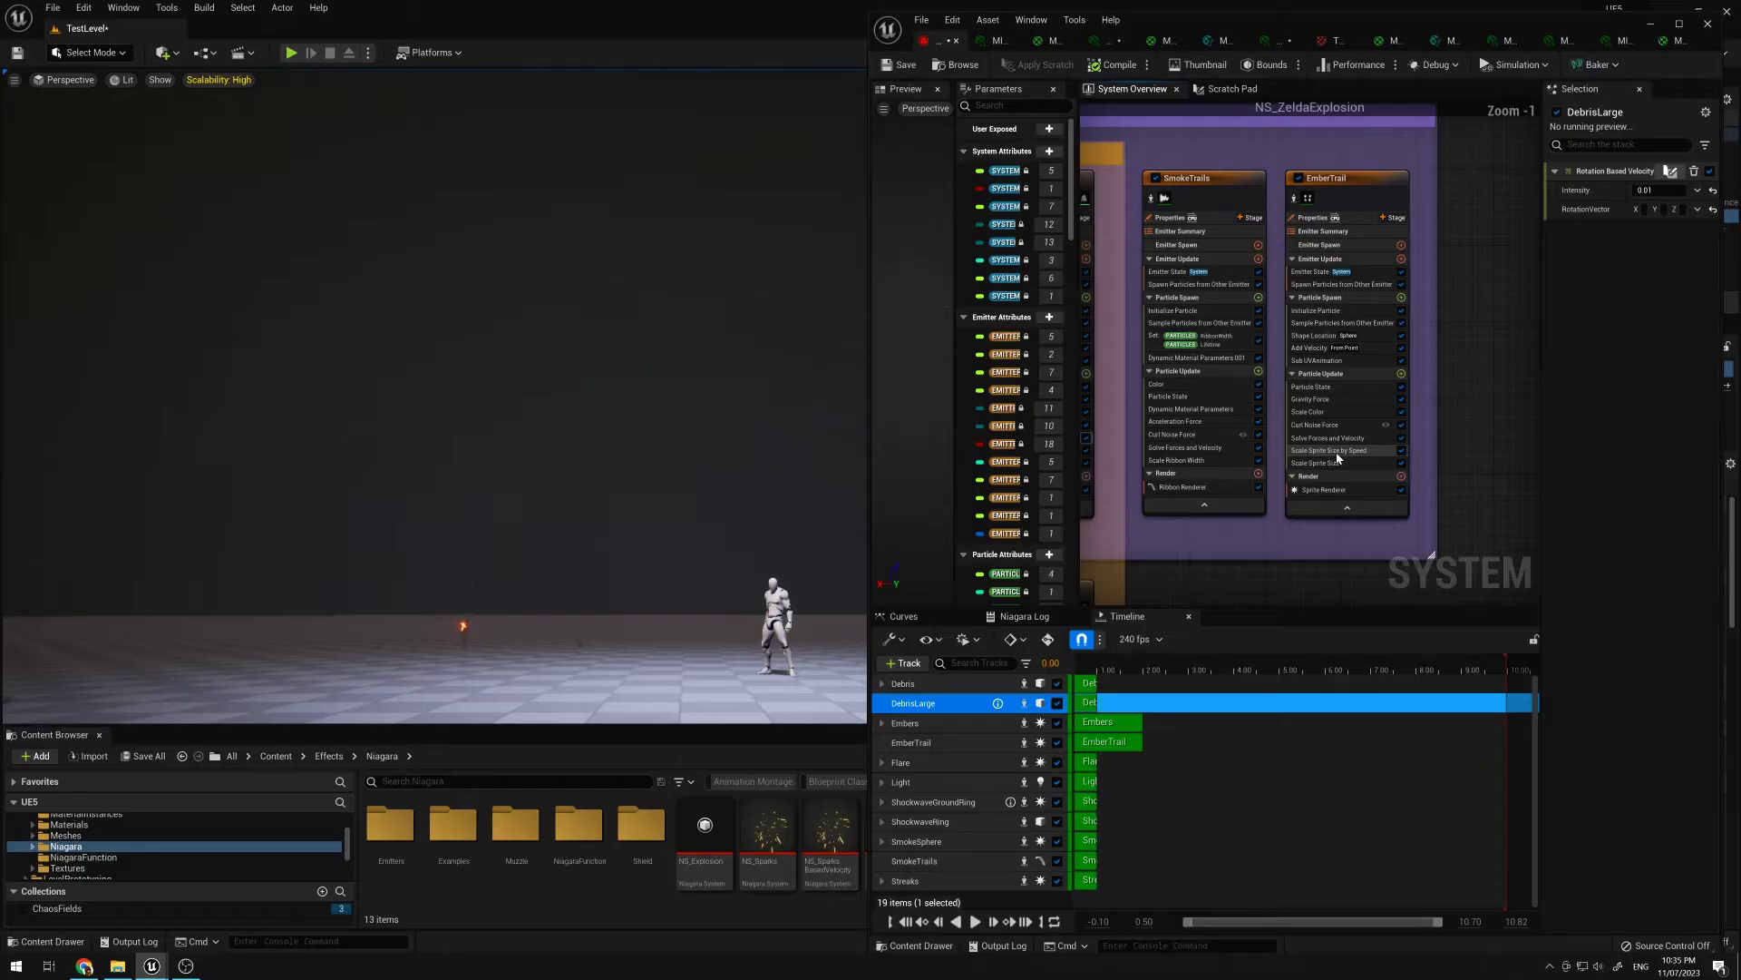
{"action": "right_click_drag", "start_coordinate": [1261, 152], "coordinate": [1330, 269]}
Step: Compare SmokeTrails' and EmberTrail's spawn-from-DebrisLarge settings: rate 40.0, capped at 200.0 per particle
{"action": "left_click", "coordinate": [1329, 271]}
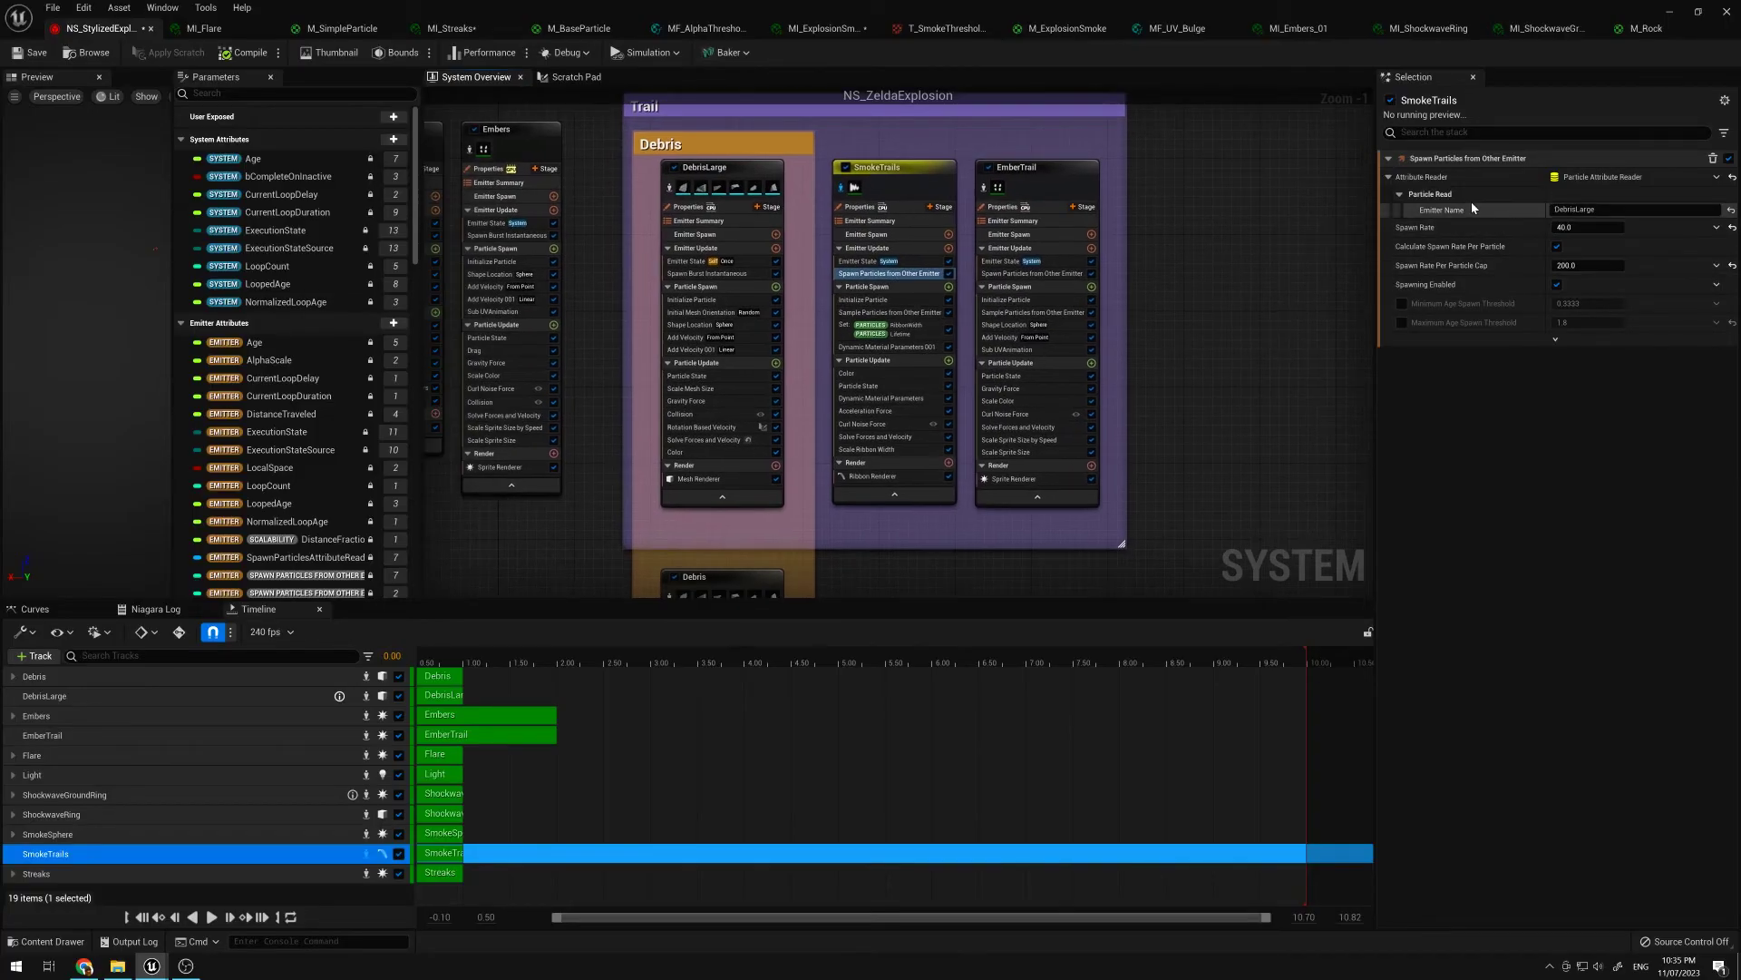
{"action": "right_click_drag", "start_coordinate": [1200, 302], "coordinate": [1341, 304]}
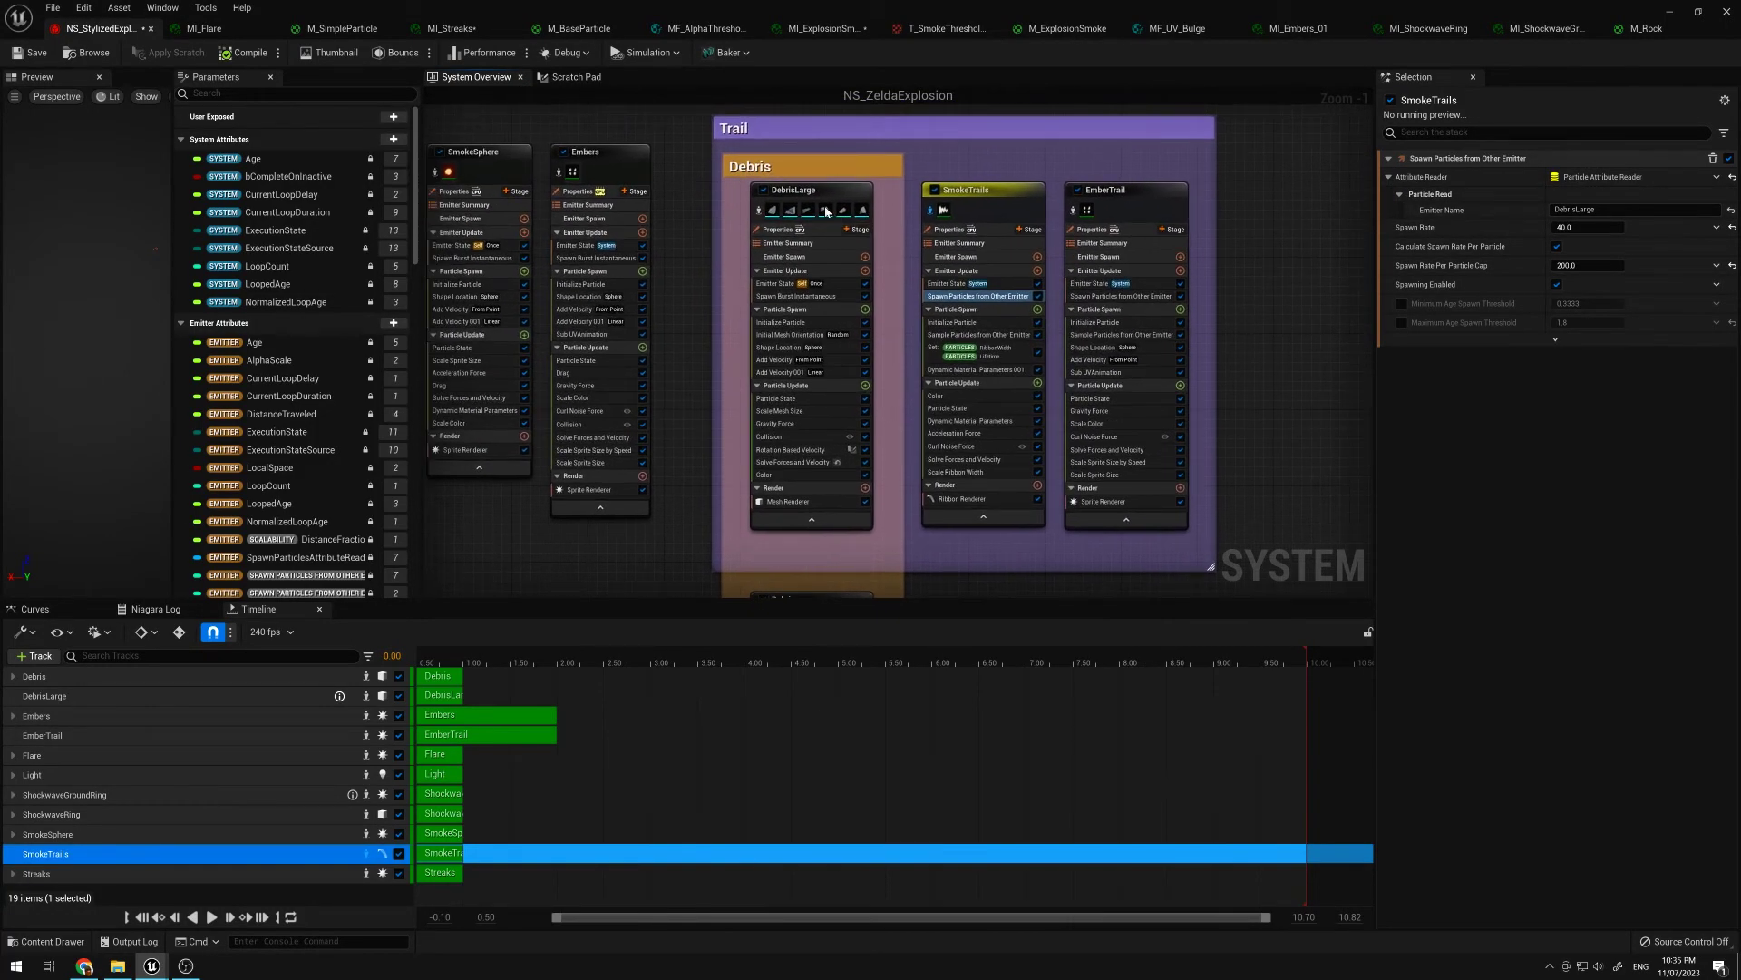
{"action": "left_click", "coordinate": [1122, 296]}
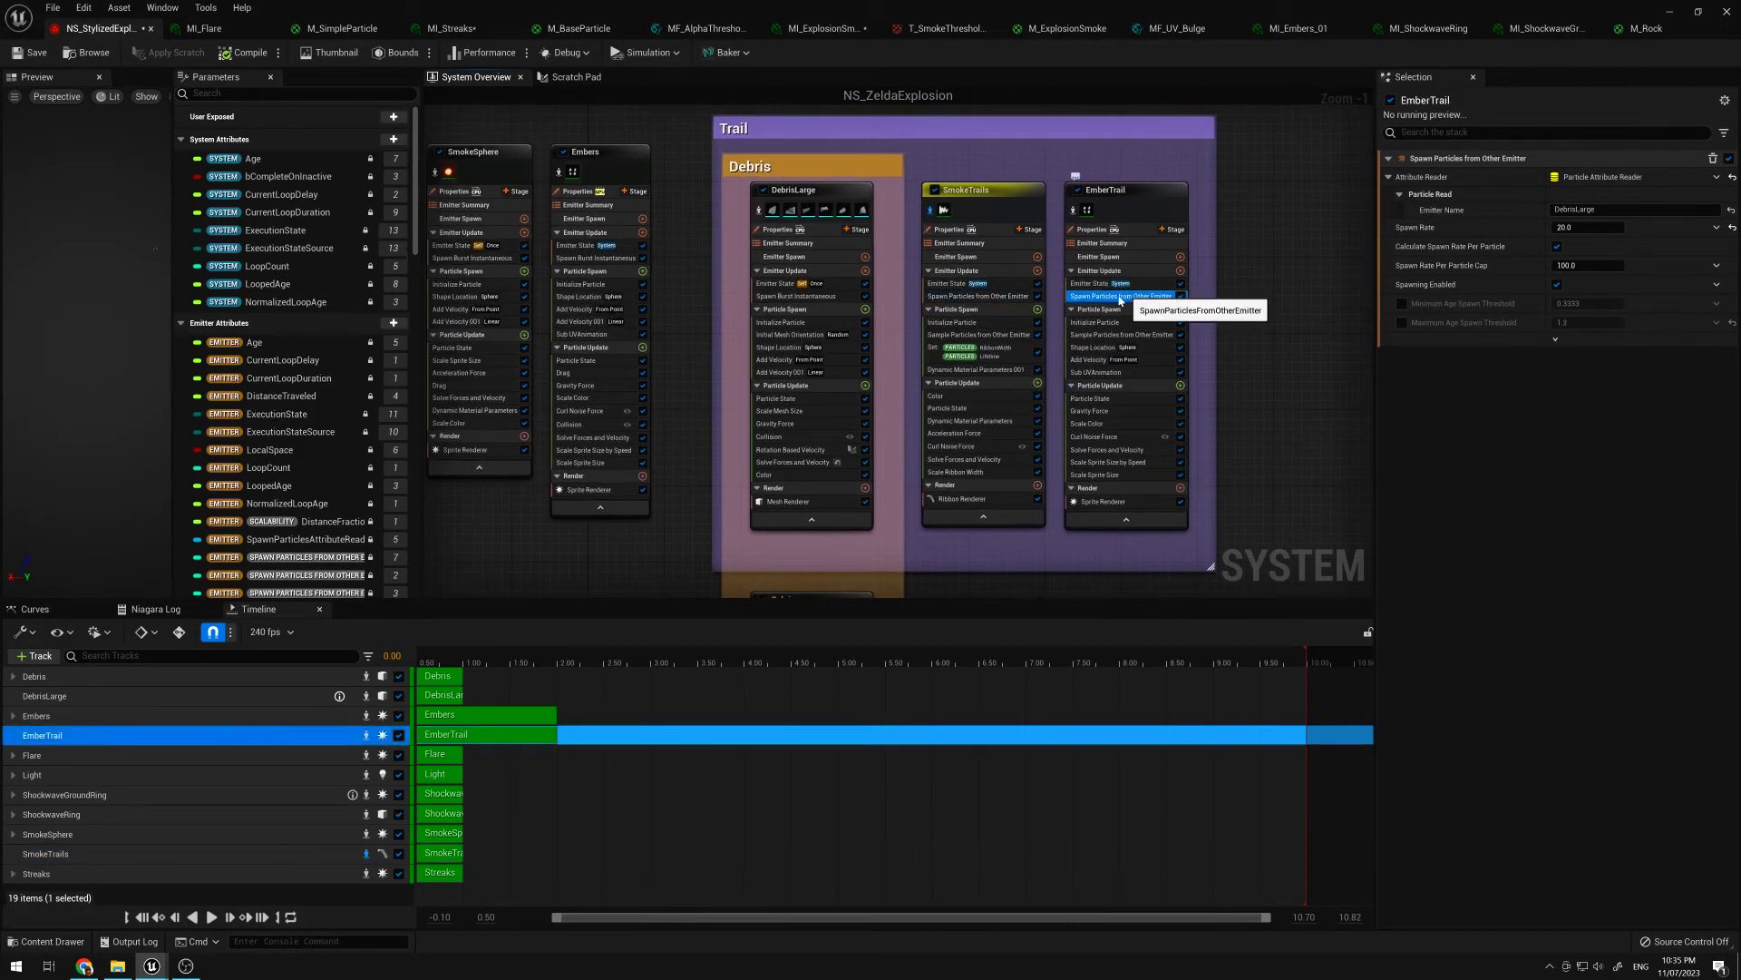
{"action": "left_click", "coordinate": [1007, 300]}
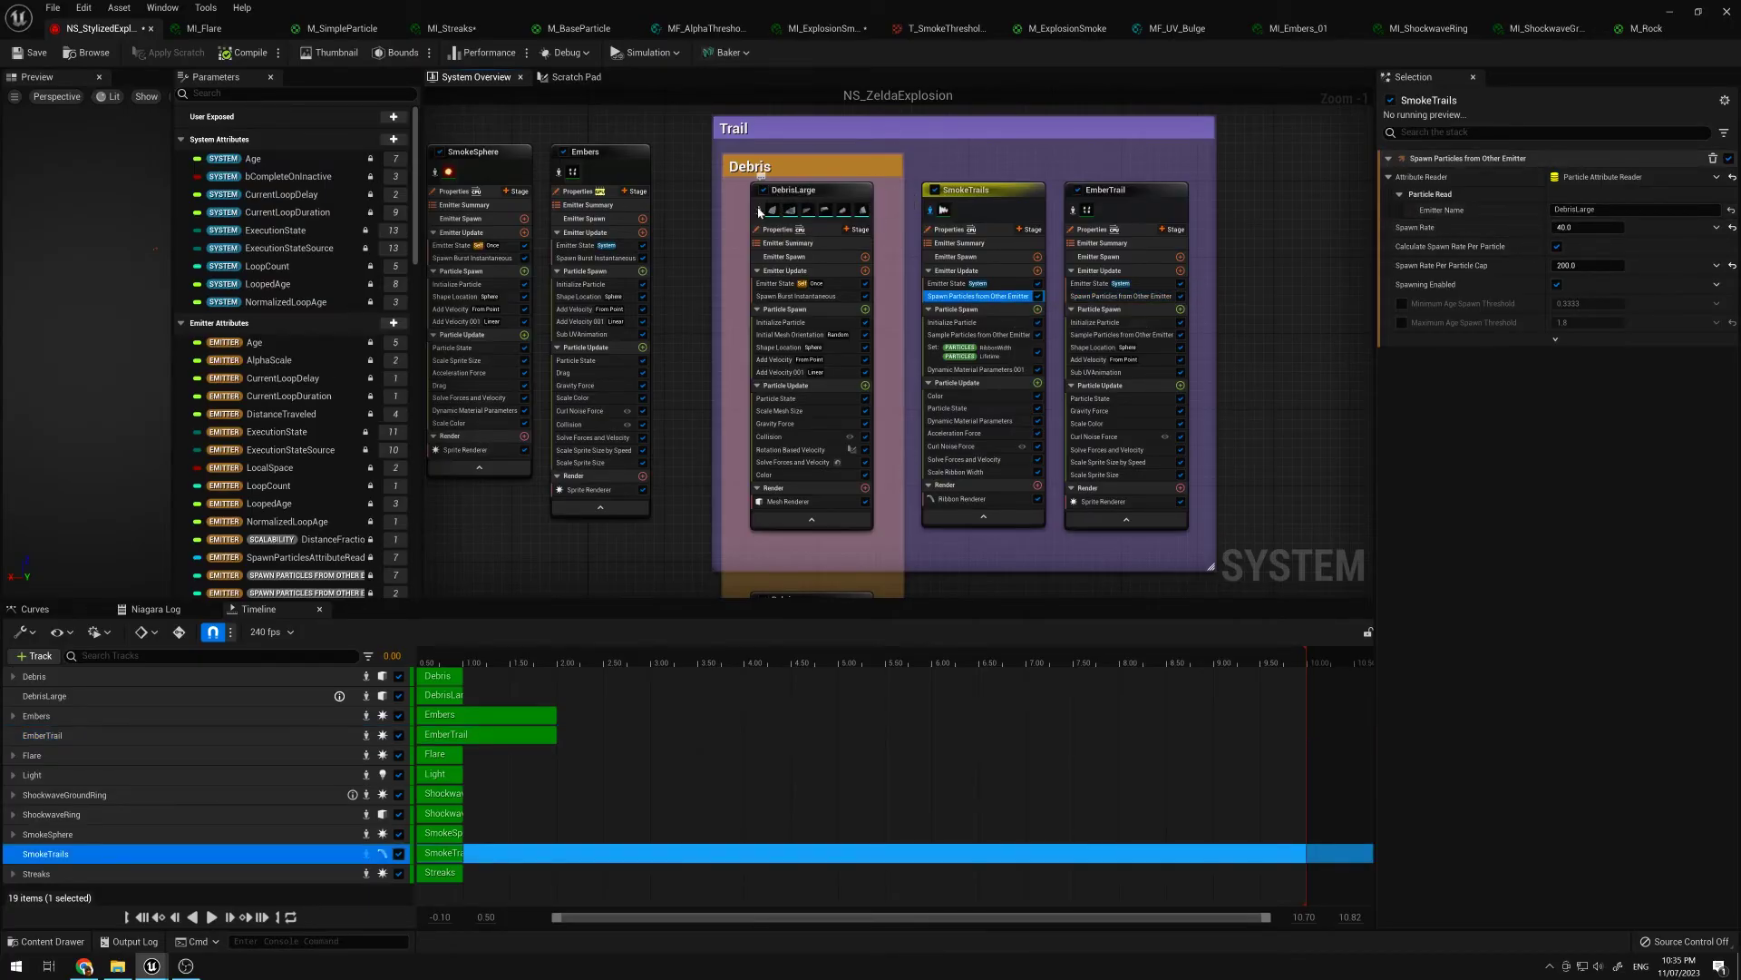
{"action": "left_click", "coordinate": [801, 193]}
{"action": "left_click", "coordinate": [959, 296]}
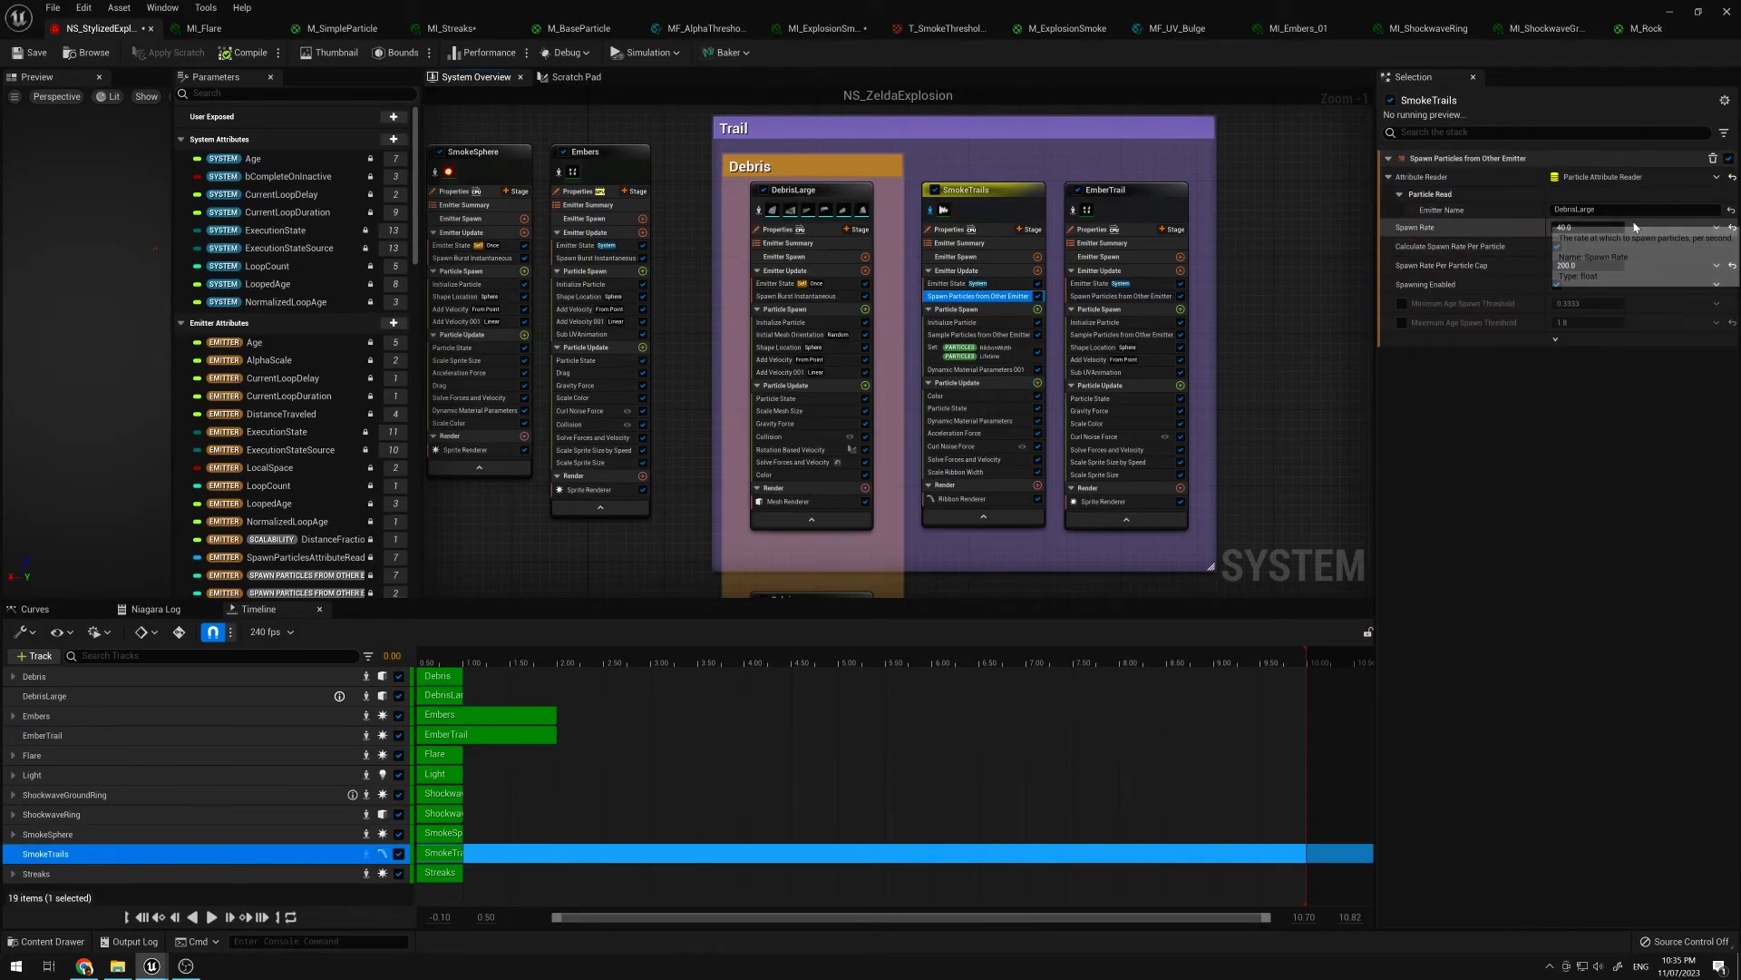
Step: Keep SmokeTrails' Particle ID Sampling on Apply Sampled ID as Ribbon ID and check its Ribbon Renderer UVs
{"action": "left_click", "coordinate": [978, 335]}
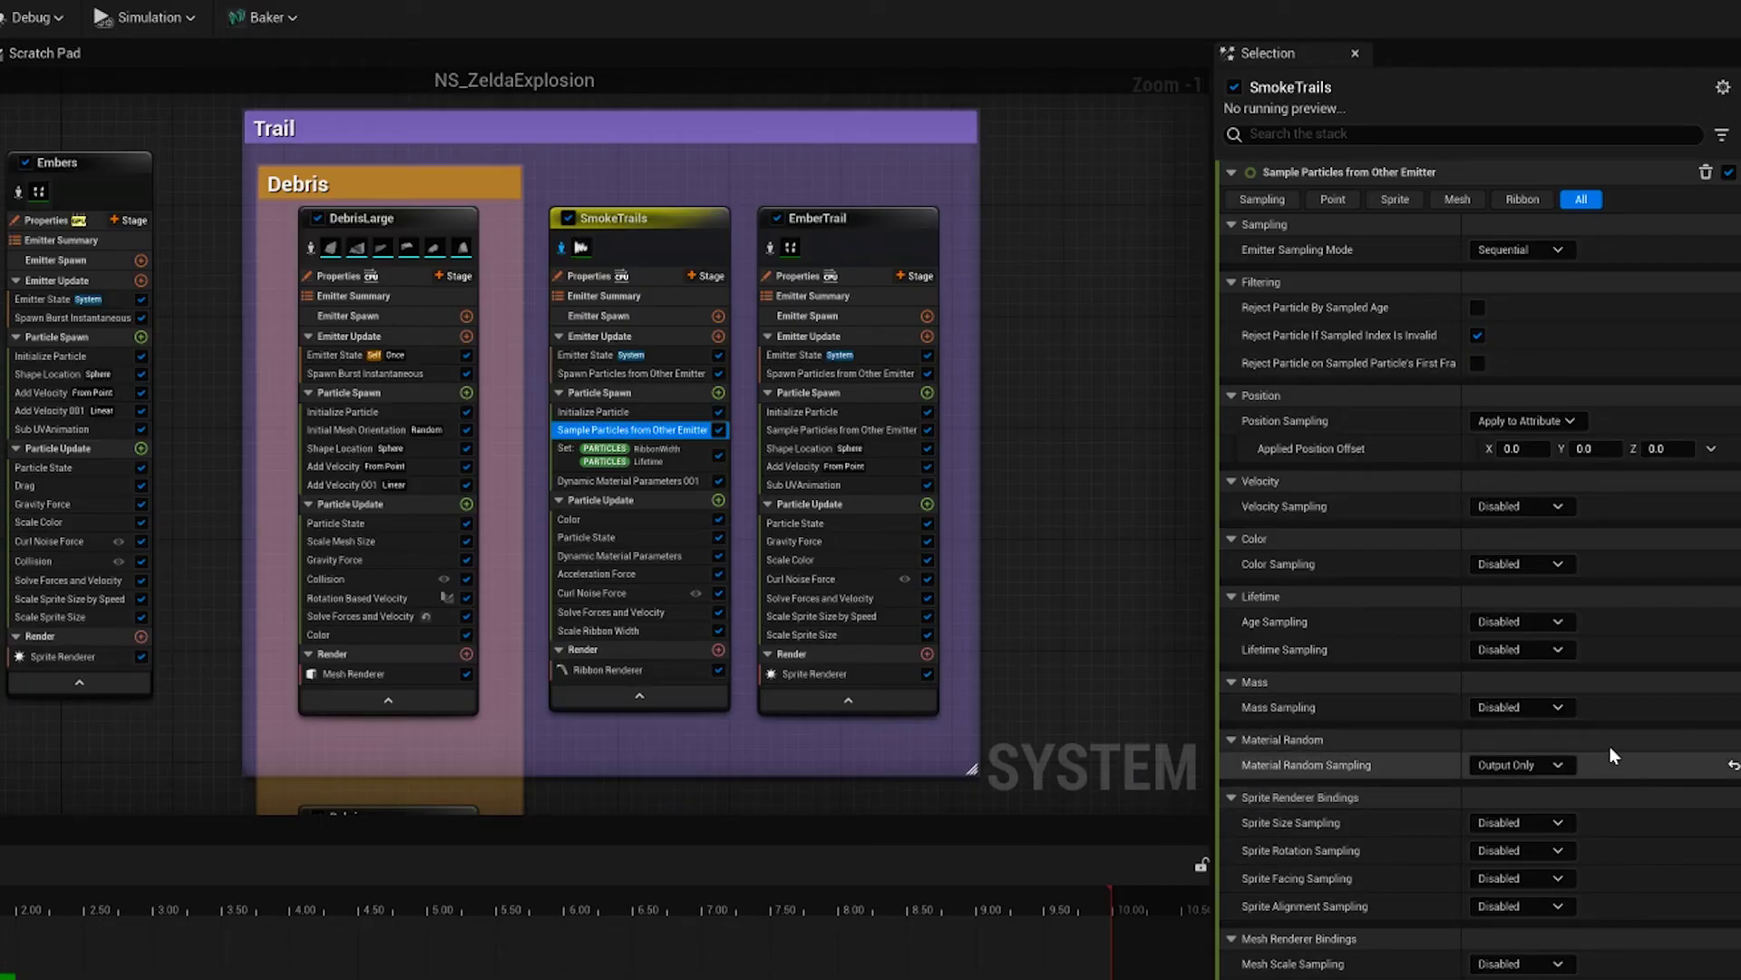
{"action": "mouse_move", "coordinate": [1385, 778]}
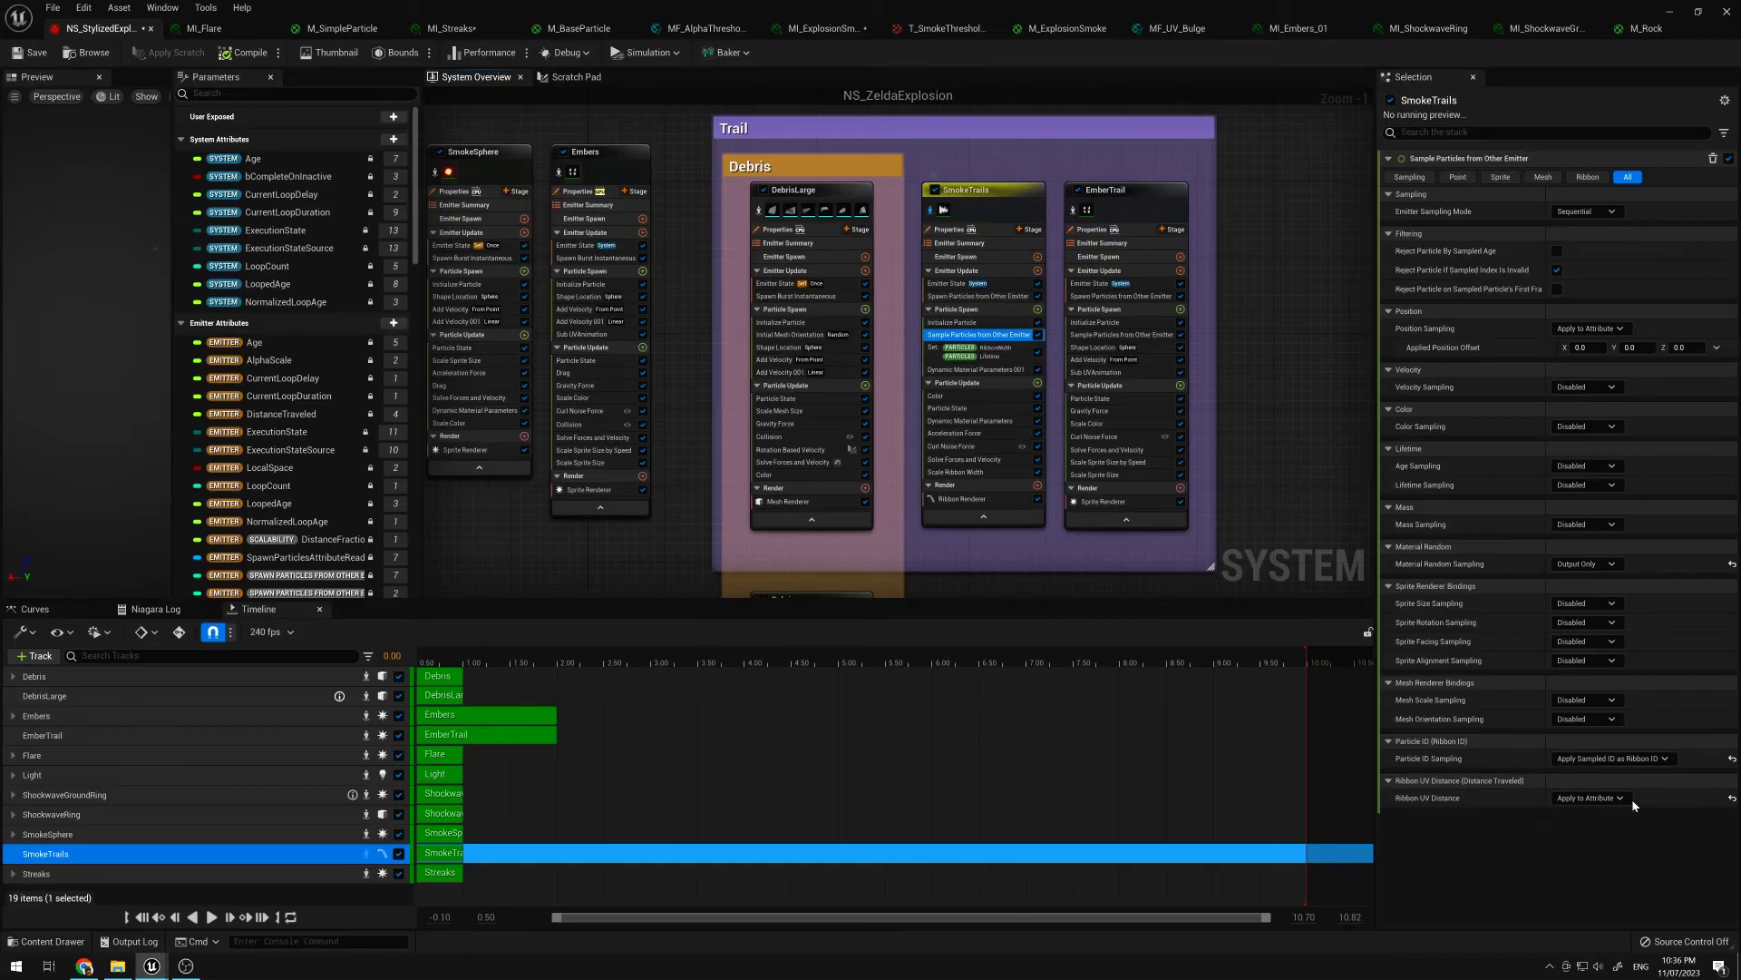
{"action": "left_click", "coordinate": [1567, 760]}
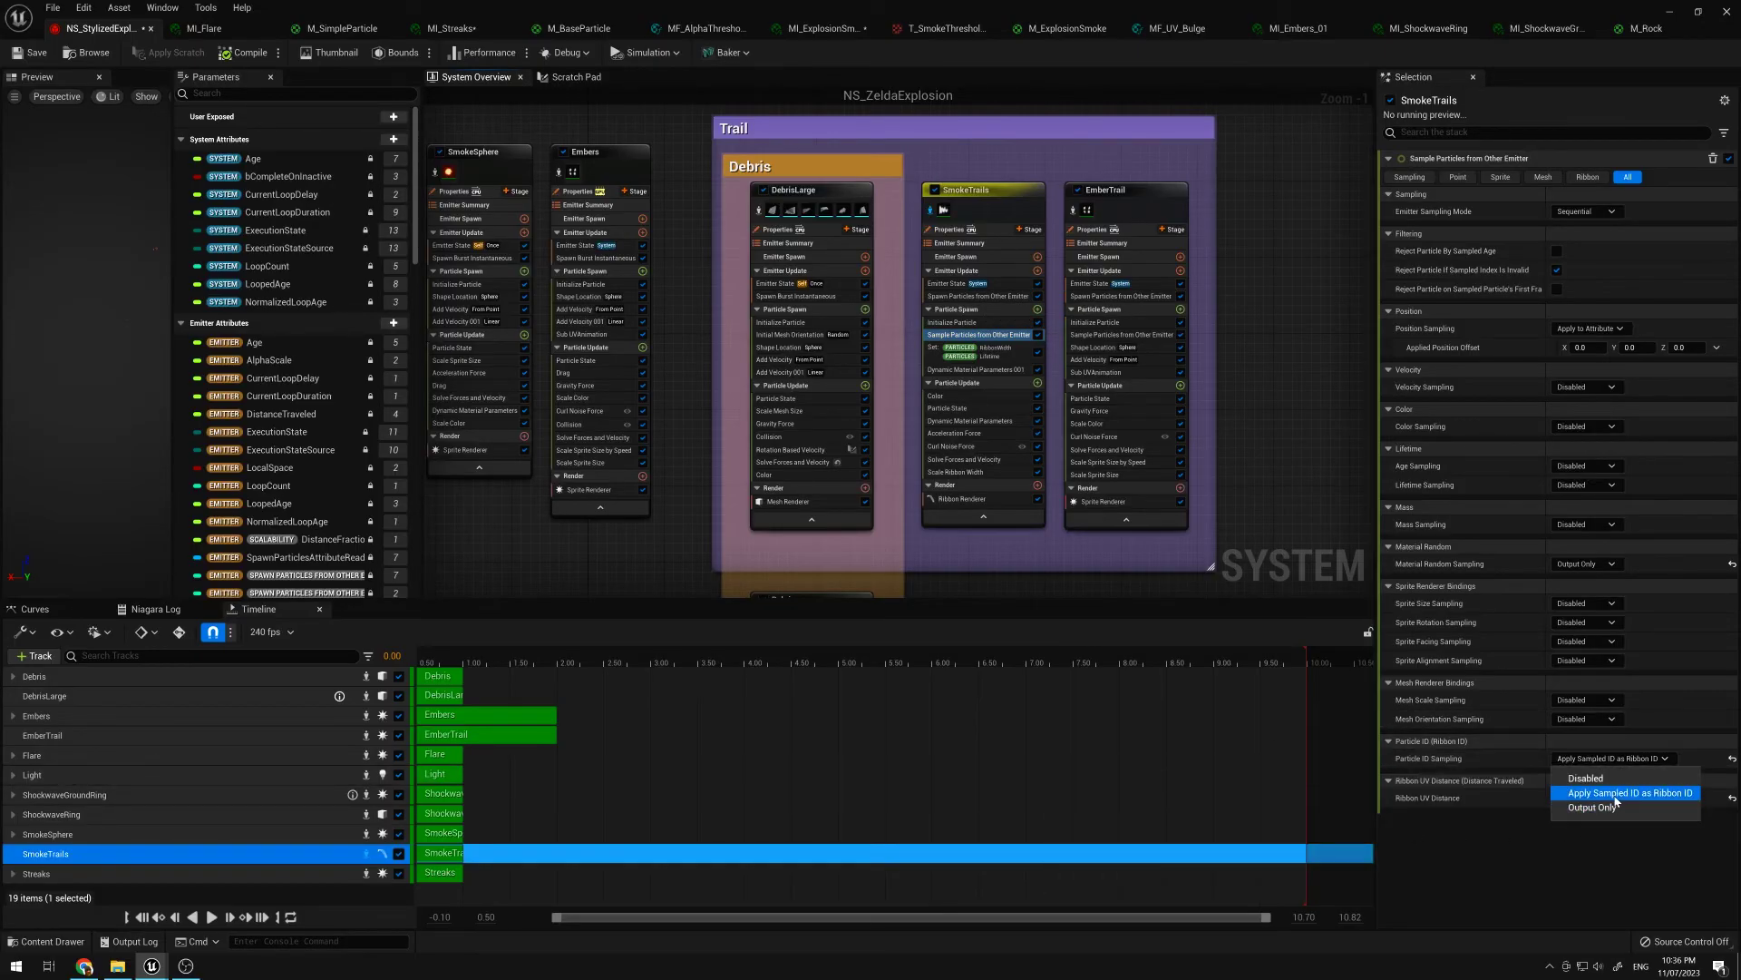
{"action": "left_click", "coordinate": [1662, 794]}
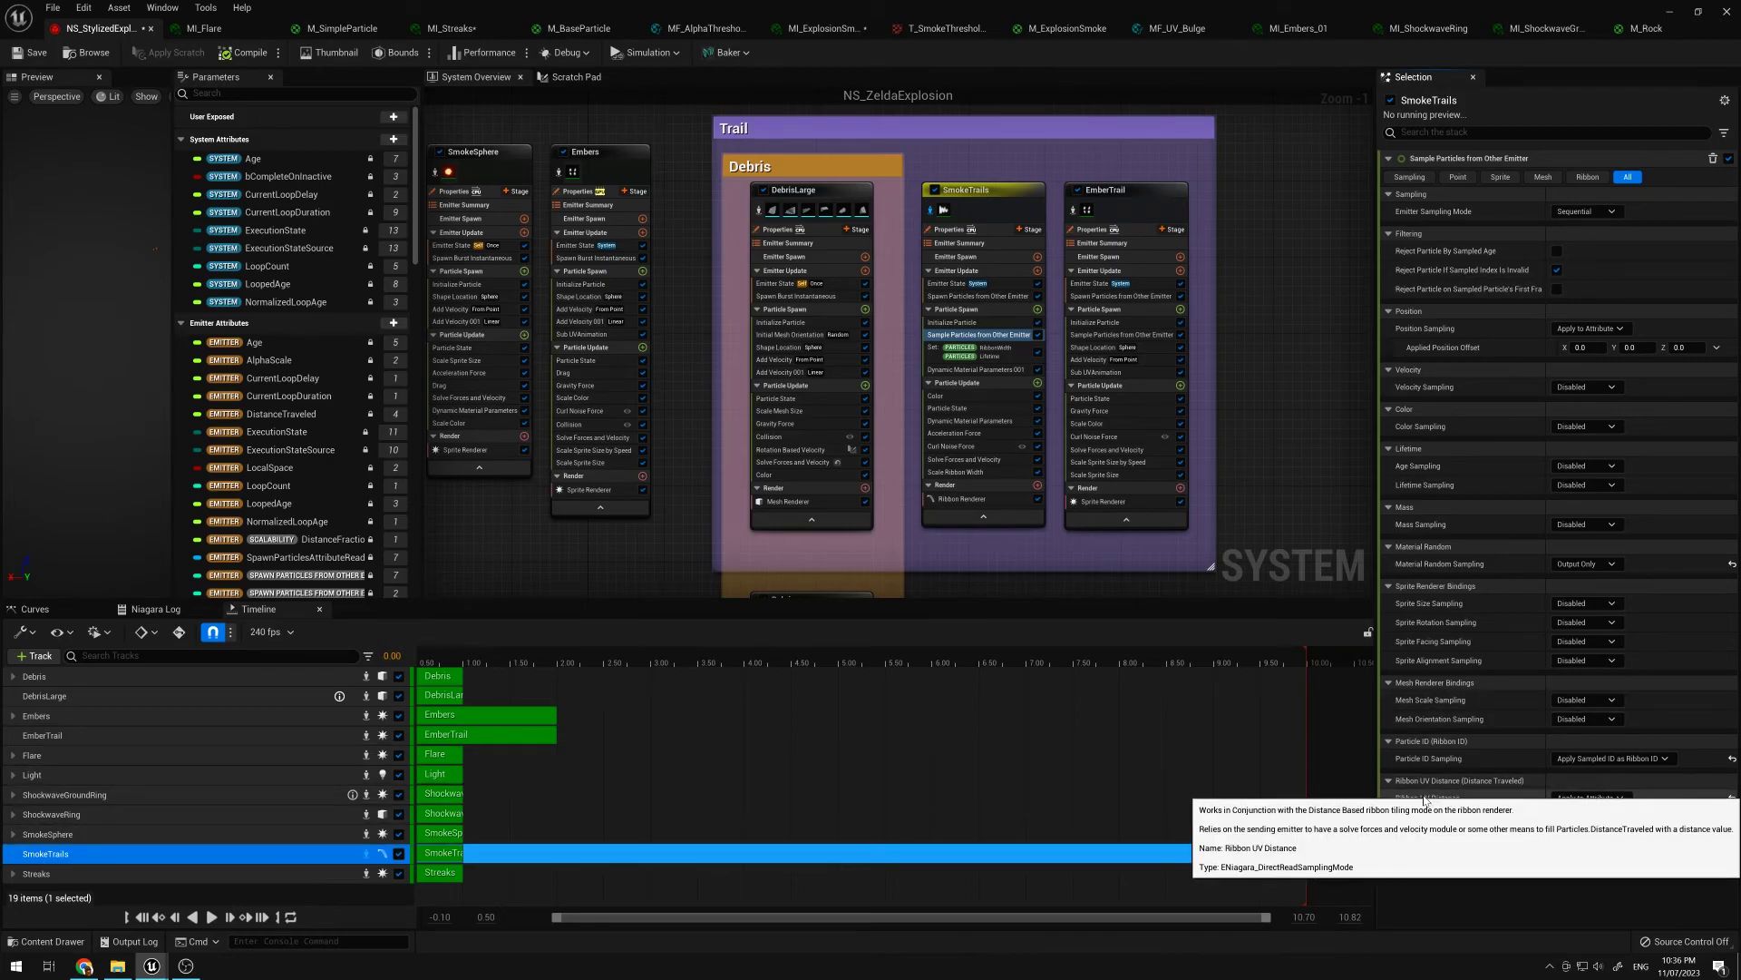
{"action": "left_click", "coordinate": [961, 499]}
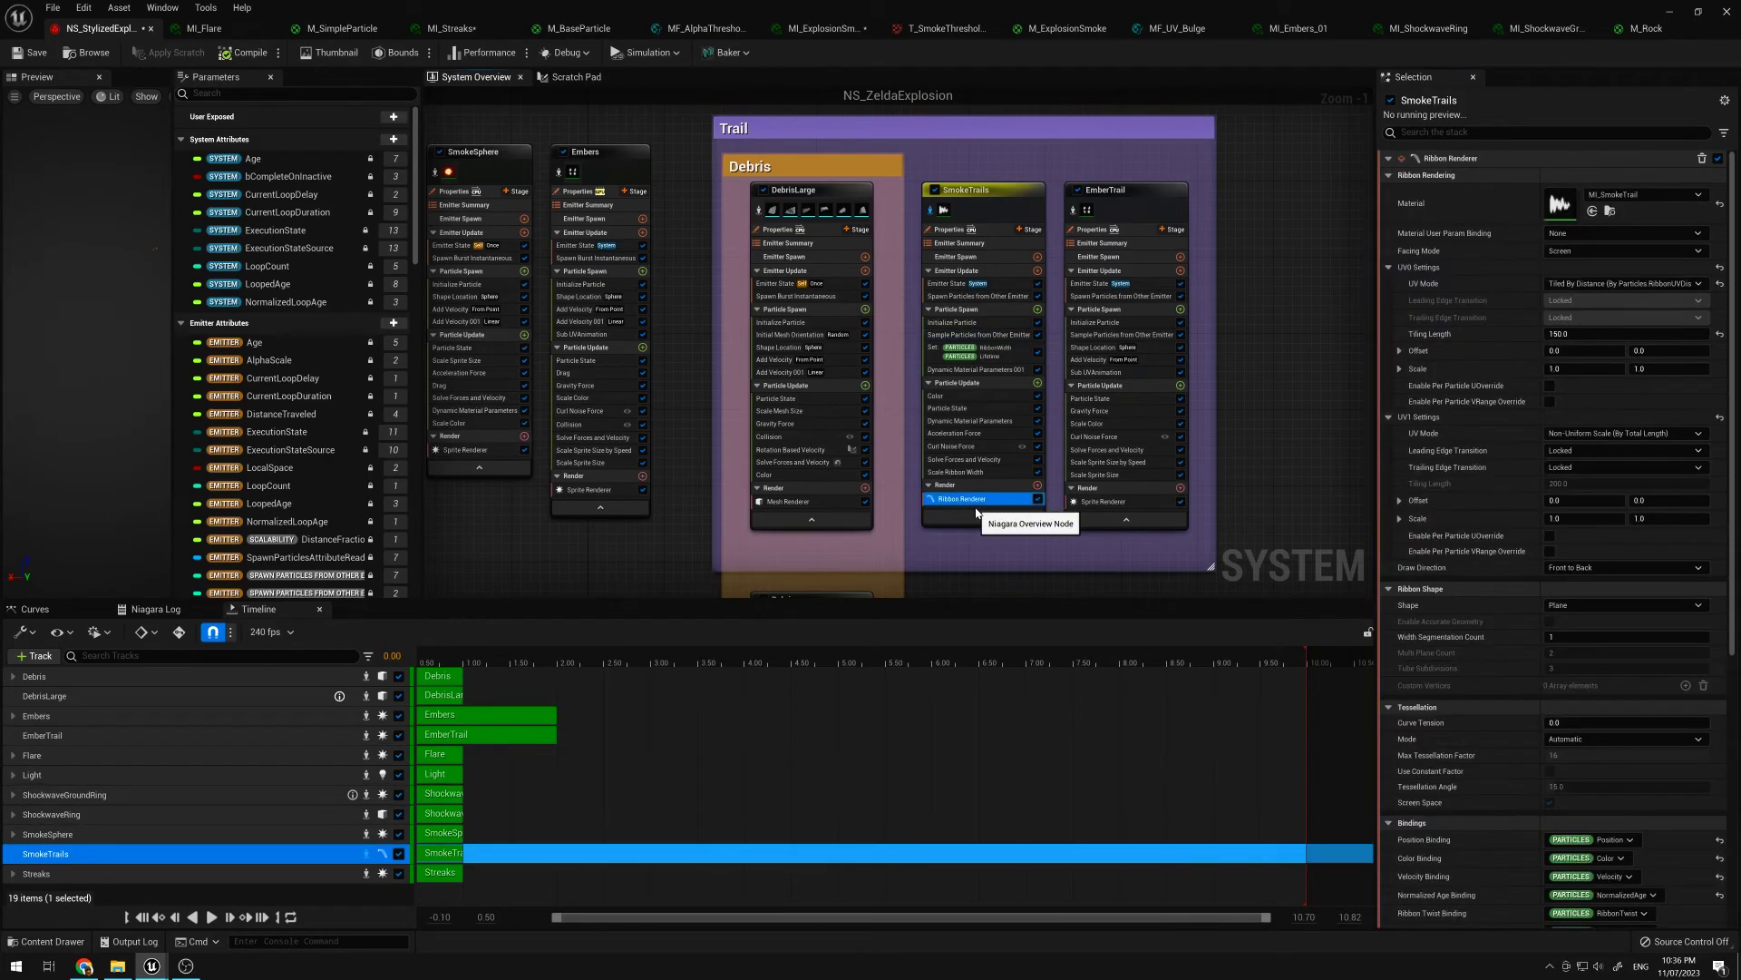
{"action": "left_click", "coordinate": [978, 335]}
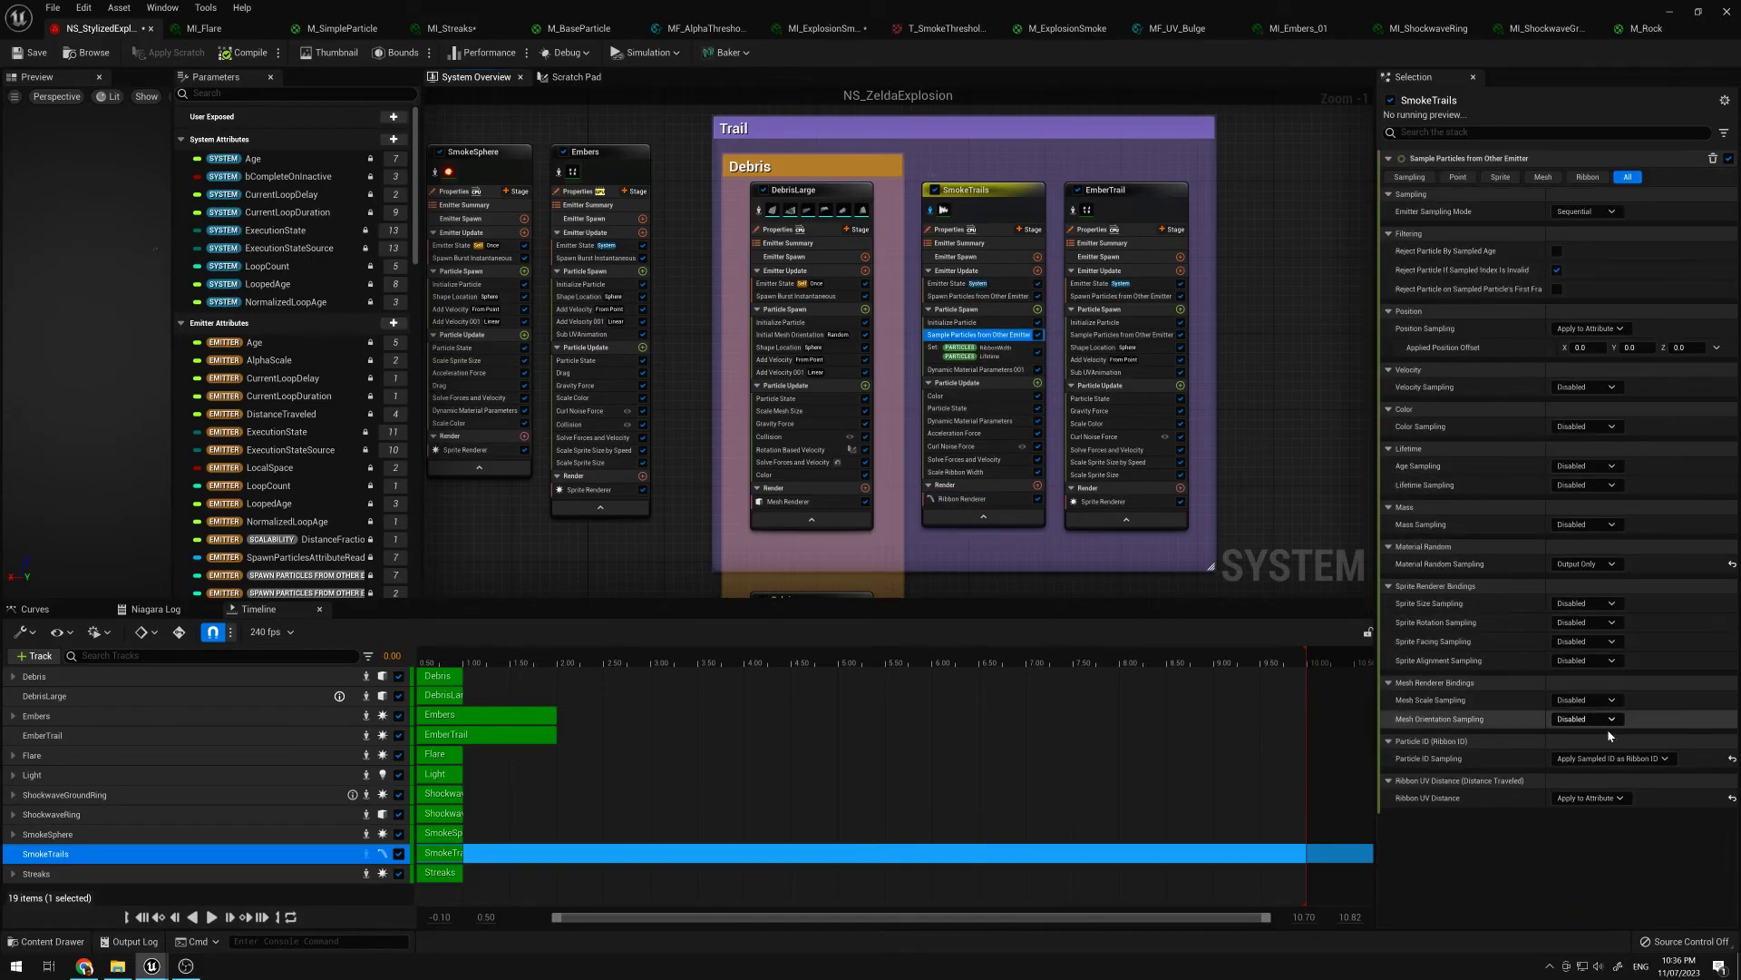
Step: Open the Ribbon UV Distance choices and widen the Niagara editor beside the level viewport
{"action": "left_click", "coordinate": [1608, 798]}
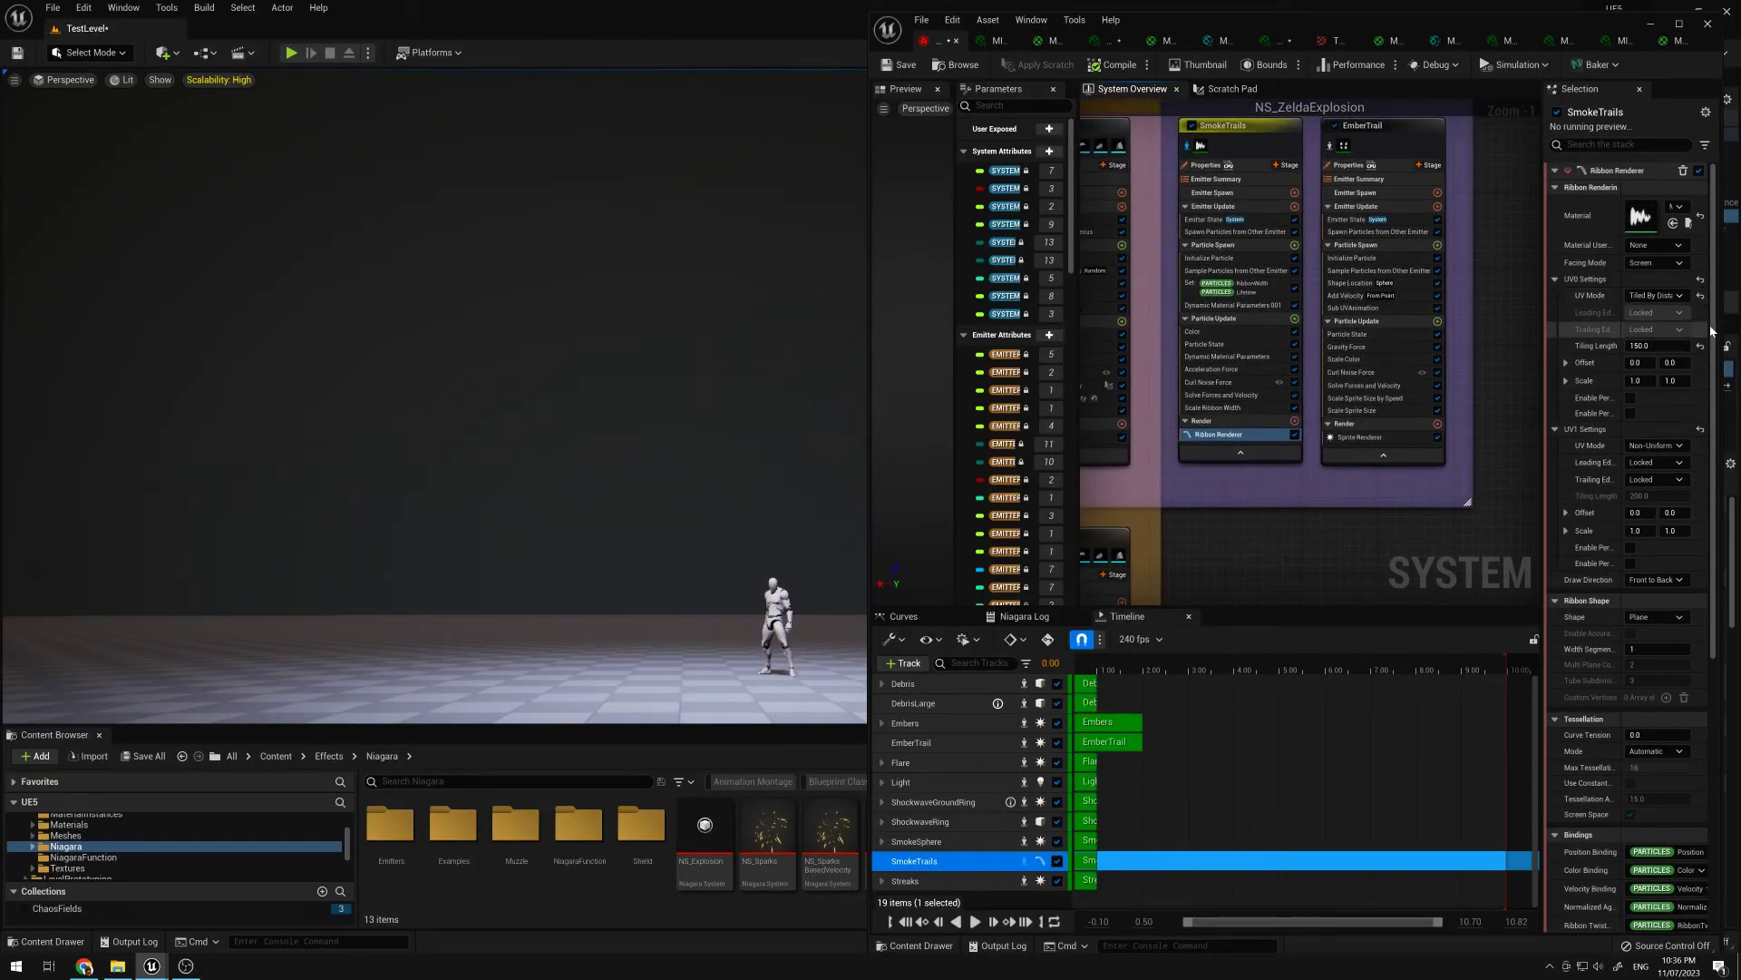
{"action": "left_click_drag", "start_coordinate": [1726, 338], "coordinate": [1740, 341]}
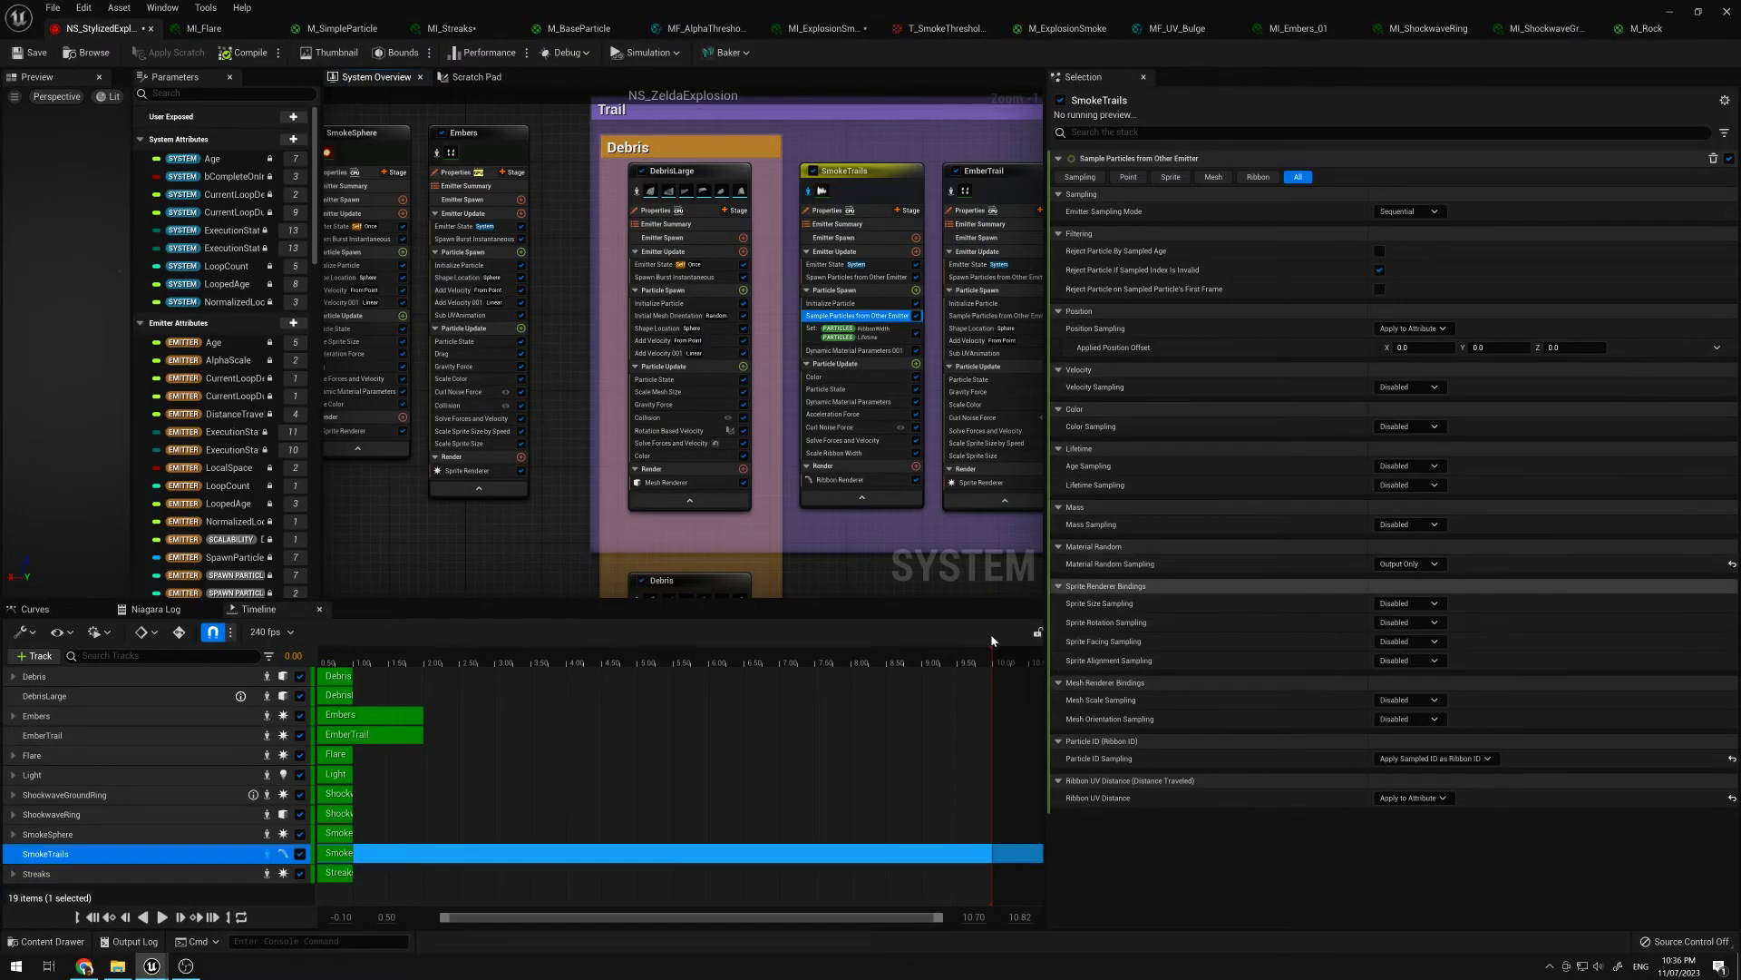
Step: Inspect SmokeTrails' Set module lerping Lifetime 1.5–2.0 and RibbonWidth 25.0–30.0 by SampledMaterialRandom
{"action": "right_click_drag", "start_coordinate": [903, 595], "coordinate": [798, 561]}
{"action": "left_click", "coordinate": [726, 328]}
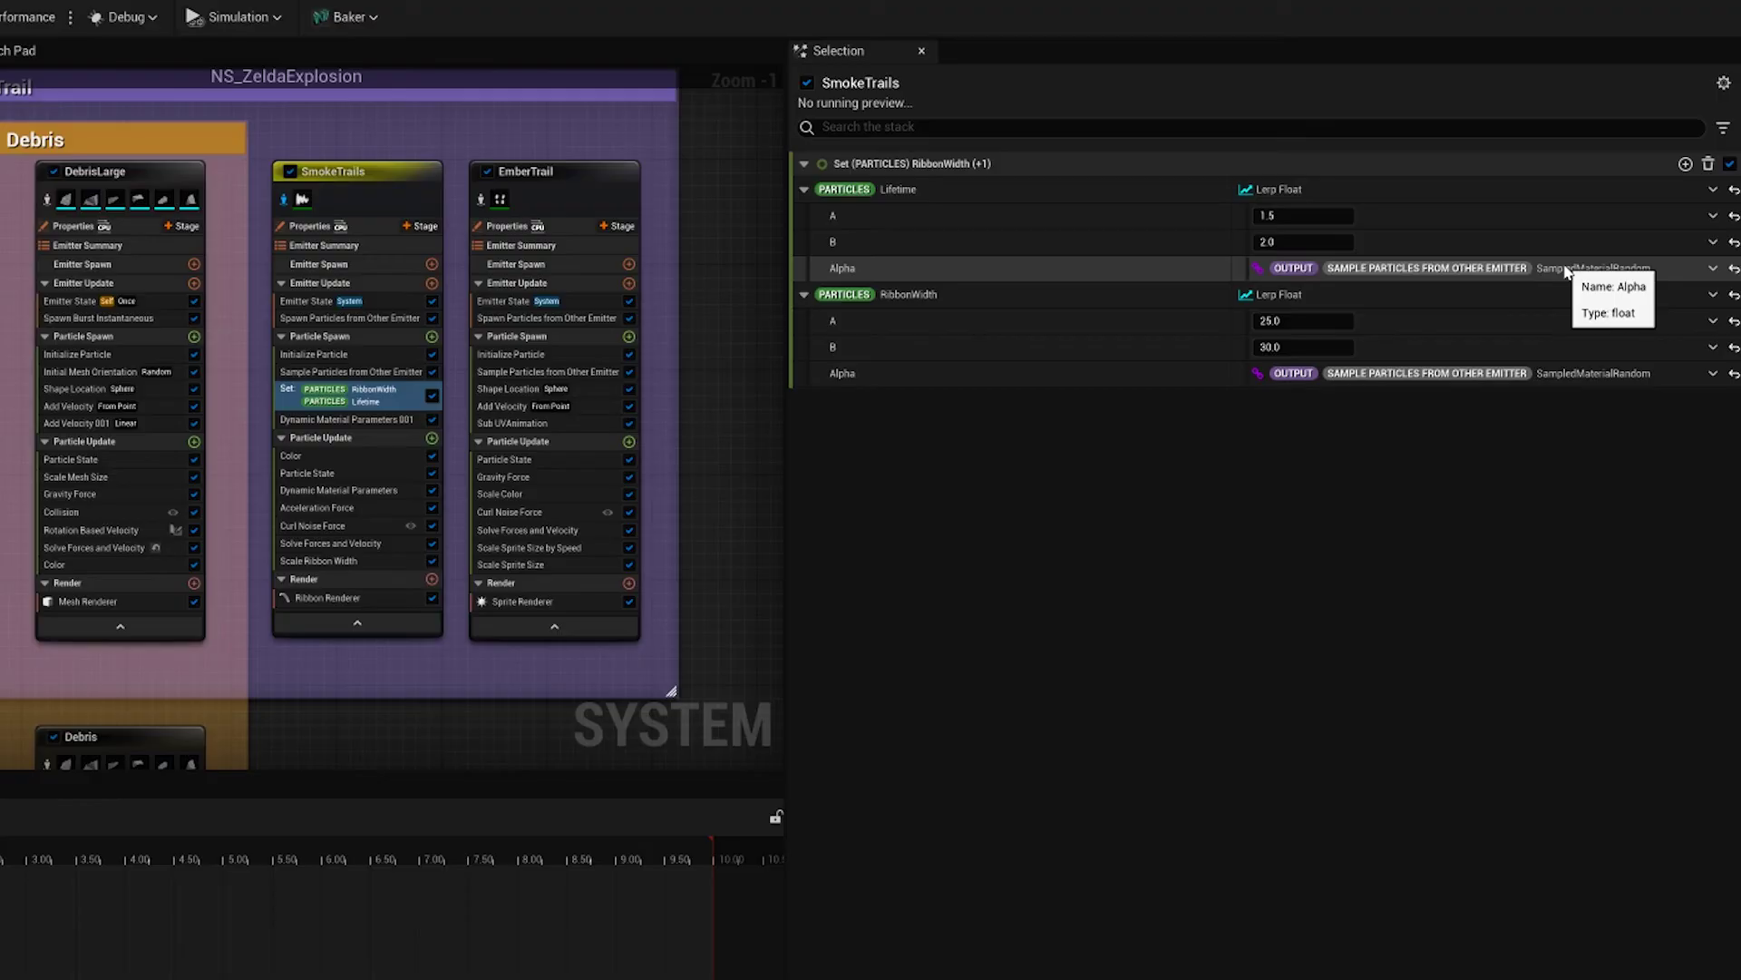
{"action": "left_click", "coordinate": [372, 372]}
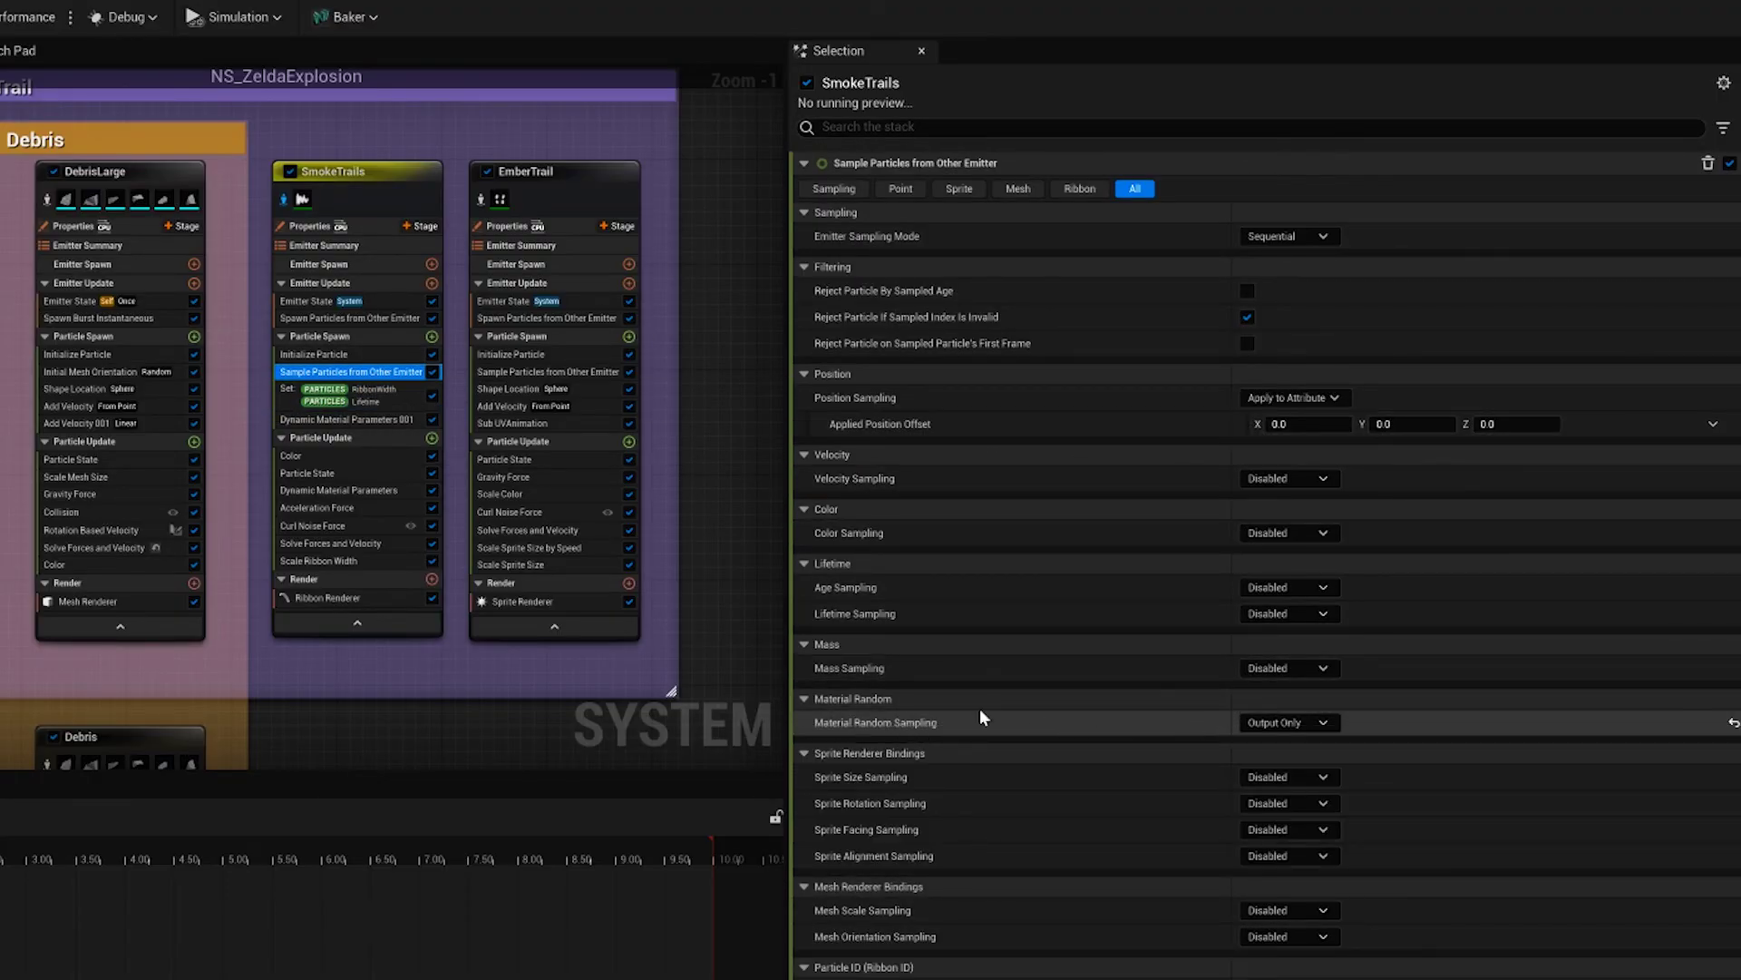
{"action": "mouse_move", "coordinate": [855, 727]}
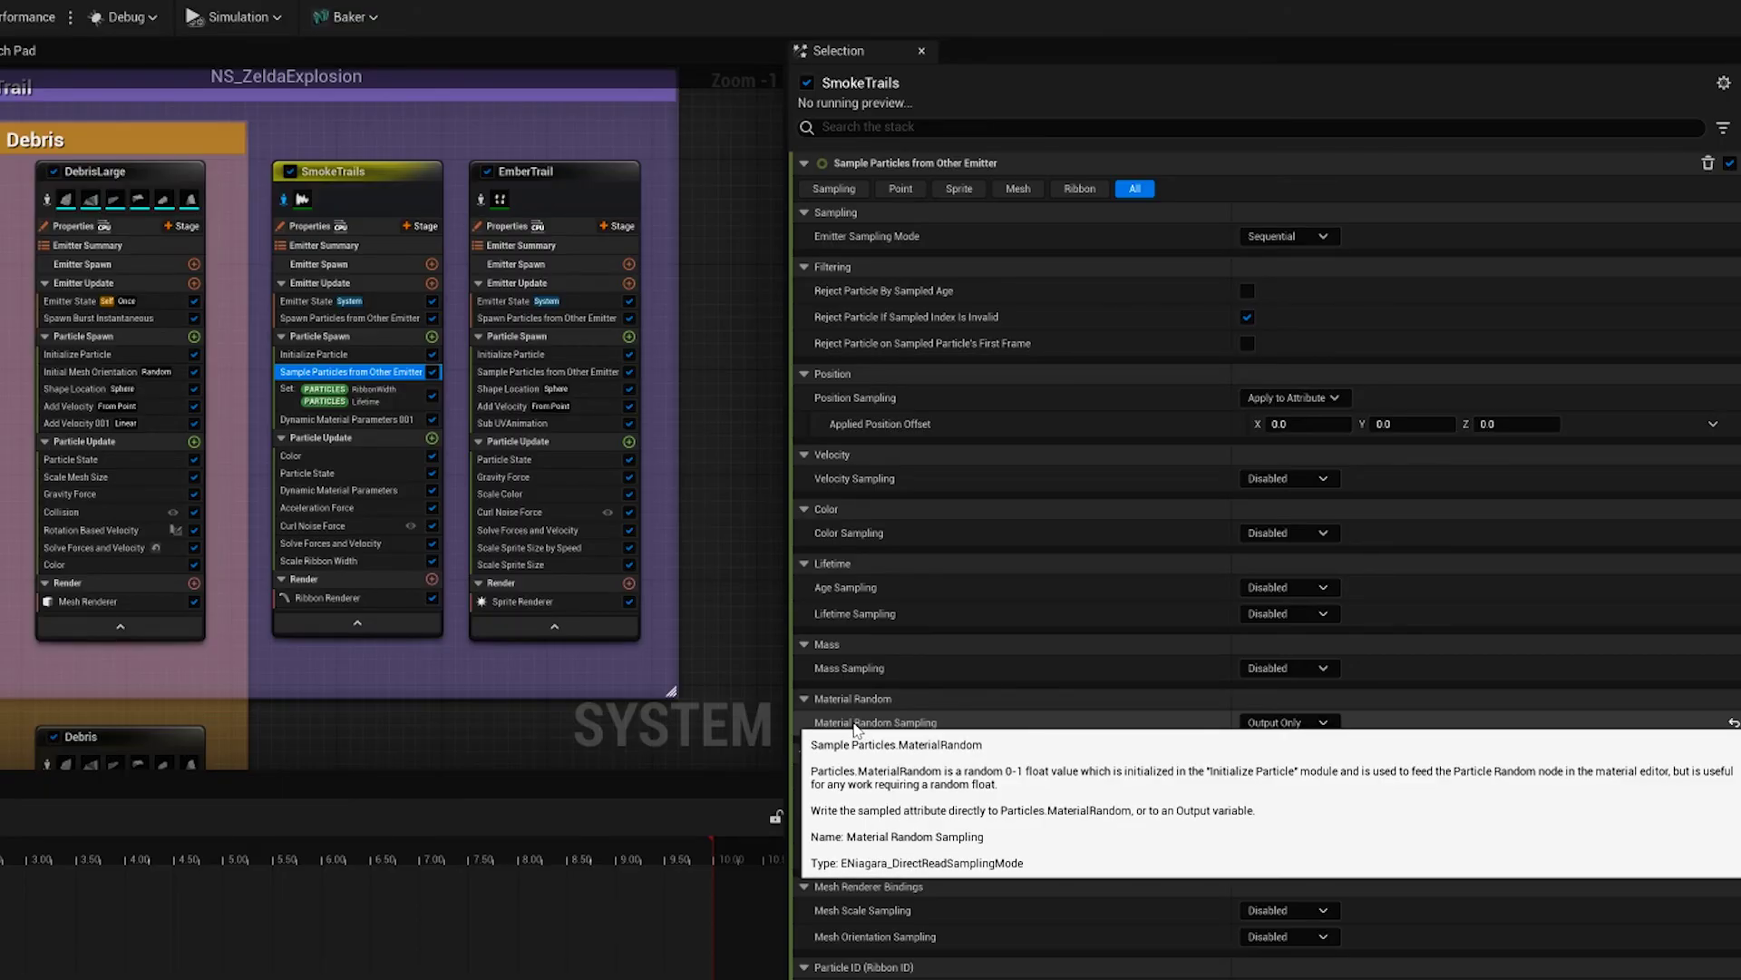
{"action": "left_click", "coordinate": [377, 395]}
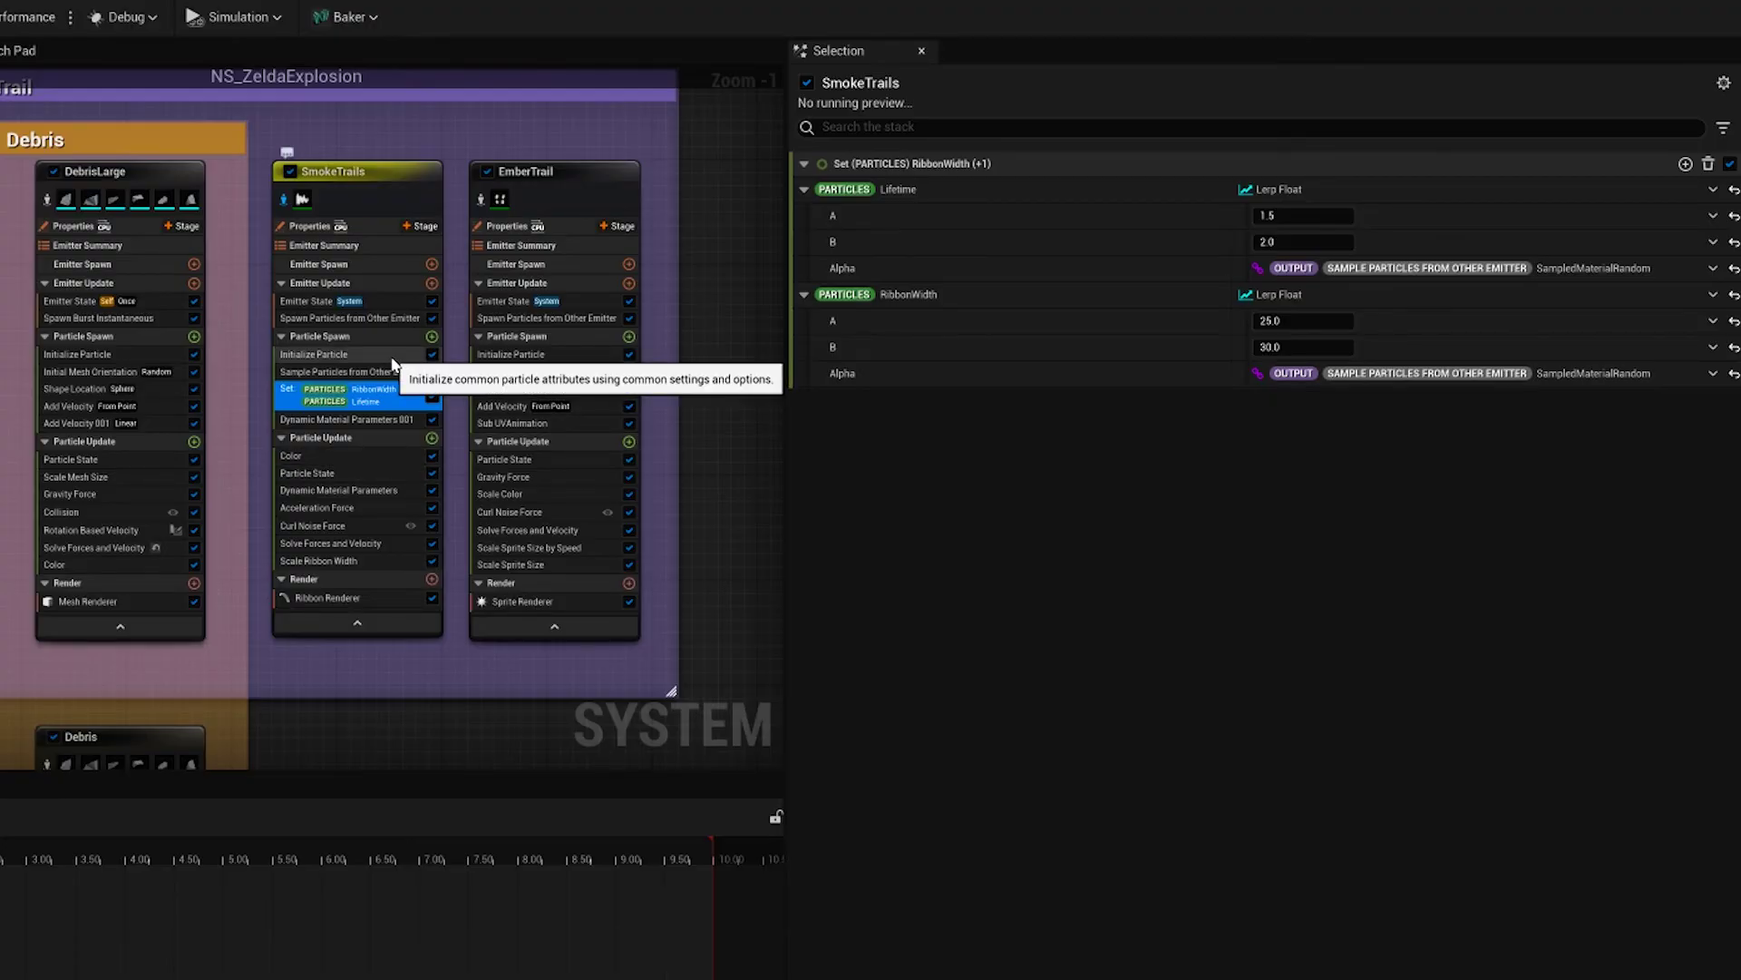
Step: Check SmokeTrails' Lifetime Mode without changing it, then dock the Niagara editor beside the level
{"action": "left_click", "coordinate": [363, 354]}
{"action": "left_click", "coordinate": [1343, 237]}
{"action": "left_click", "coordinate": [1343, 327]}
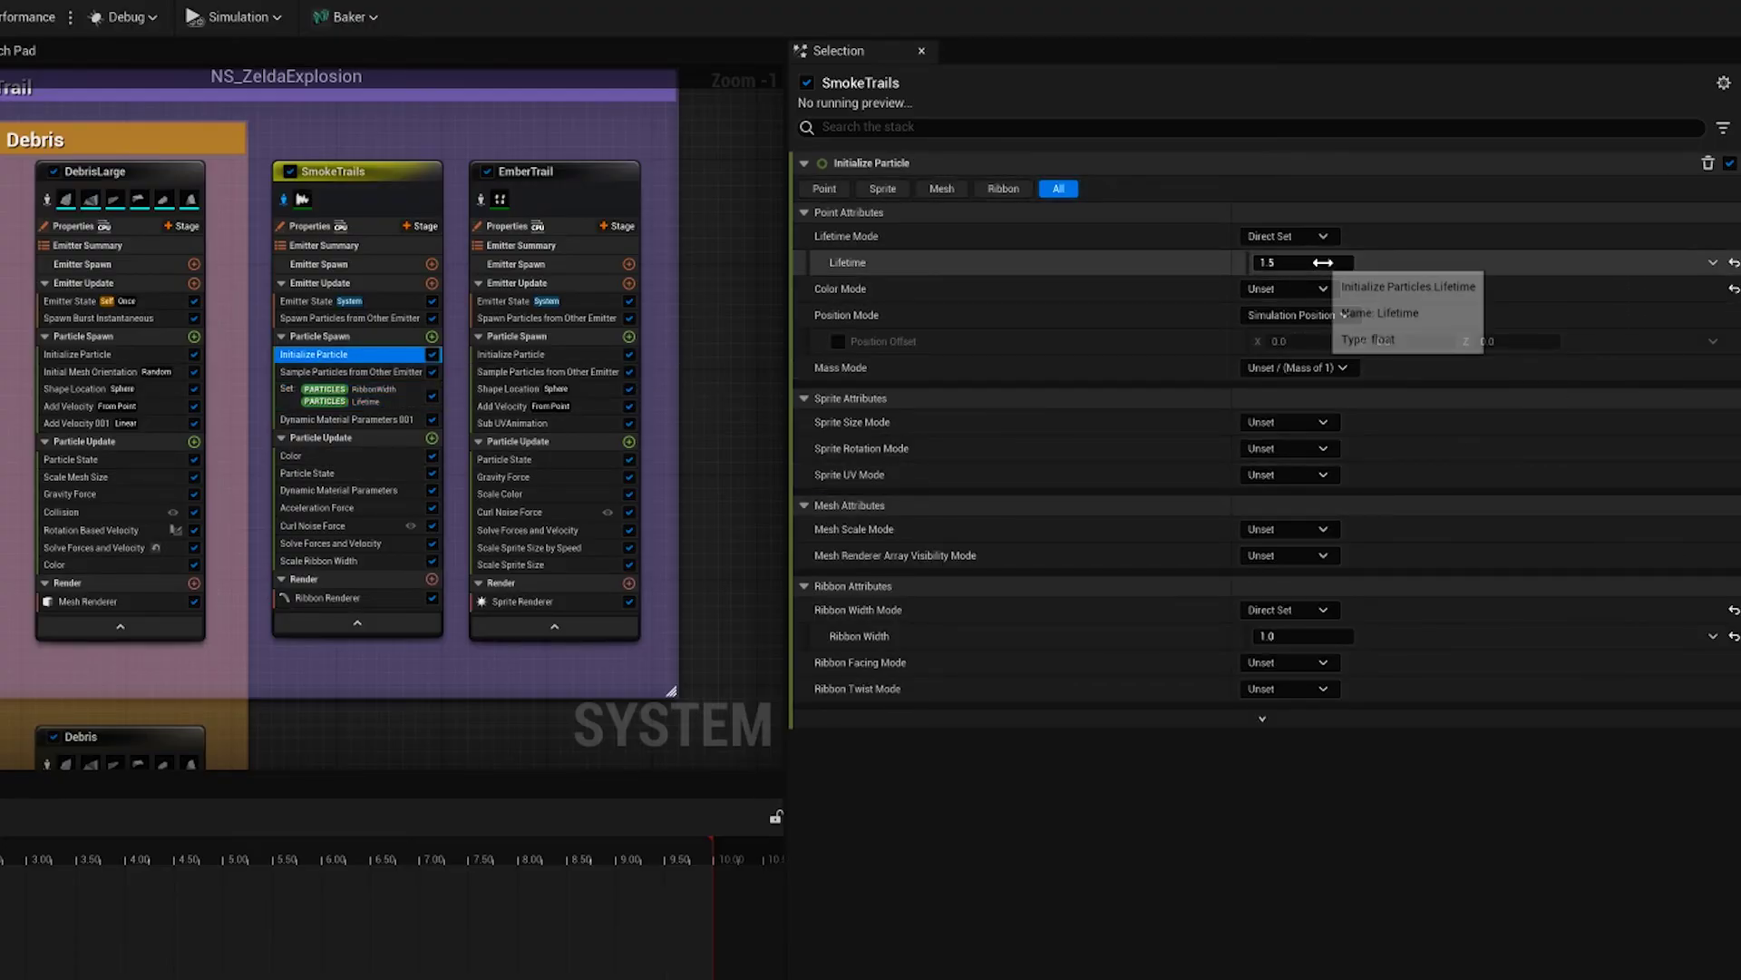
{"action": "left_click", "coordinate": [752, 328]}
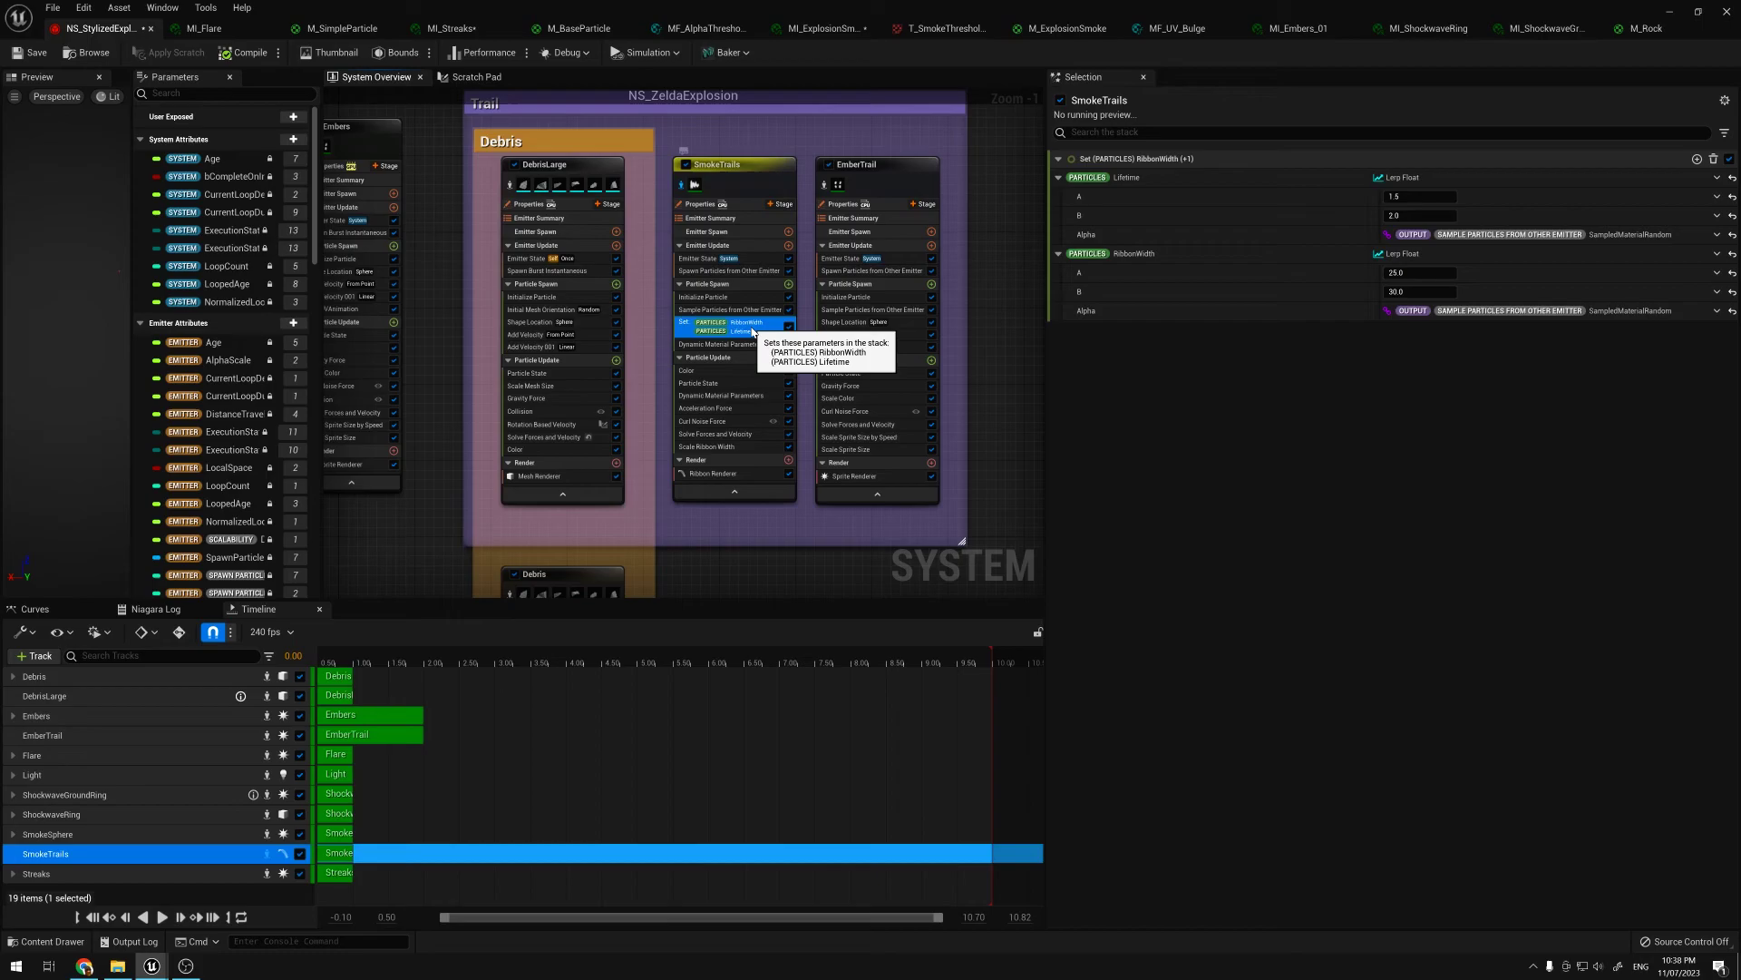
{"action": "left_click", "coordinate": [1704, 11]}
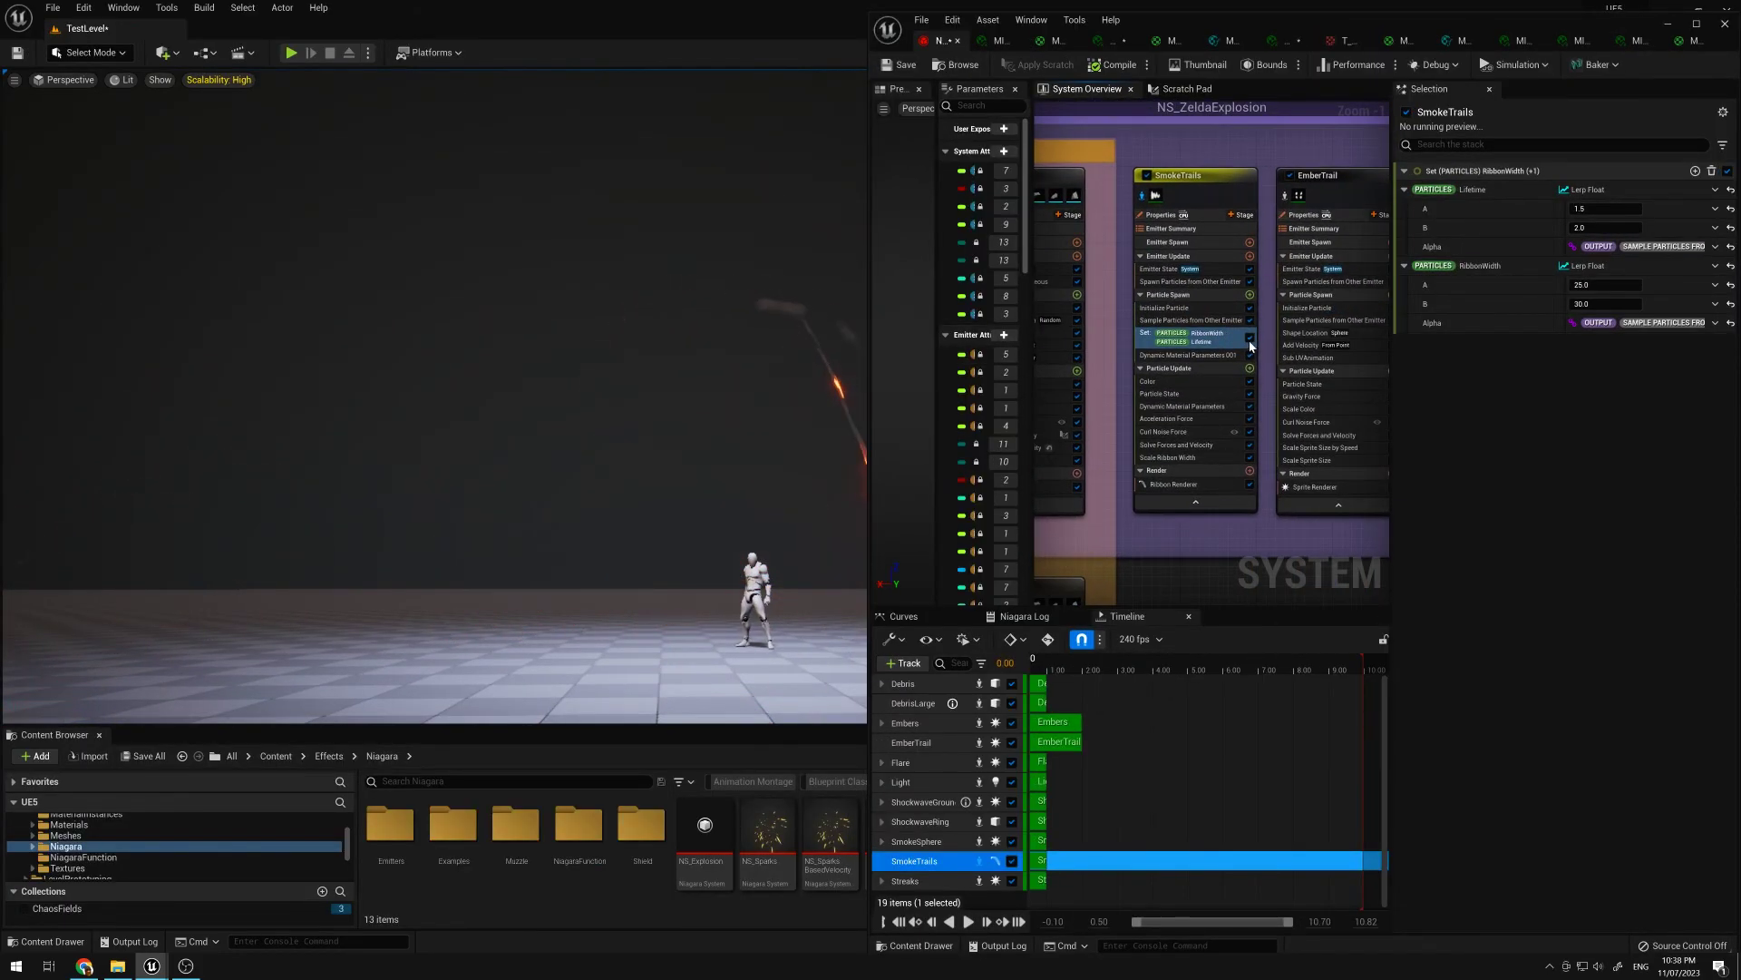
Step: Disable the Set module, try random lifetime and ribbon width 10.0, then reset lifetime to direct 1.5
{"action": "left_click", "coordinate": [1251, 339]}
{"action": "left_click", "coordinate": [1170, 308]}
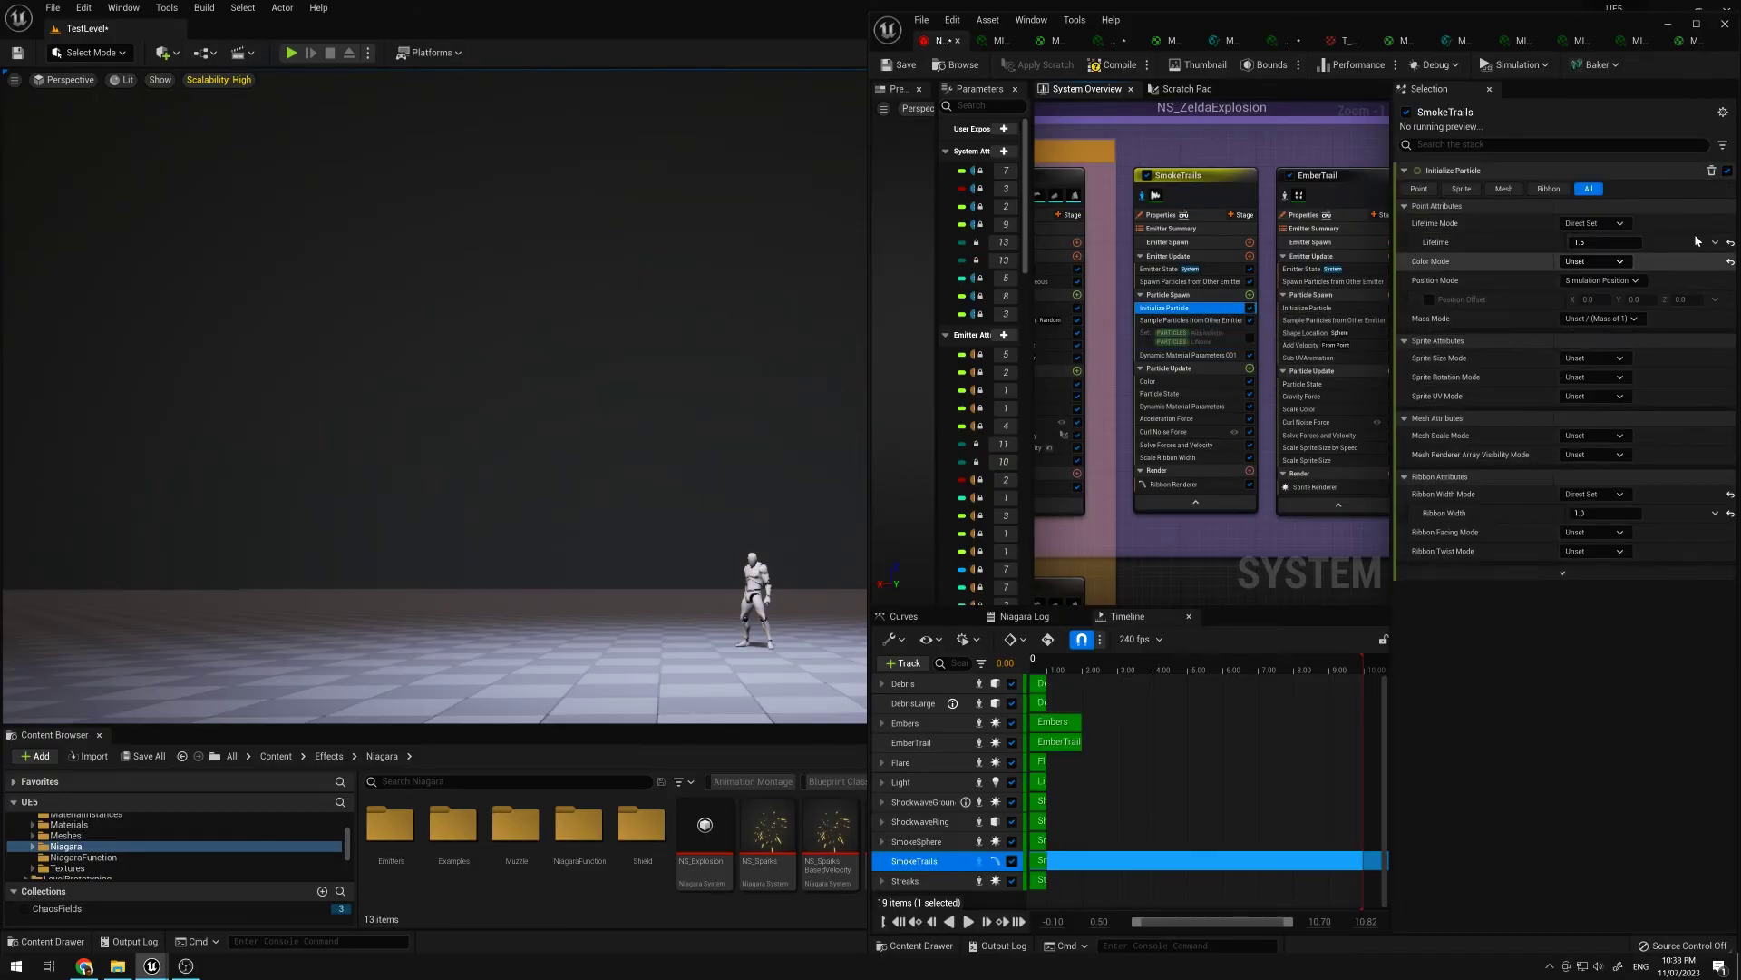
{"action": "left_click", "coordinate": [1608, 234]}
{"action": "left_click", "coordinate": [1585, 257]}
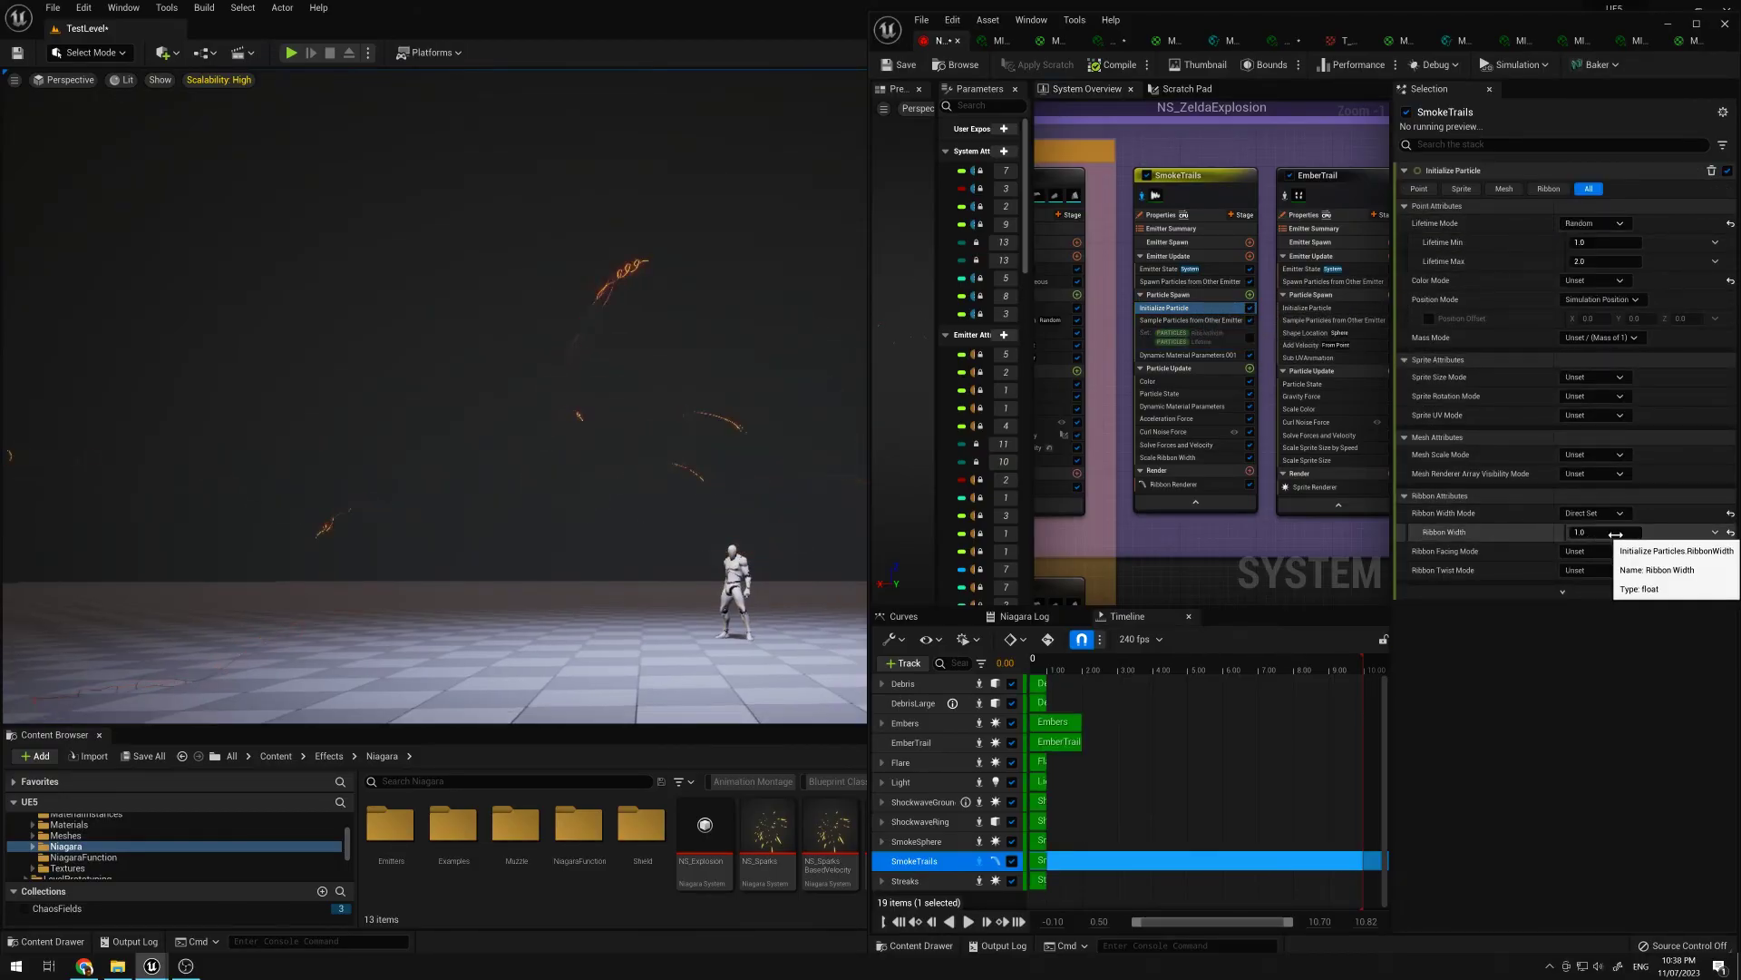
{"action": "left_click", "coordinate": [1601, 532]}
{"action": "type", "text": "10"}
{"action": "key", "text": "Return"}
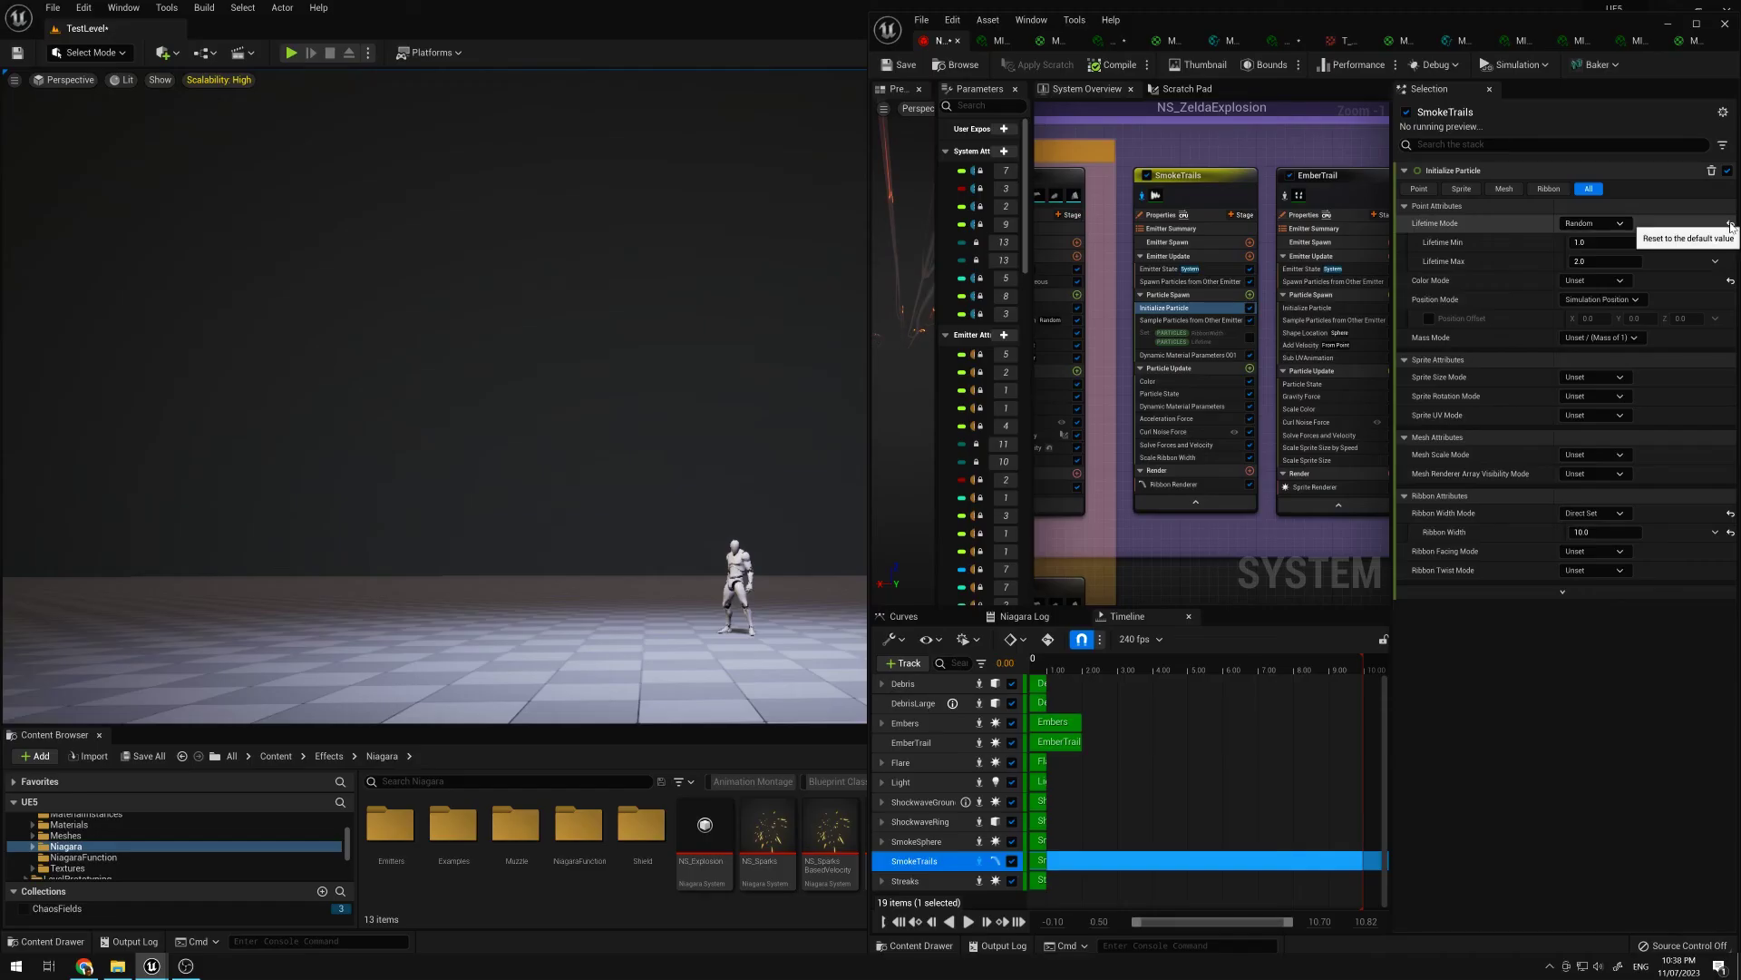
{"action": "left_click", "coordinate": [1730, 226]}
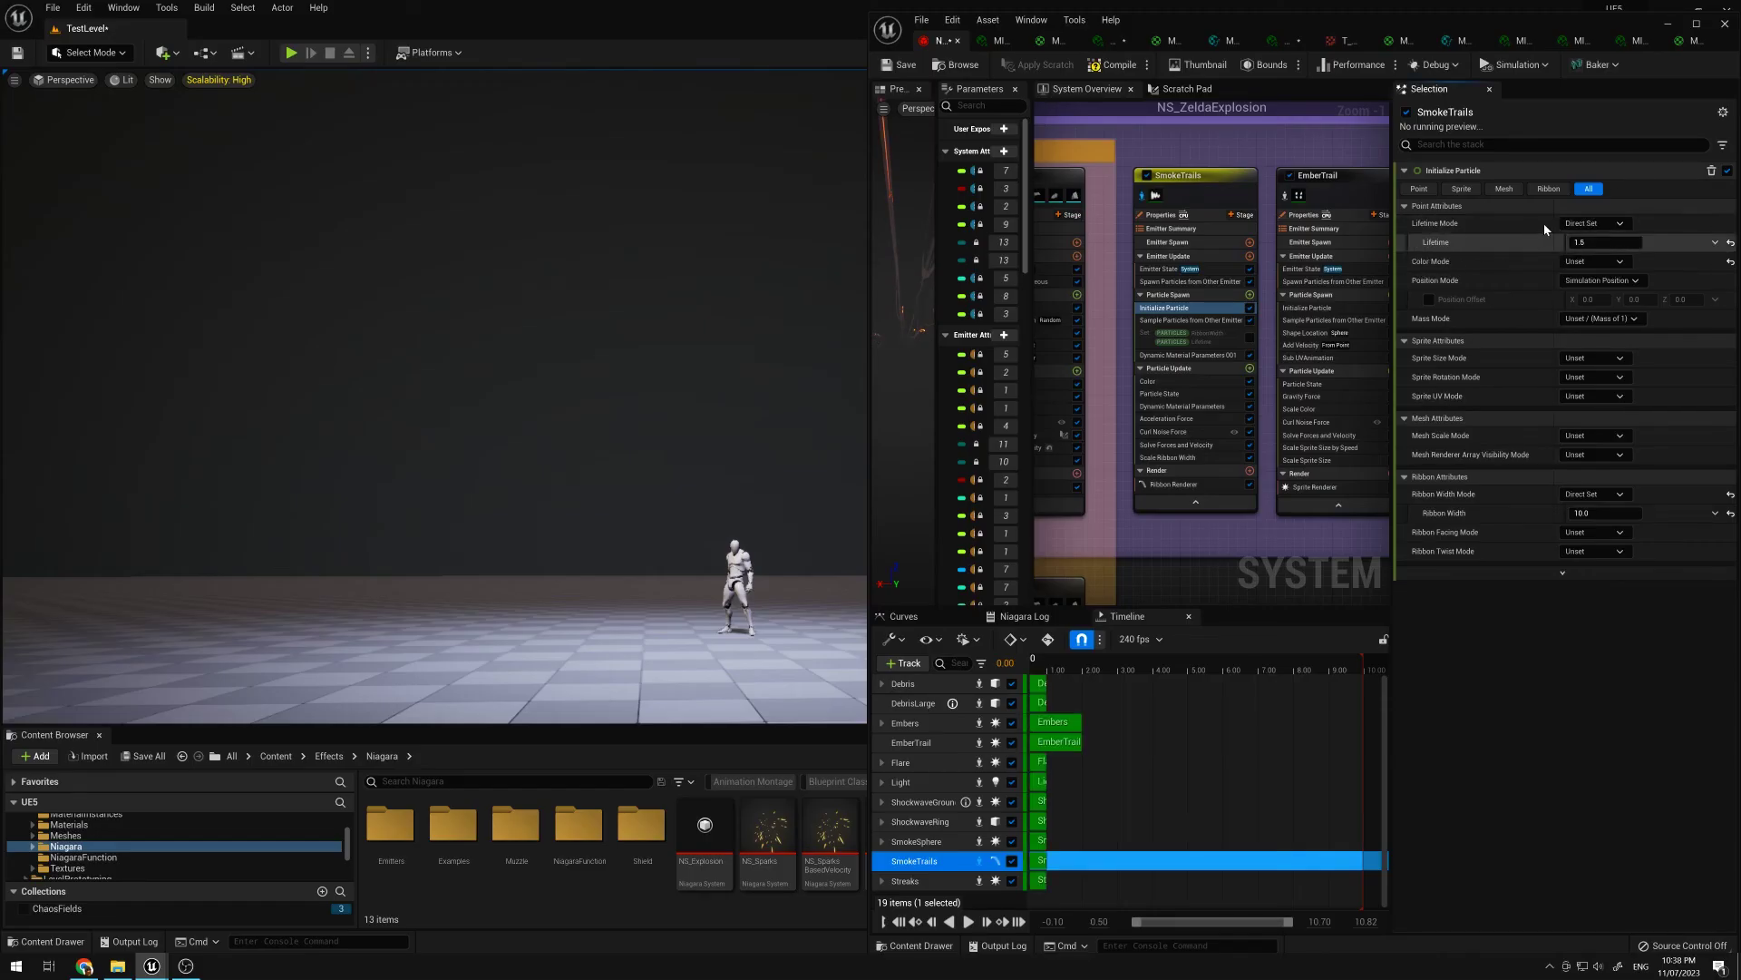
Step: Review the ribbon width lerp settings, then inspect M_FireTrail's RandomOffset parameter and Texture Sample nodes
{"action": "left_click", "coordinate": [1224, 341]}
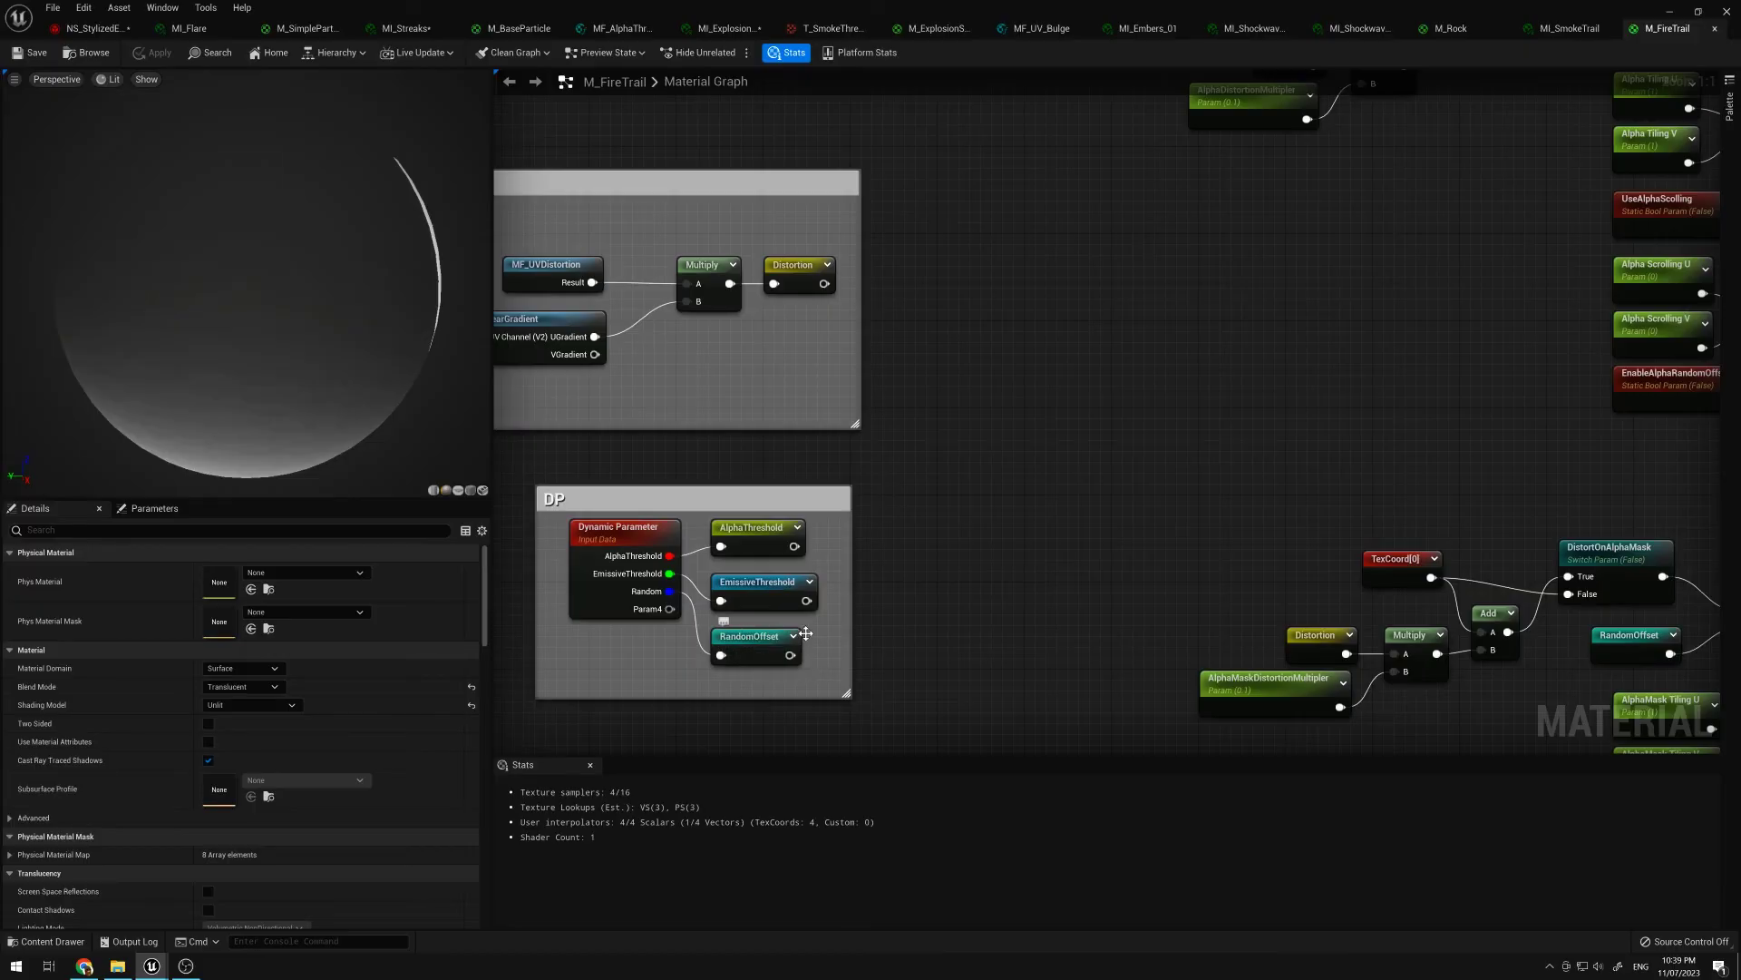
{"action": "right_click_drag", "start_coordinate": [1181, 331], "coordinate": [950, 229]}
{"action": "left_click", "coordinate": [907, 281]}
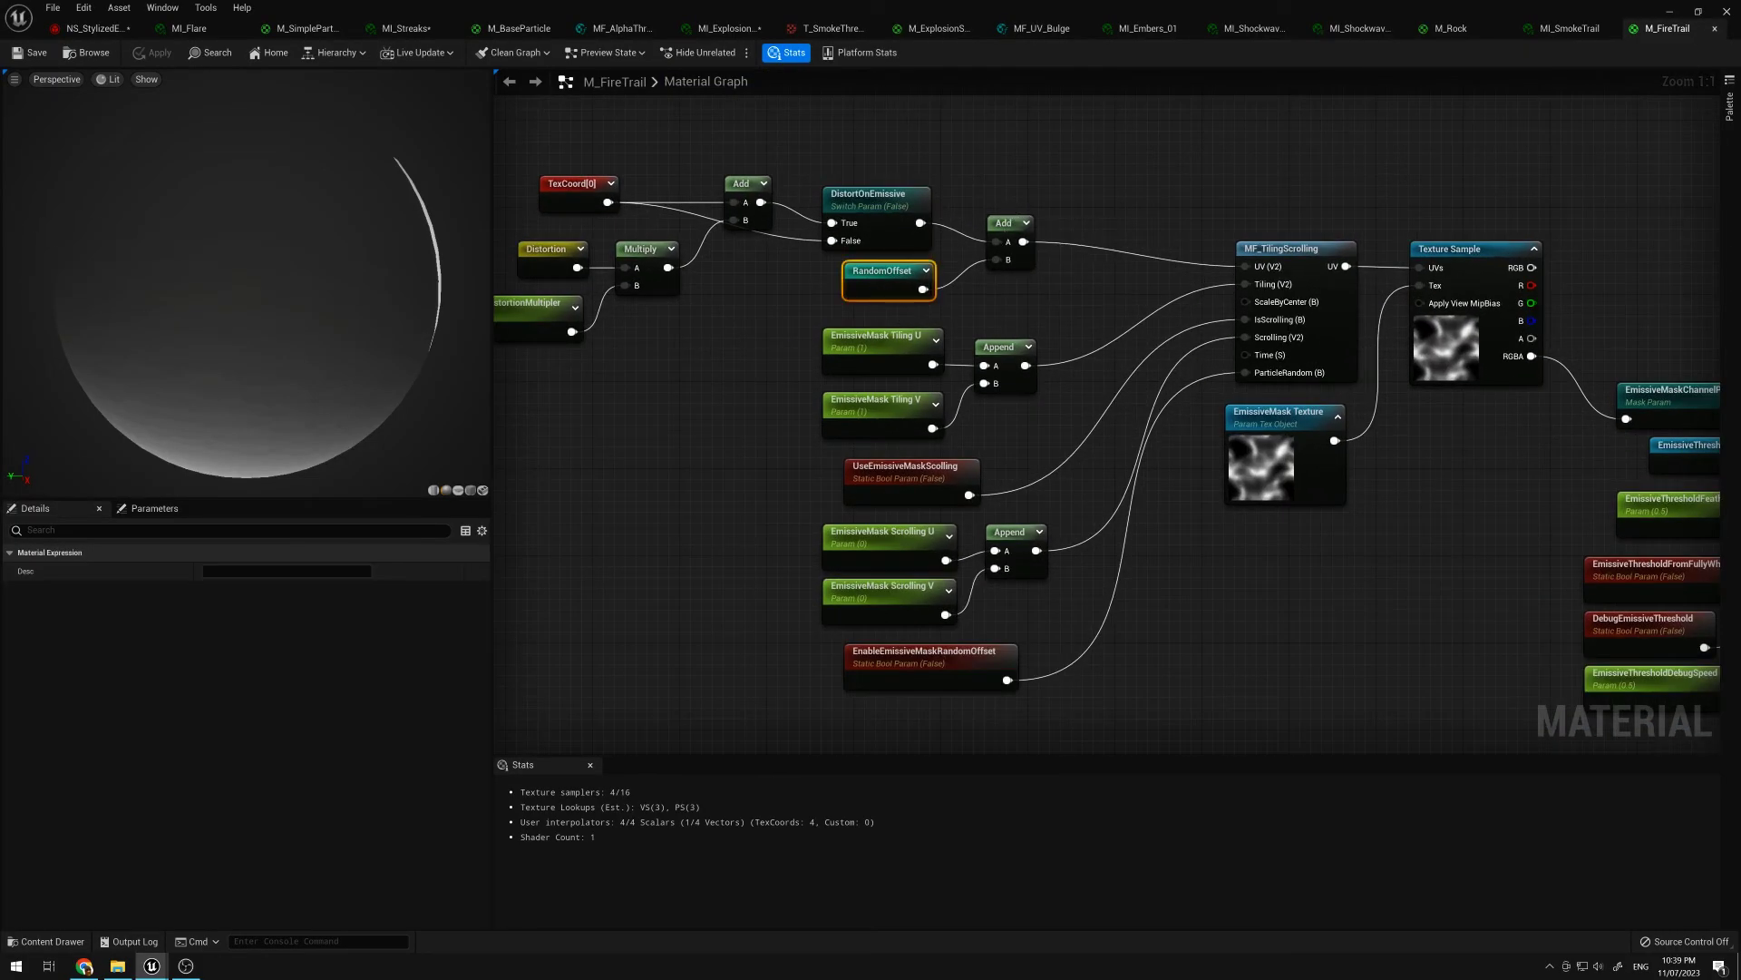
{"action": "left_click", "coordinate": [1424, 363]}
{"action": "scroll", "coordinate": [1415, 381], "scroll_direction": "down", "scroll_amount": 2}
{"action": "right_click_drag", "start_coordinate": [1412, 386], "coordinate": [1292, 370]}
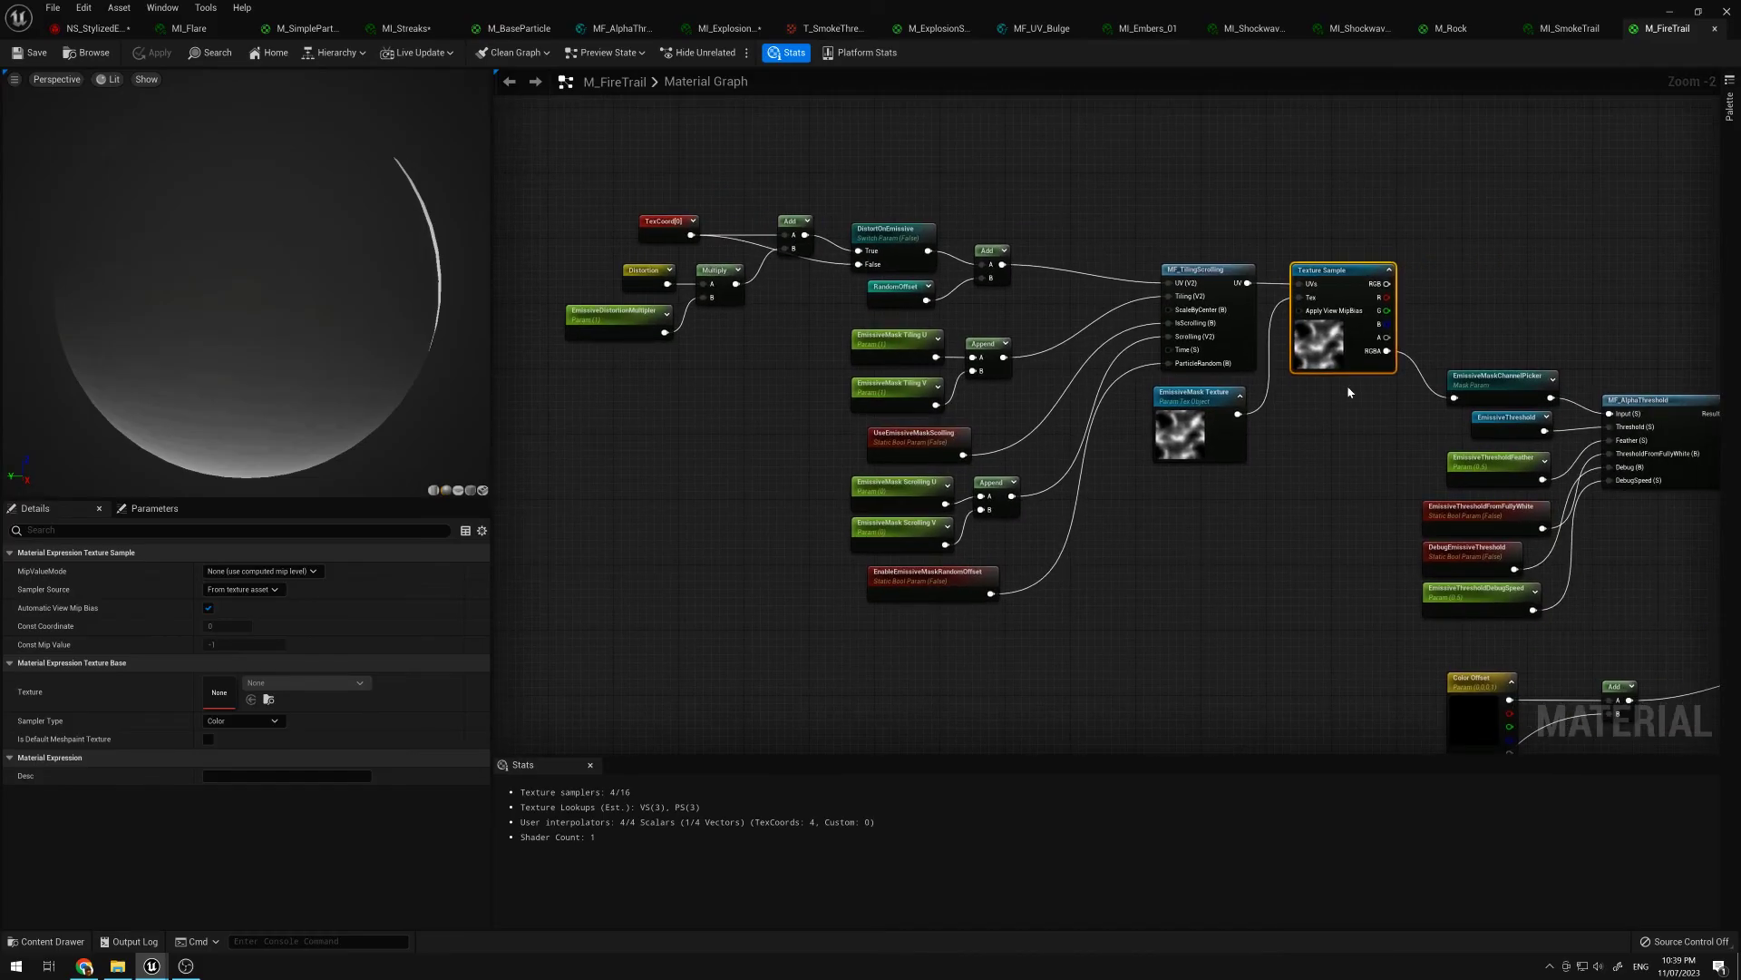
Step: Examine M_FireTrail's EmissiveMask Texture parameter and the MF_AlphaThreshold node
{"action": "scroll", "coordinate": [1347, 384], "scroll_direction": "down", "scroll_amount": 2}
{"action": "right_click_drag", "start_coordinate": [1213, 498], "coordinate": [1043, 450]}
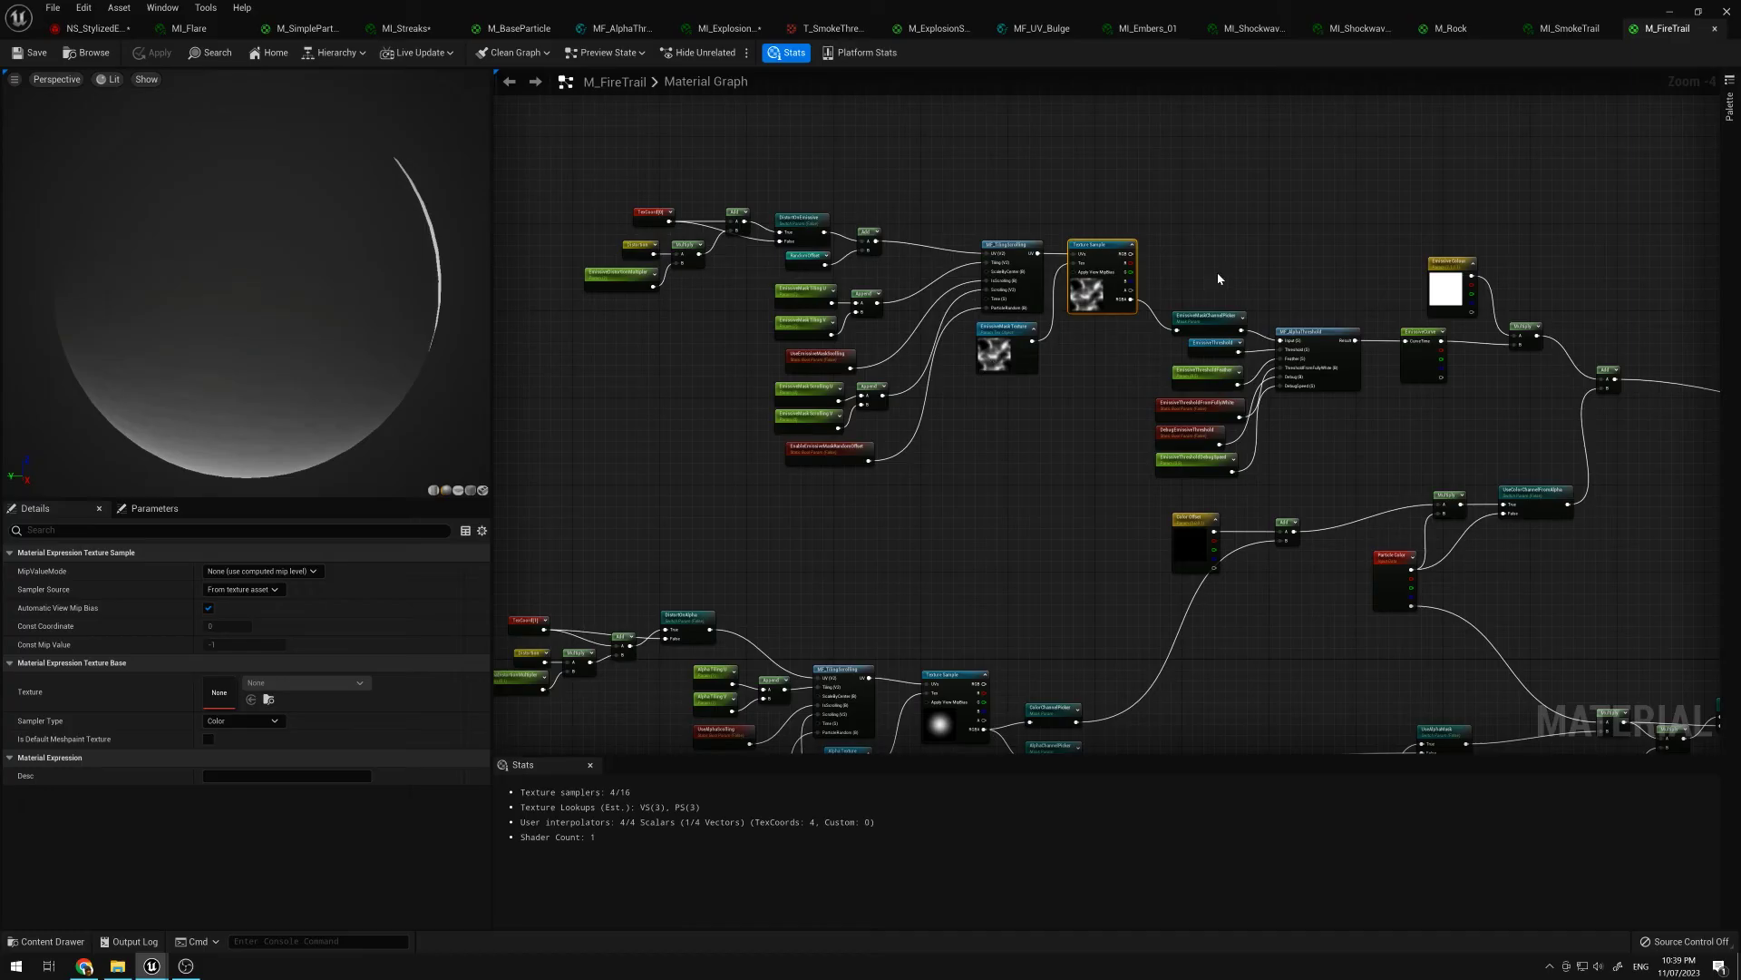
{"action": "scroll", "coordinate": [1239, 285], "scroll_direction": "up", "scroll_amount": 3}
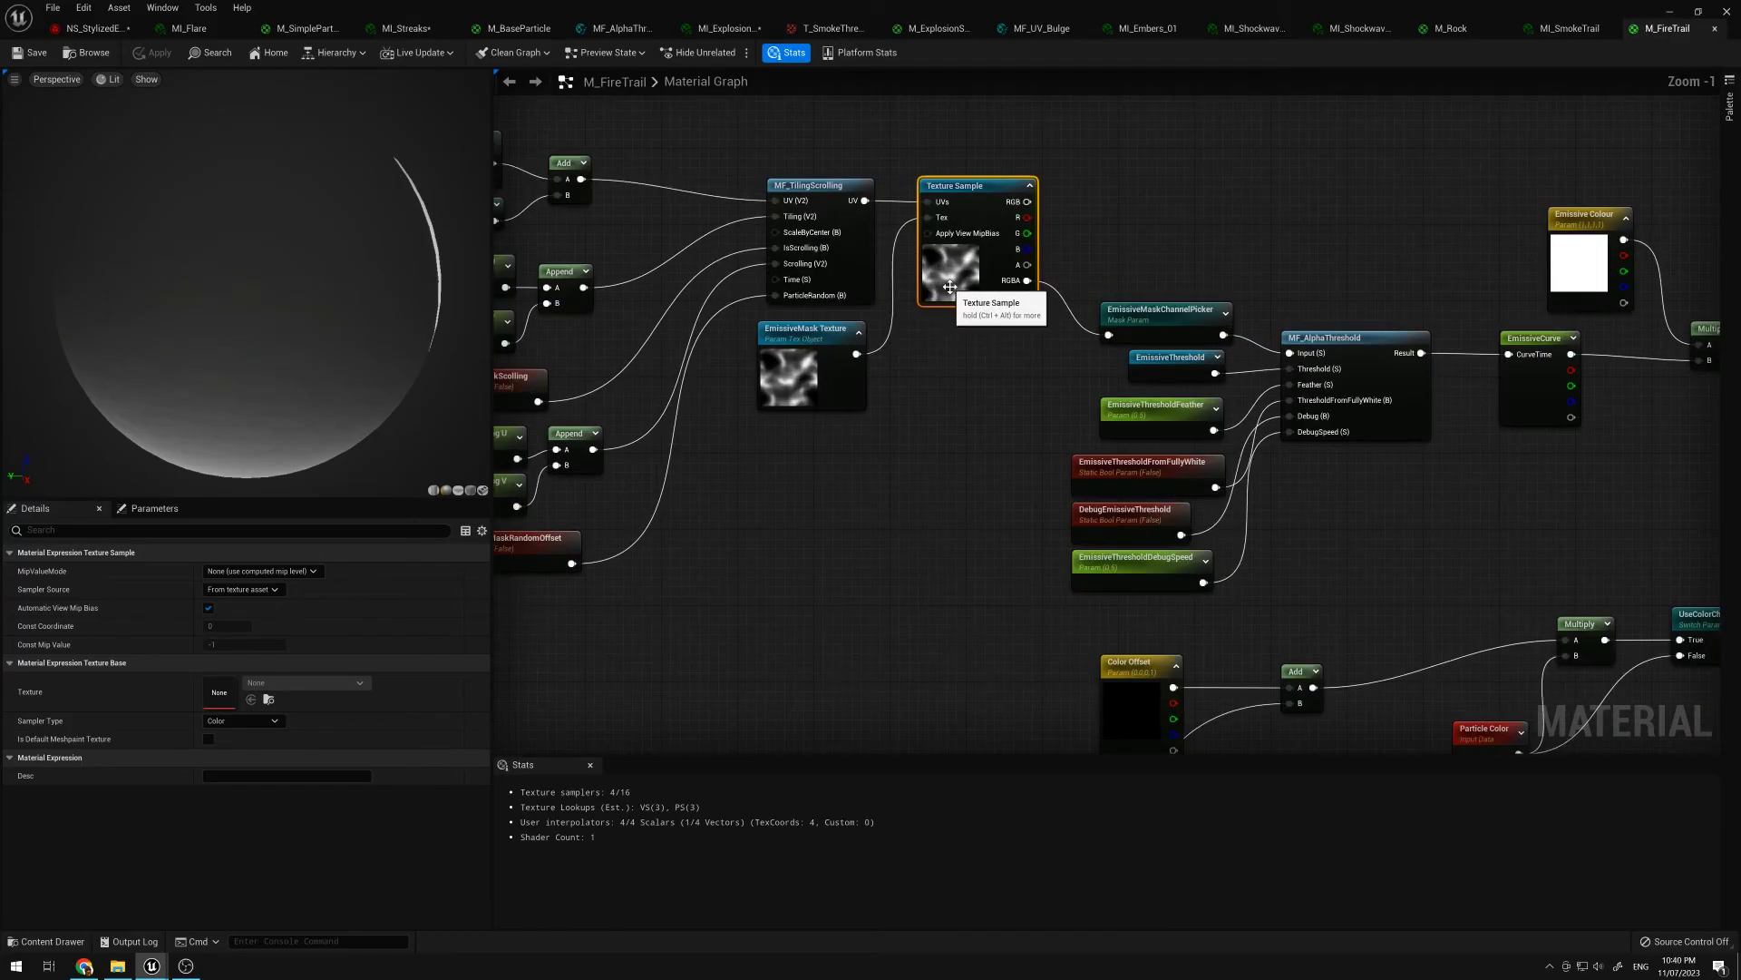
{"action": "left_click", "coordinate": [836, 329]}
{"action": "right_click_drag", "start_coordinate": [1003, 415], "coordinate": [1053, 419]}
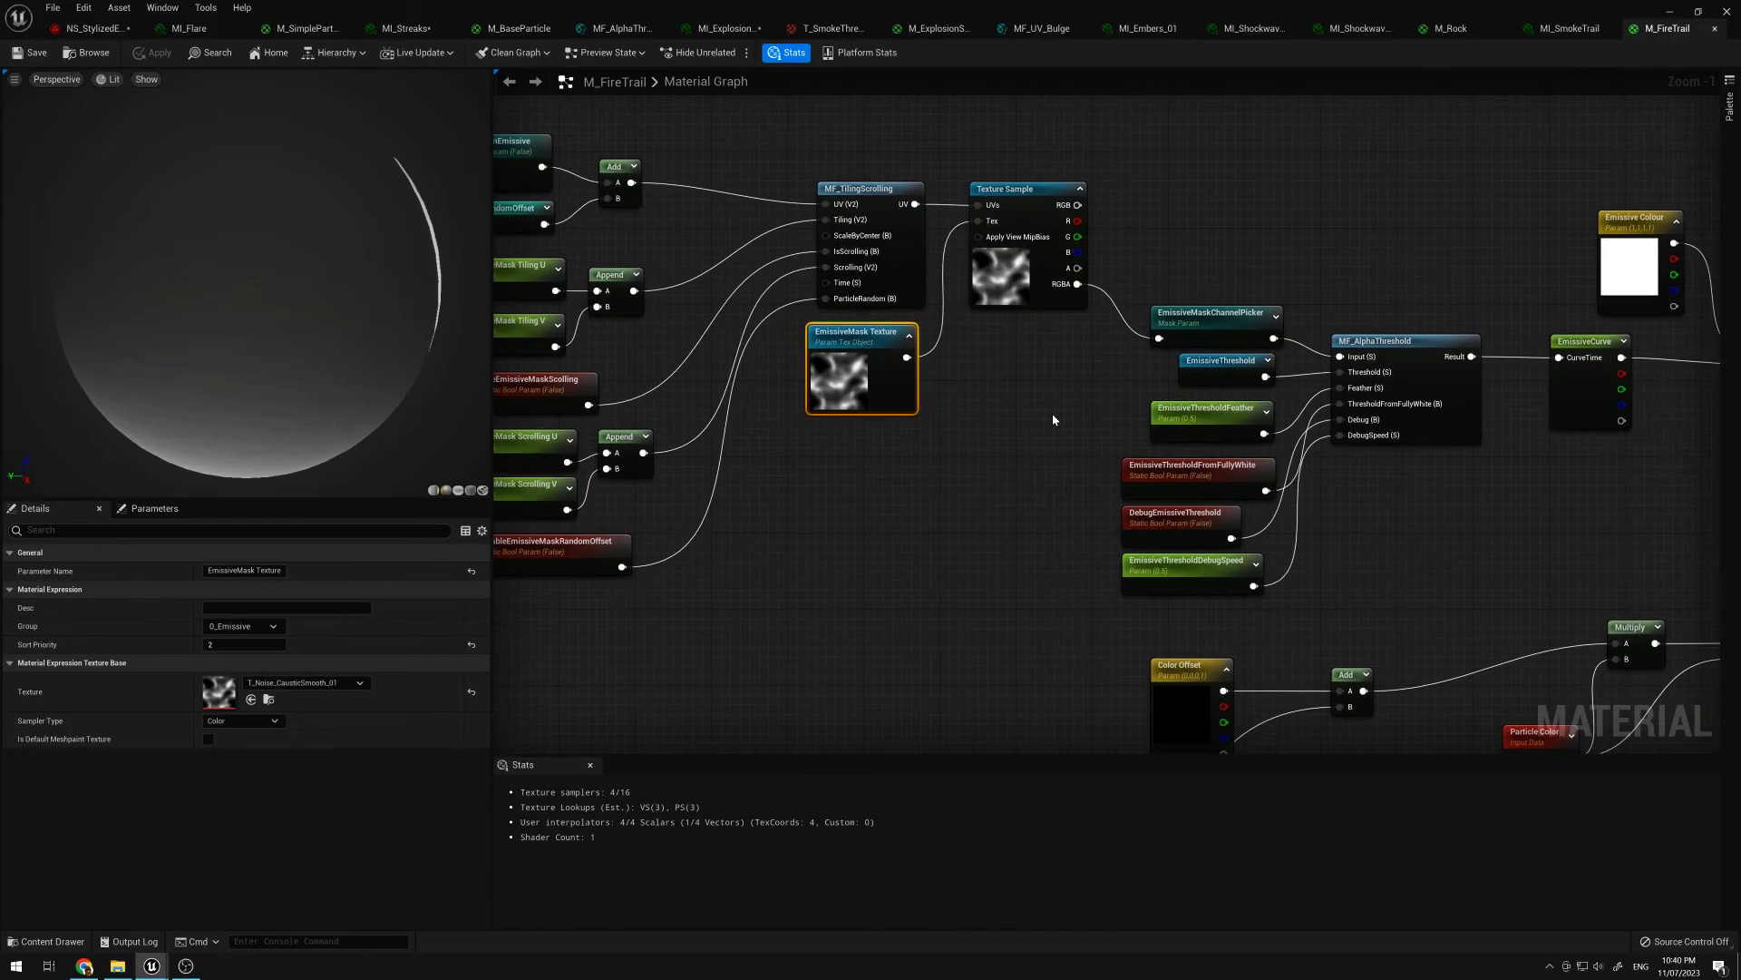
{"action": "scroll", "coordinate": [1183, 231], "scroll_direction": "down", "scroll_amount": 1}
{"action": "right_click_drag", "start_coordinate": [1184, 230], "coordinate": [1116, 212]}
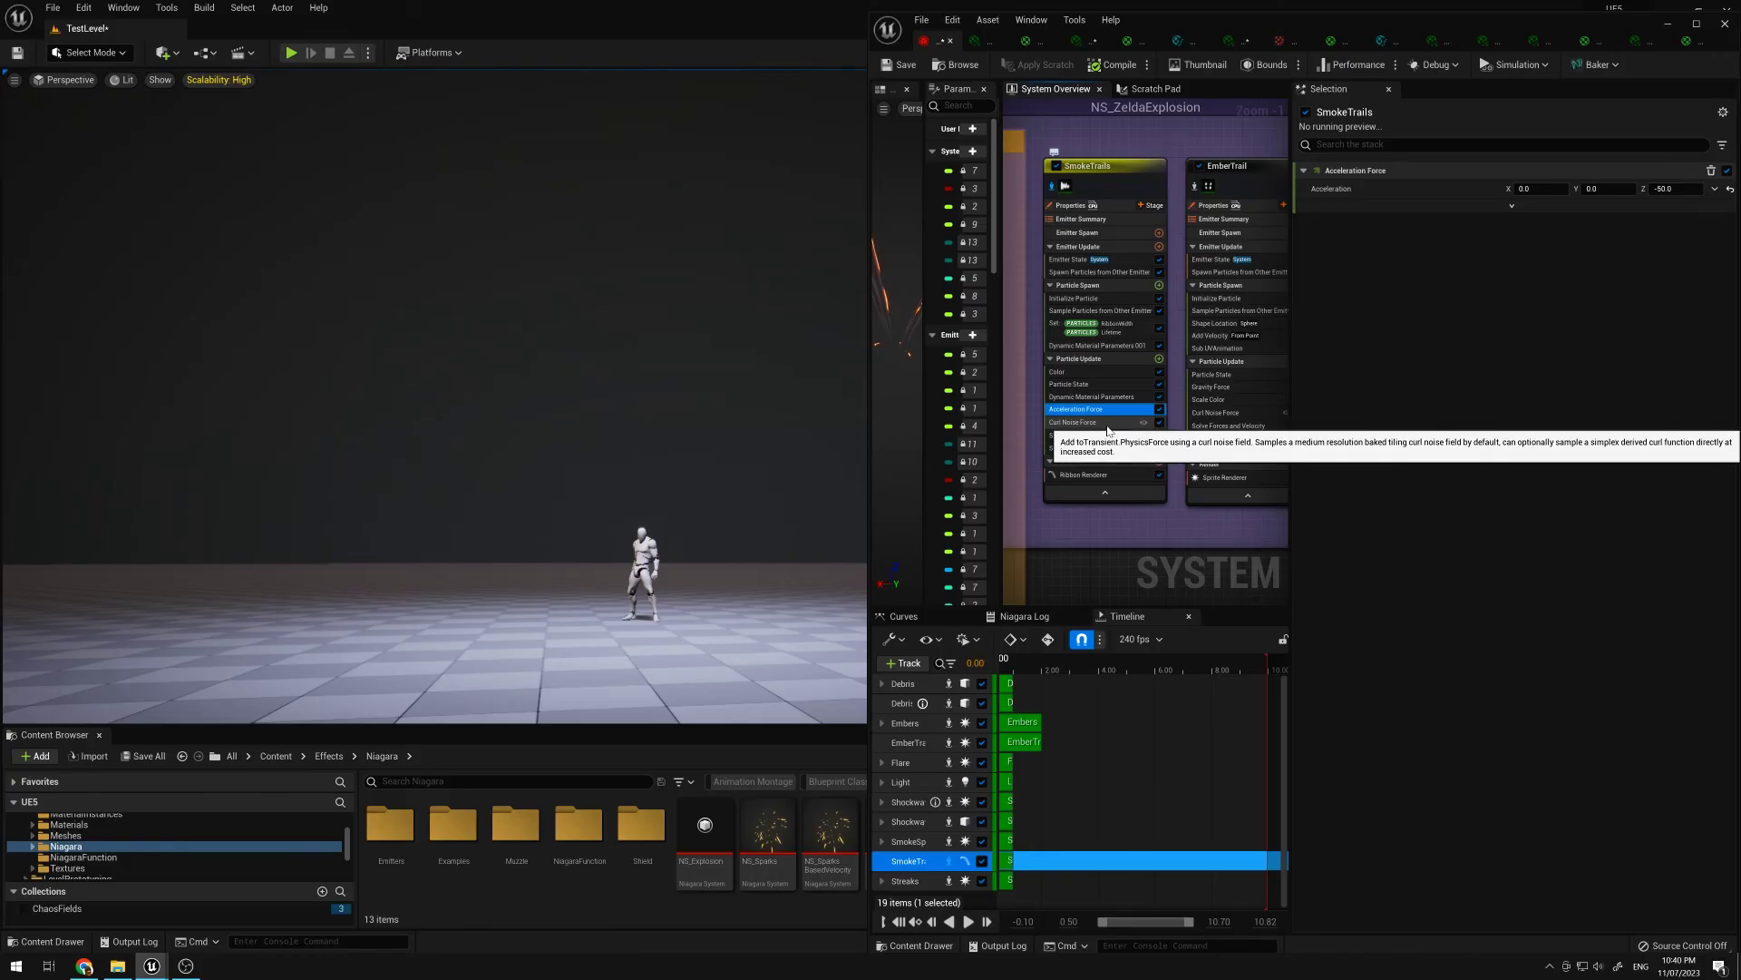
Step: Inspect SmokeTrails' Curl Noise Force and Scale Ribbon Width curve, then EmberTrail's Sample Particles from Other Emitter
{"action": "left_click", "coordinate": [1088, 422]}
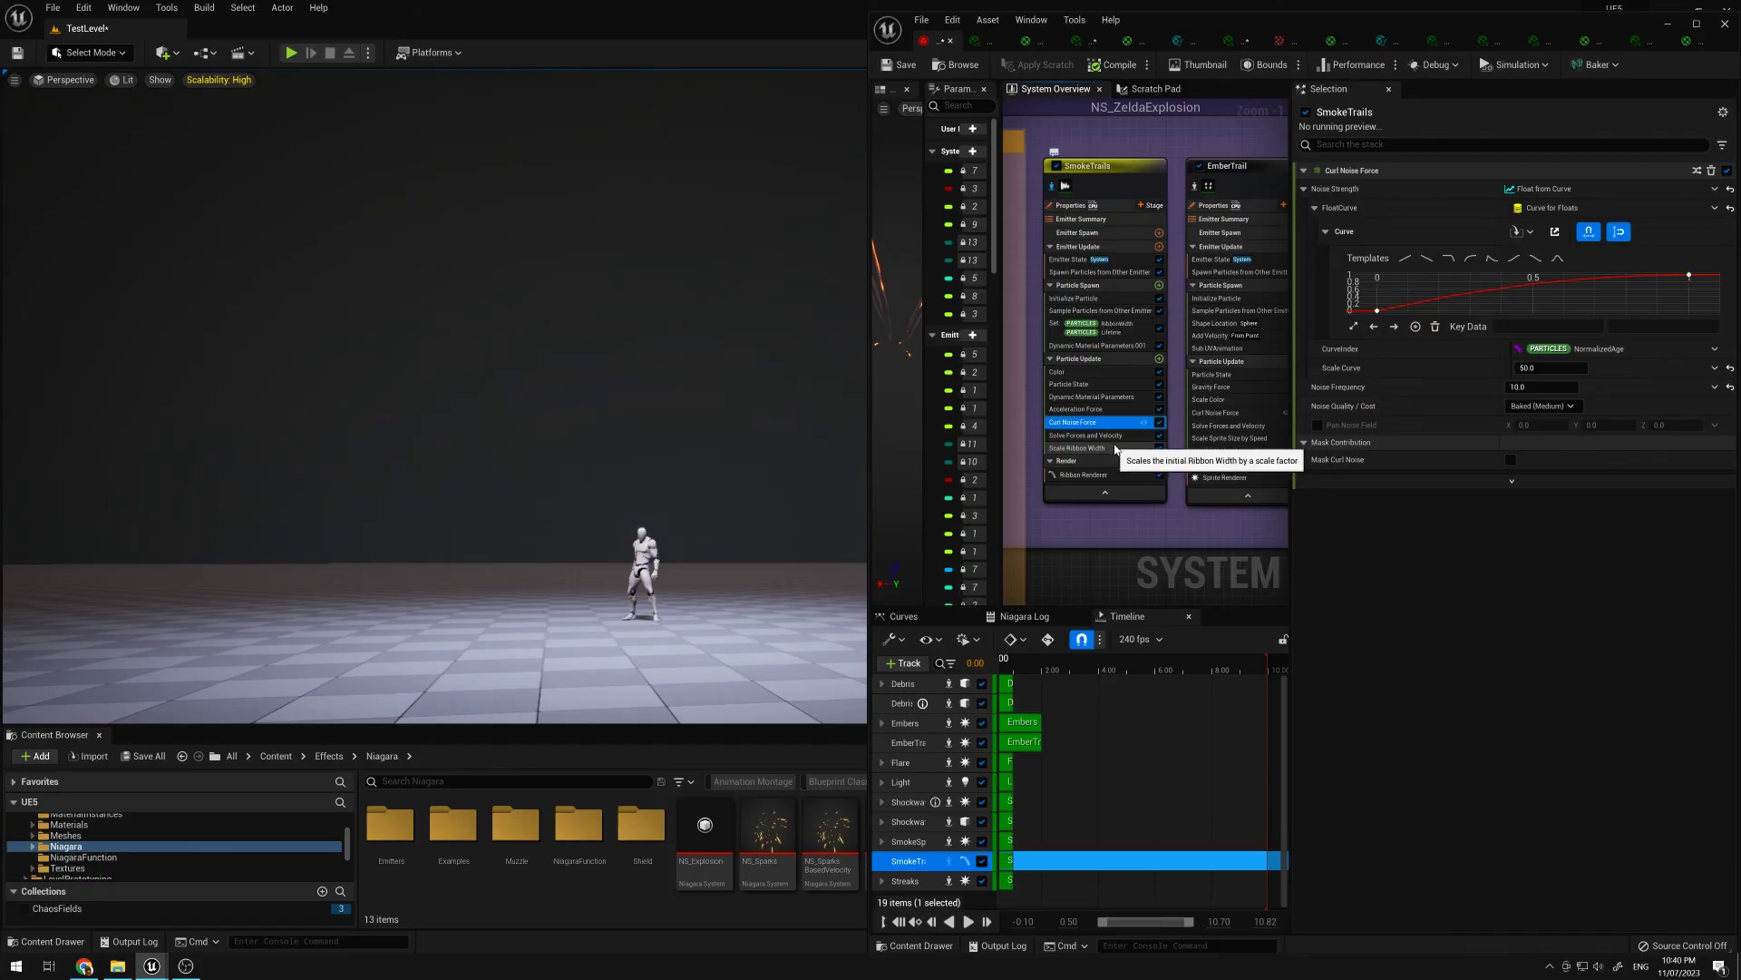
{"action": "left_click", "coordinate": [1116, 448]}
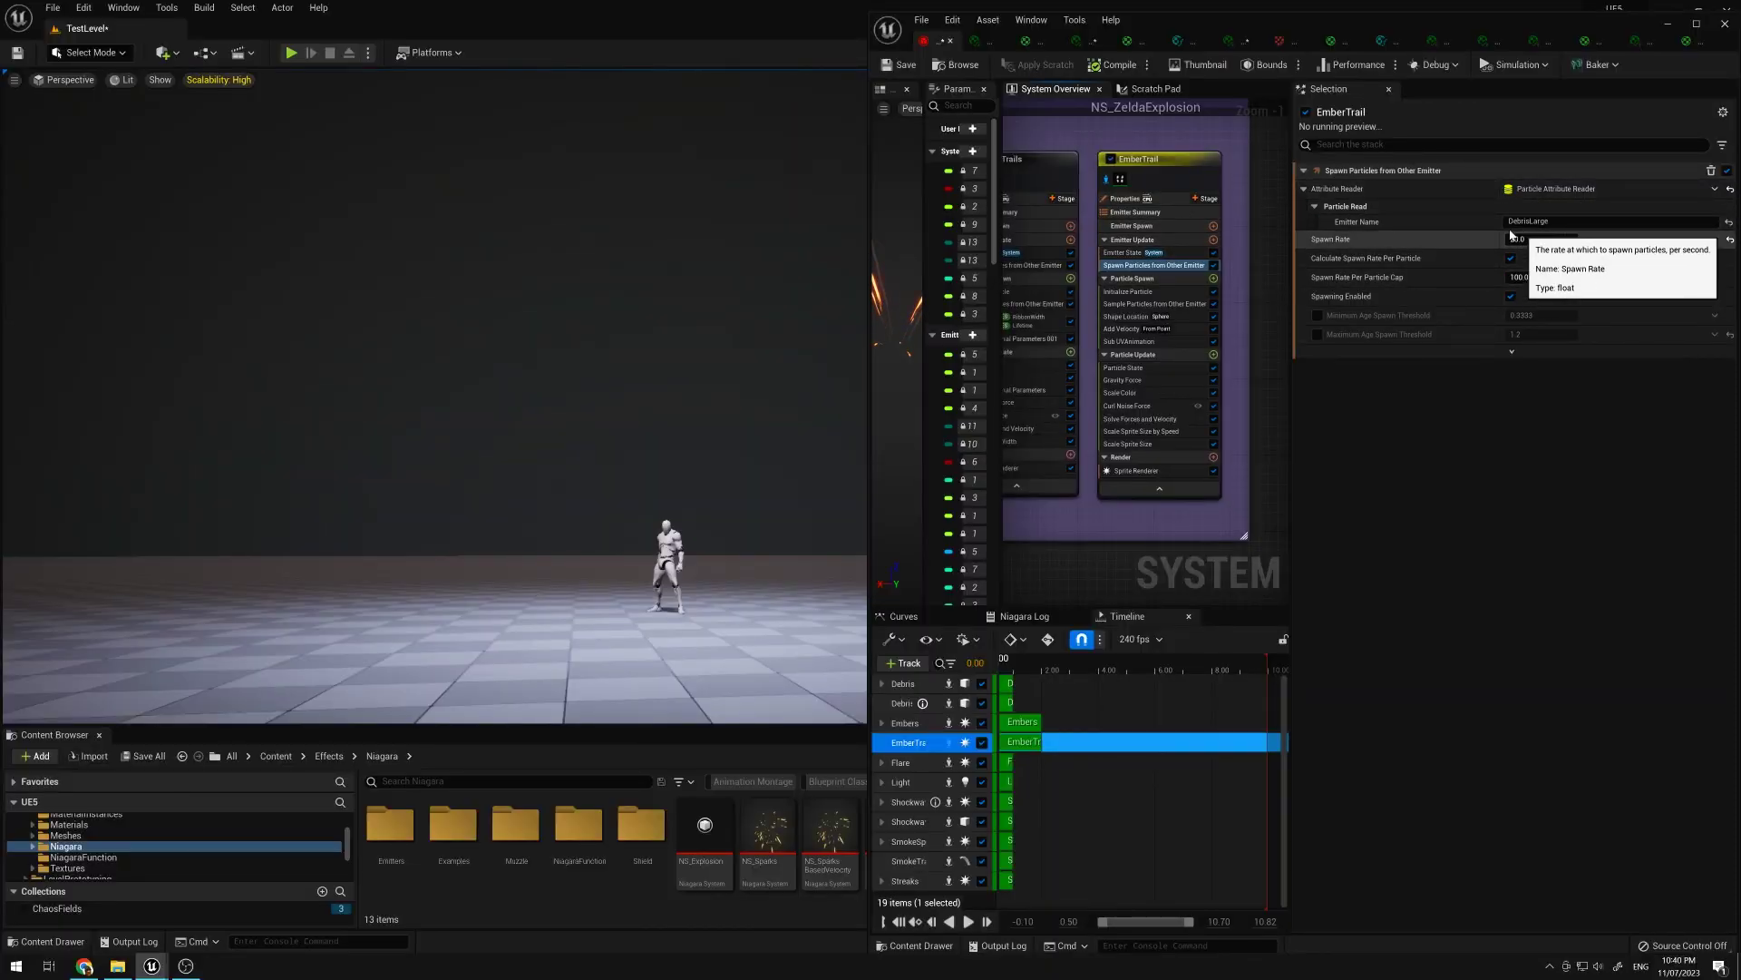
{"action": "left_click", "coordinate": [1156, 304]}
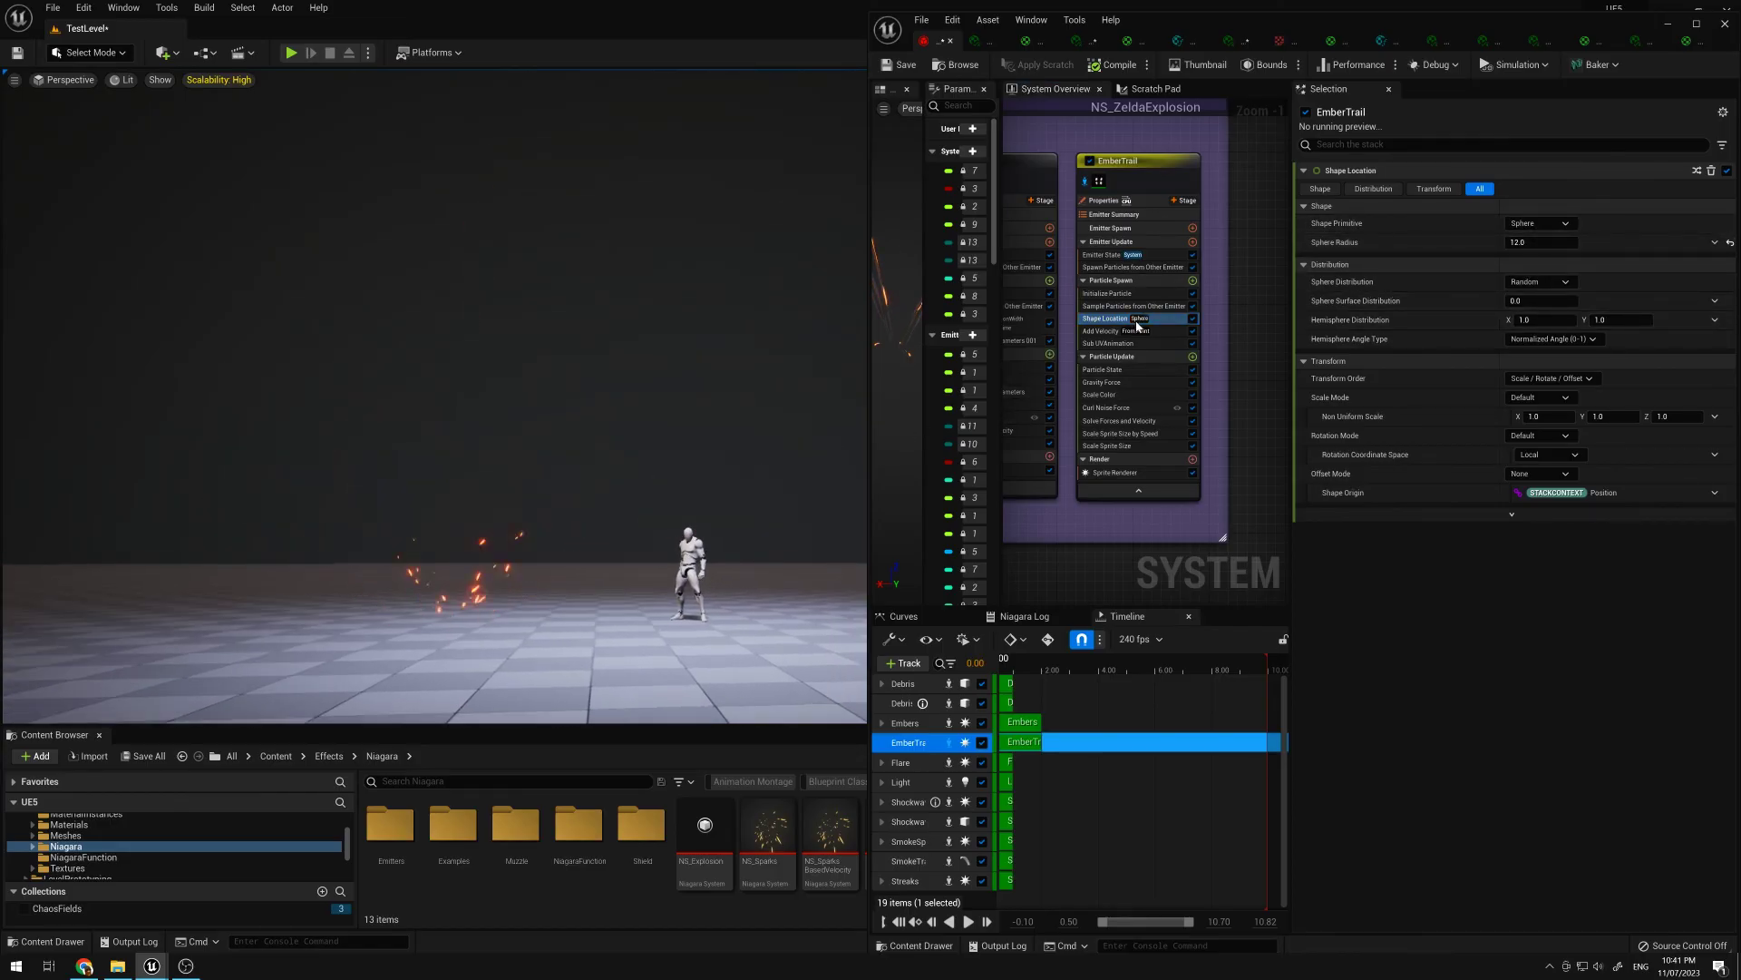
Step: Widen EmberTrail's Add Velocity settings panel and set its maximum speed to 50 from SimulationPosition
{"action": "left_click", "coordinate": [1138, 329]}
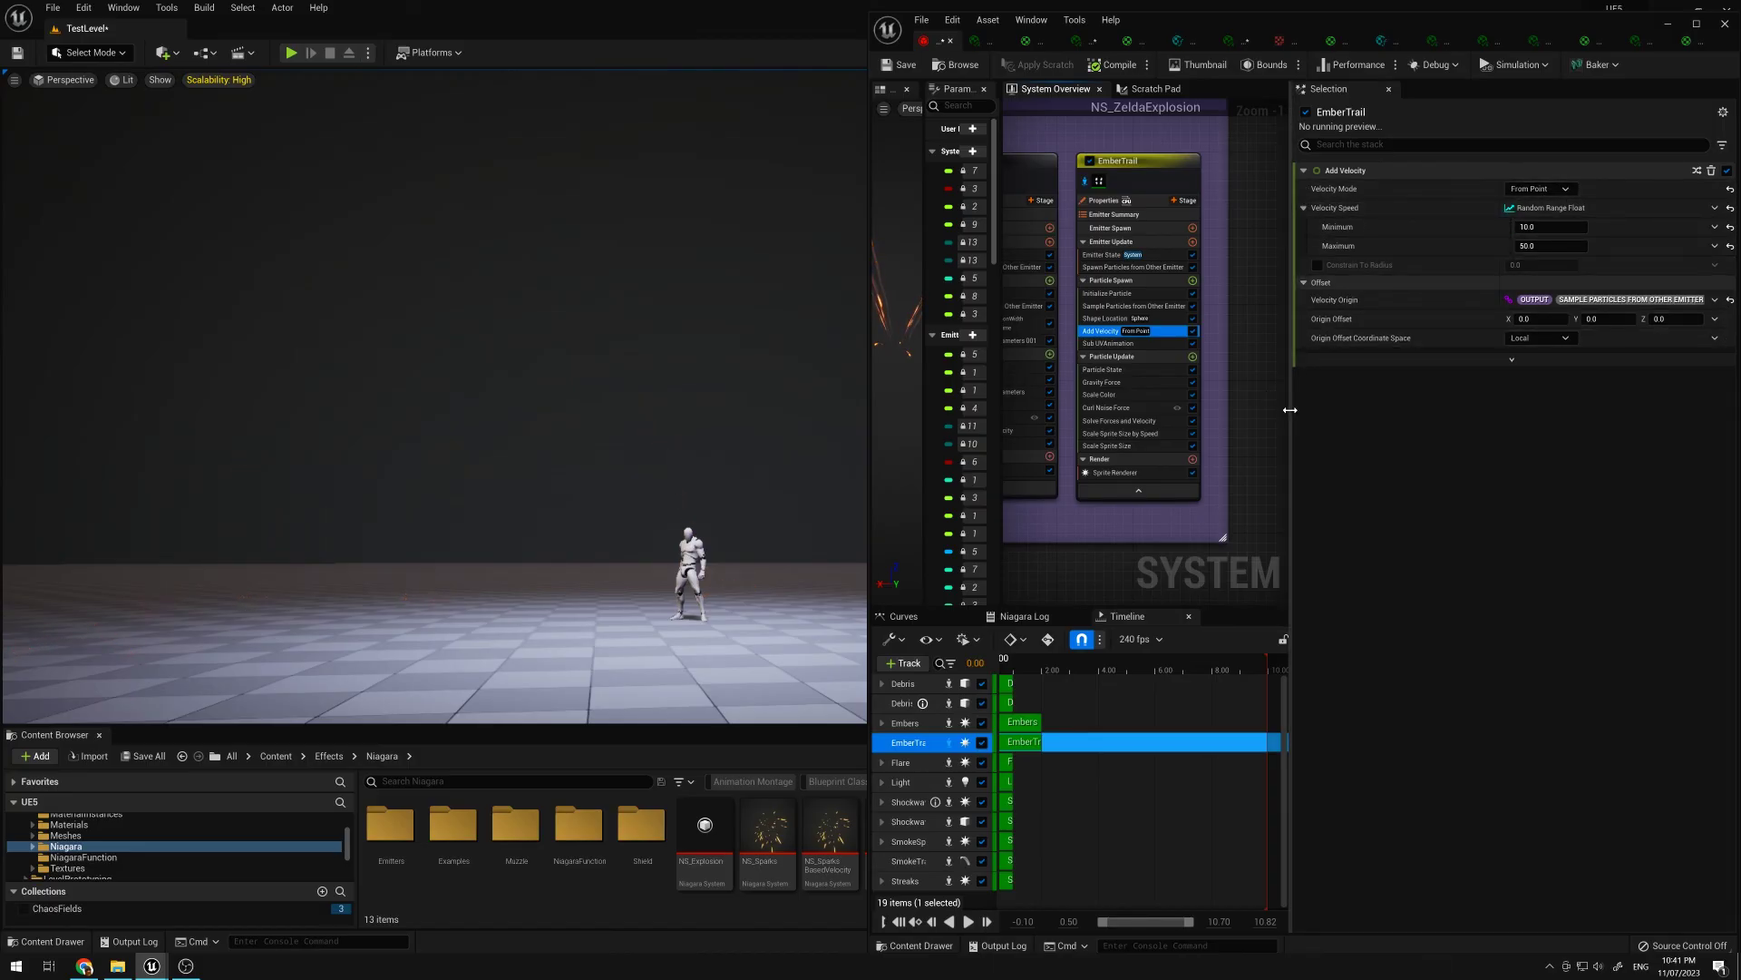
{"action": "left_click_drag", "start_coordinate": [1290, 410], "coordinate": [1168, 404]}
{"action": "right_click_drag", "start_coordinate": [1084, 543], "coordinate": [1037, 538]}
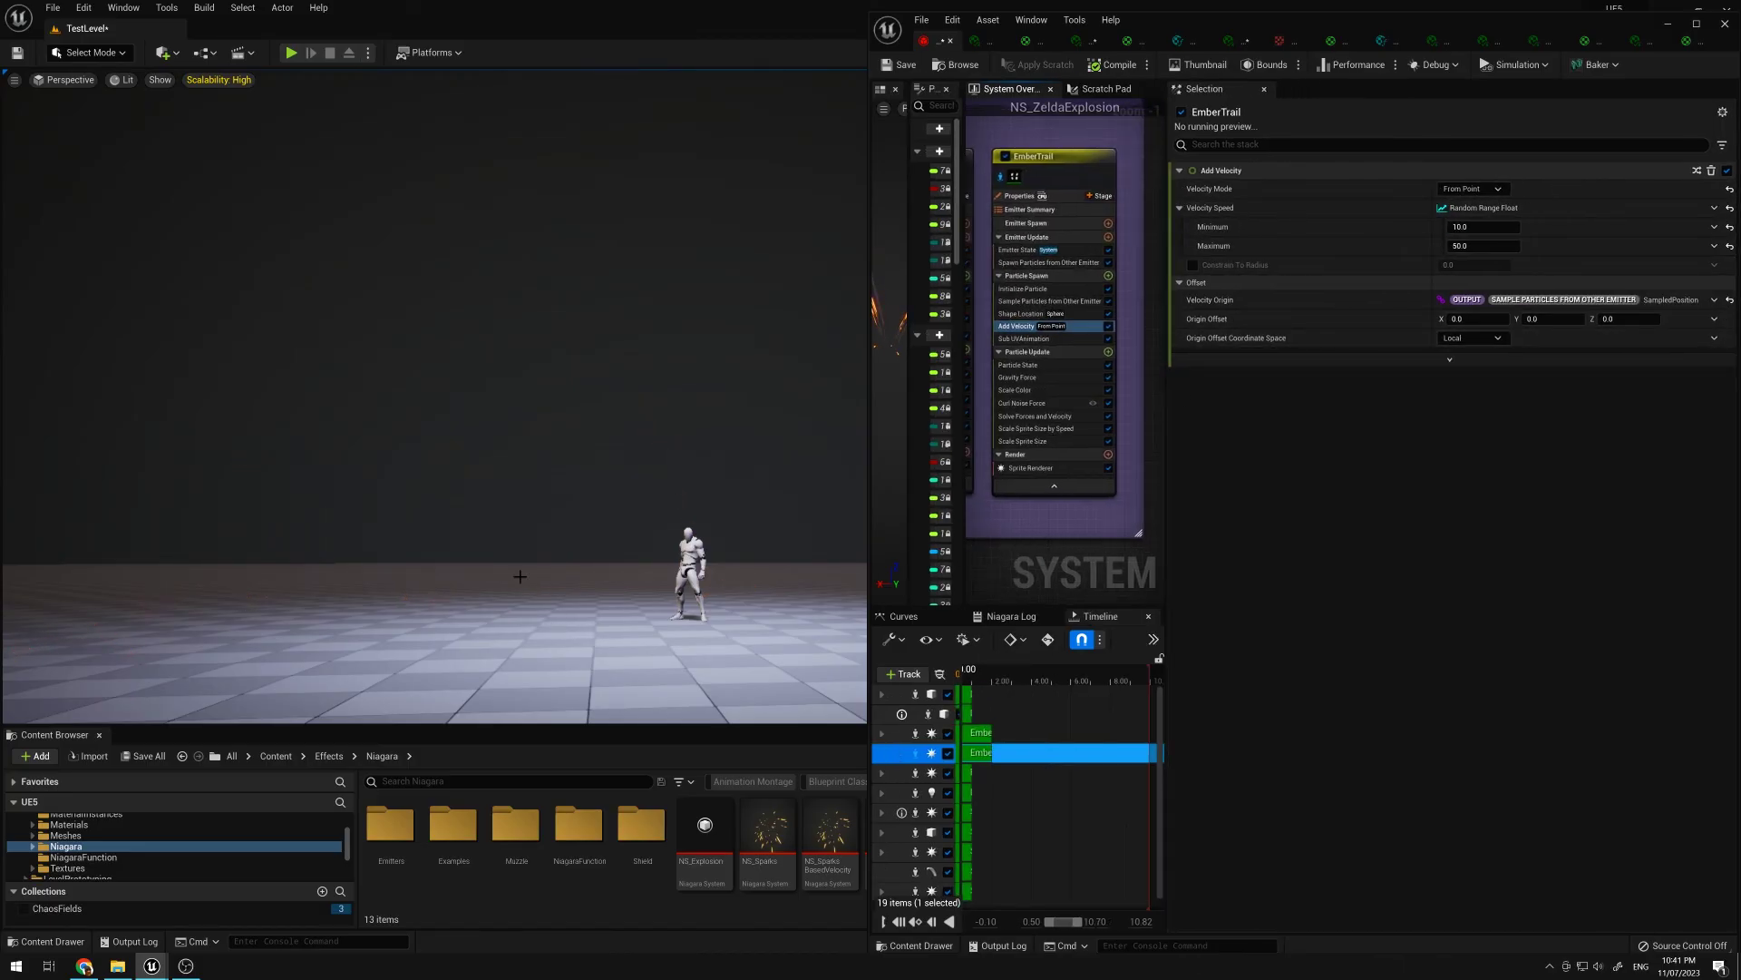
{"action": "right_click_drag", "start_coordinate": [546, 598], "coordinate": [526, 598]}
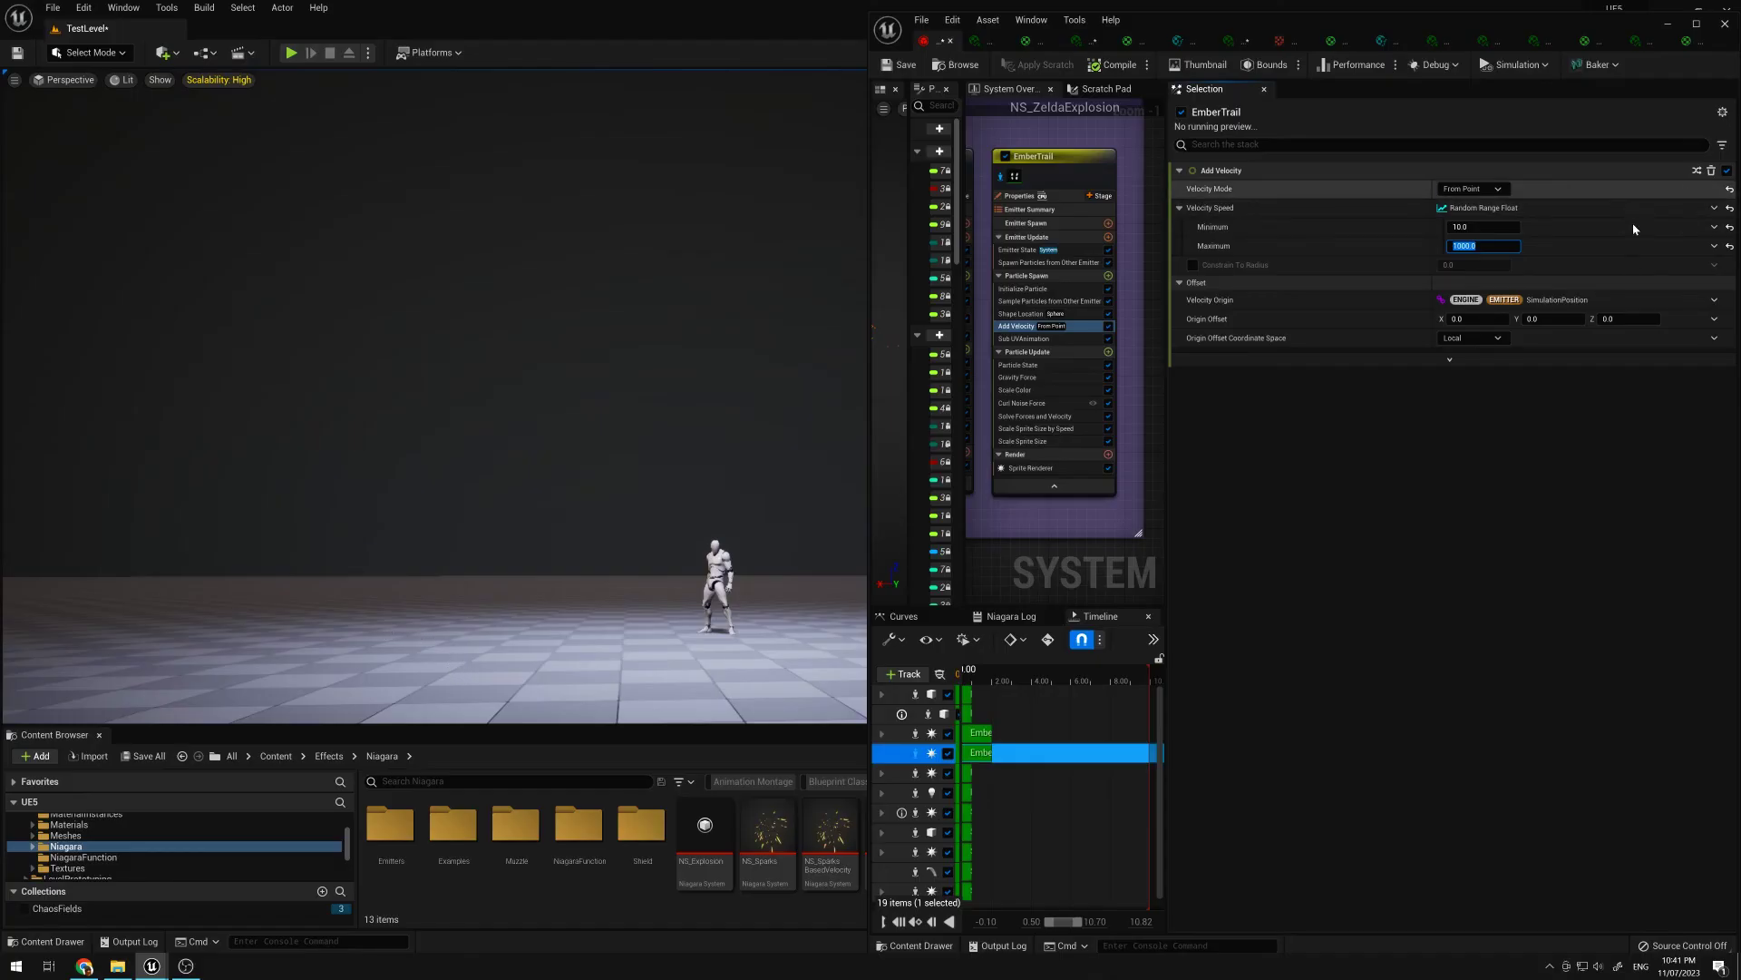
{"action": "type", "text": "0"}
{"action": "key", "text": "Return"}
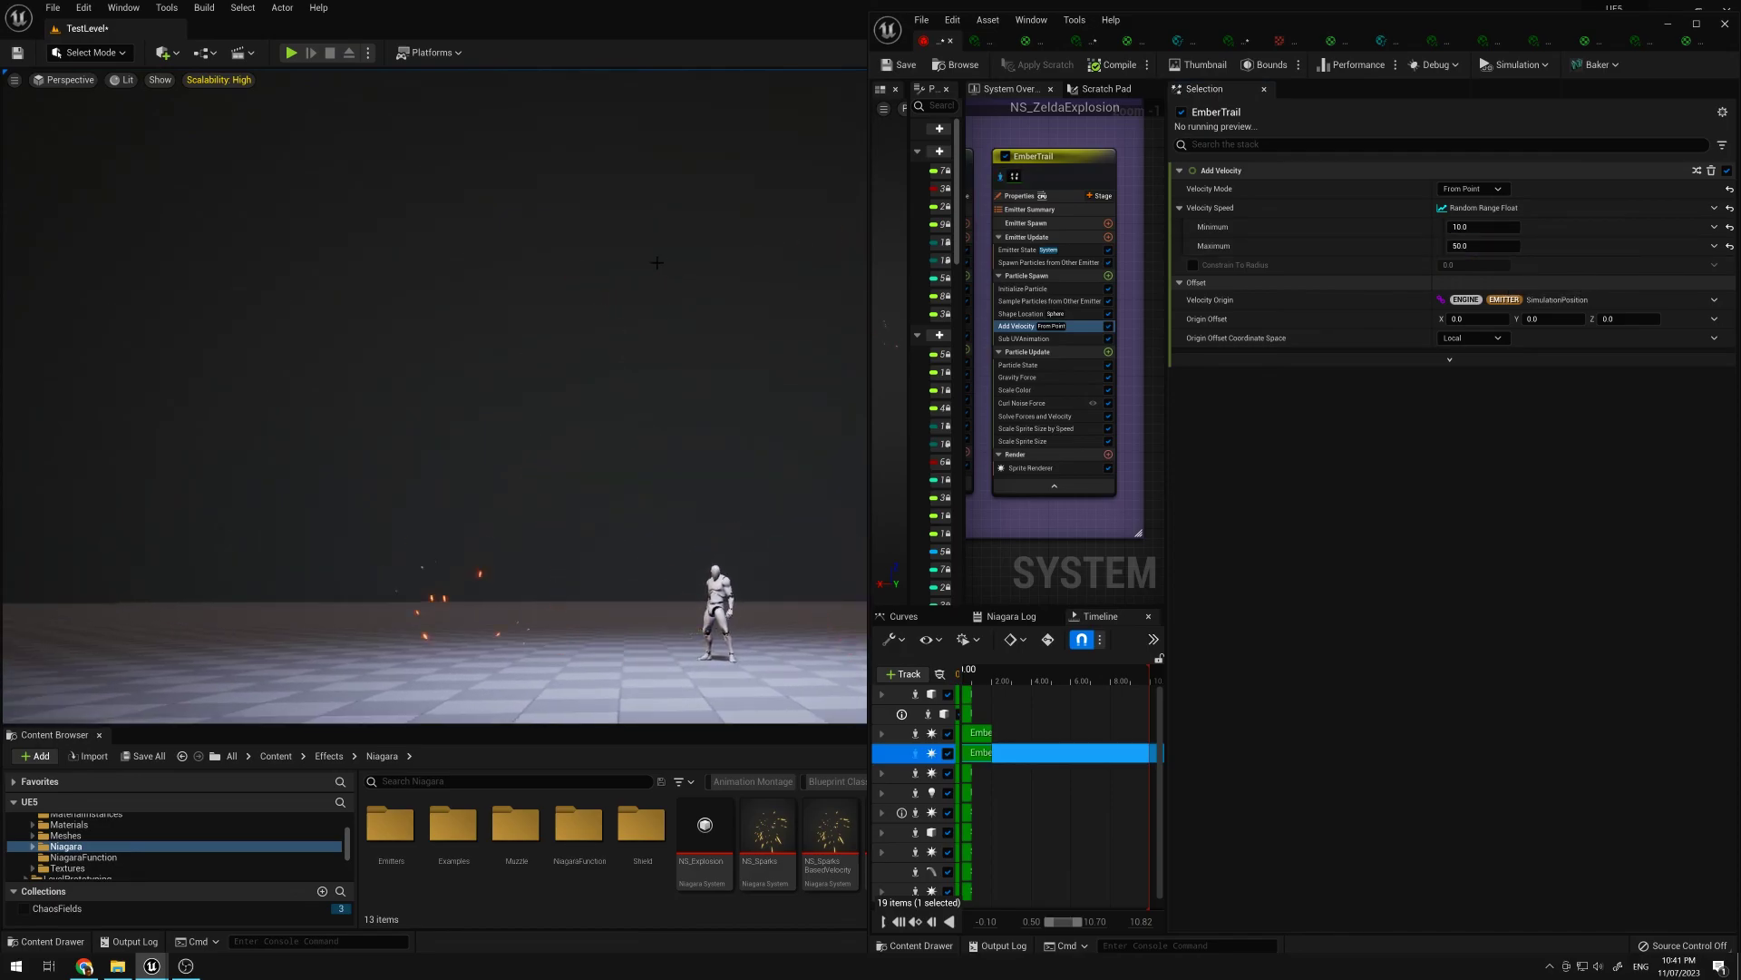
Step: Set EmberTrail's Add Velocity origin to the sampled particle position (SampledPosition)
{"action": "left_click", "coordinate": [1714, 300]}
{"action": "left_click", "coordinate": [1497, 427]}
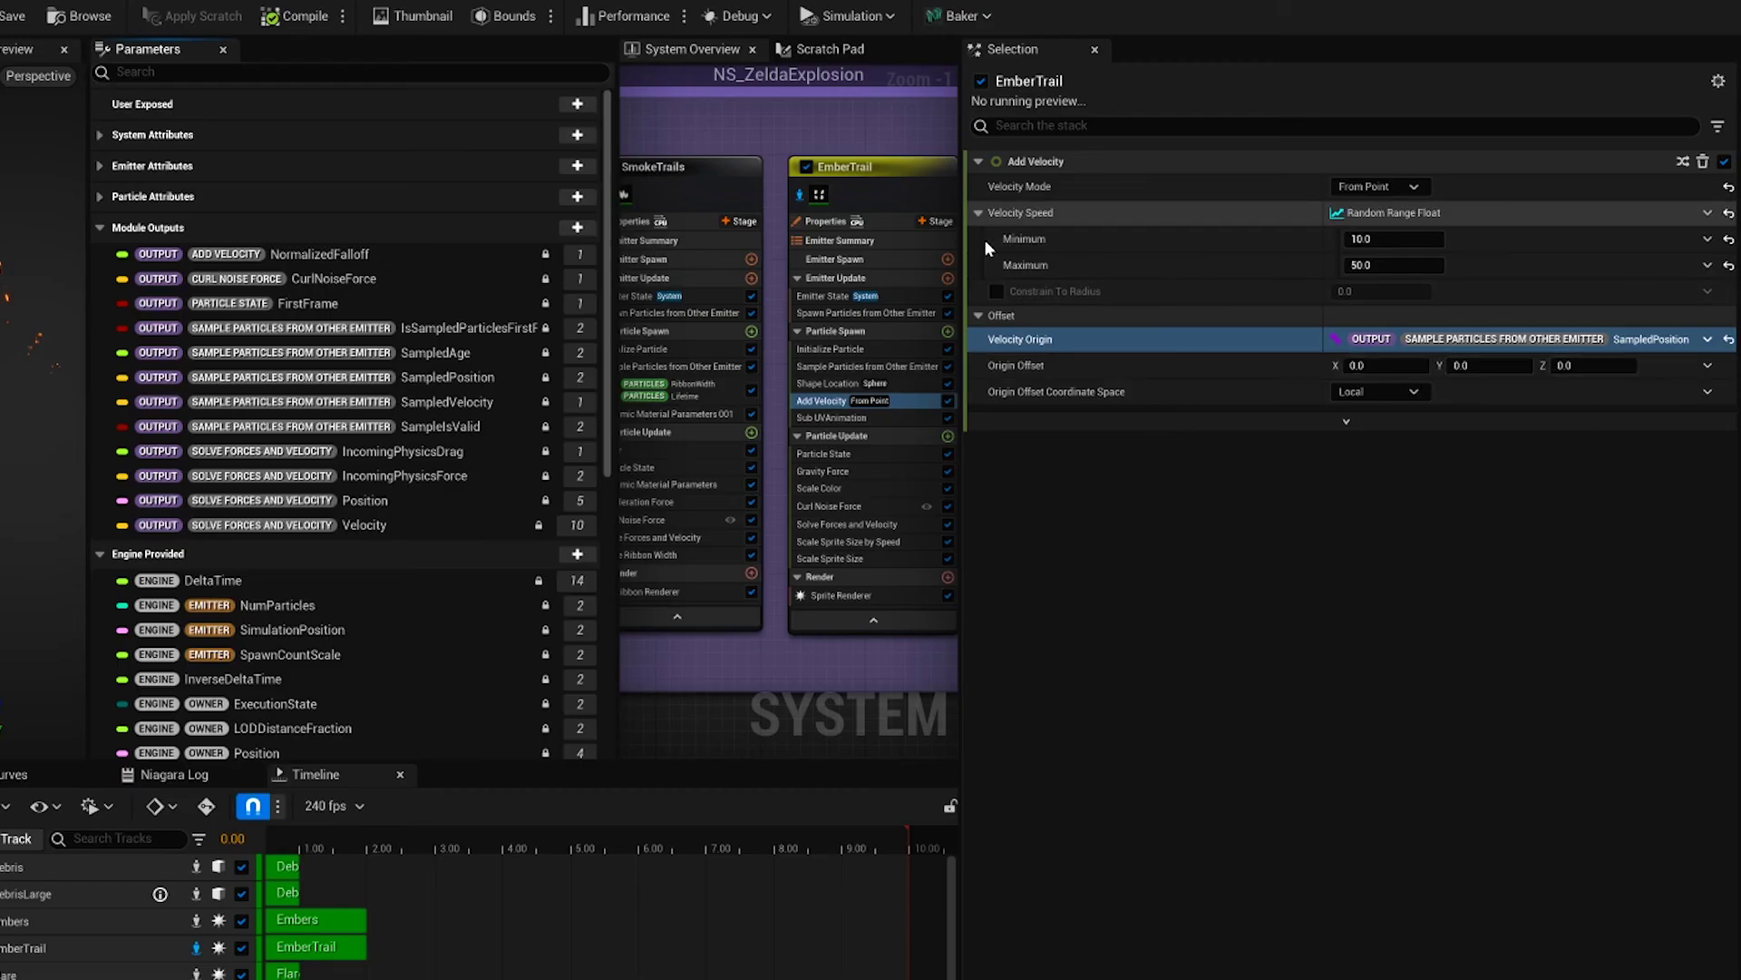
{"action": "right_click_drag", "start_coordinate": [861, 544], "coordinate": [777, 544]}
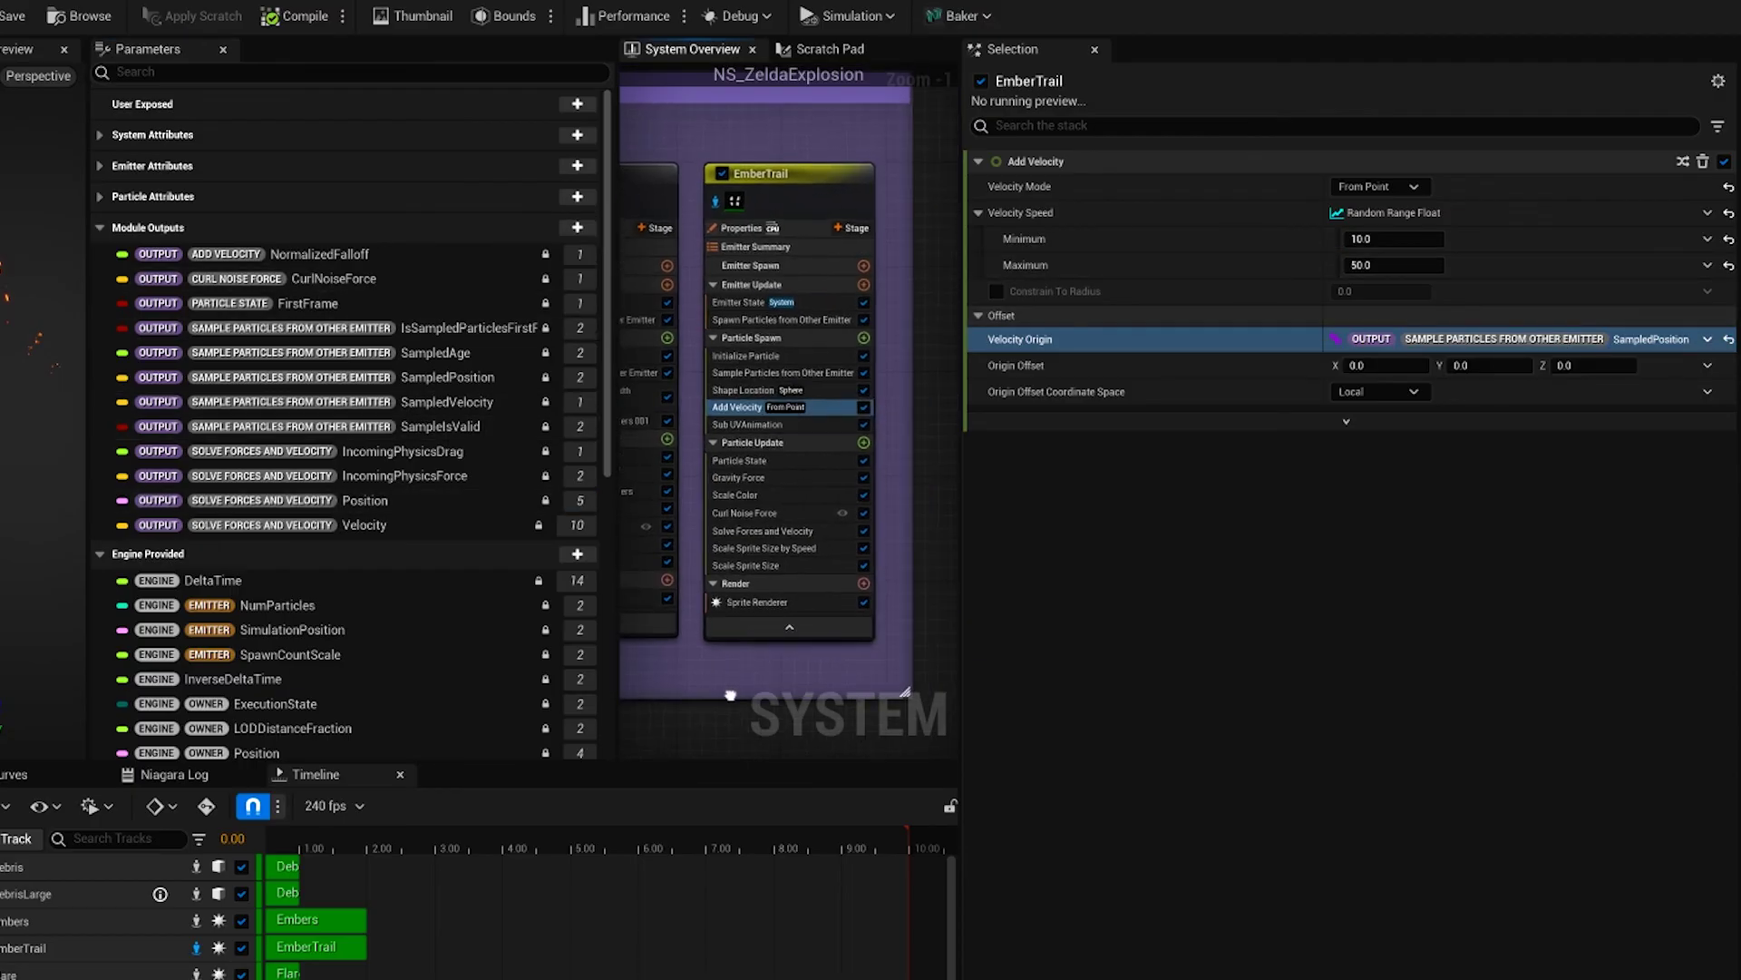
Step: Show parameter writes and trace Sample Particles from Other Emitter's SampledPosition output to Shape Location
{"action": "left_click", "coordinate": [782, 367]}
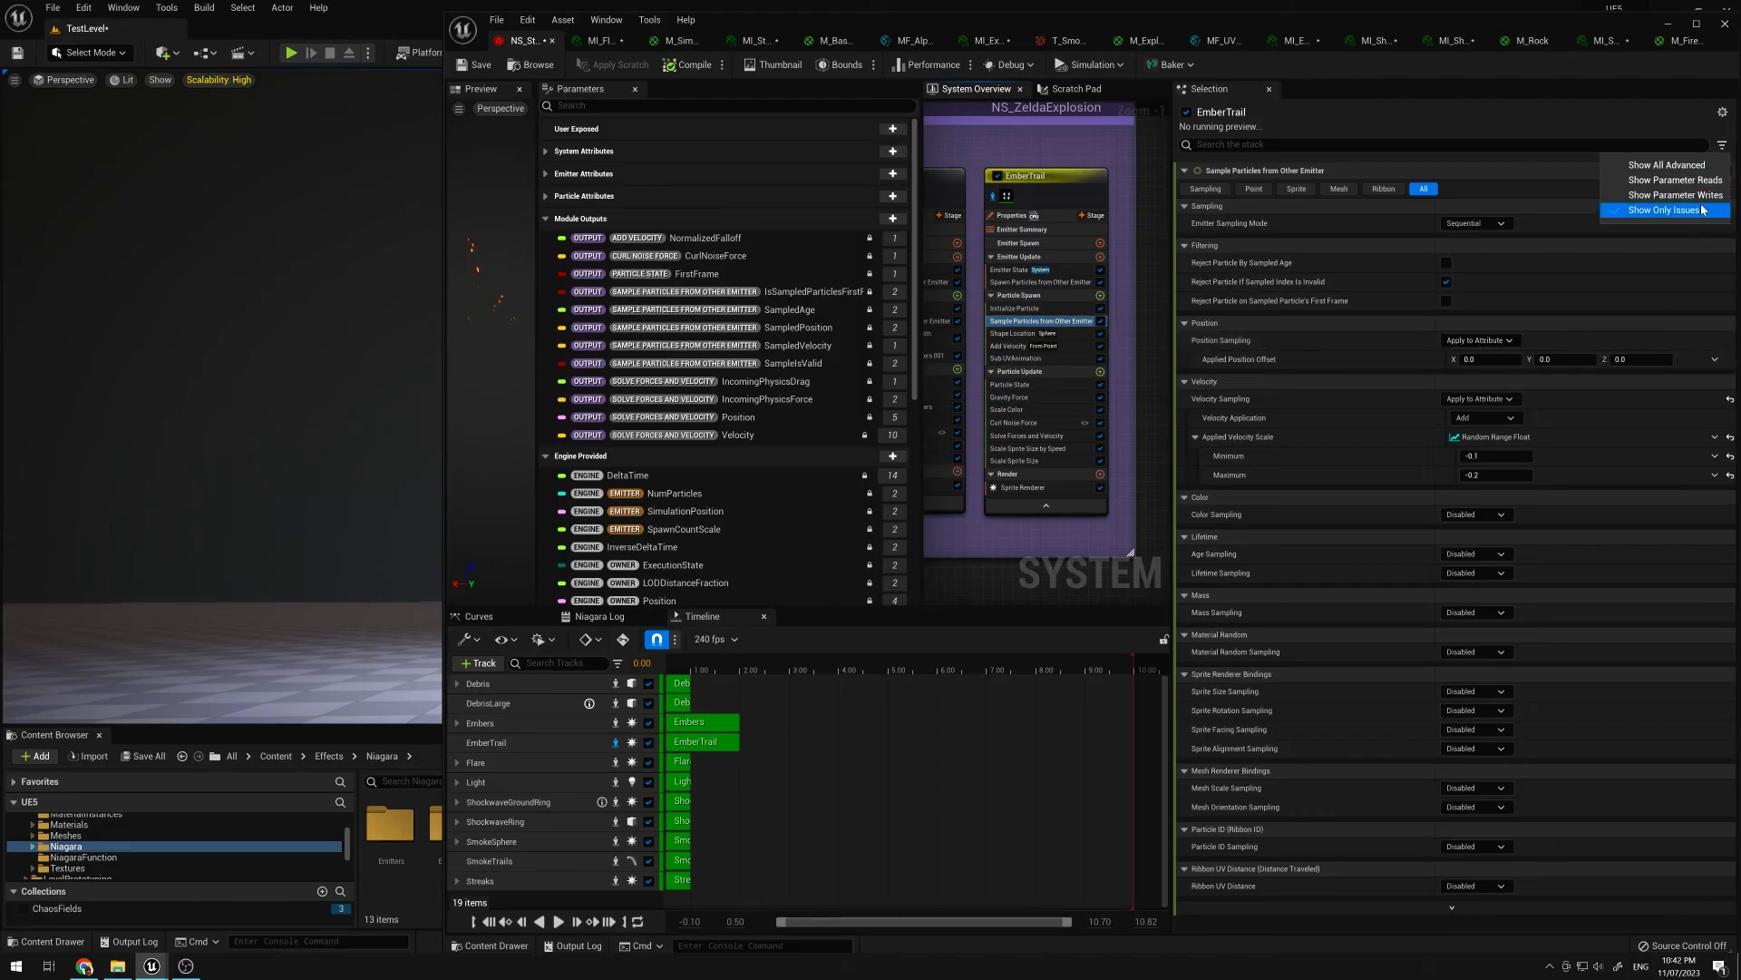
{"action": "left_click", "coordinate": [1704, 196]}
{"action": "scroll", "coordinate": [1396, 725], "scroll_direction": "down", "scroll_amount": 3}
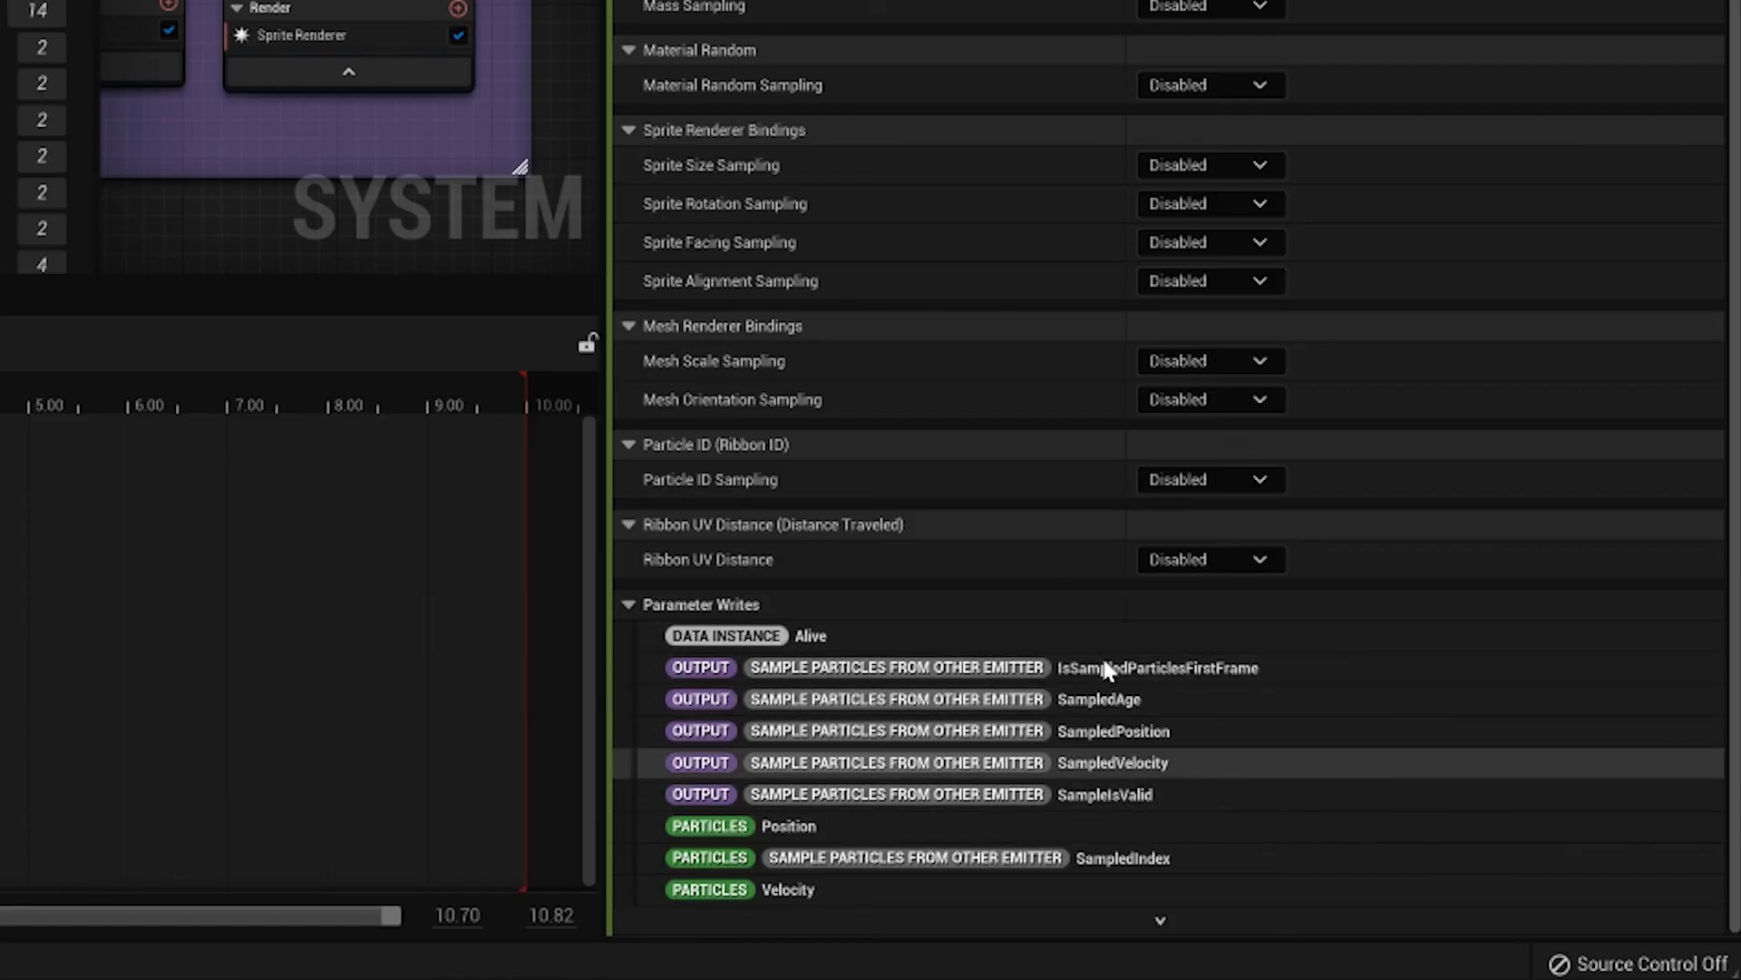
{"action": "left_click", "coordinate": [1126, 729]}
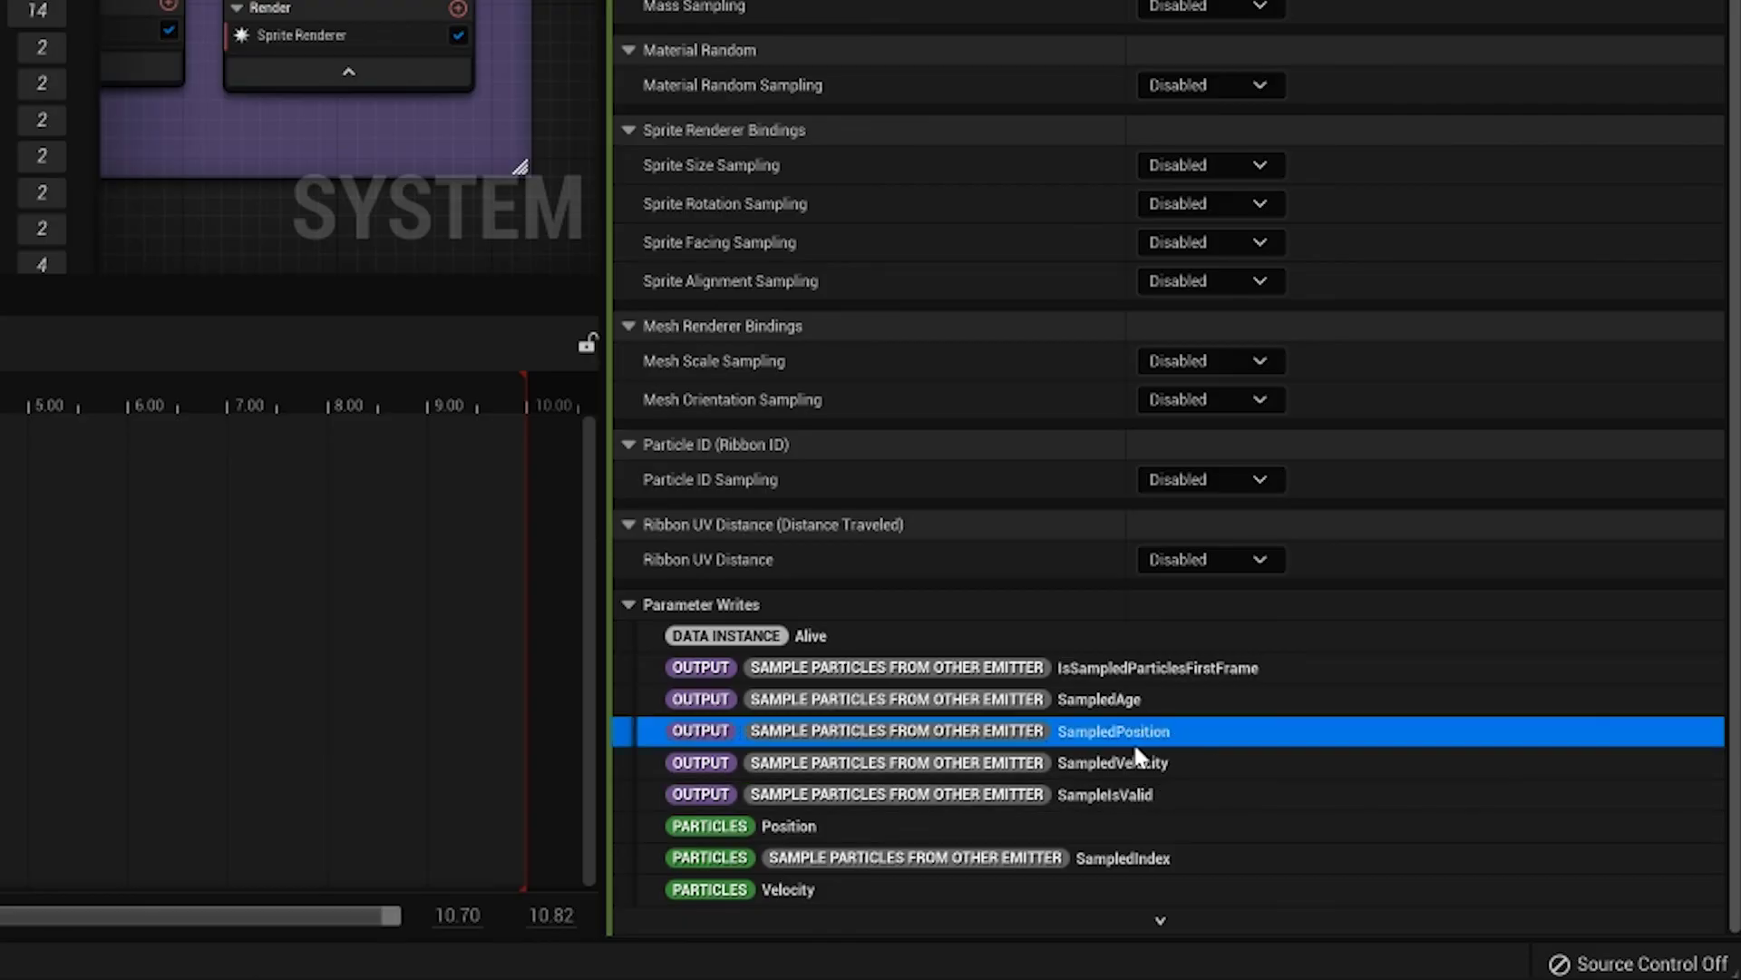
{"action": "left_click", "coordinate": [1068, 334]}
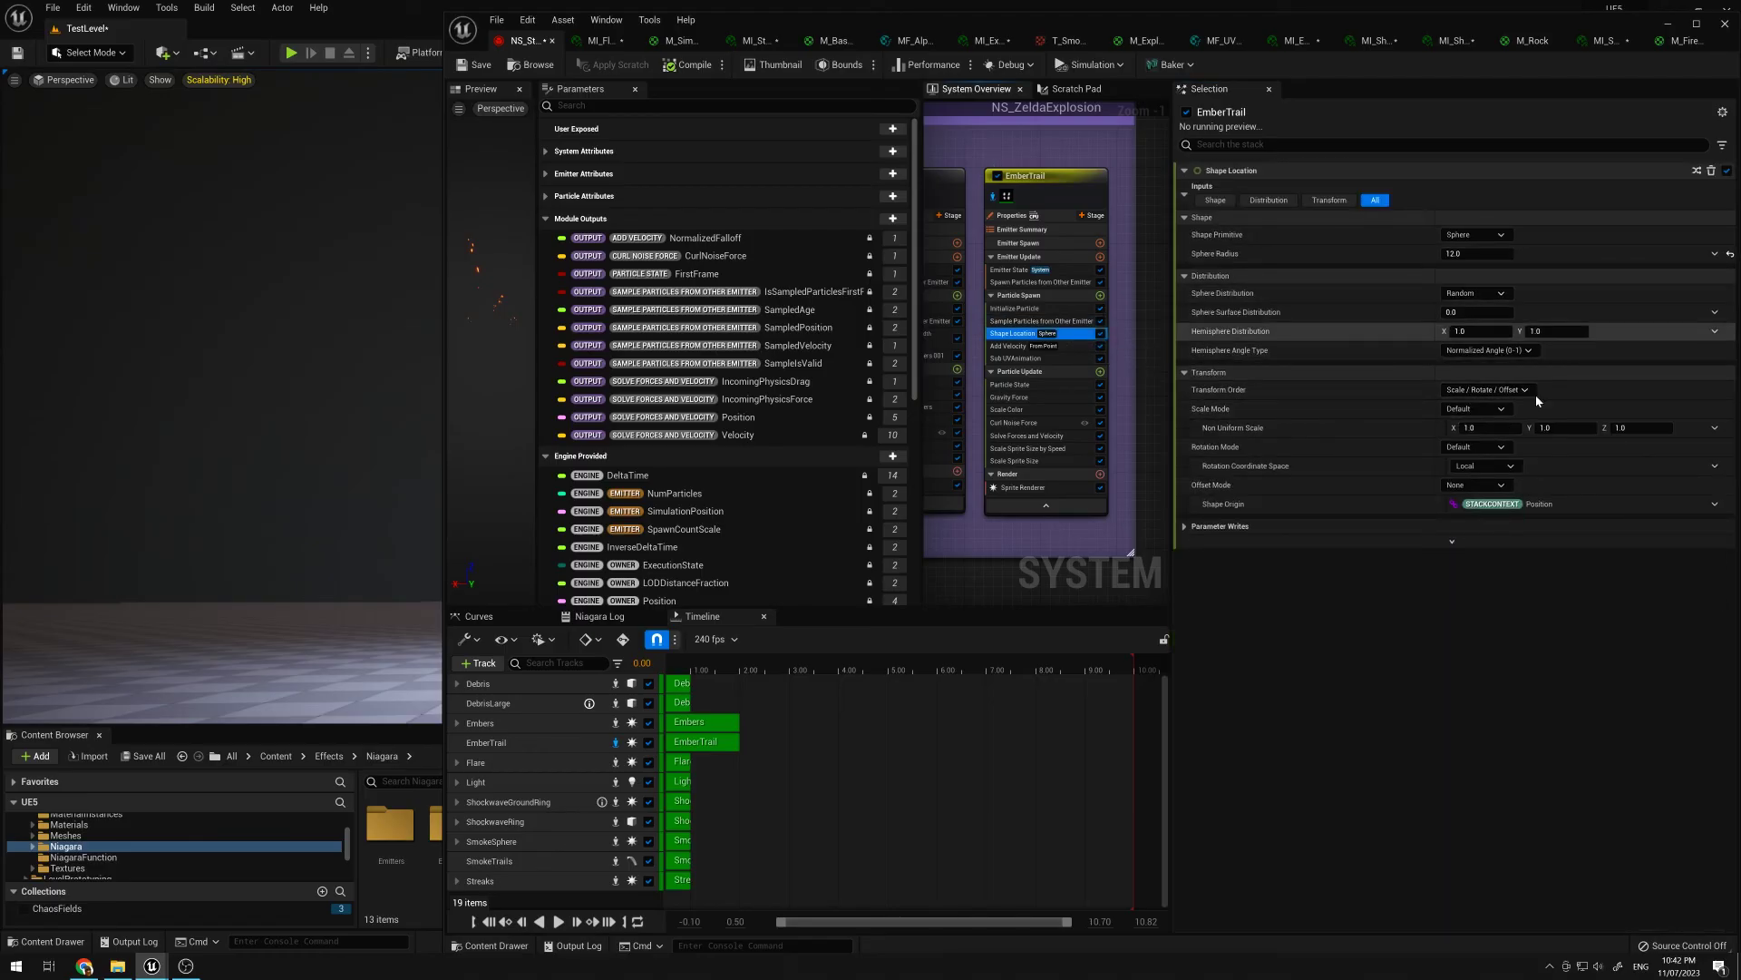
Step: Review EmberTrail's Add Velocity module with SampledPosition as its input, then Sub UVAnimation
{"action": "left_click", "coordinate": [1051, 349]}
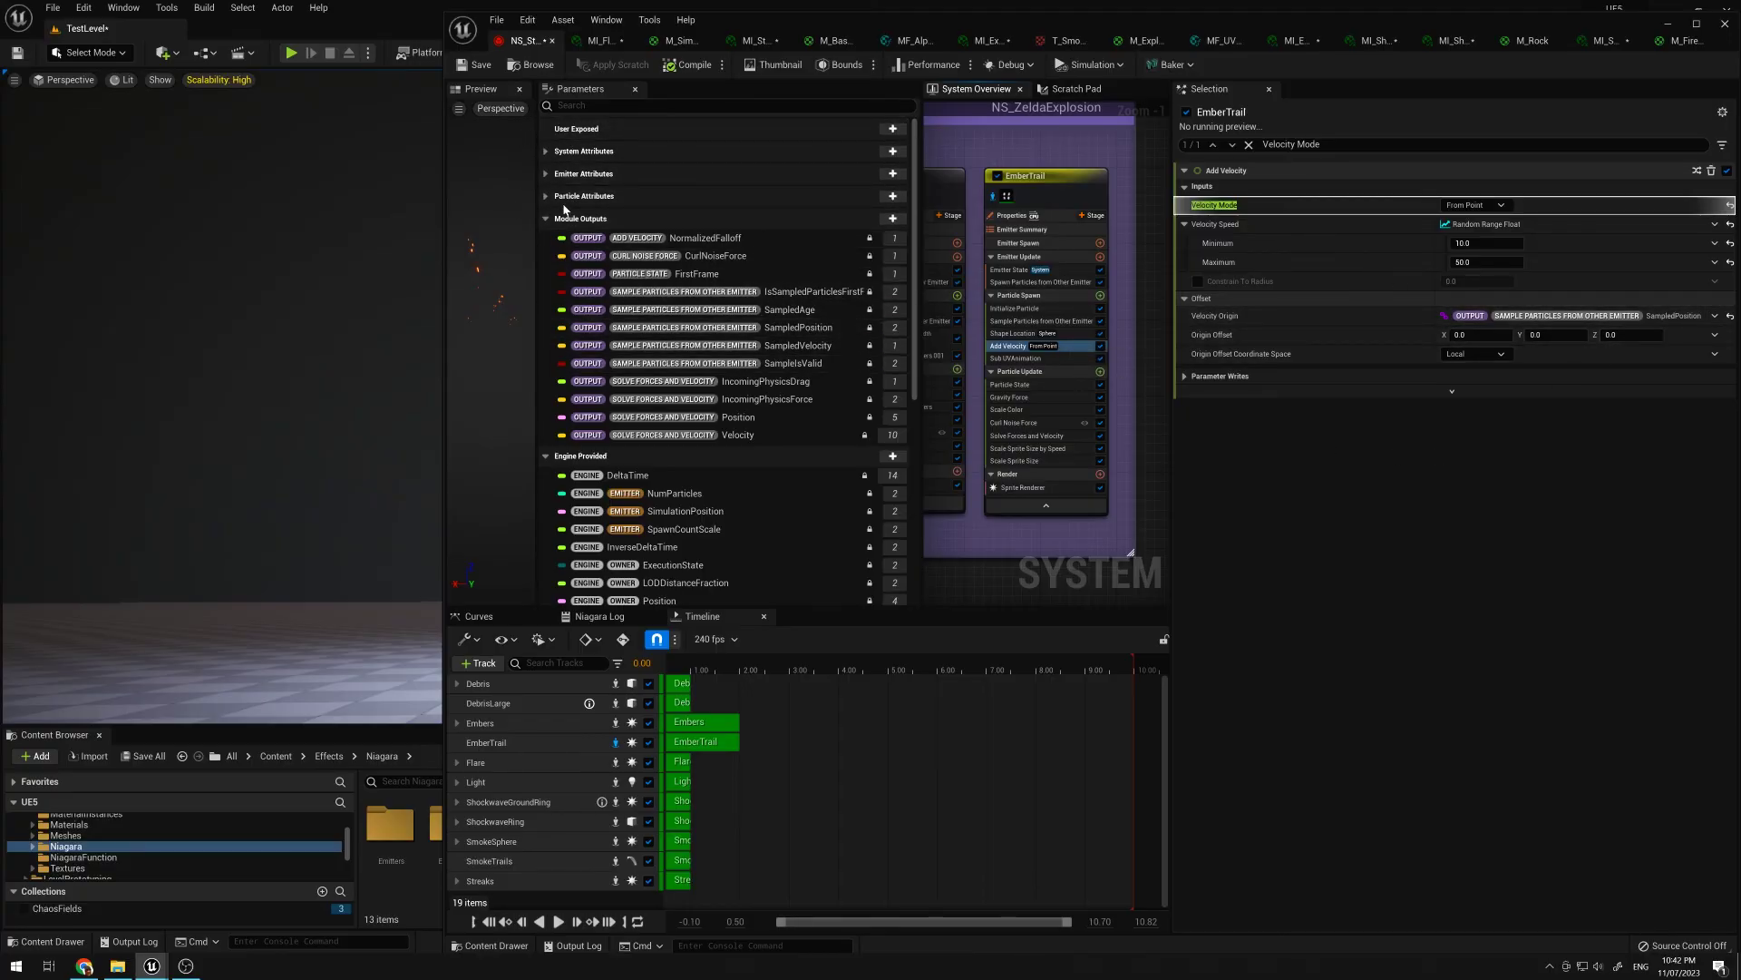
{"action": "left_click_drag", "start_coordinate": [798, 328], "coordinate": [1677, 318]}
{"action": "left_click", "coordinate": [1016, 358]}
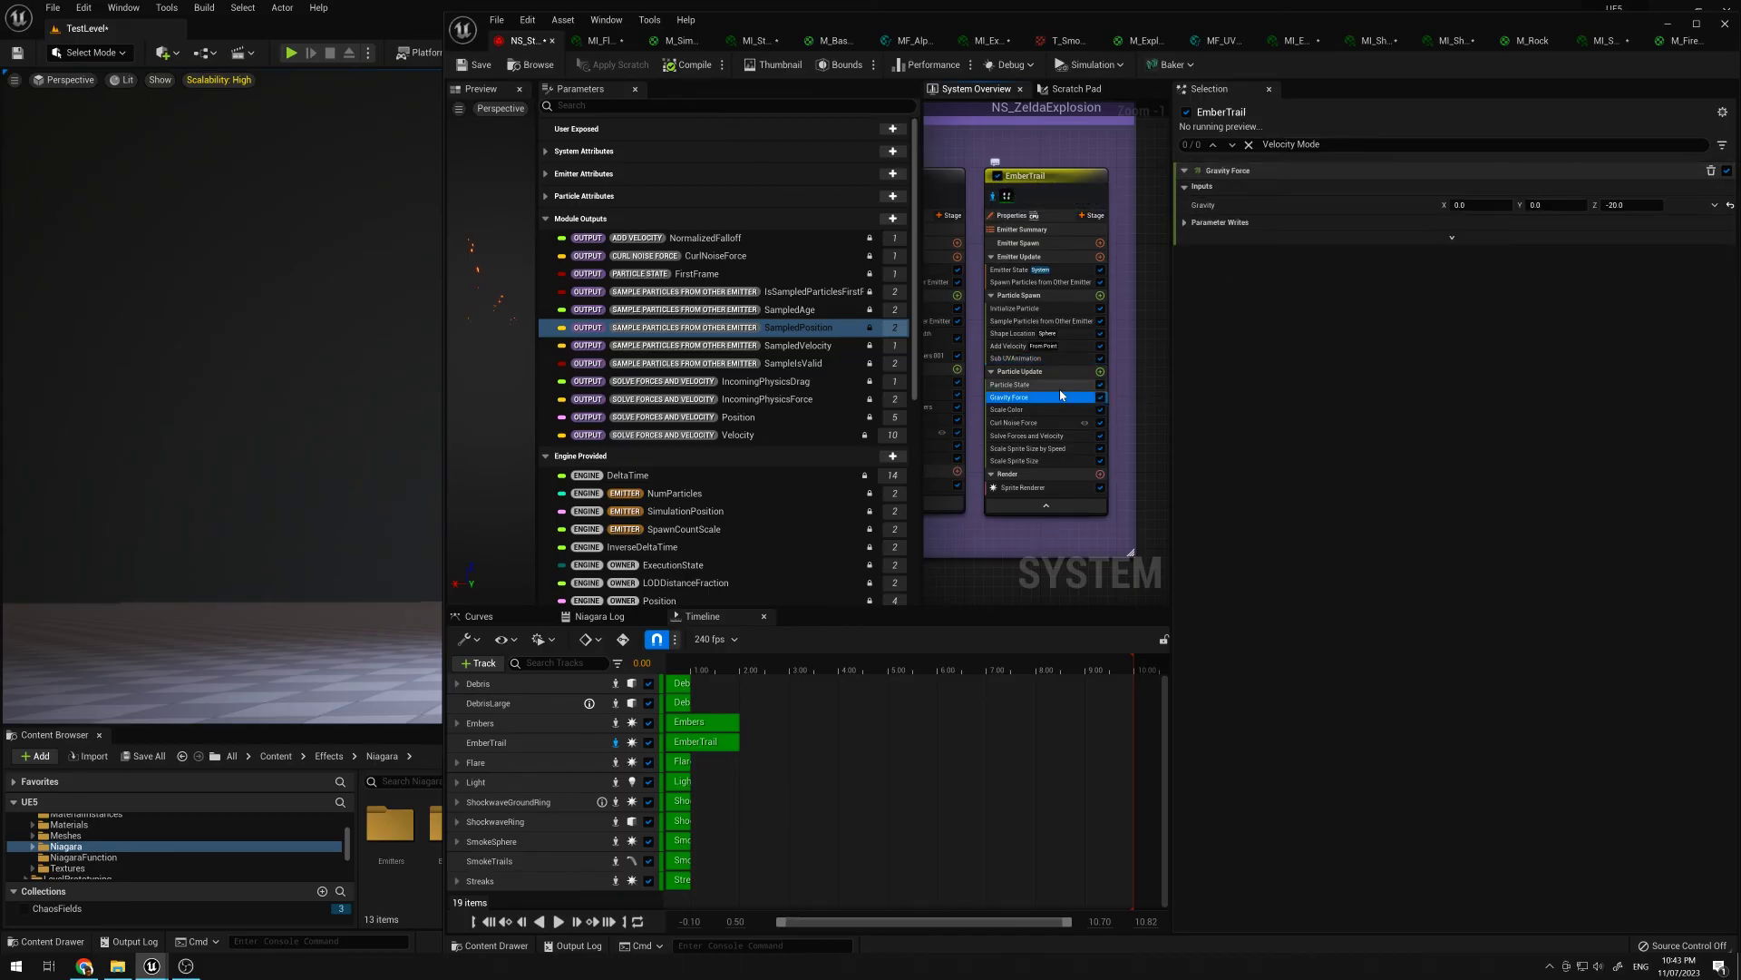
Step: Compare EmberTrail's Scale Color alpha curve, Curl Noise Force and Scale Sprite Size by Speed settings
{"action": "left_click", "coordinate": [1052, 409]}
{"action": "left_click", "coordinate": [1055, 422]}
{"action": "left_click", "coordinate": [1053, 411]}
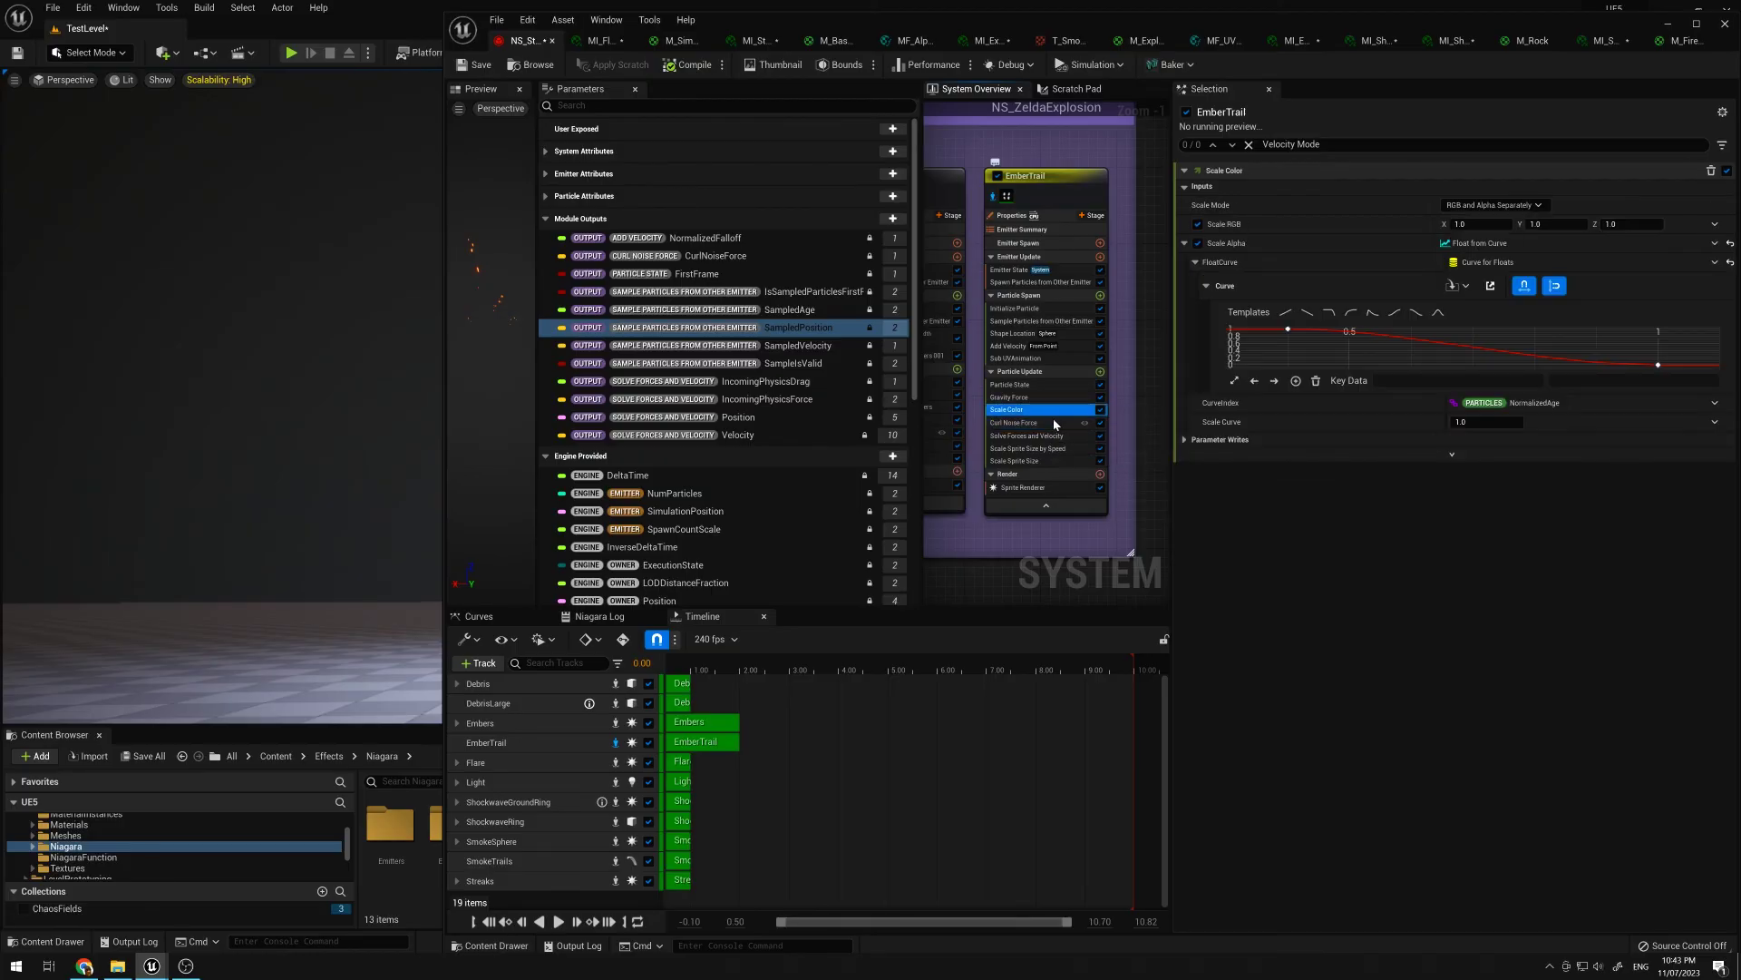
{"action": "left_click", "coordinate": [1055, 422]}
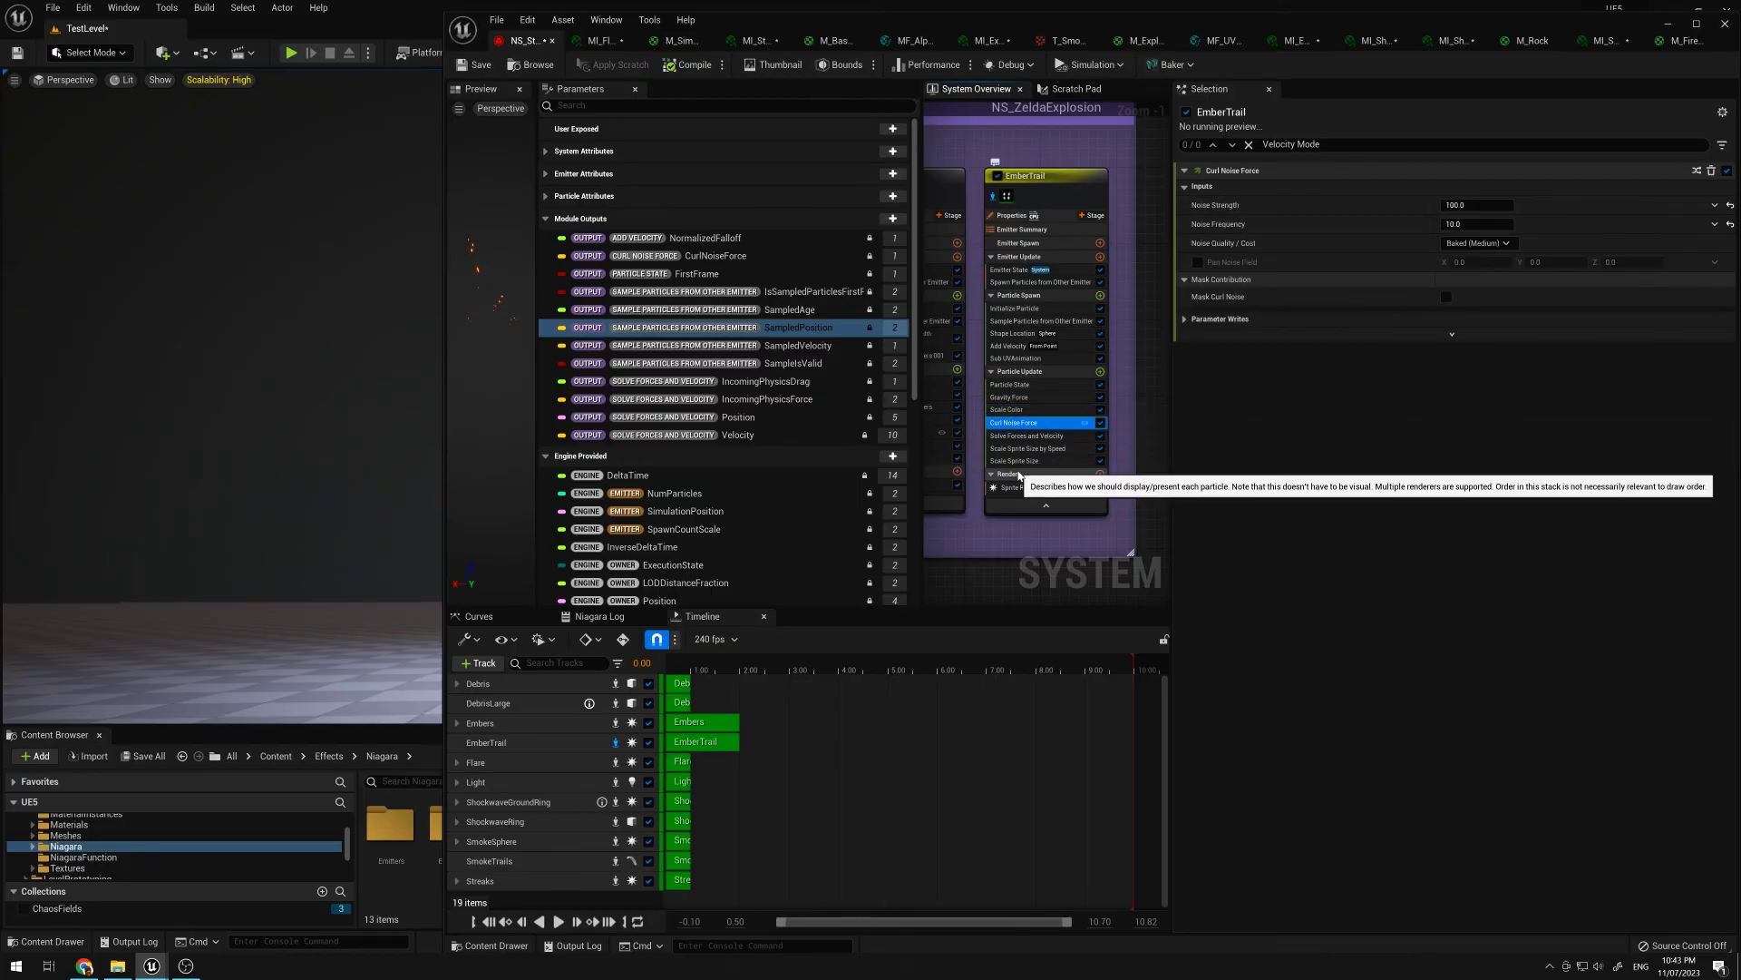
{"action": "left_click", "coordinate": [1060, 448]}
{"action": "scroll", "coordinate": [1088, 417], "scroll_direction": "down", "scroll_amount": 2}
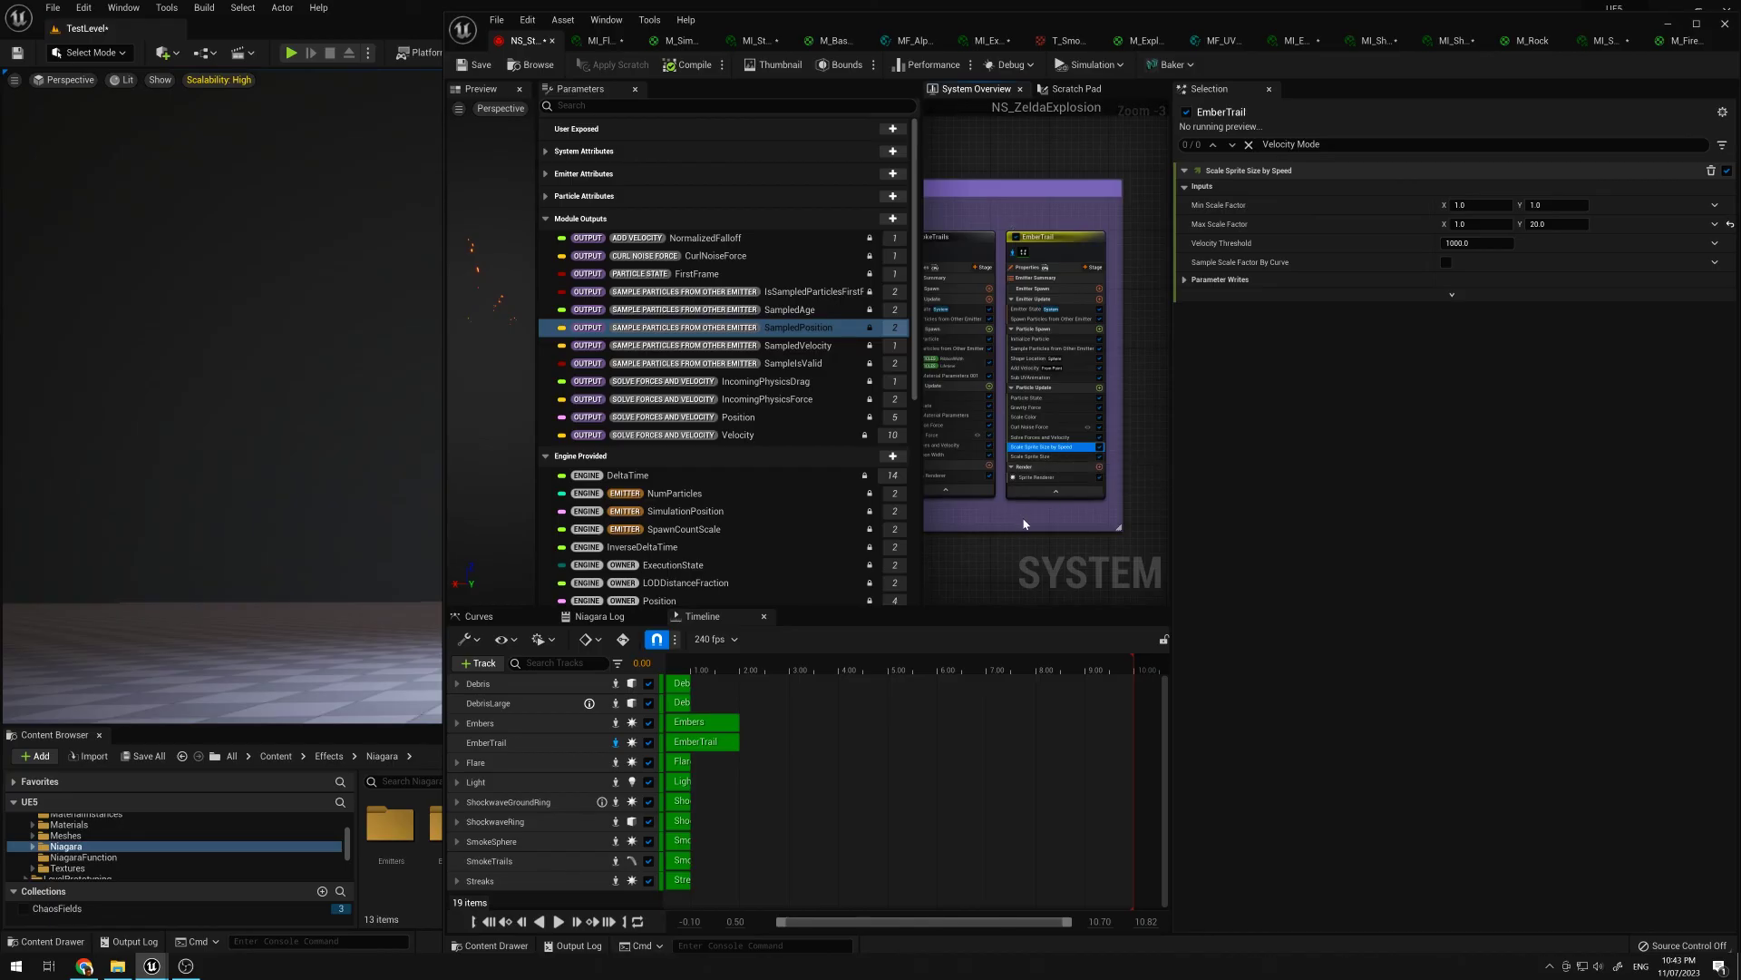
{"action": "right_click_drag", "start_coordinate": [1024, 525], "coordinate": [1039, 527]}
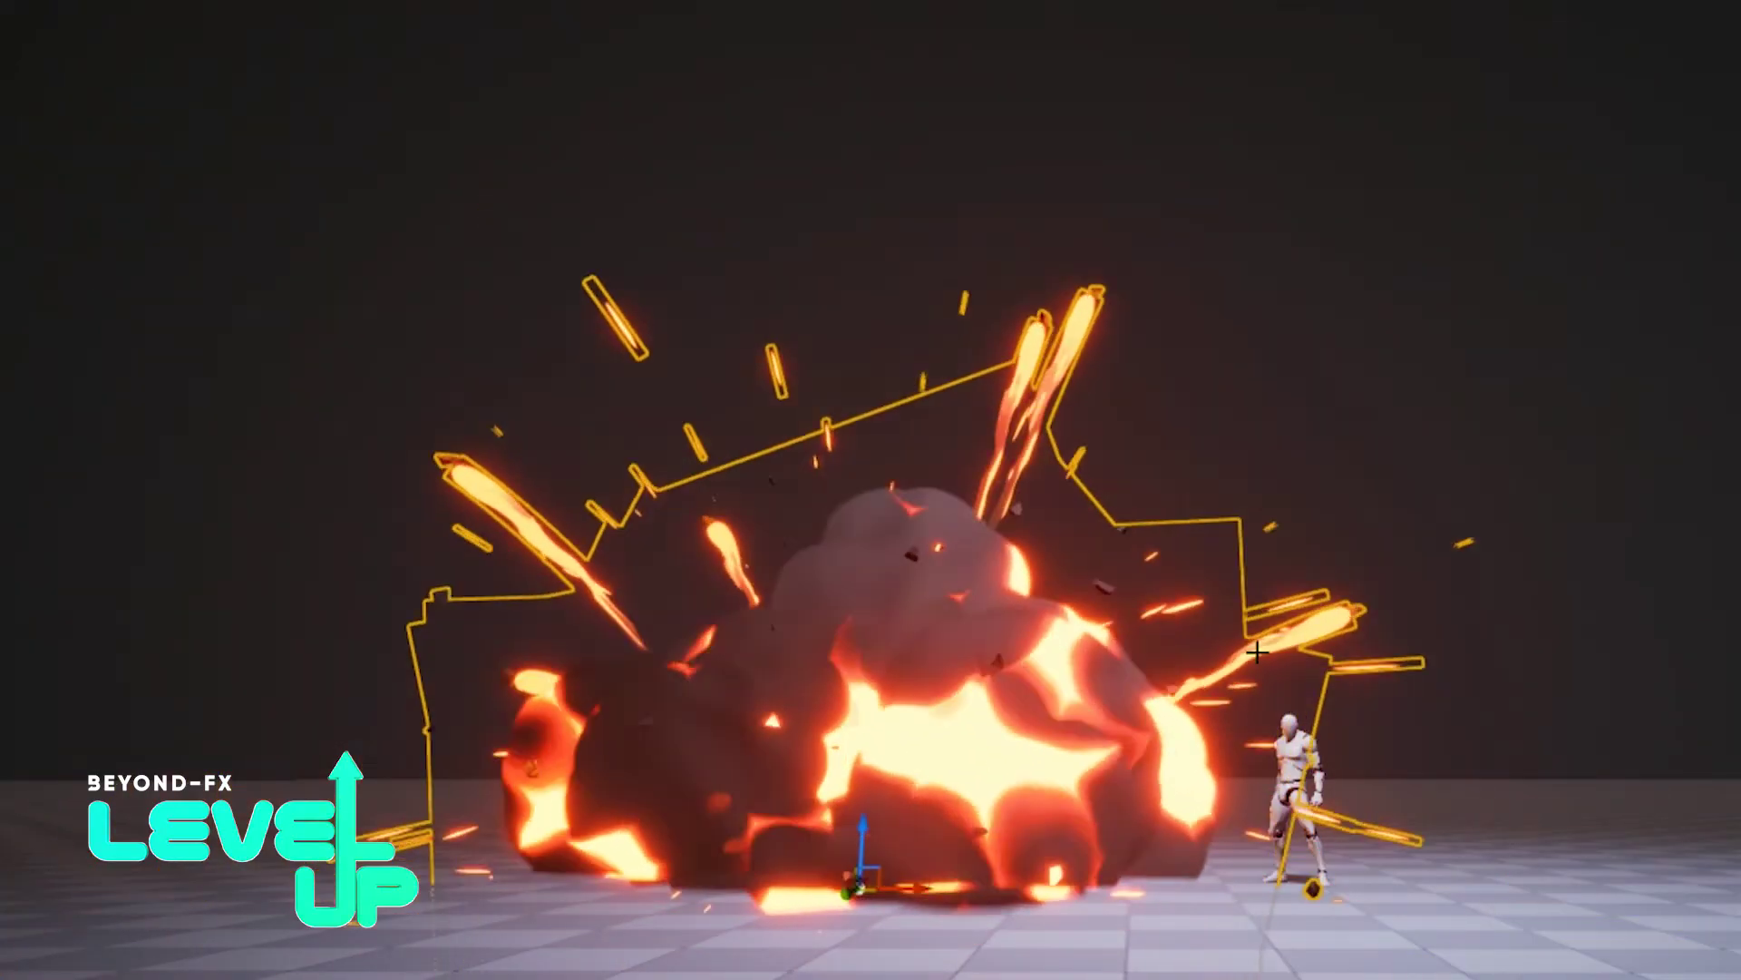